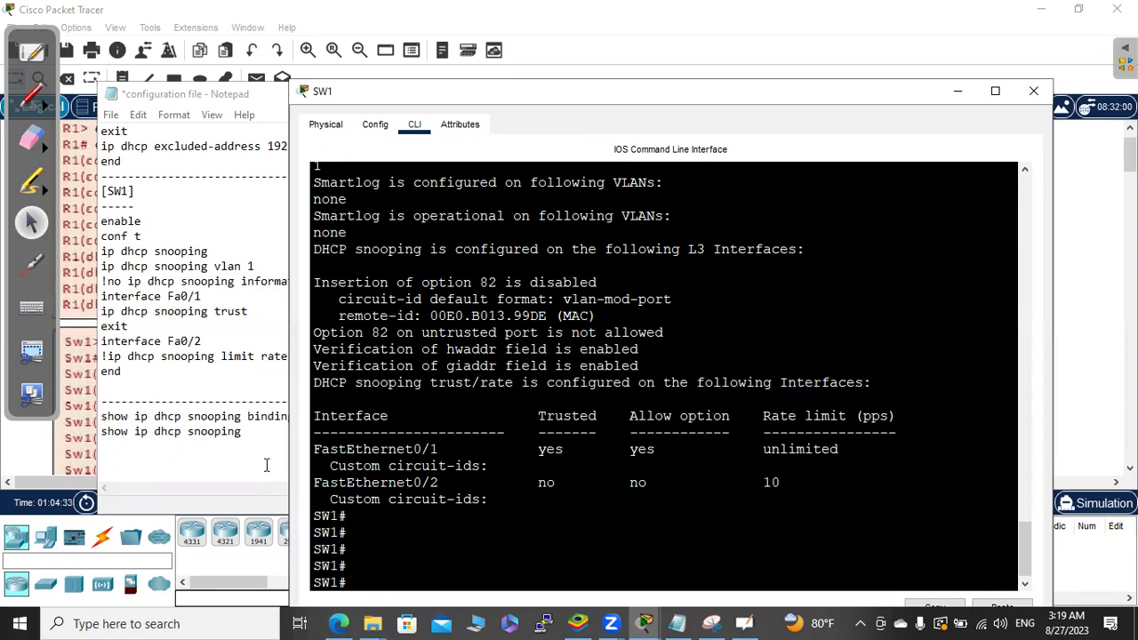
# Minimise the Notepad configuration file and the SW1 window to uncover the network topology
pyautogui.click(266, 465)
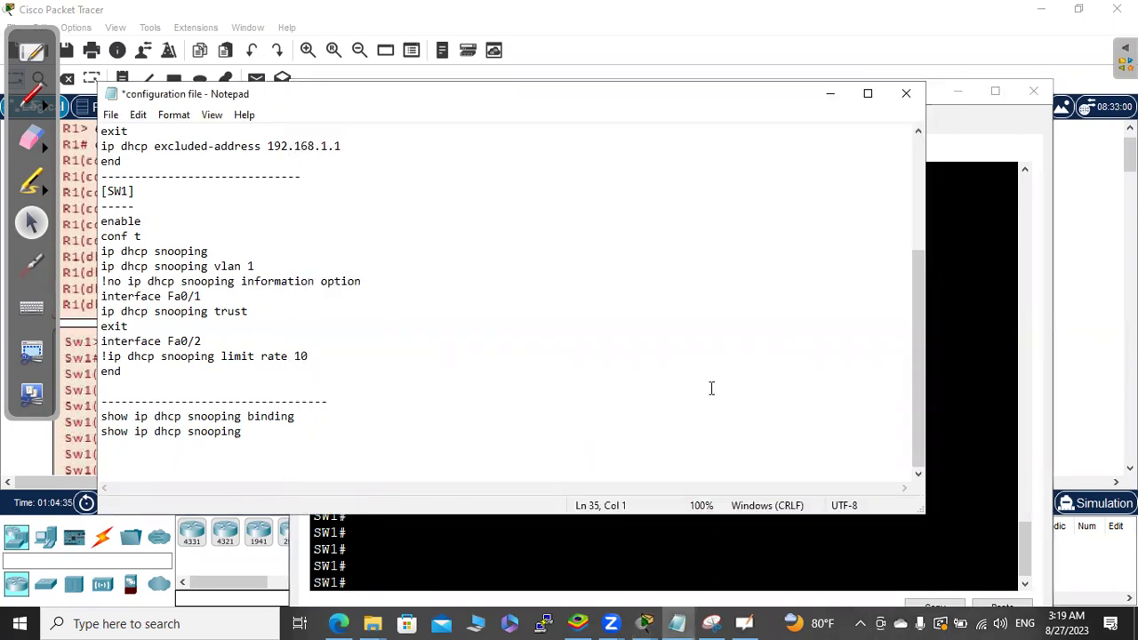
pyautogui.click(826, 101)
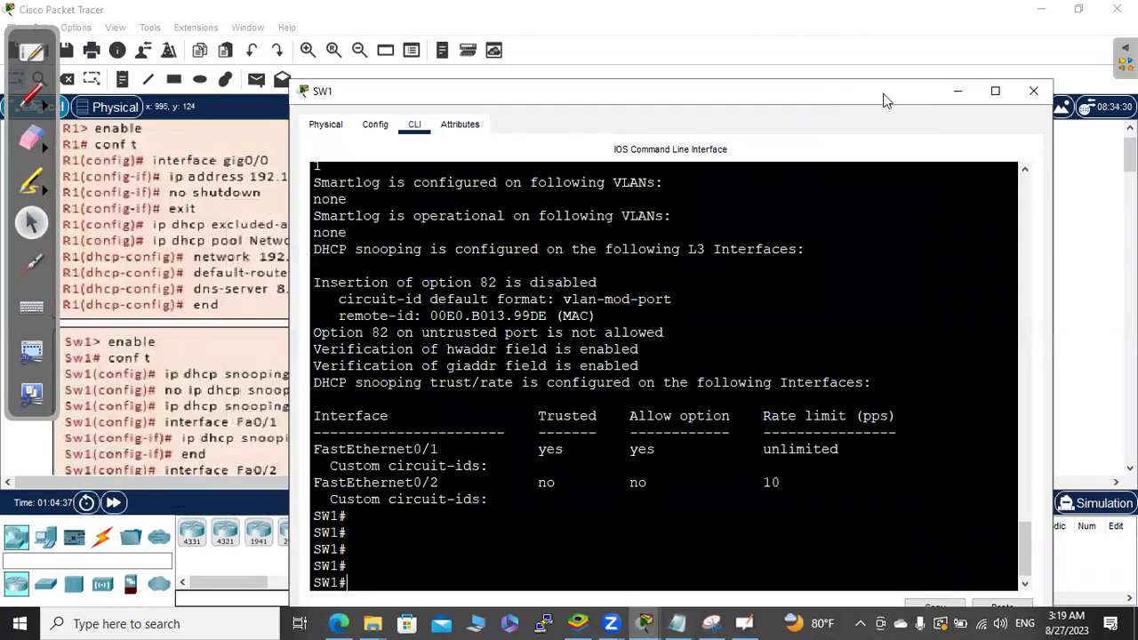
pyautogui.click(957, 92)
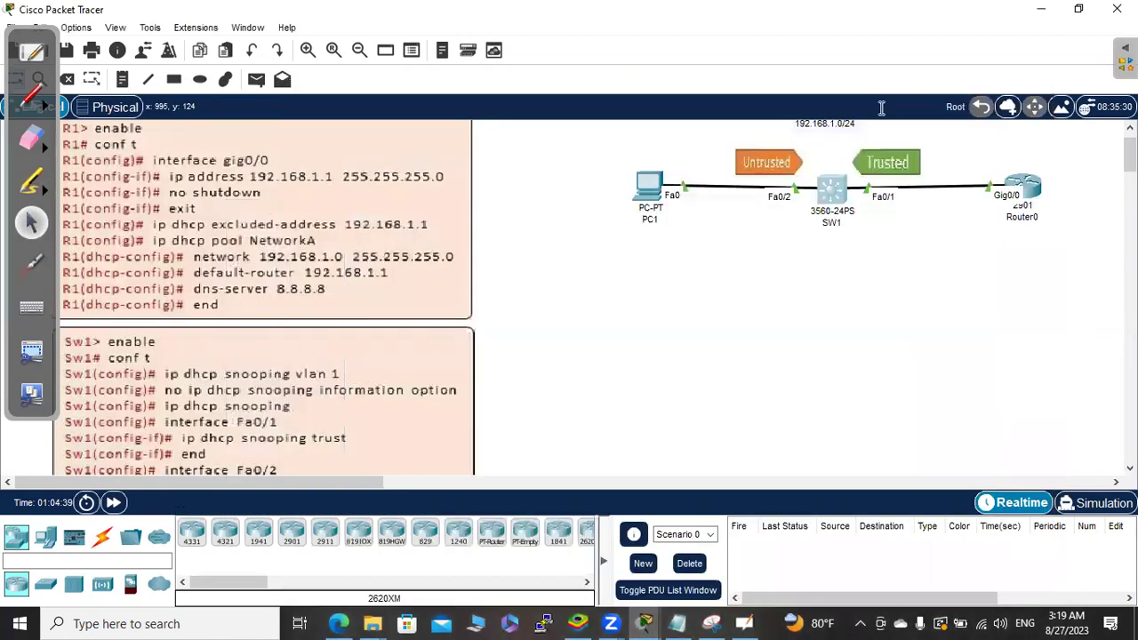
# Switch to simulation mode and float the Simulation Panel clear of the network topology
pyautogui.click(645, 191)
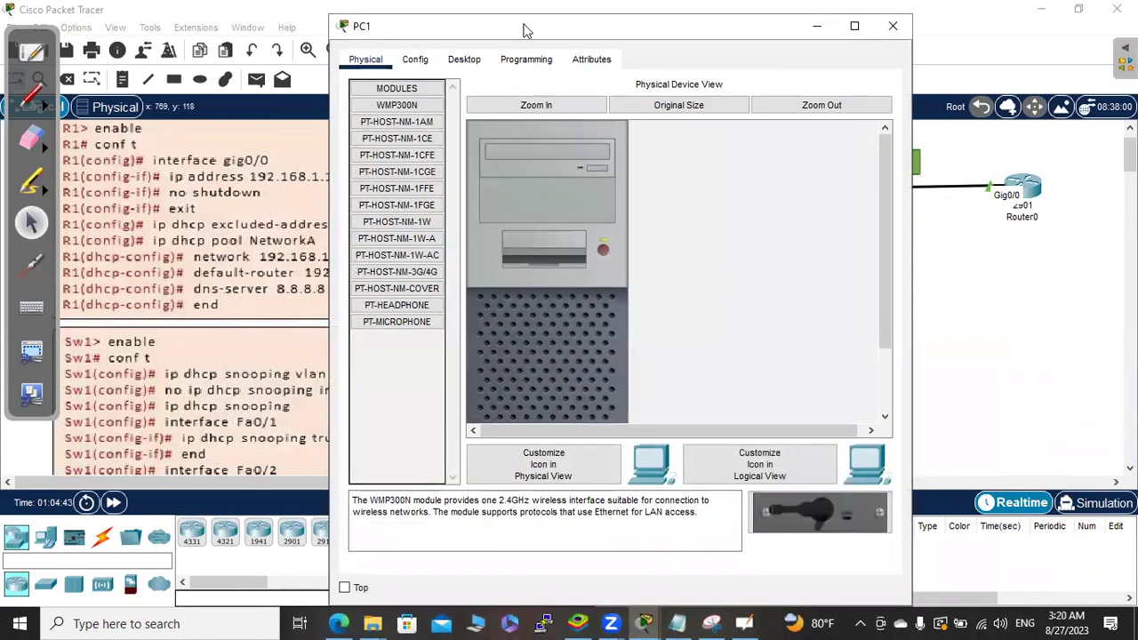
pyautogui.click(1100, 503)
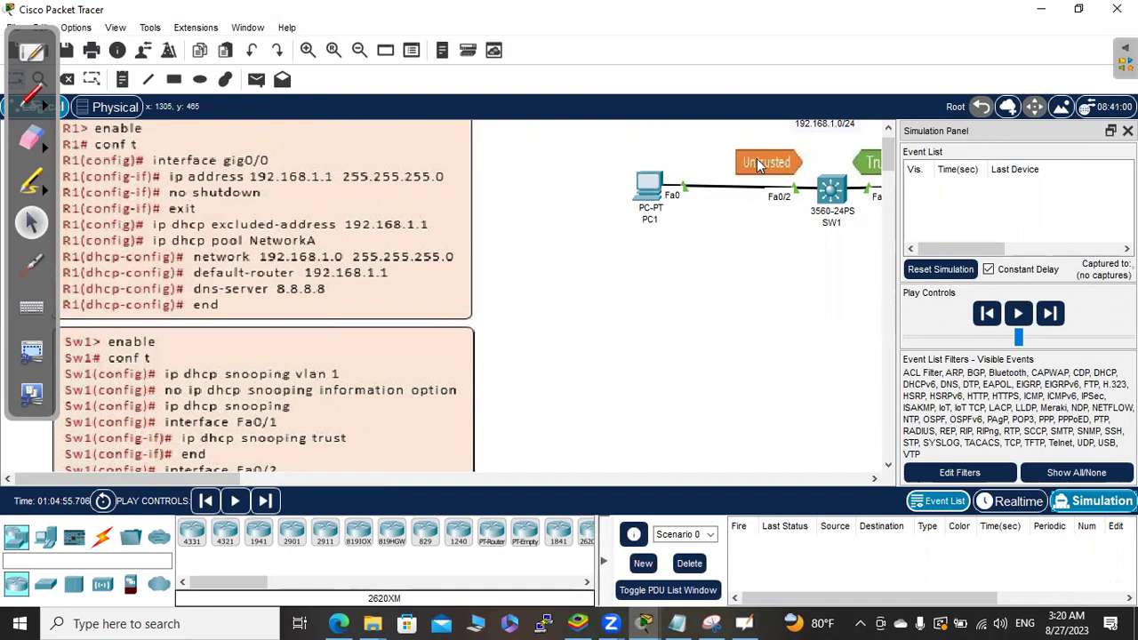
pyautogui.doubleClick(945, 133)
pyautogui.moveTo(803, 154); pyautogui.dragTo(184, 128)
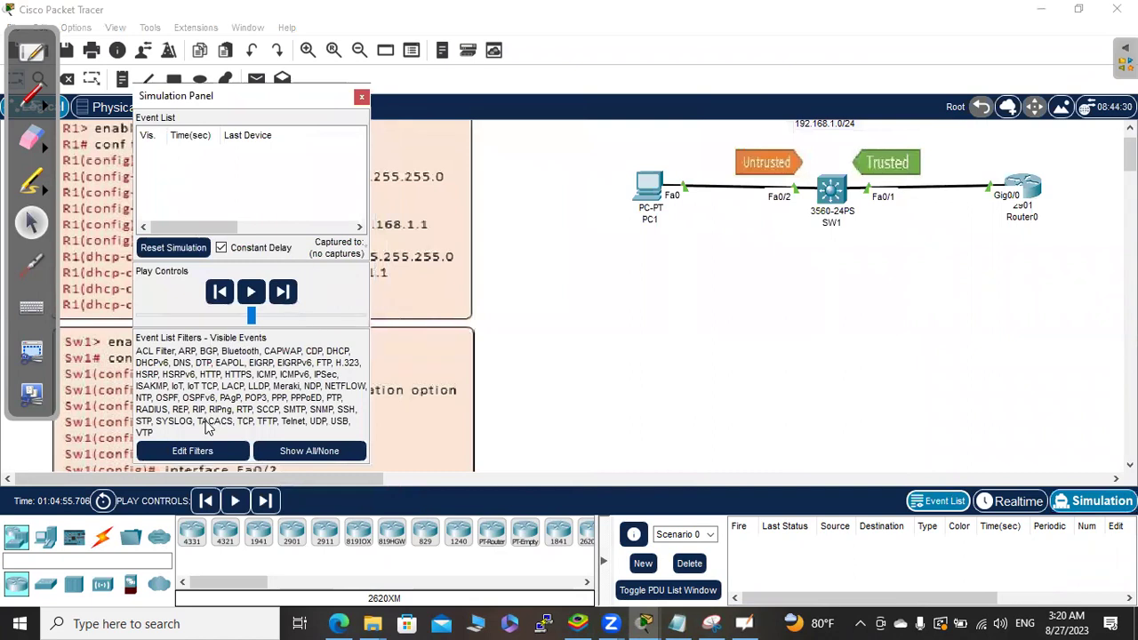
# Limit the IPv4 event filters to DHCP by excluding ARP, BGP, DNS, EIGRP, HSRP, ICMP, OSPF and RIP
pyautogui.click(192, 451)
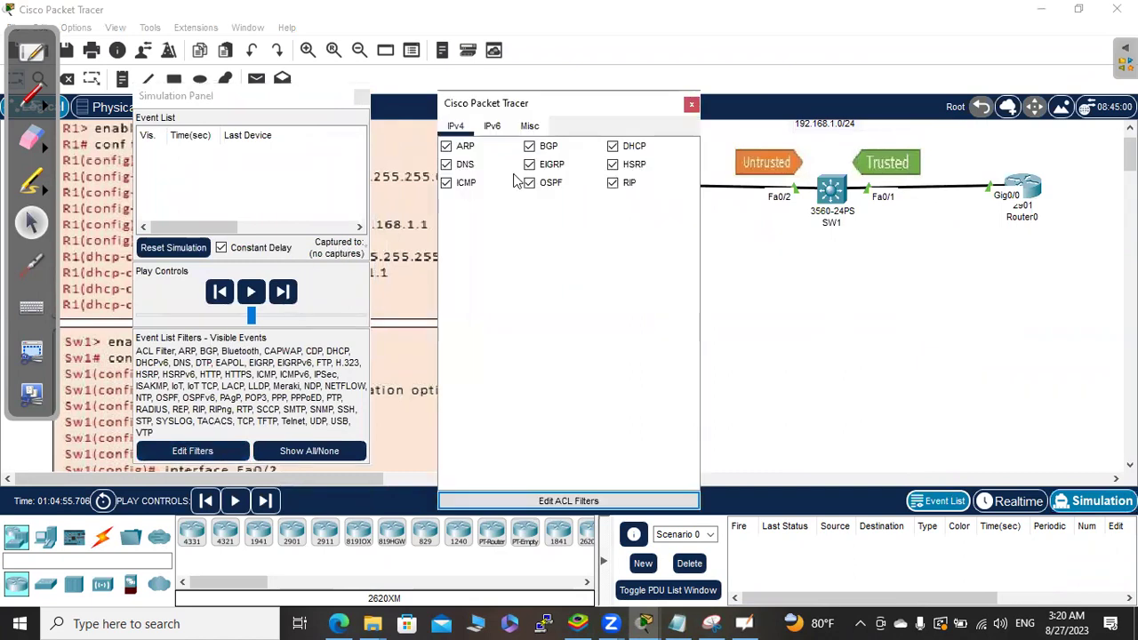
pyautogui.click(613, 164)
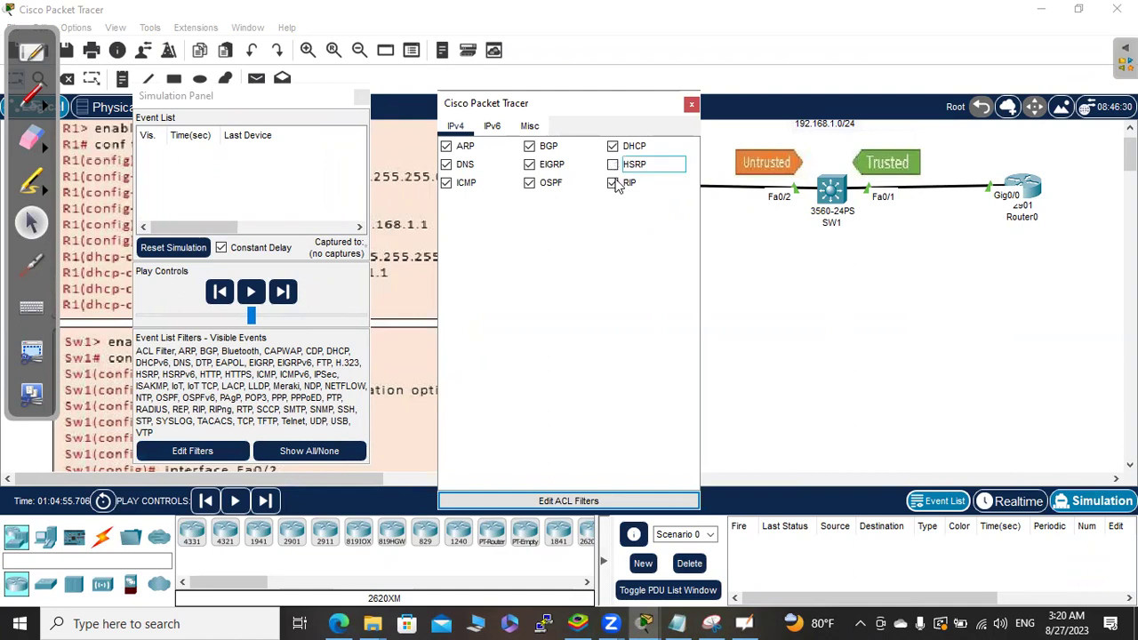
pyautogui.click(530, 182)
pyautogui.click(530, 165)
pyautogui.click(530, 146)
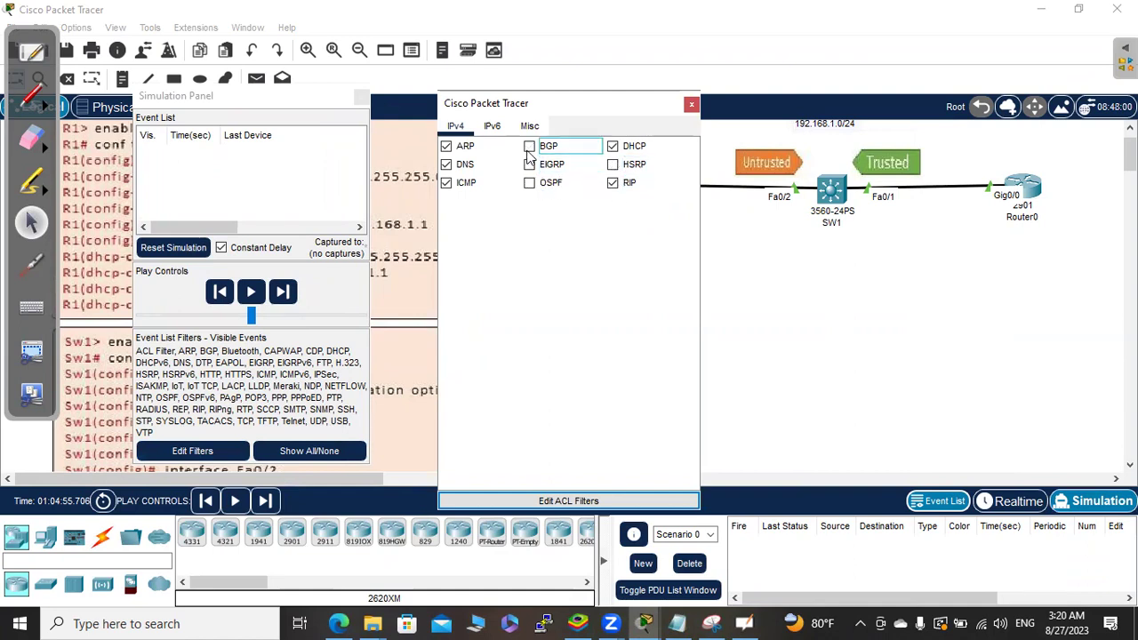
pyautogui.click(447, 146)
pyautogui.click(446, 164)
pyautogui.click(446, 182)
pyautogui.click(613, 182)
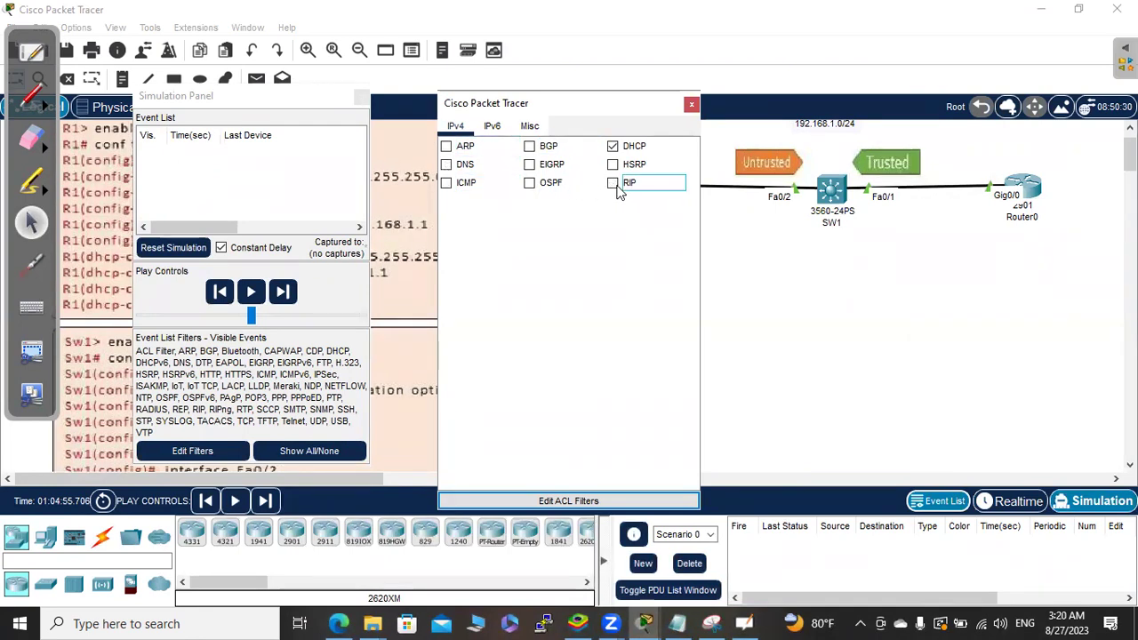
pyautogui.click(767, 239)
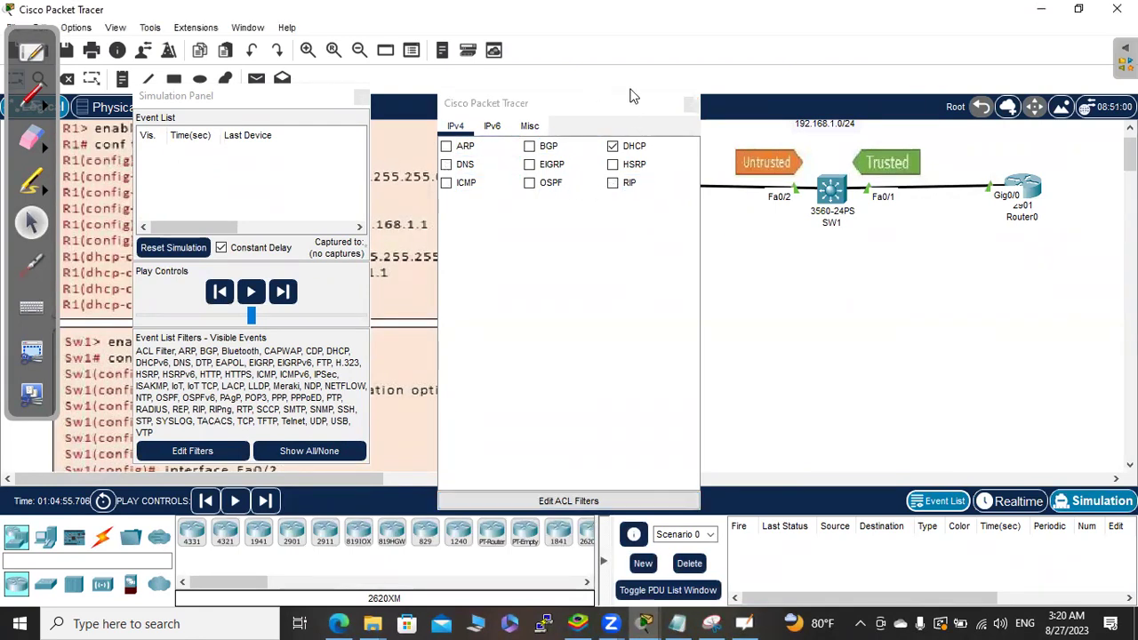
pyautogui.click(682, 105)
pyautogui.click(690, 105)
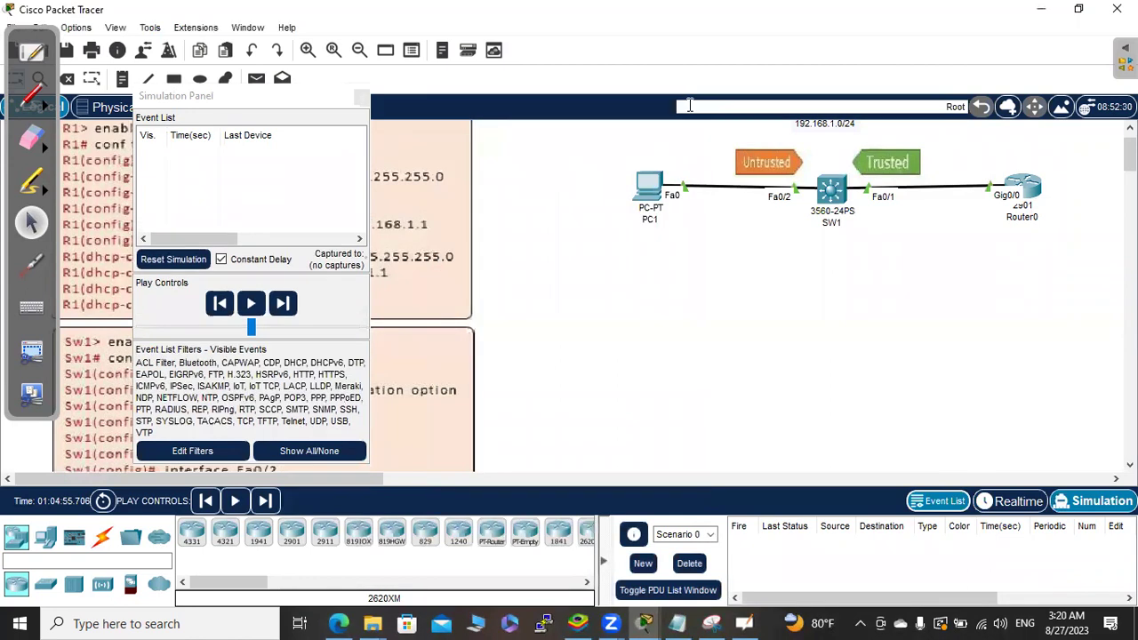
# Recheck the IPv4 protocol selection in the simulation event filters
pyautogui.click(650, 190)
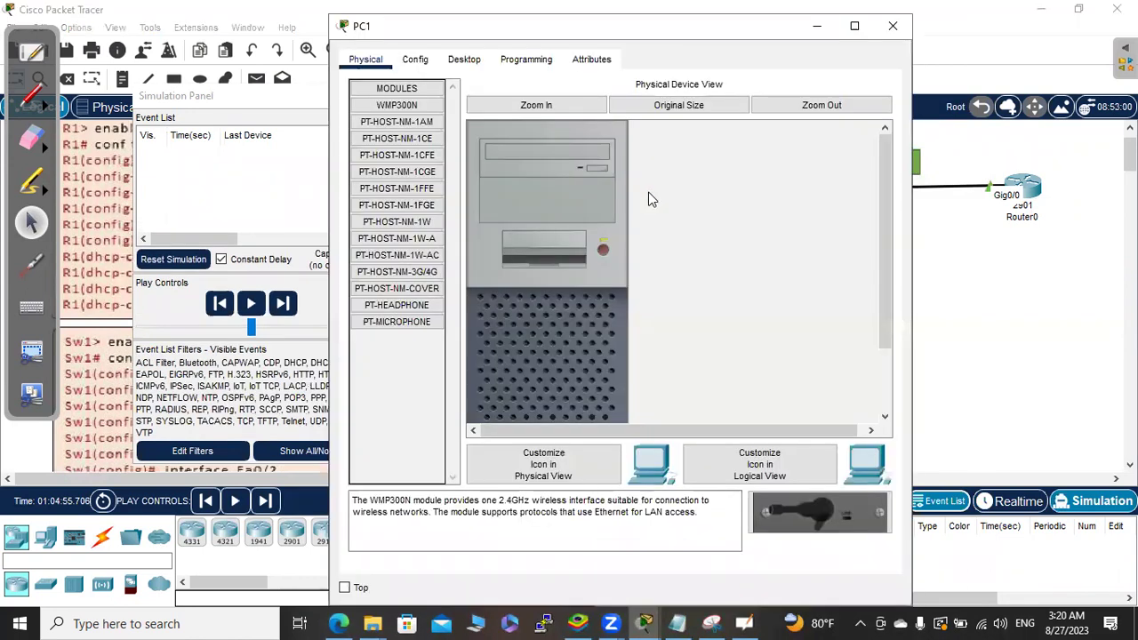
pyautogui.click(198, 452)
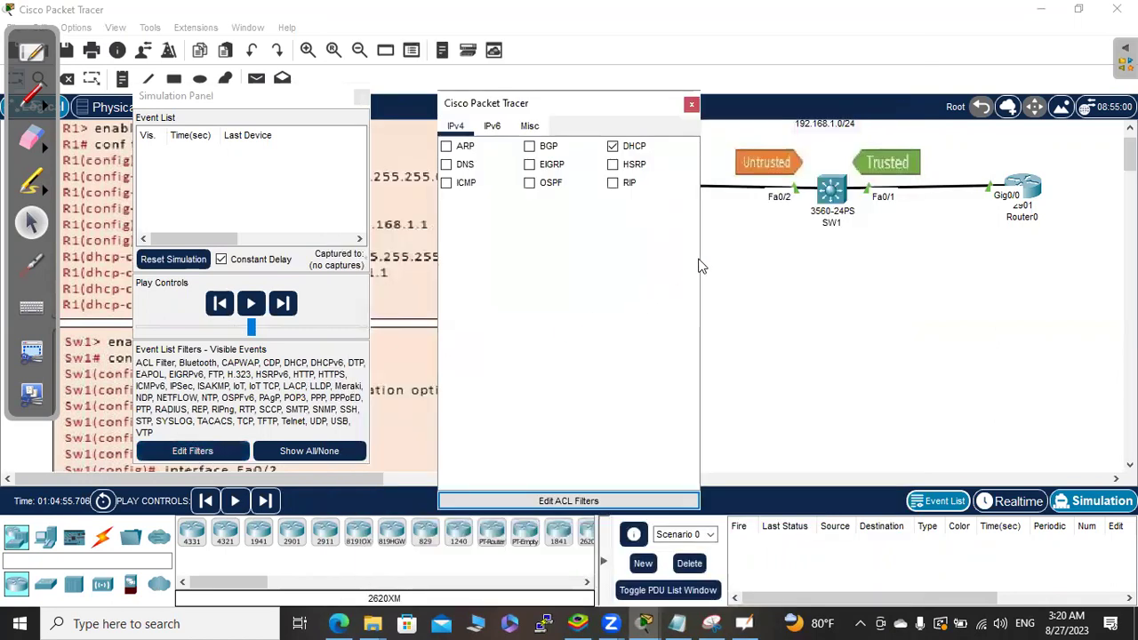
pyautogui.click(775, 271)
pyautogui.click(691, 104)
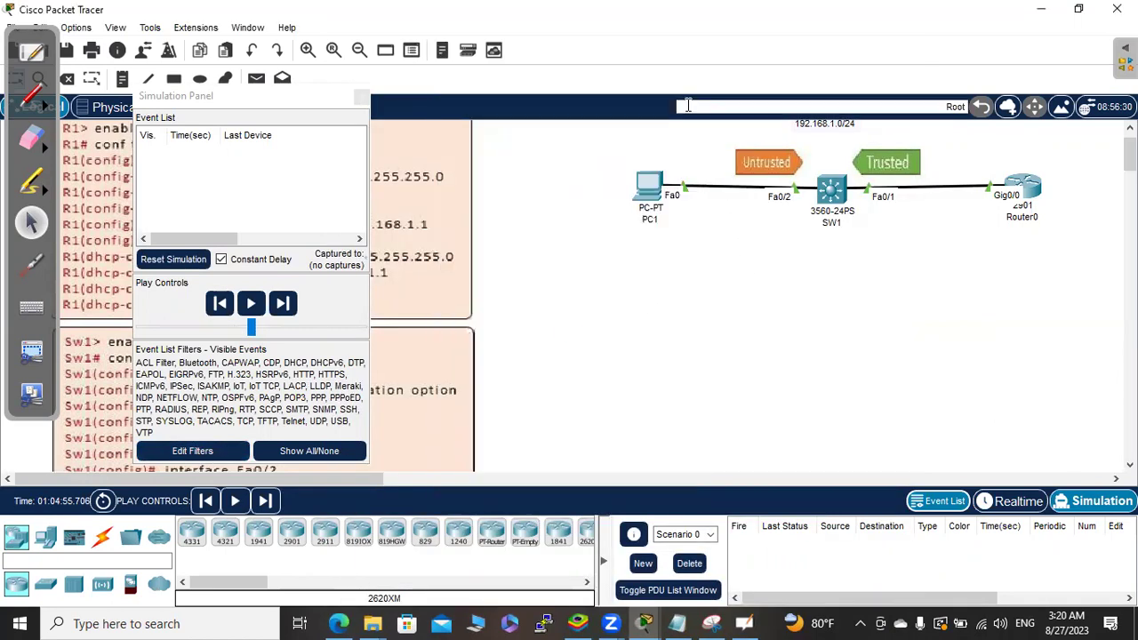
# Trigger a new DHCP request on PC1 by switching its FastEthernet0 IP configuration to Static and back to DHCP, then minimise the PC1 window
pyautogui.click(648, 197)
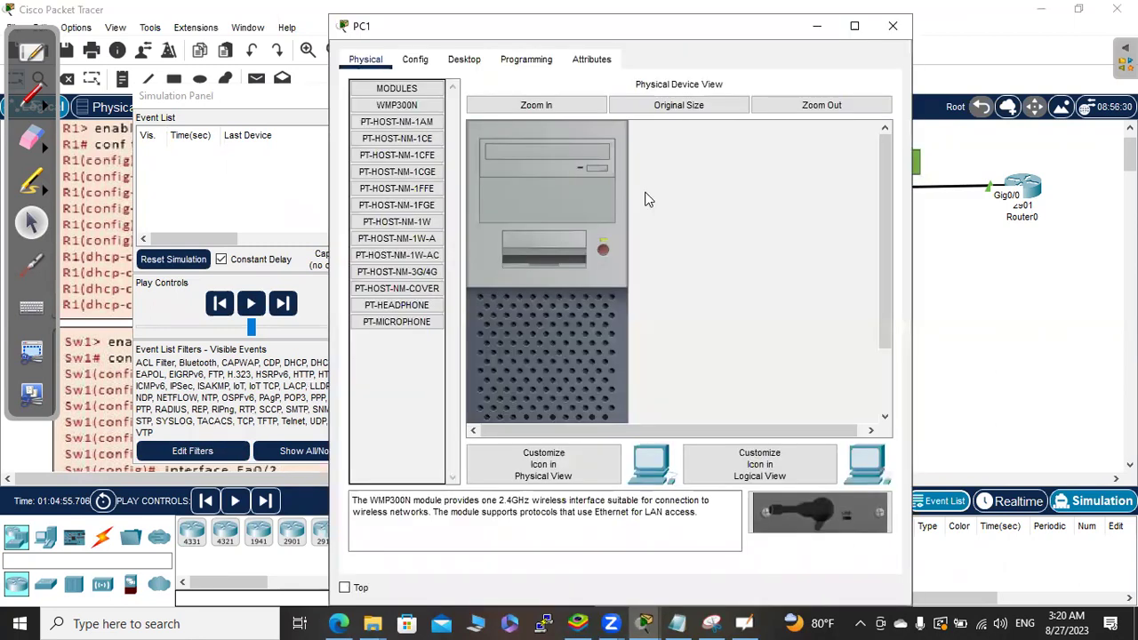
pyautogui.click(405, 60)
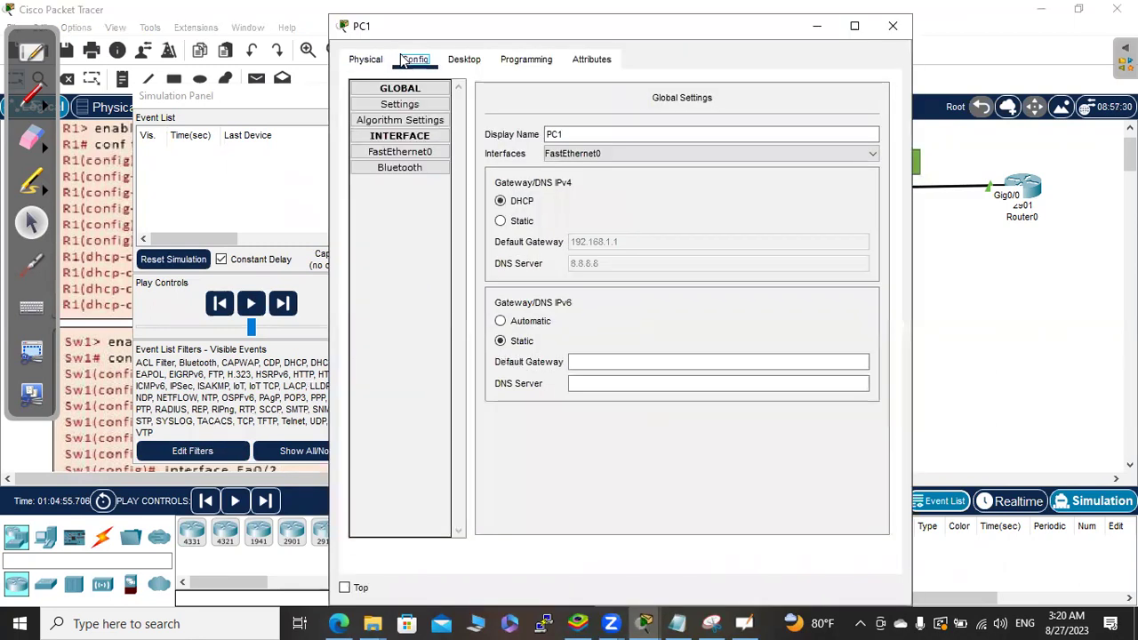
pyautogui.click(470, 62)
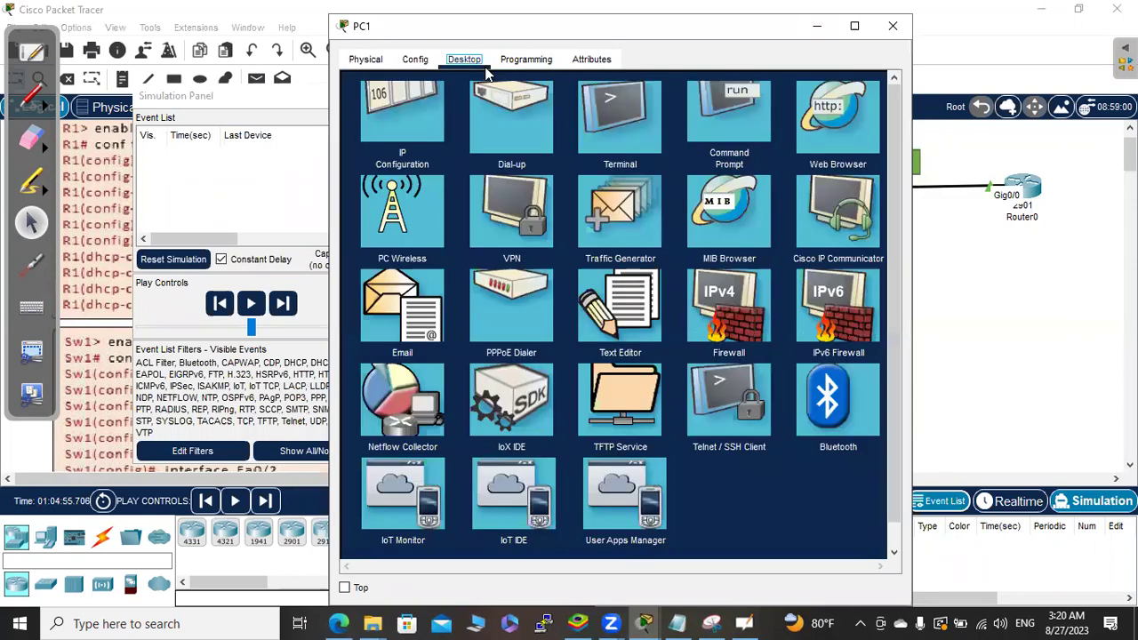
pyautogui.click(404, 122)
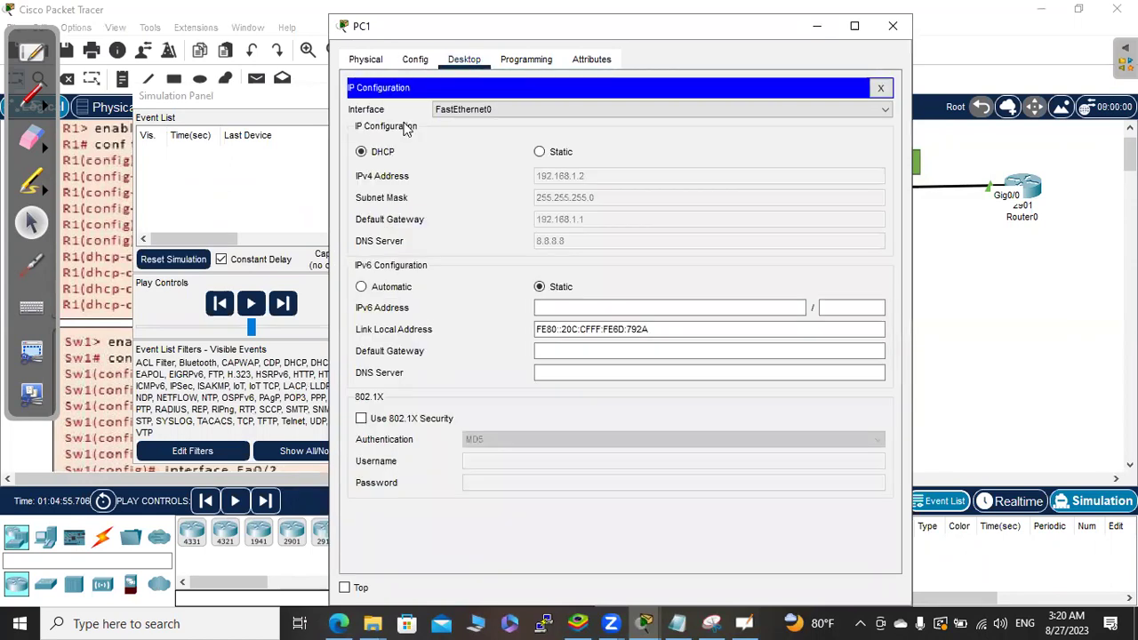
pyautogui.click(544, 153)
pyautogui.click(362, 152)
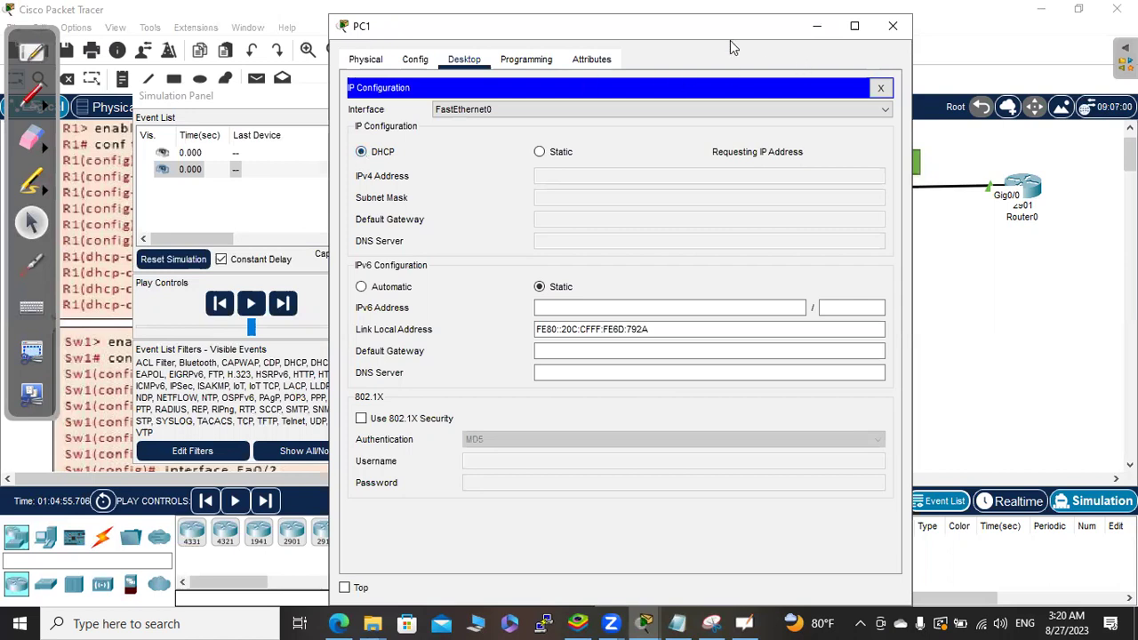
pyautogui.moveTo(658, 36); pyautogui.dragTo(631, 147)
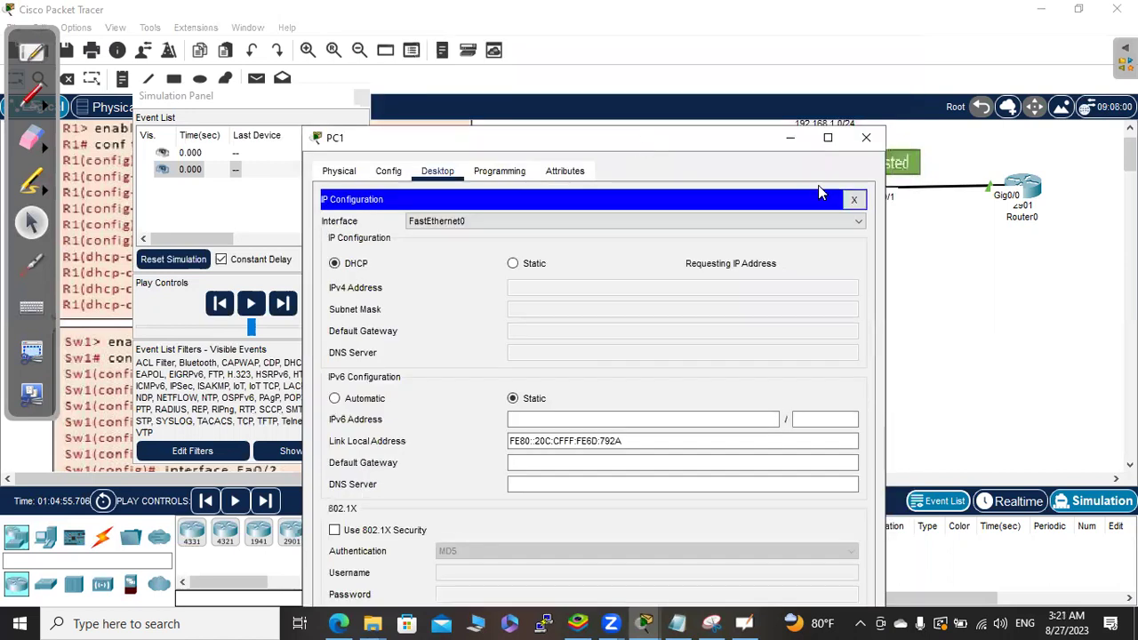
pyautogui.click(790, 139)
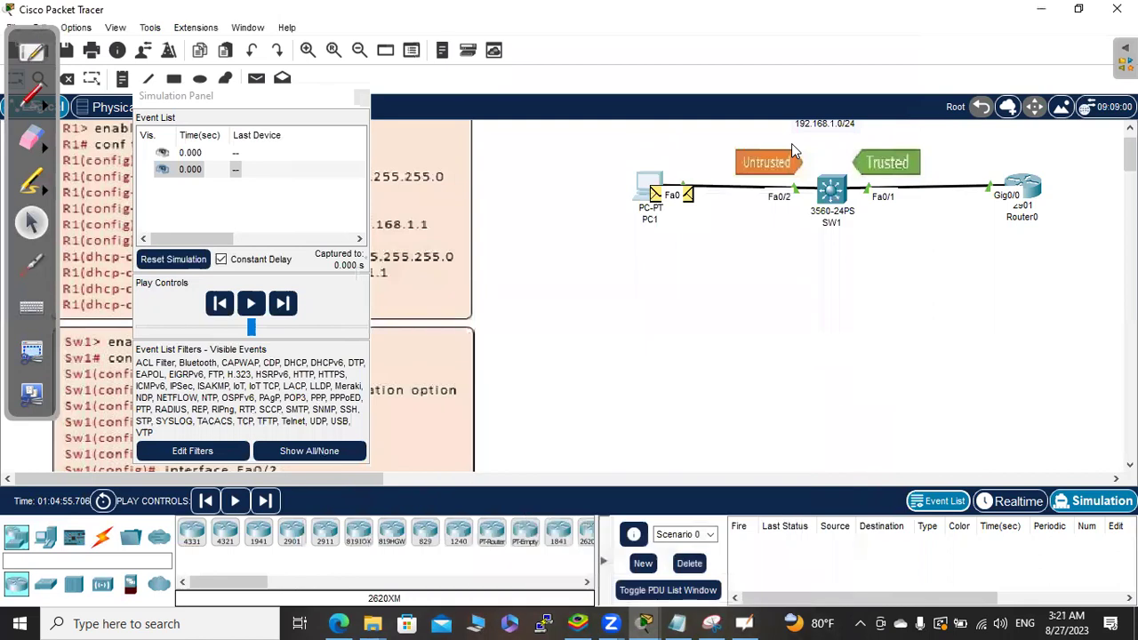
# Play the simulation until PC1's DHCP packet reaches SW1, pause it, and open that packet's PDU information
pyautogui.click(256, 306)
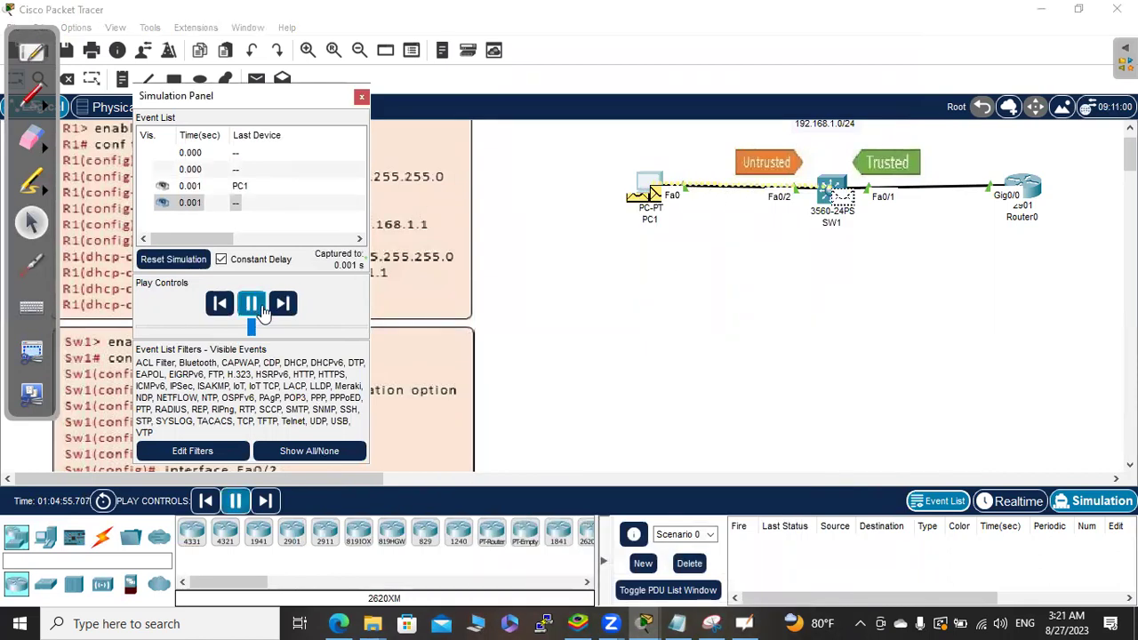
pyautogui.click(254, 307)
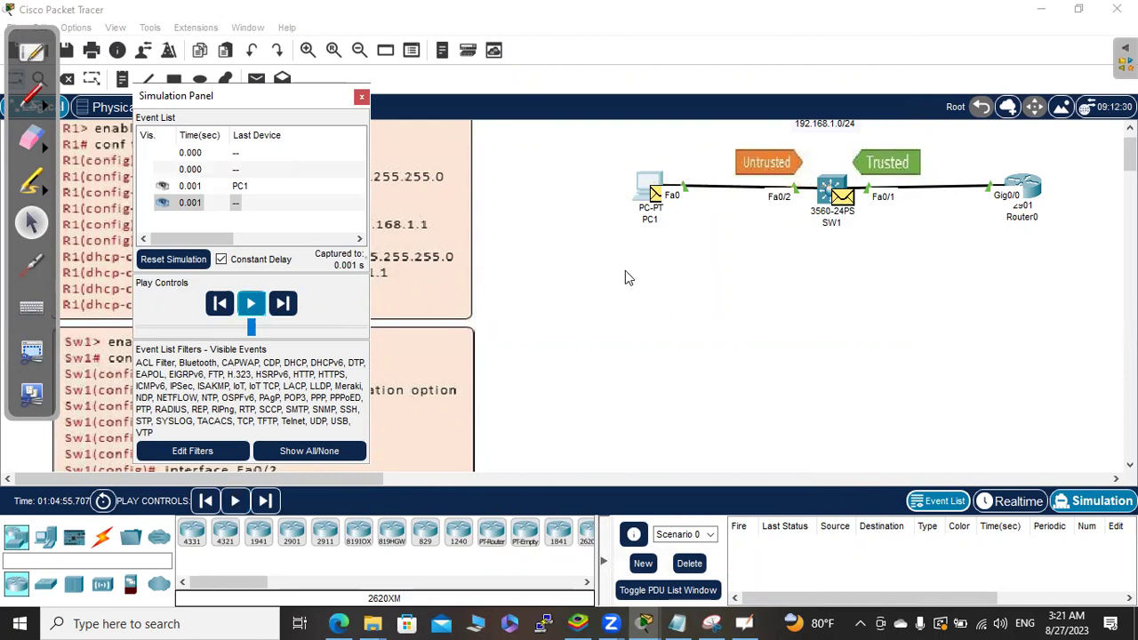
pyautogui.click(843, 197)
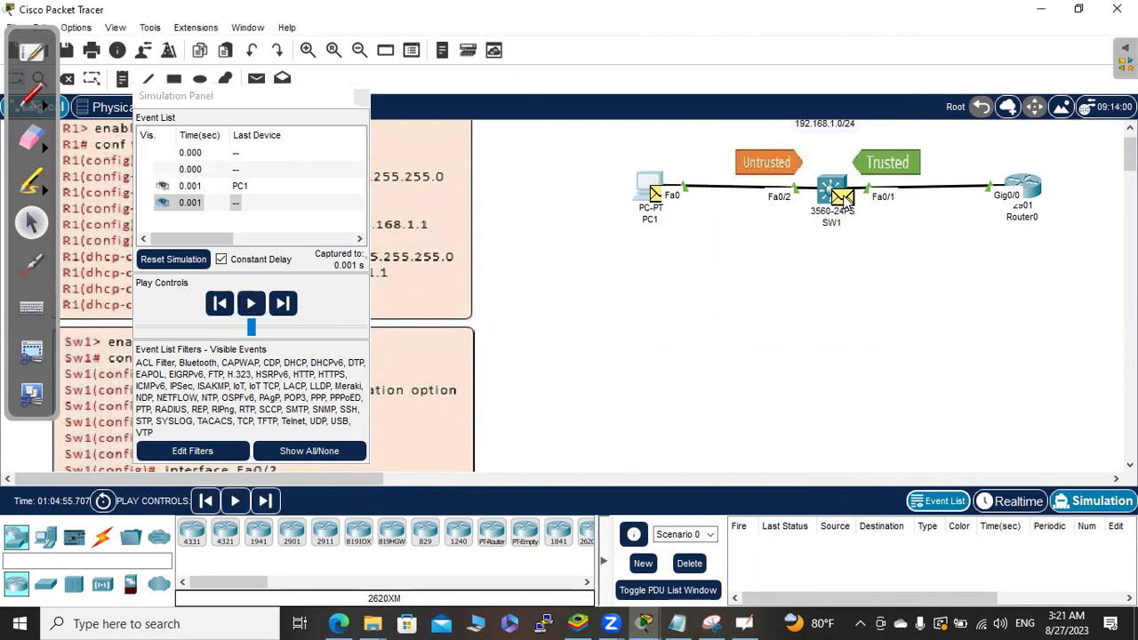
pyautogui.click(843, 198)
pyautogui.click(840, 200)
pyautogui.click(840, 200)
pyautogui.click(840, 200)
pyautogui.click(843, 197)
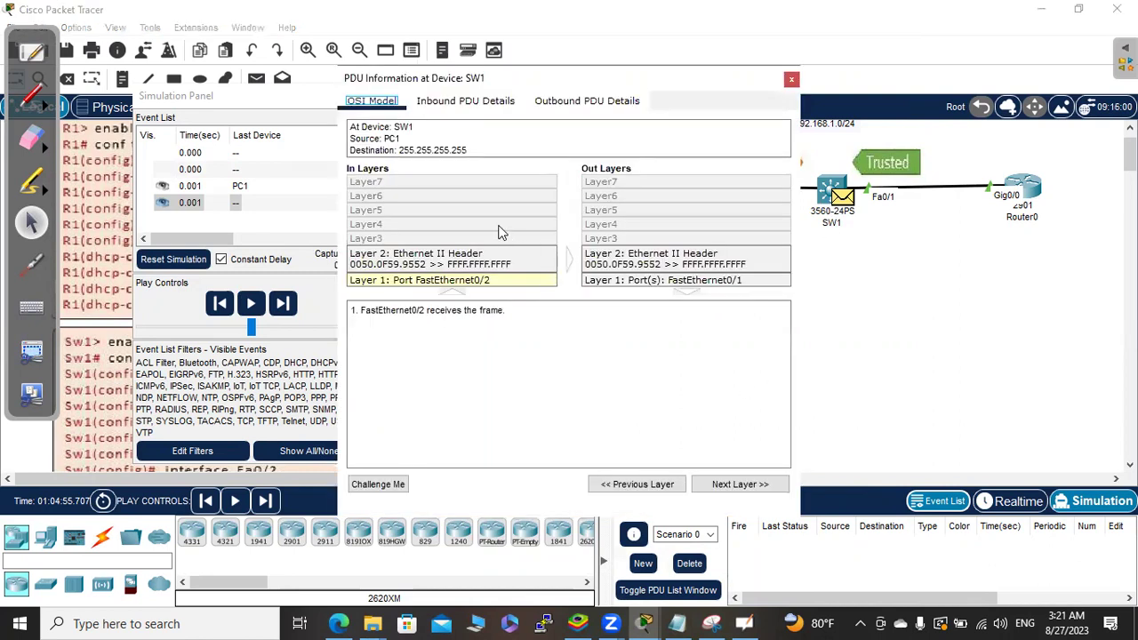
# Review the packet's inbound details and OSI model at SW1, and consult the DHCP snooping commands in the Notepad configuration file
pyautogui.click(444, 104)
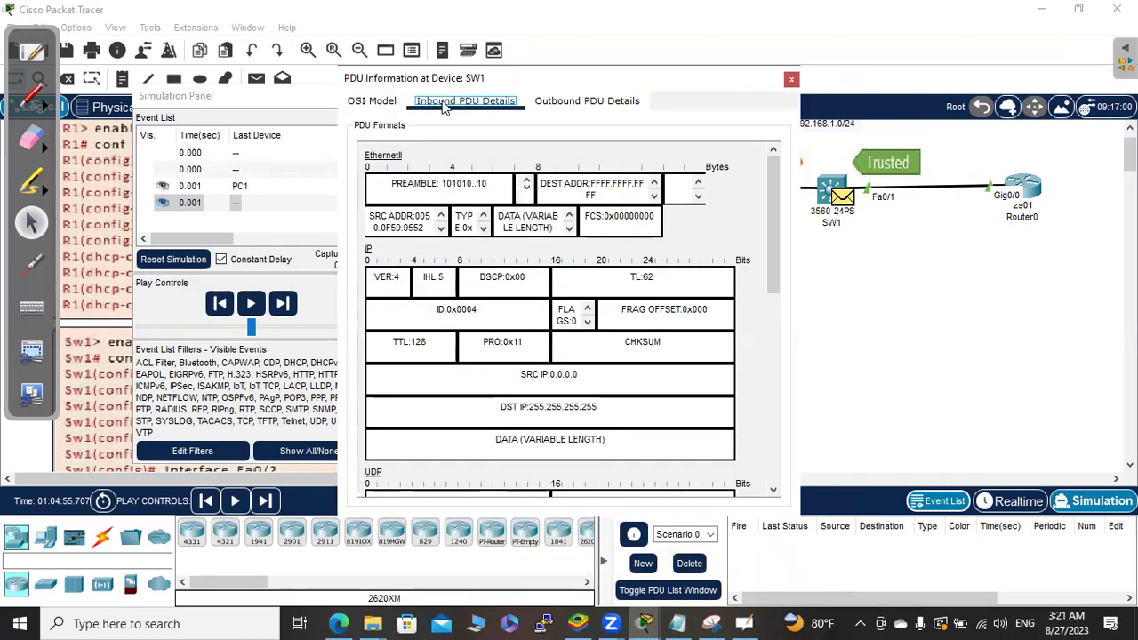
pyautogui.click(378, 102)
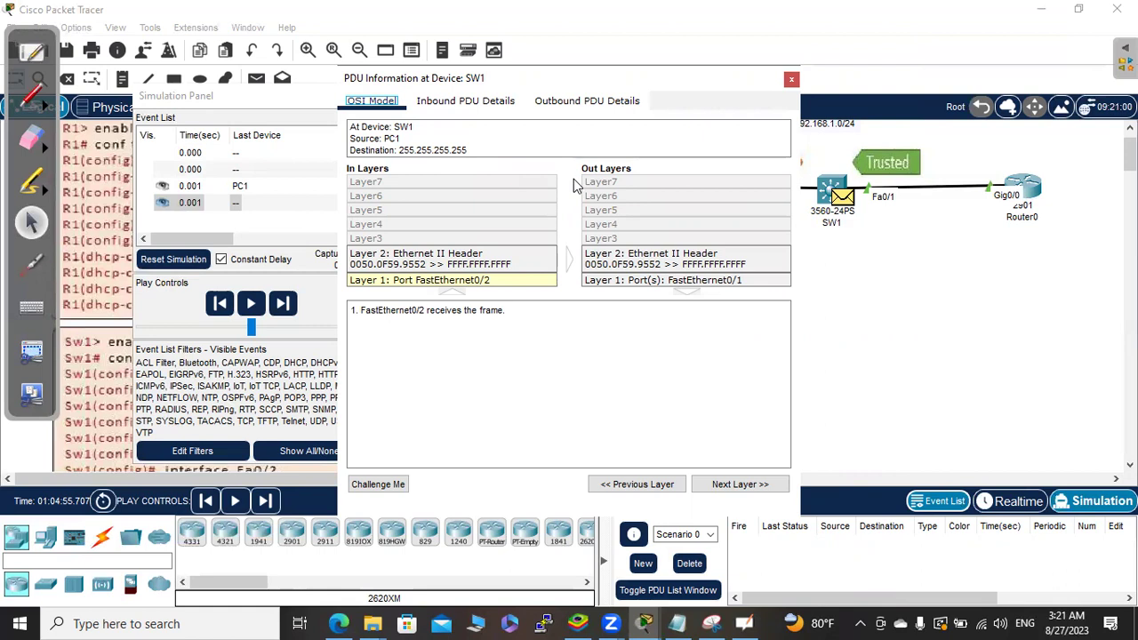
pyautogui.click(678, 623)
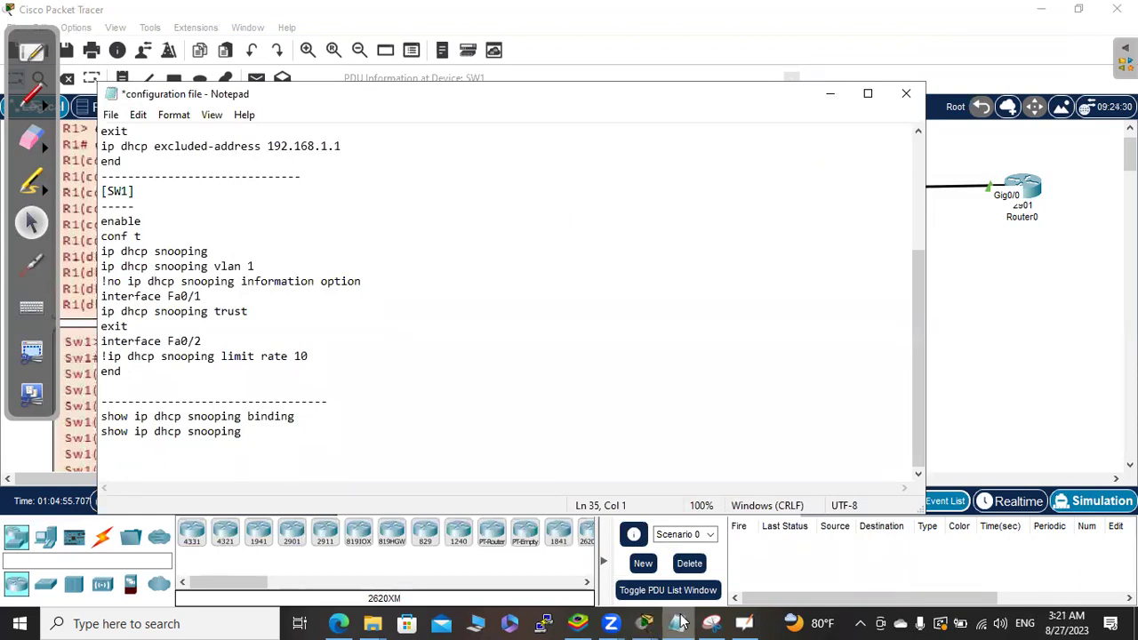
pyautogui.click(677, 623)
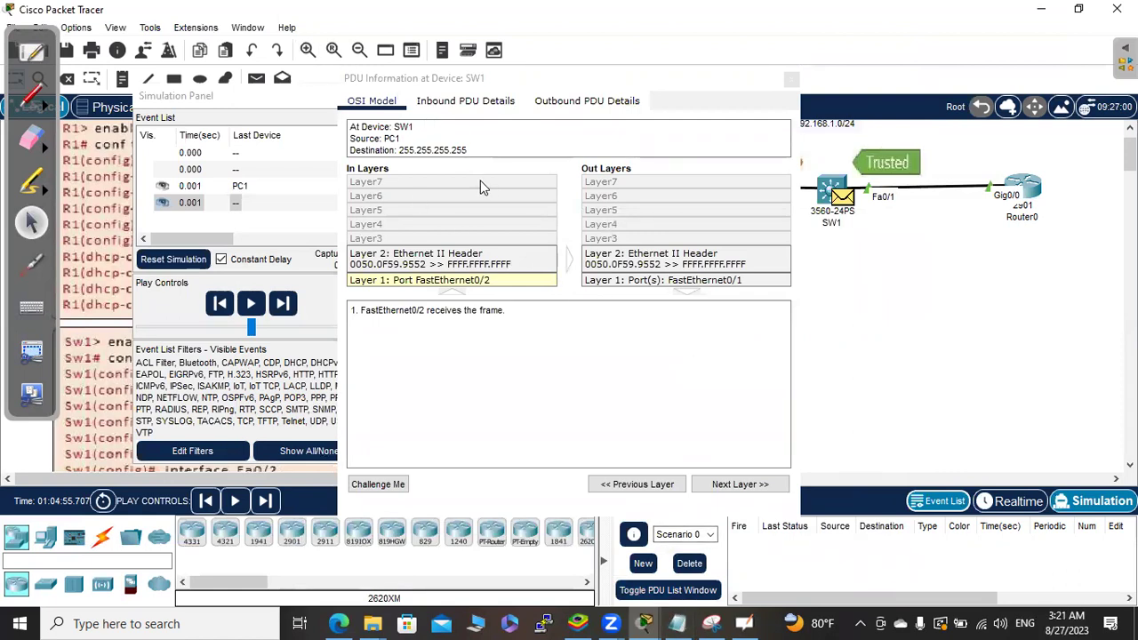
# Compare the full inbound and outbound PDU details of the DHCP packet at SW1
pyautogui.click(430, 104)
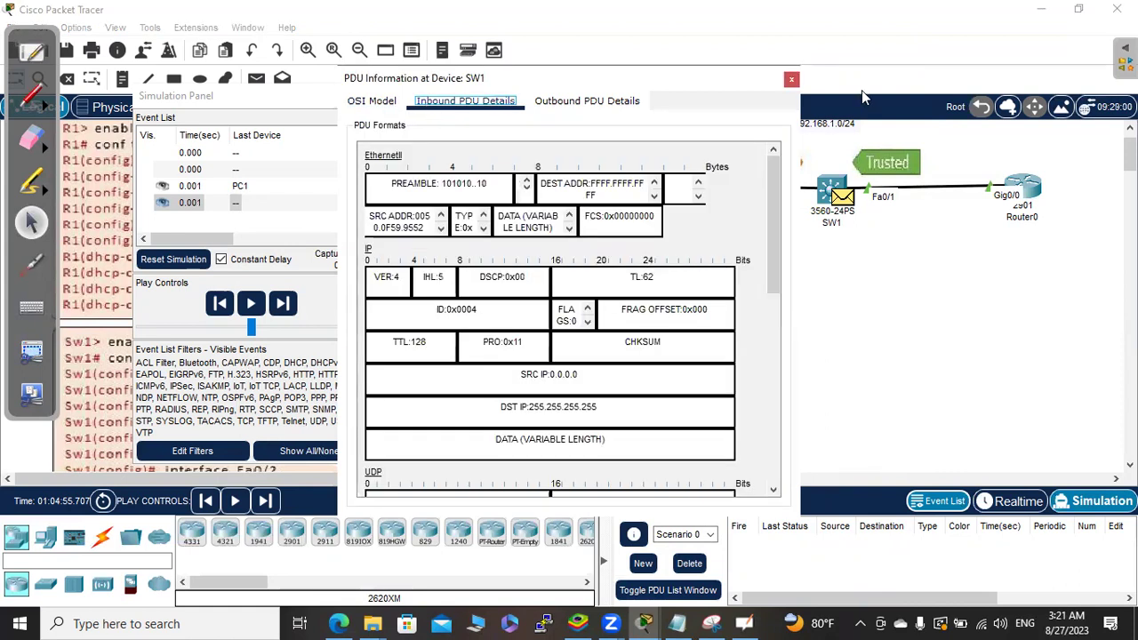
pyautogui.scroll(-3, 770, 241)
pyautogui.moveTo(768, 242); pyautogui.dragTo(770, 409)
pyautogui.click(766, 290)
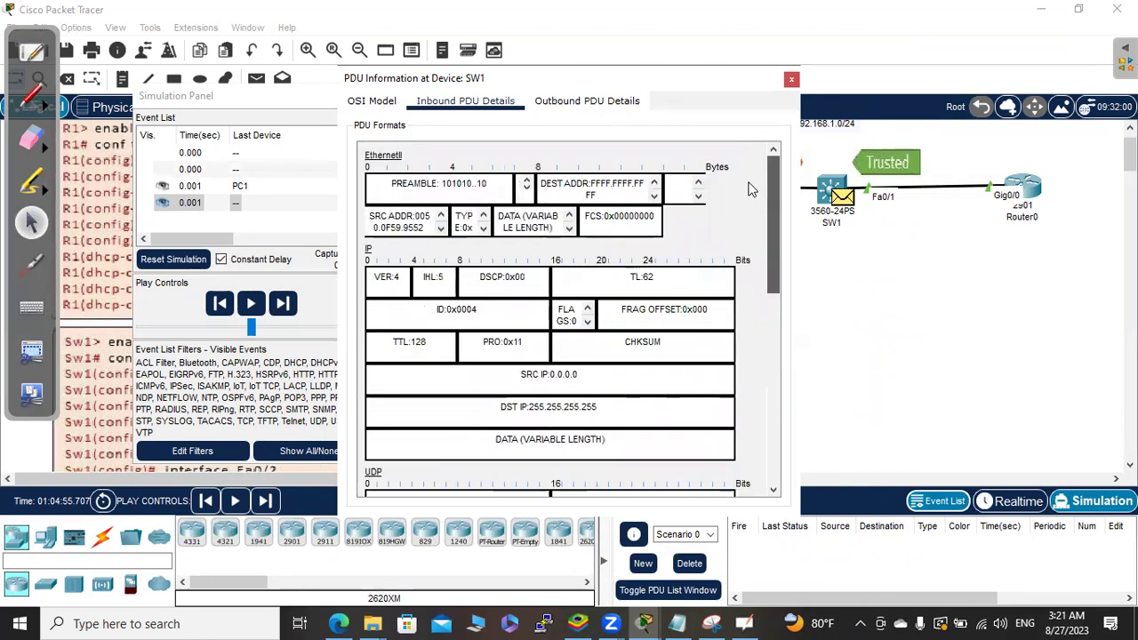
pyautogui.click(551, 103)
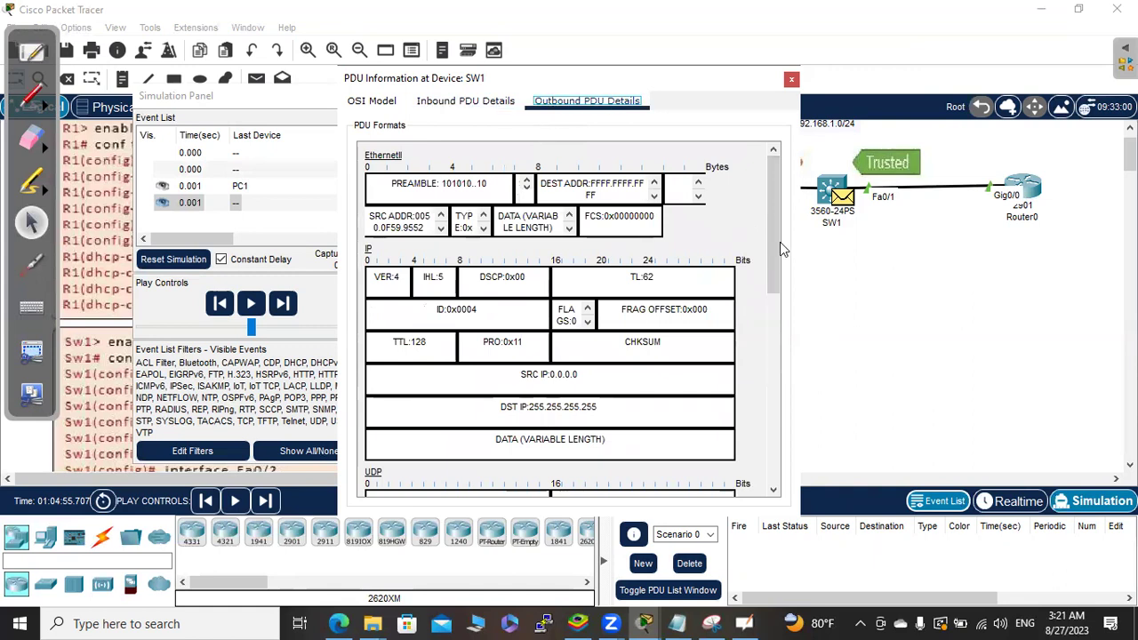
pyautogui.moveTo(773, 238); pyautogui.dragTo(766, 456)
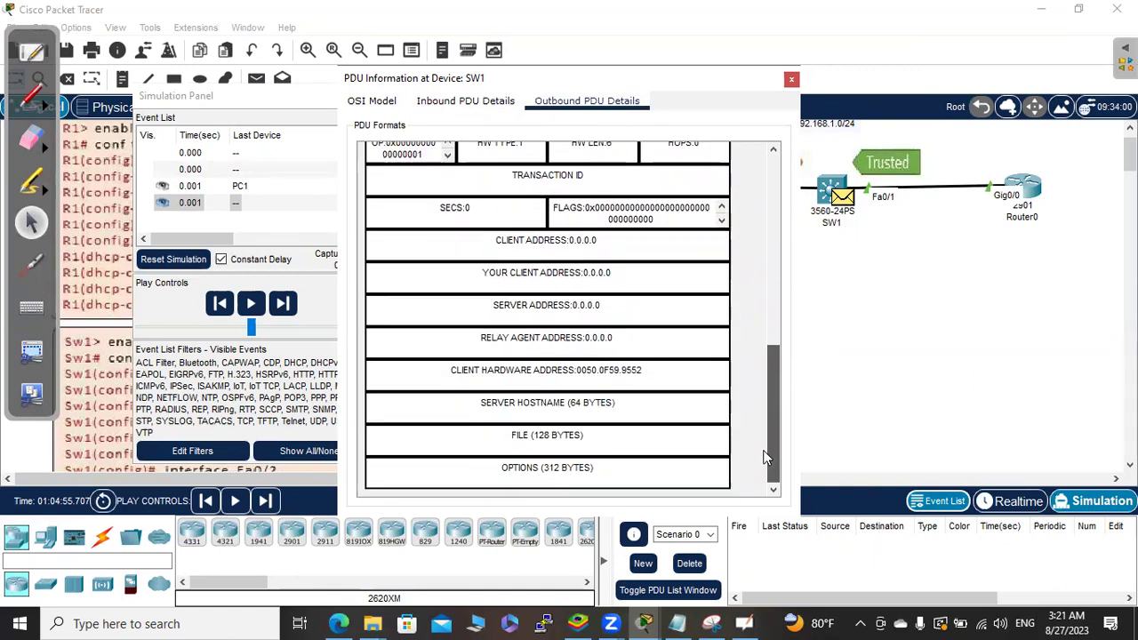
pyautogui.moveTo(769, 413); pyautogui.dragTo(747, 193)
pyautogui.click(884, 391)
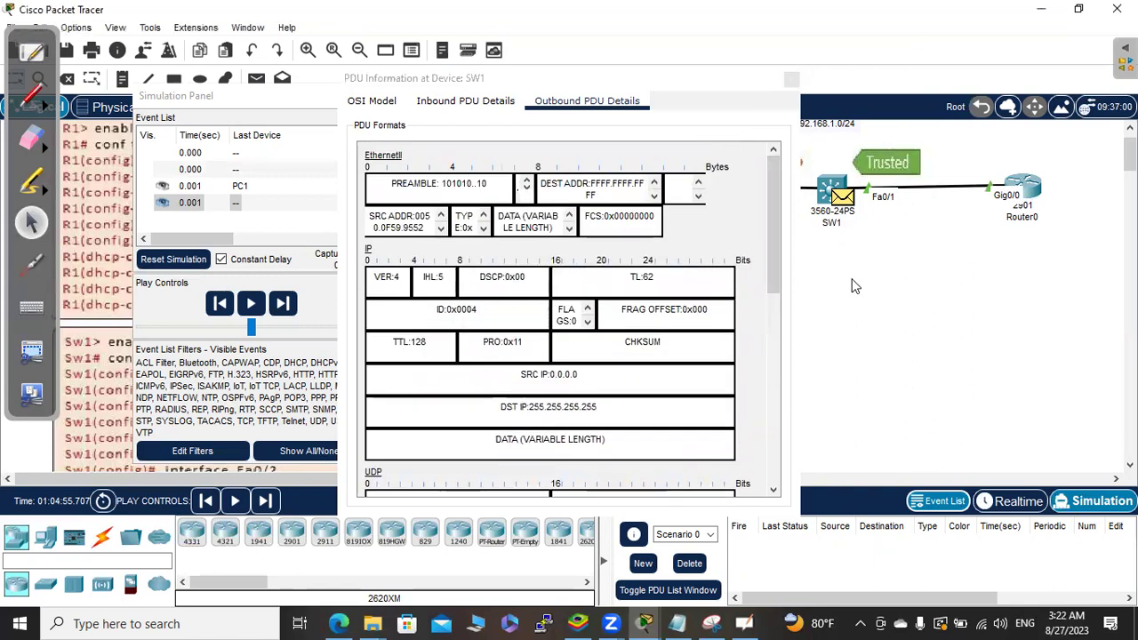
# Close the packet's PDU information, reset the simulation, and enter global configuration mode in SW1's CLI
pyautogui.click(790, 79)
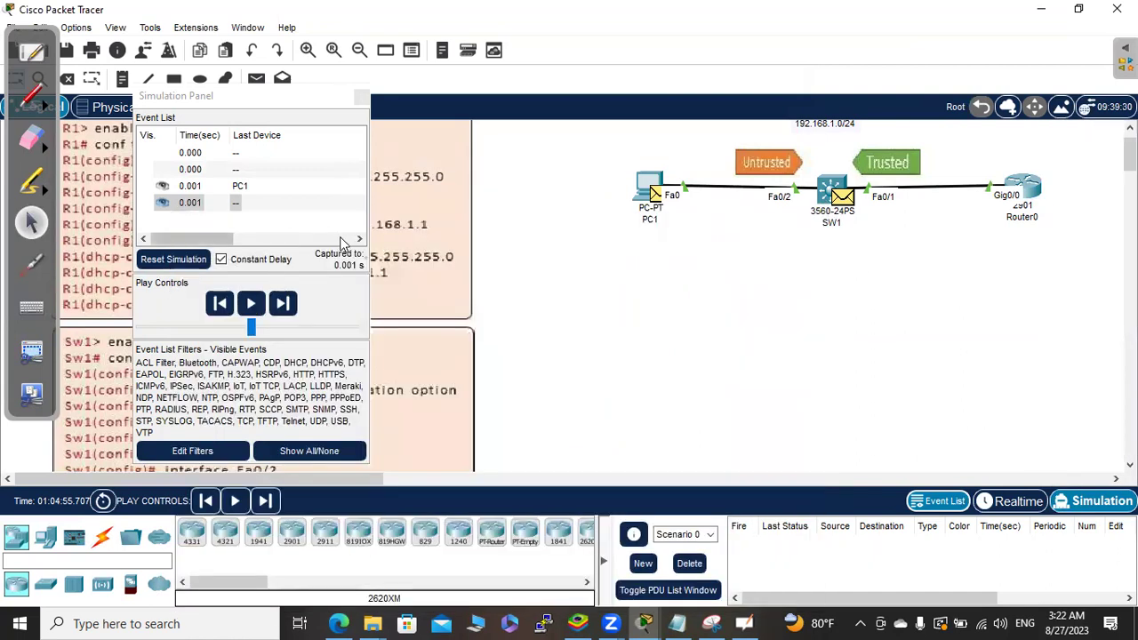
pyautogui.click(175, 261)
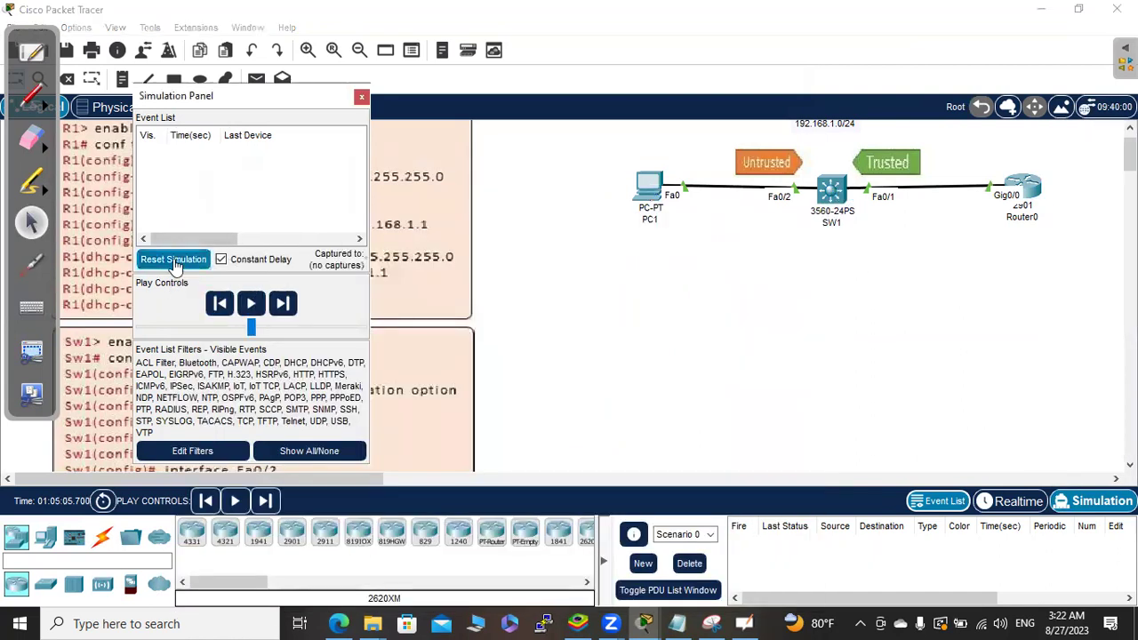
pyautogui.click(829, 190)
pyautogui.press('Return')
pyautogui.press('Return')
pyautogui.press('Return')
pyautogui.press('Return')
pyautogui.press('Return')
pyautogui.press('Return')
pyautogui.press('Return')
pyautogui.press('Return')
pyautogui.press('Return')
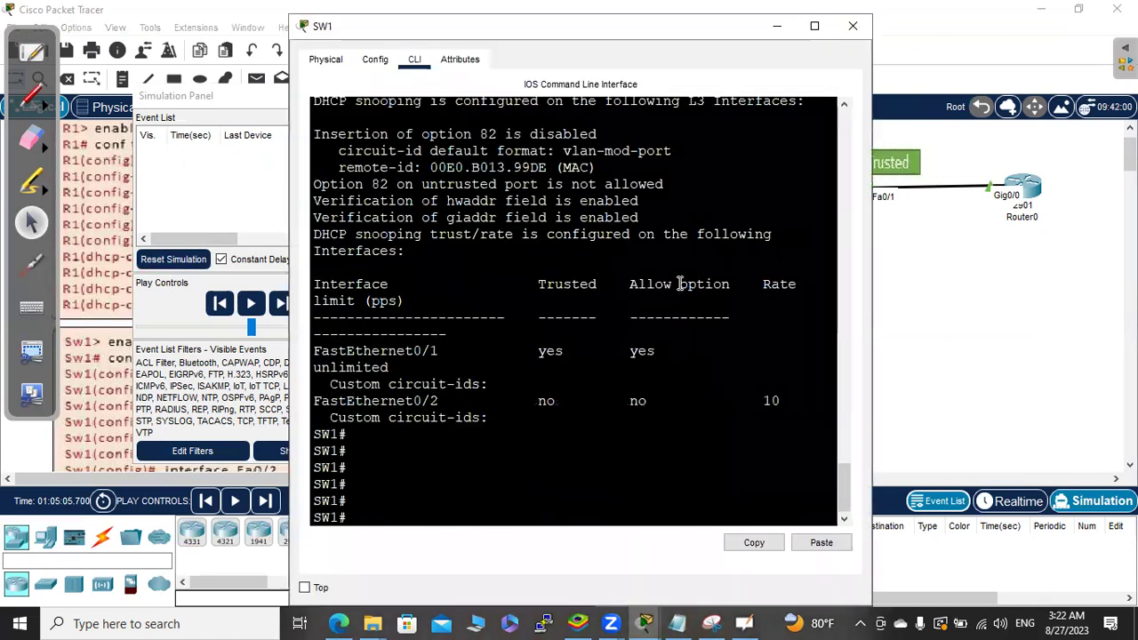
pyautogui.write('conf')
pyautogui.press('Tab')
pyautogui.press('Return')
pyautogui.press('Return')
pyautogui.press('Return')
pyautogui.press('Return')
pyautogui.press('Return')
pyautogui.press('Return')
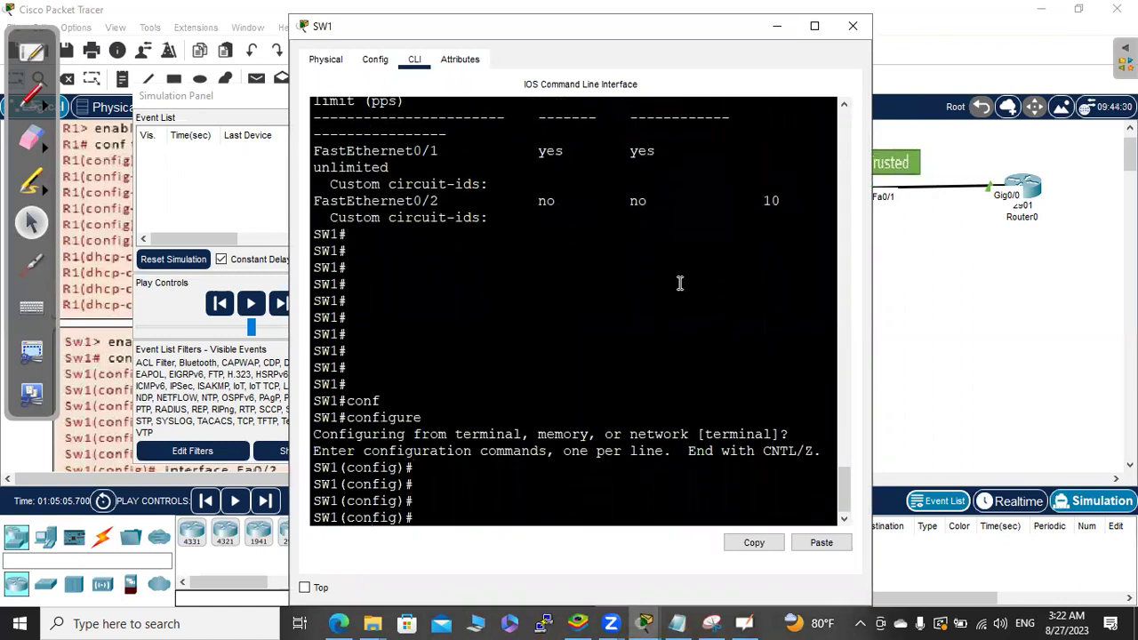
# Uncomment the line "ip dhcp snooping limit rate 10" in the Notepad configuration file and copy the interface Fa0/2 block through "end"
pyautogui.click(680, 622)
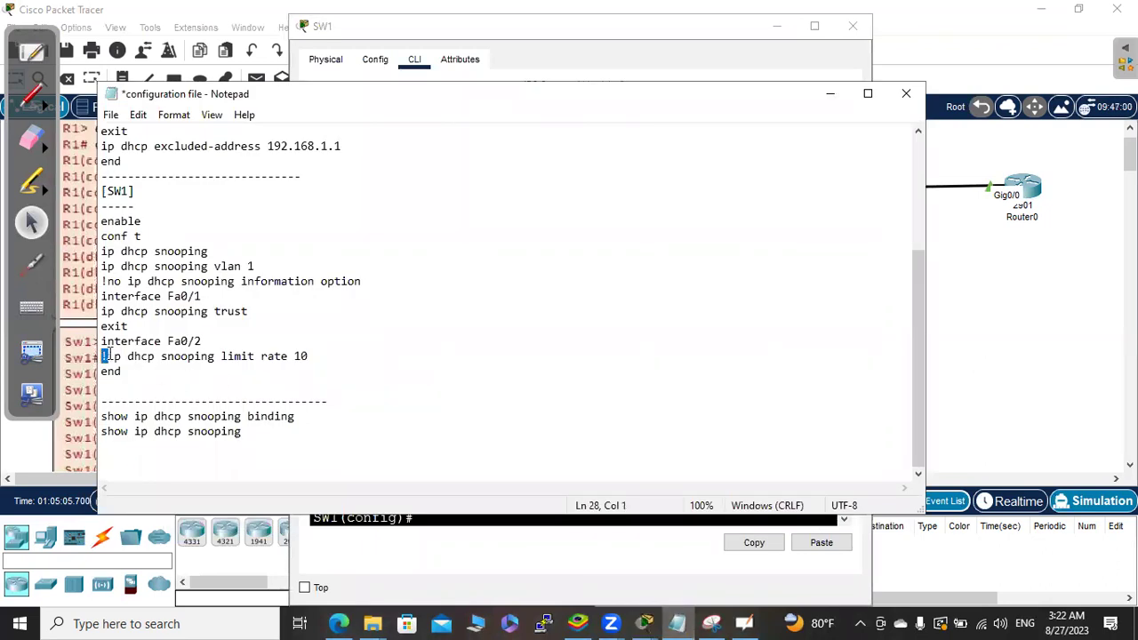
pyautogui.press('Delete')
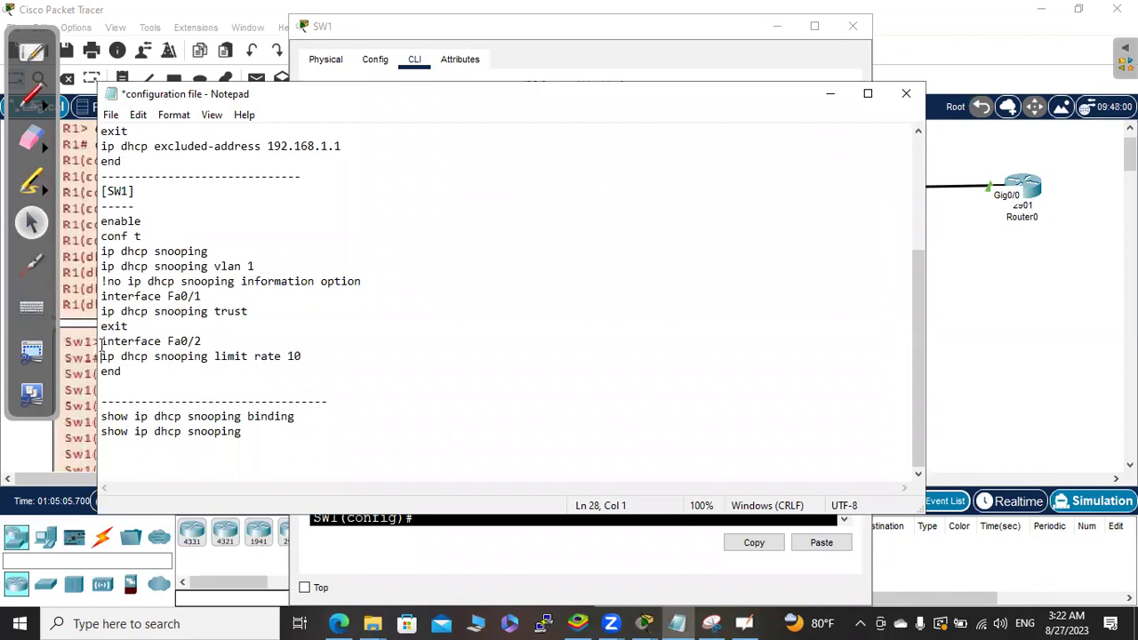
pyautogui.moveTo(100, 341); pyautogui.dragTo(130, 372)
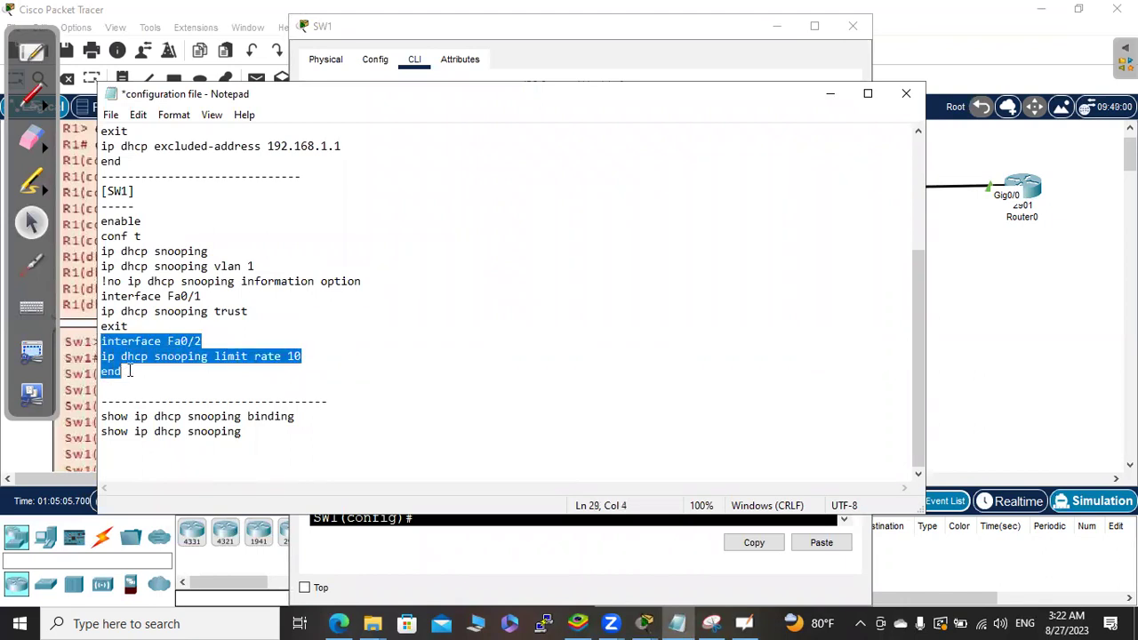
pyautogui.rightClick(125, 362)
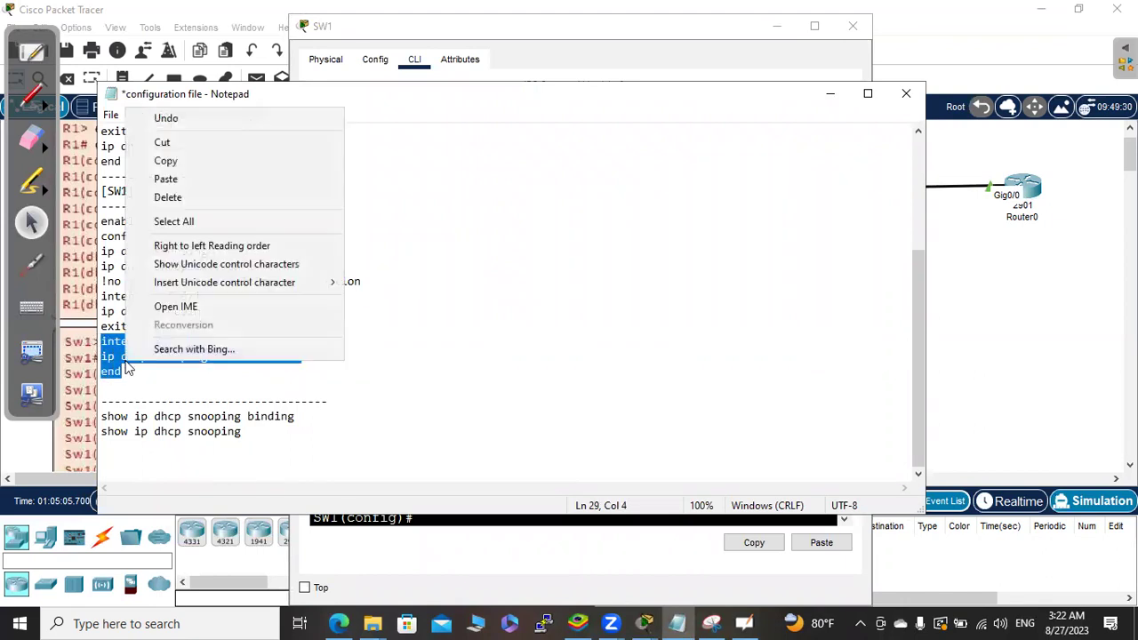
pyautogui.click(167, 162)
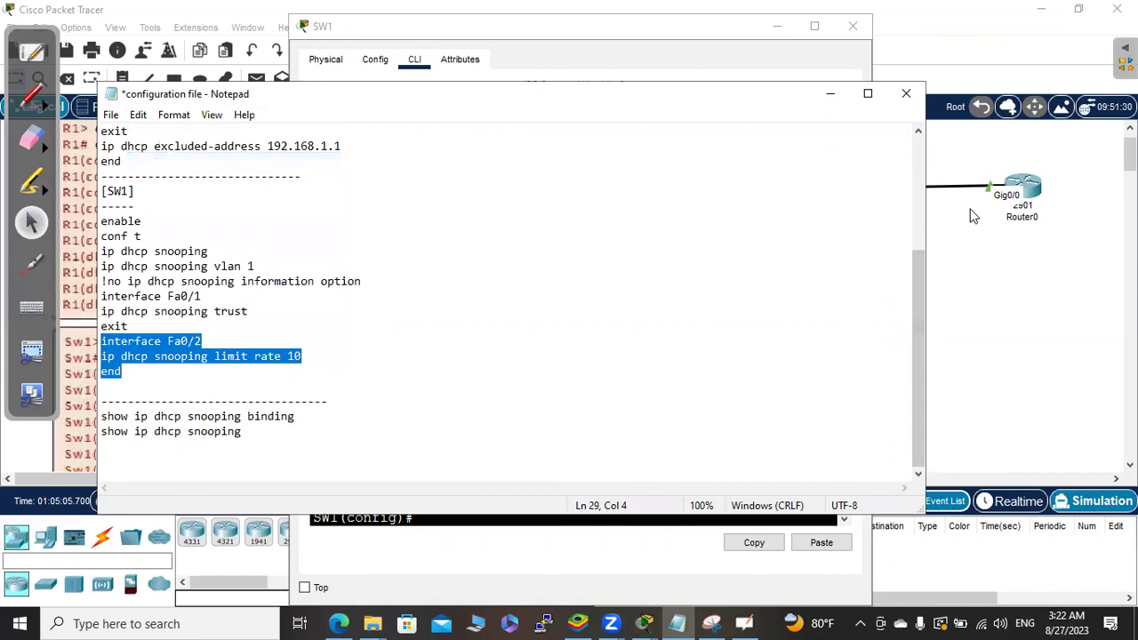
# Paste the copied commands into SW1's CLI to set a DHCP snooping limit rate of 10 on interface Fa0/2
pyautogui.click(942, 212)
pyautogui.click(831, 189)
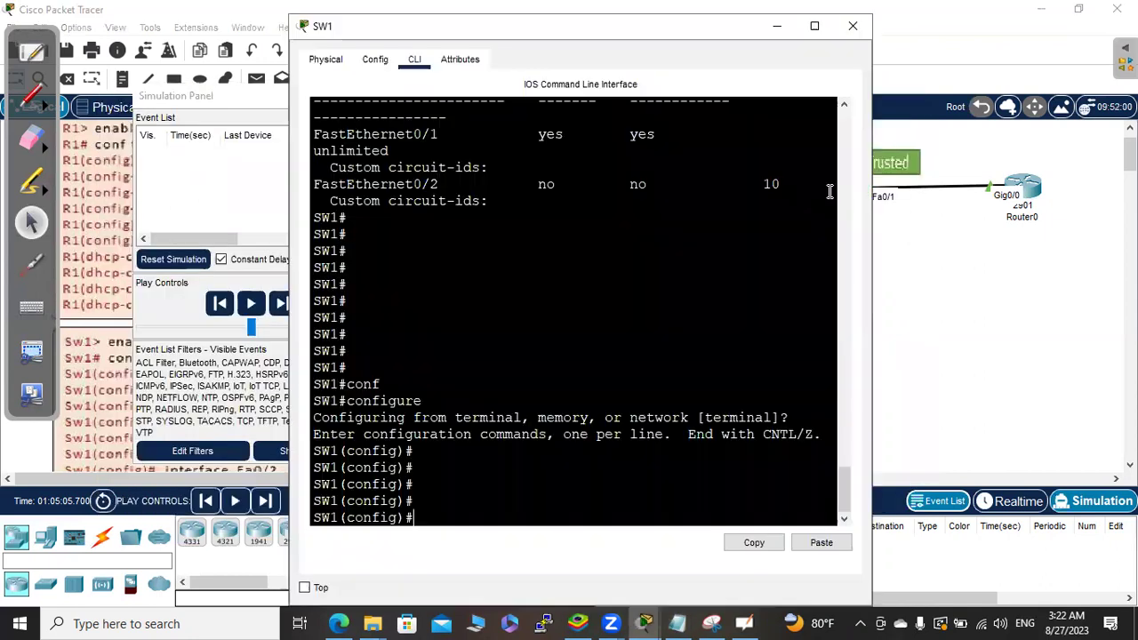
pyautogui.rightClick(684, 284)
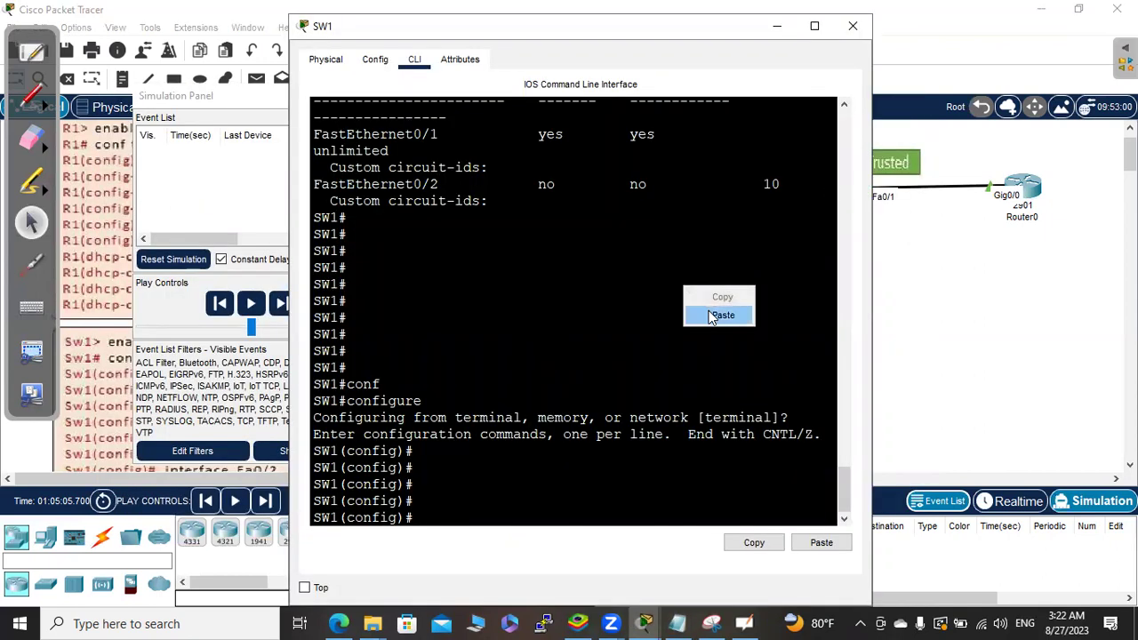
pyautogui.click(711, 311)
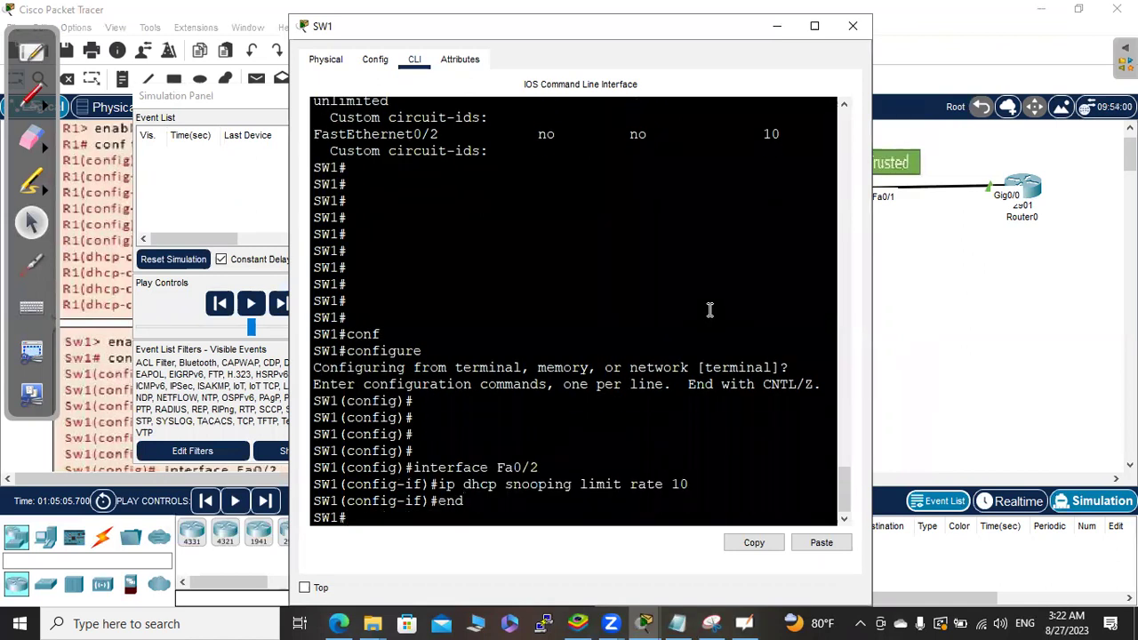
pyautogui.click(901, 355)
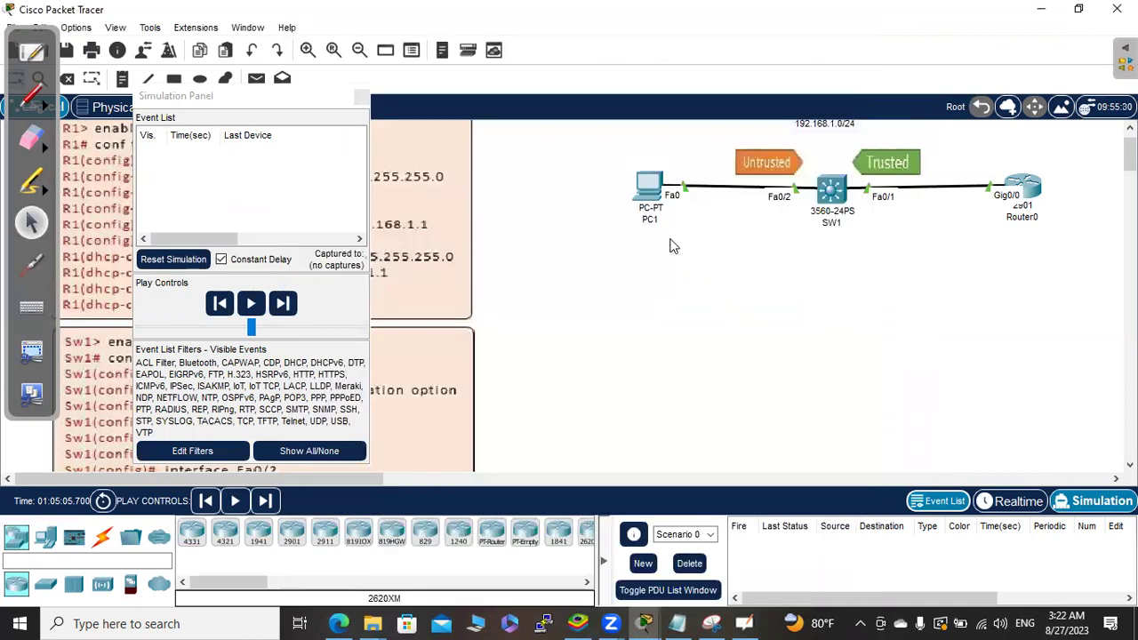
# Play the simulation and exclude the first column of Misc event filters, from ACL Filter through VTP
pyautogui.click(254, 304)
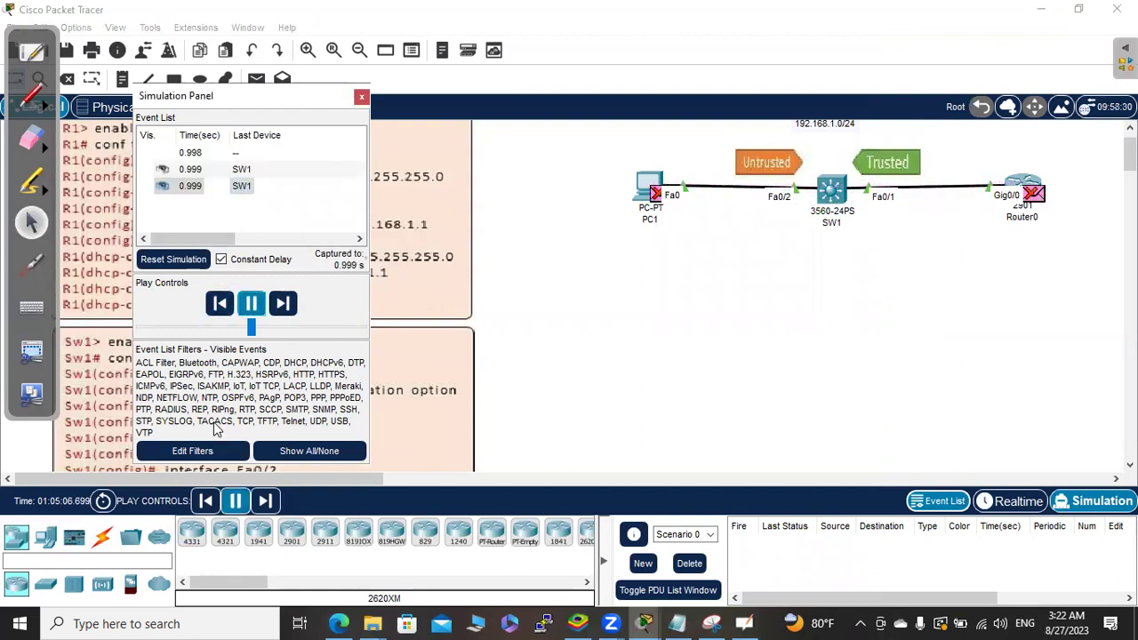
pyautogui.click(215, 452)
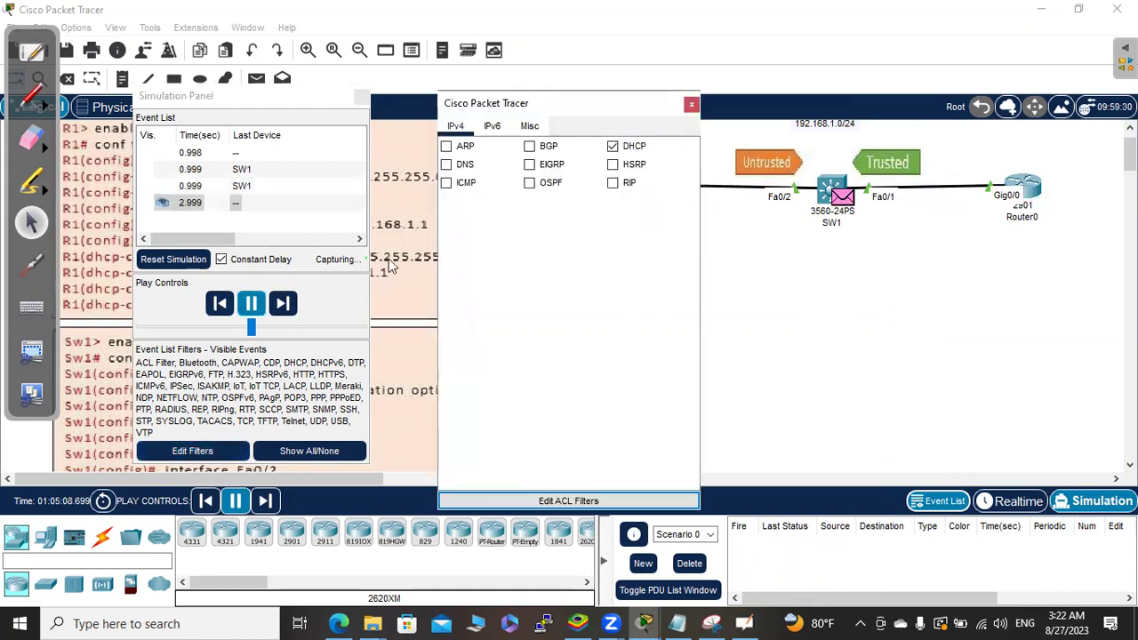
pyautogui.click(492, 125)
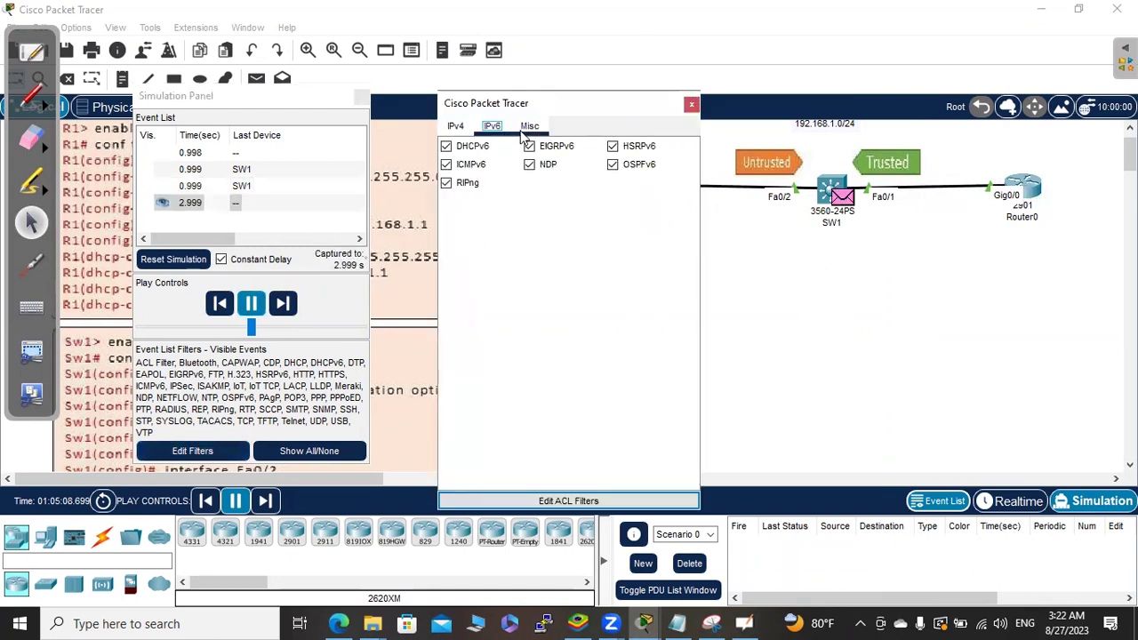
pyautogui.click(526, 126)
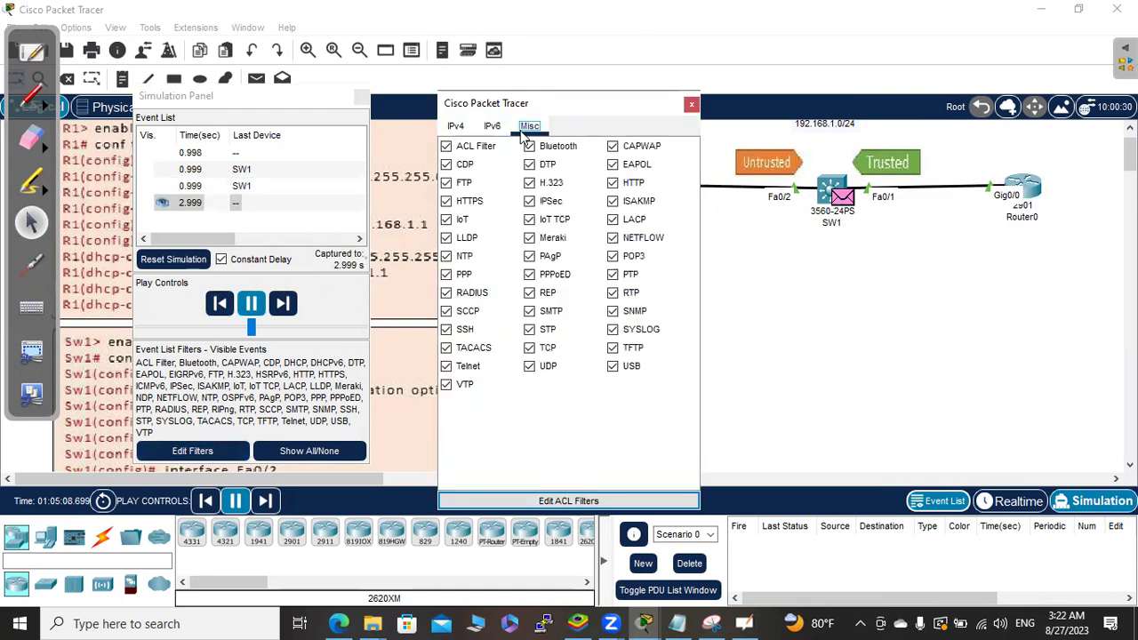
pyautogui.click(445, 146)
pyautogui.click(446, 164)
pyautogui.click(447, 182)
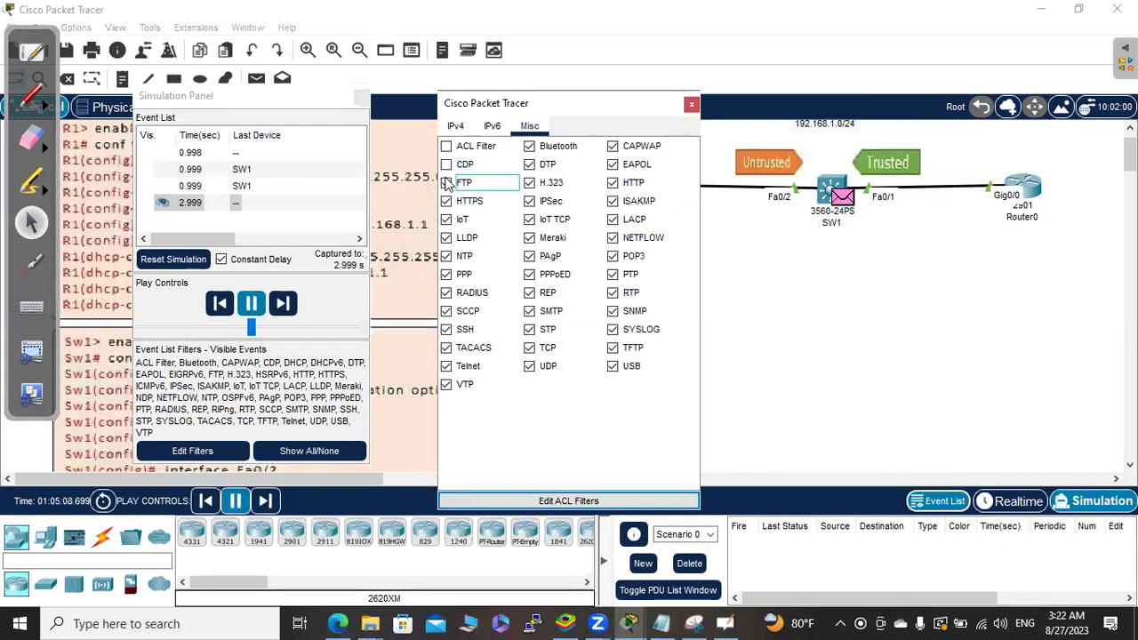
pyautogui.click(446, 238)
pyautogui.click(446, 274)
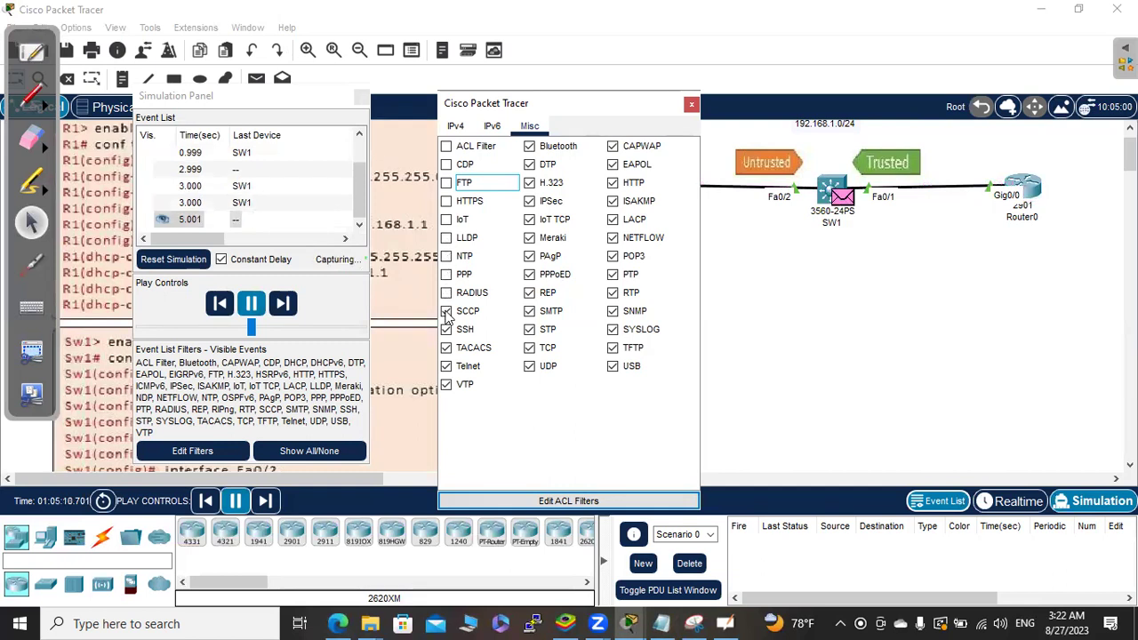
pyautogui.click(446, 312)
pyautogui.click(447, 366)
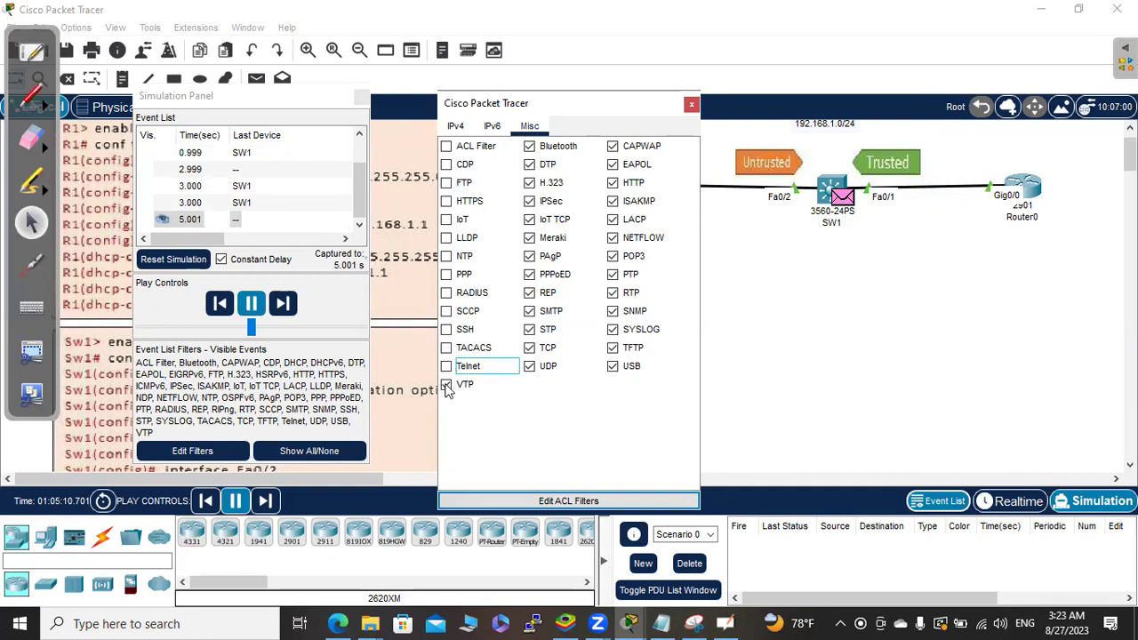
# Exclude TFTP, USB and the second column of Misc event filters, from UDP up to Bluetooth
pyautogui.click(612, 348)
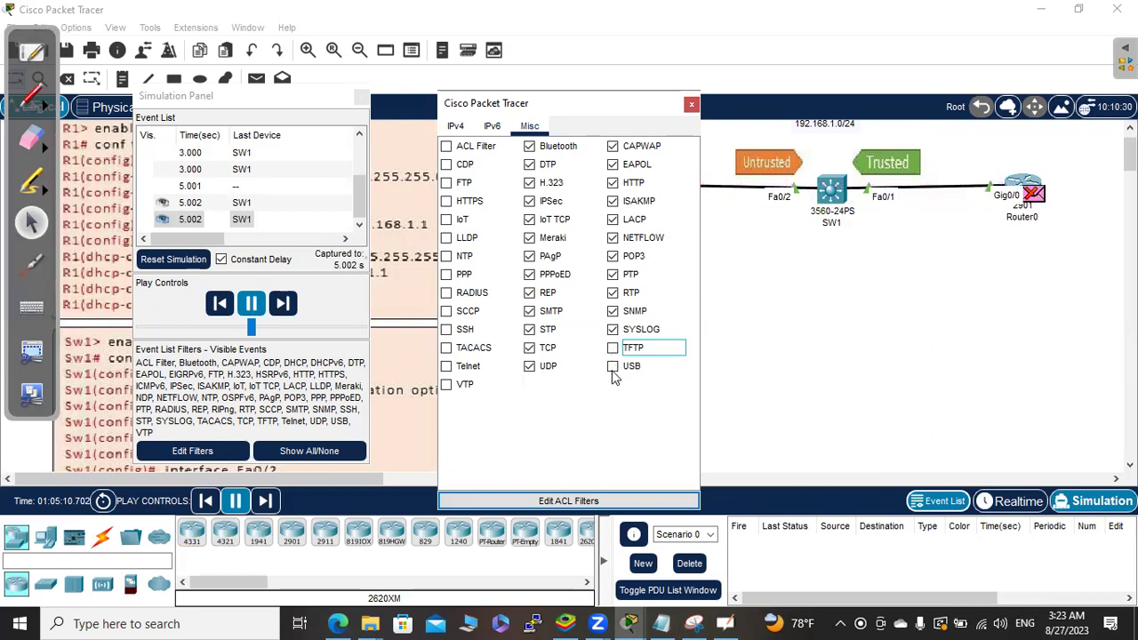
pyautogui.click(531, 330)
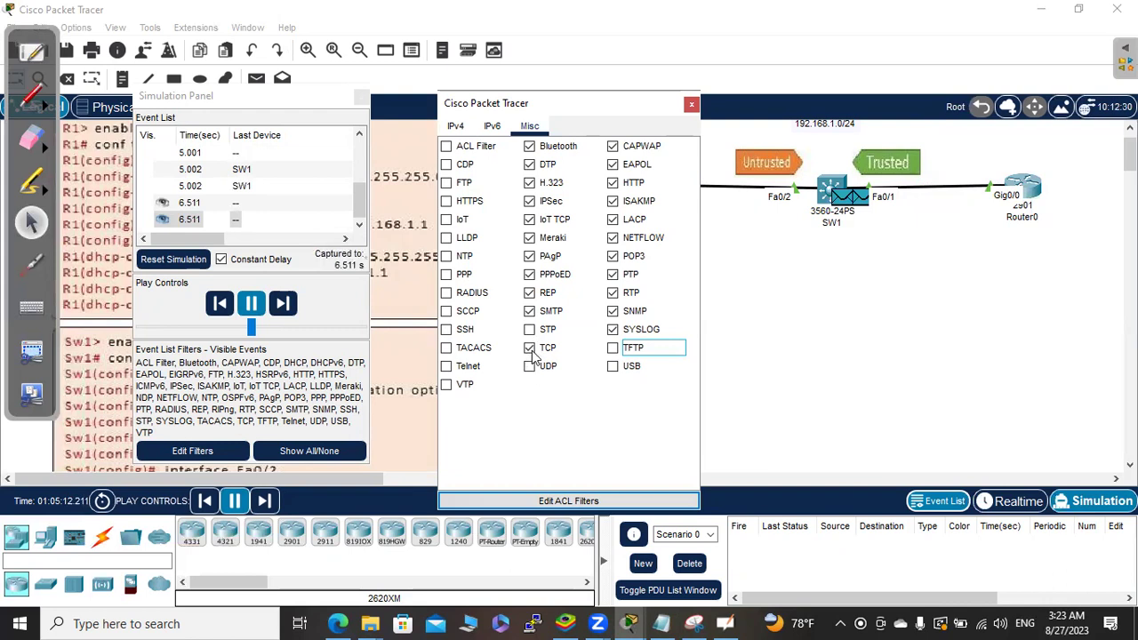
pyautogui.click(529, 281)
pyautogui.click(530, 257)
pyautogui.click(531, 238)
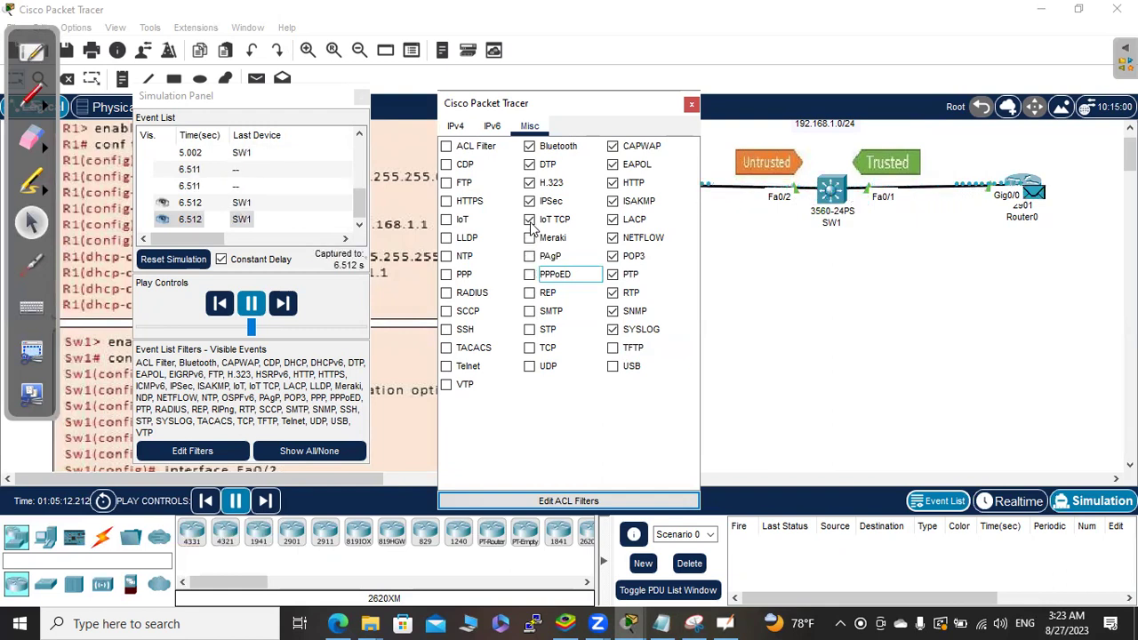
pyautogui.click(529, 165)
pyautogui.click(530, 147)
# Exclude the remaining third-column Misc event filters, from CAPWAP through SYSLOG, and close the filter window
pyautogui.click(613, 147)
pyautogui.click(613, 166)
pyautogui.click(612, 203)
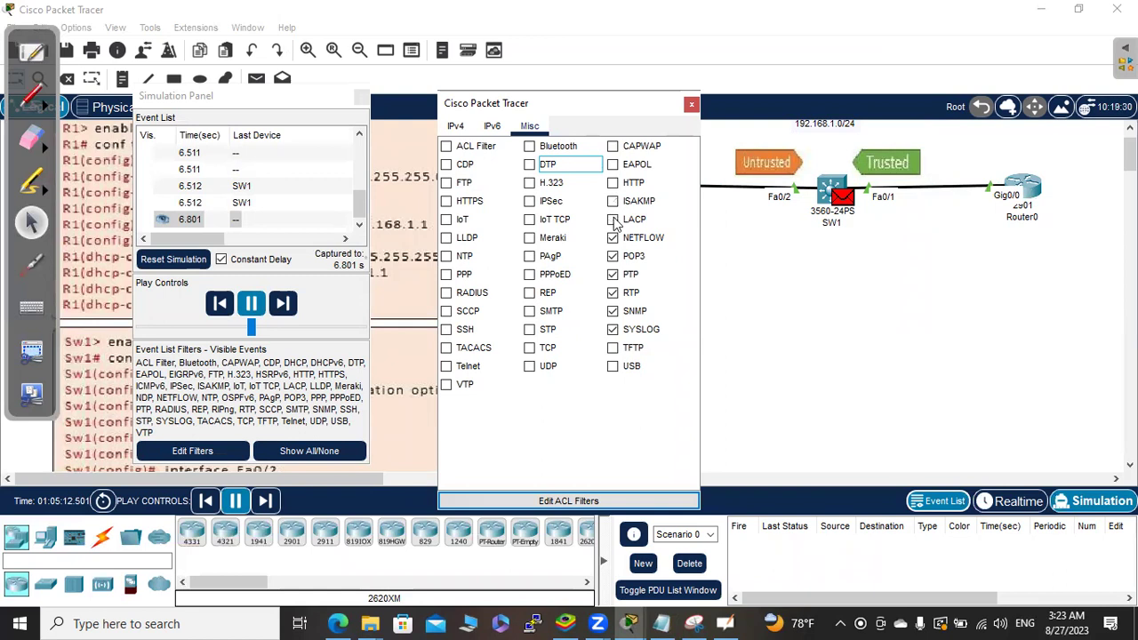
pyautogui.click(613, 238)
pyautogui.click(613, 256)
pyautogui.click(612, 274)
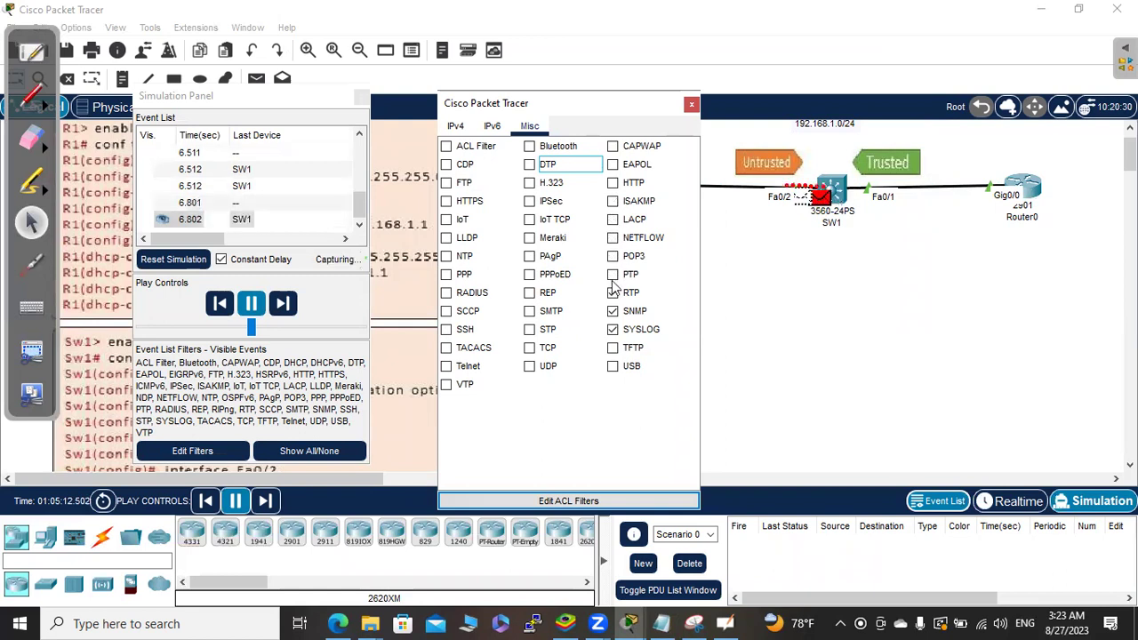
pyautogui.click(613, 311)
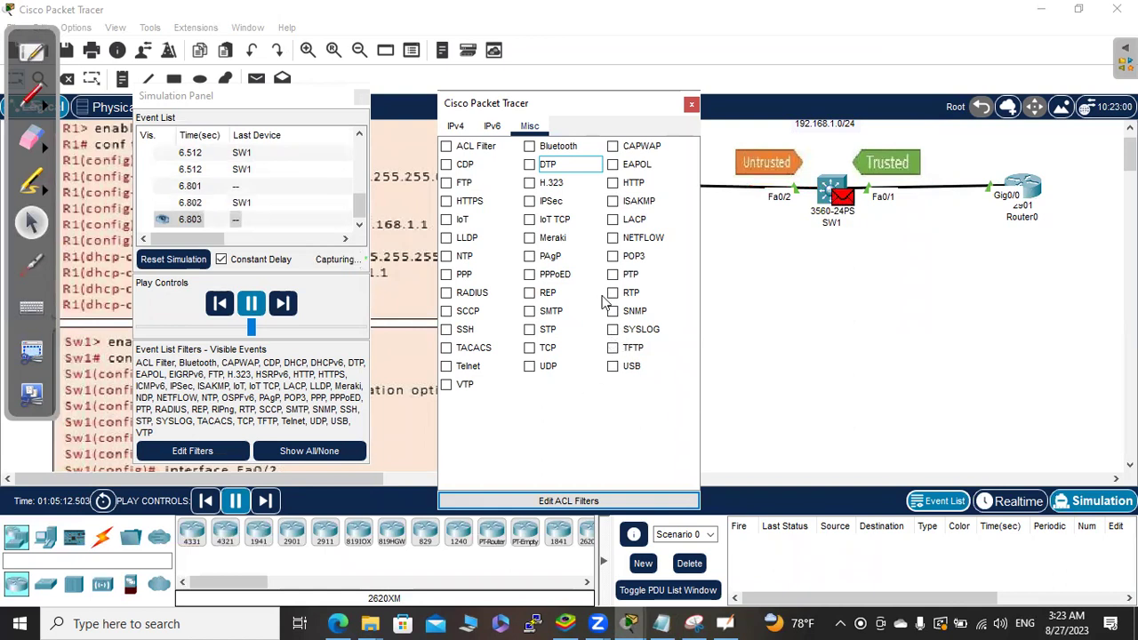
pyautogui.click(693, 106)
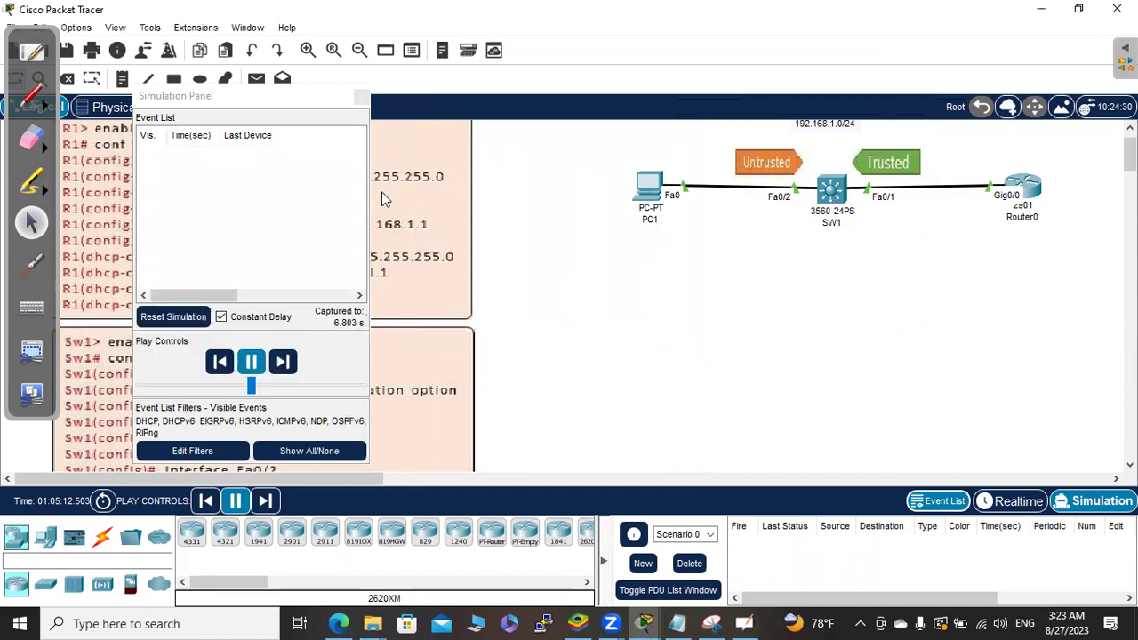
# Check which IPv4 protocols are enabled in the simulation event filters
pyautogui.click(187, 470)
pyautogui.click(189, 452)
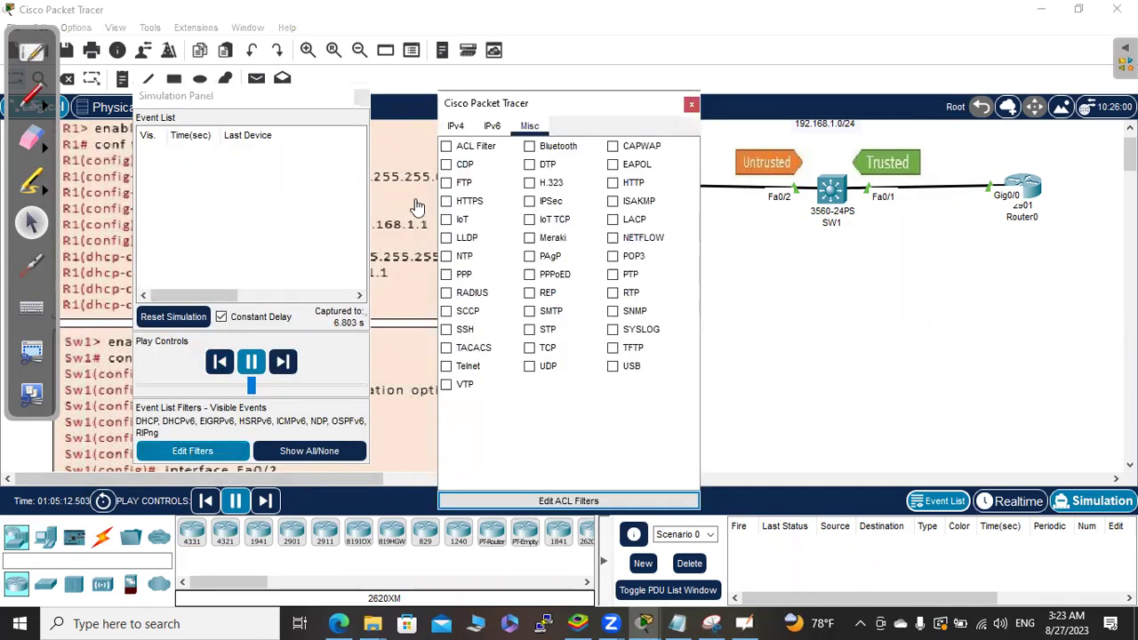
pyautogui.click(455, 127)
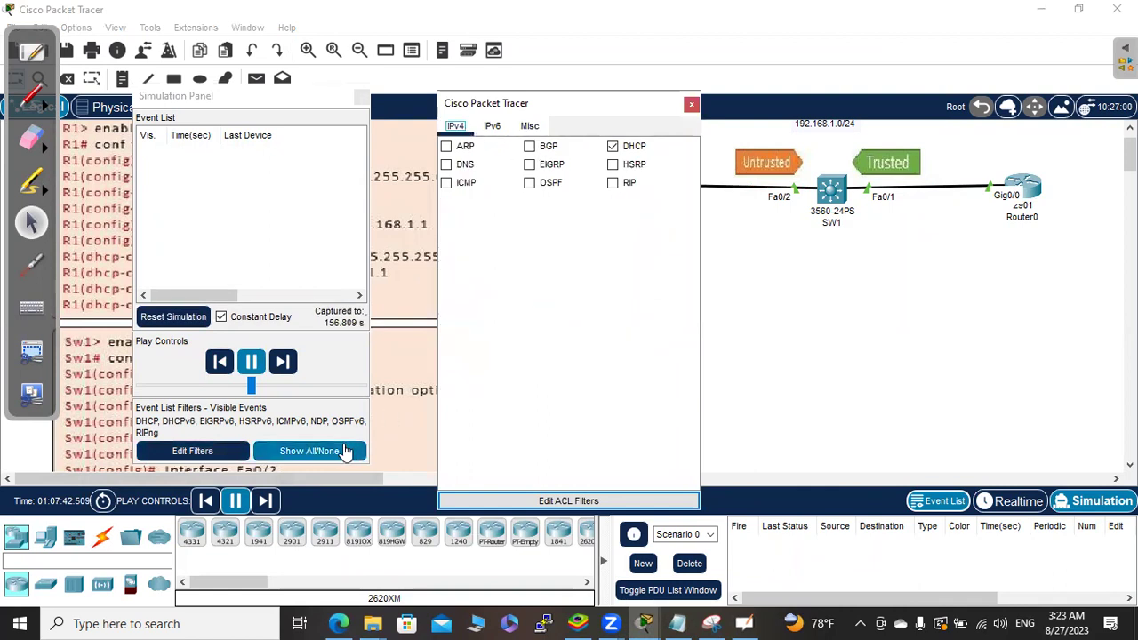
pyautogui.click(690, 104)
# Request a new DHCP address on PC1 by switching FastEthernet0 to Static and back to DHCP, and close PC1's window
pyautogui.click(658, 185)
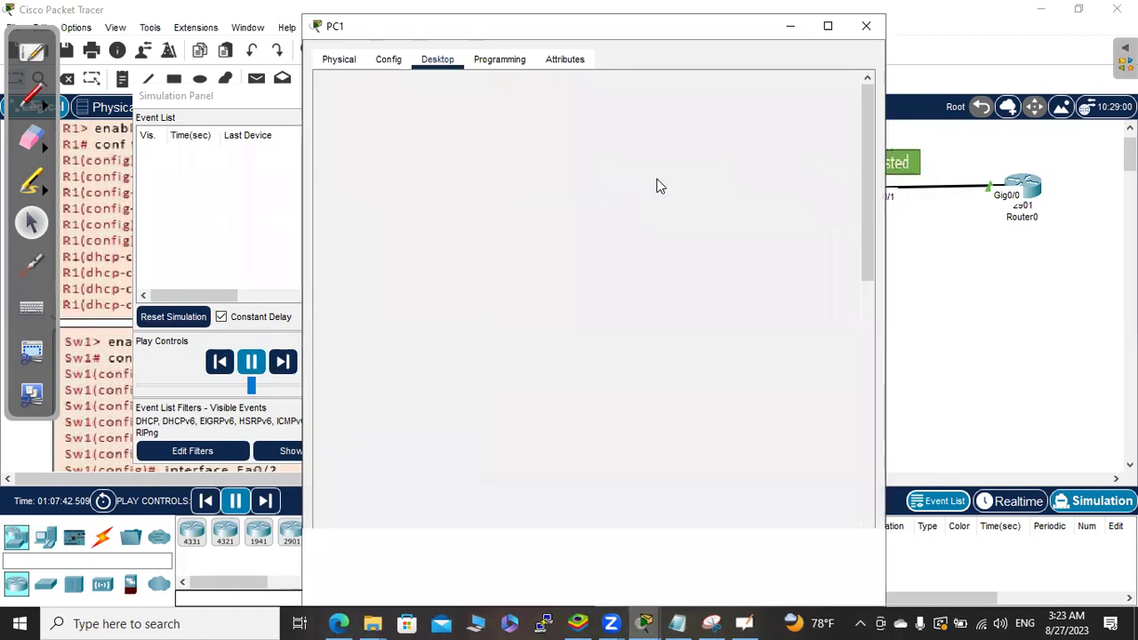
pyautogui.click(512, 152)
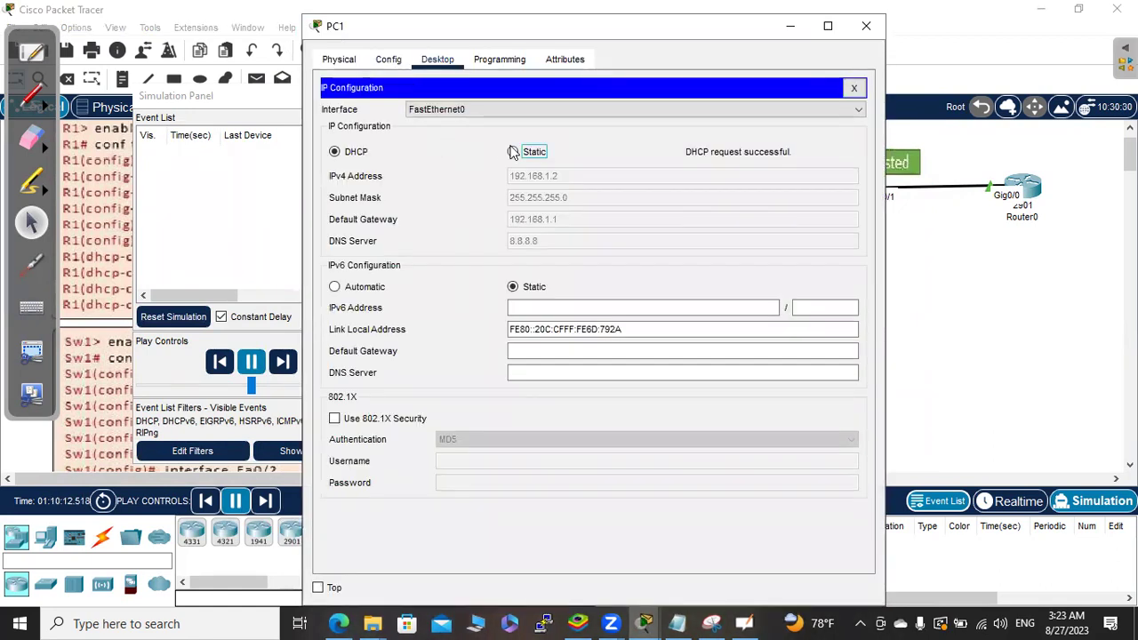
pyautogui.click(336, 152)
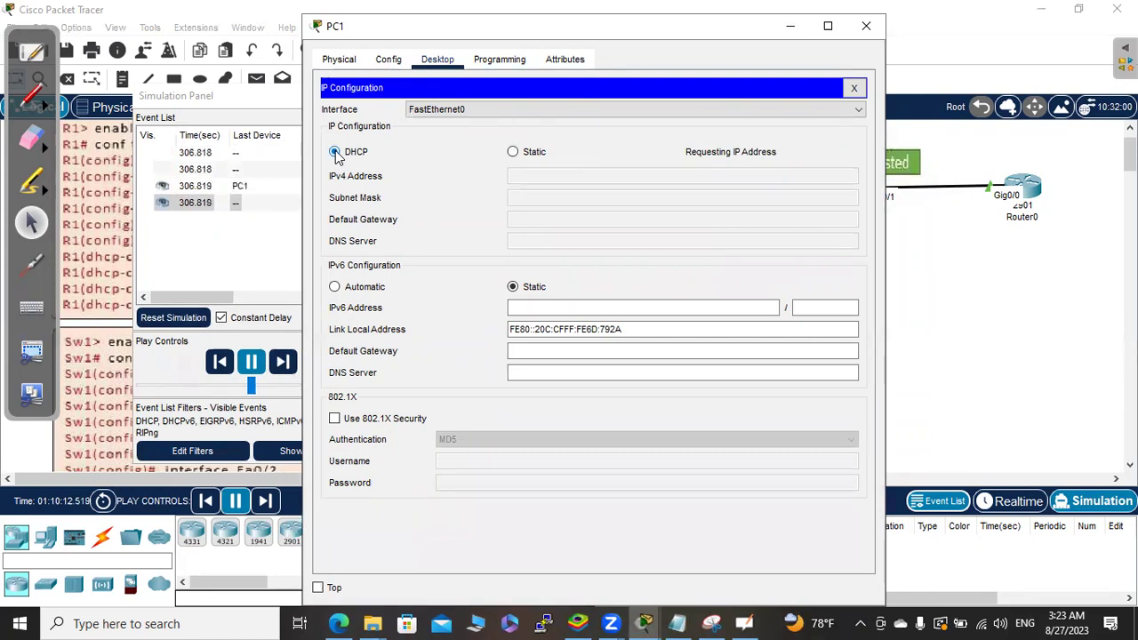
pyautogui.click(866, 26)
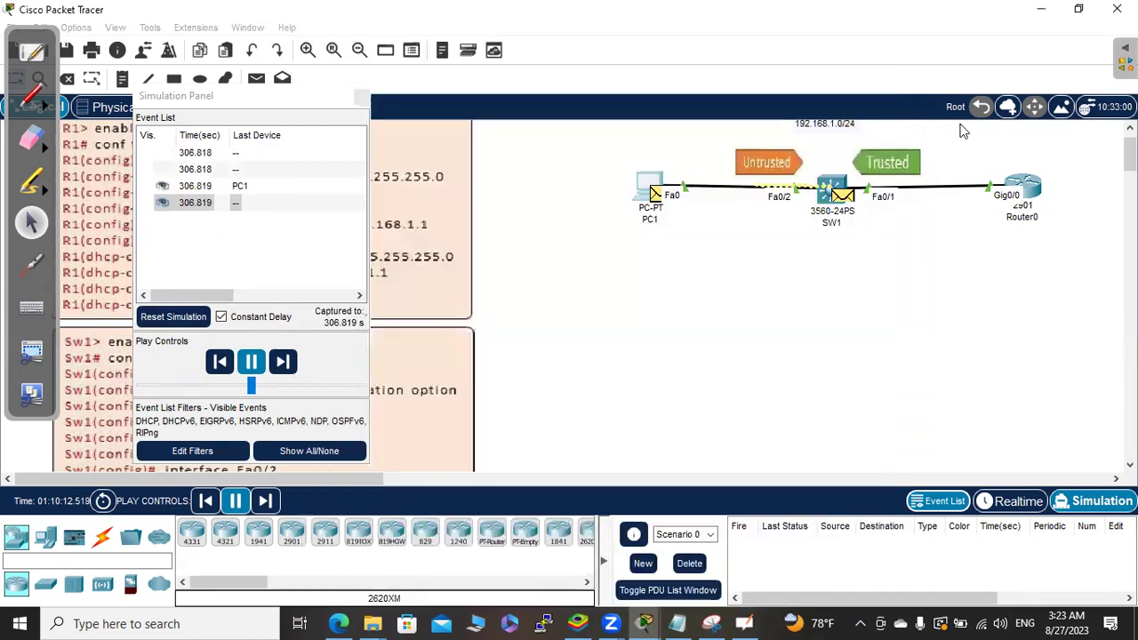
# Run the current capture one stage further towards Router0 and reset the simulation to clear its event list
pyautogui.click(250, 364)
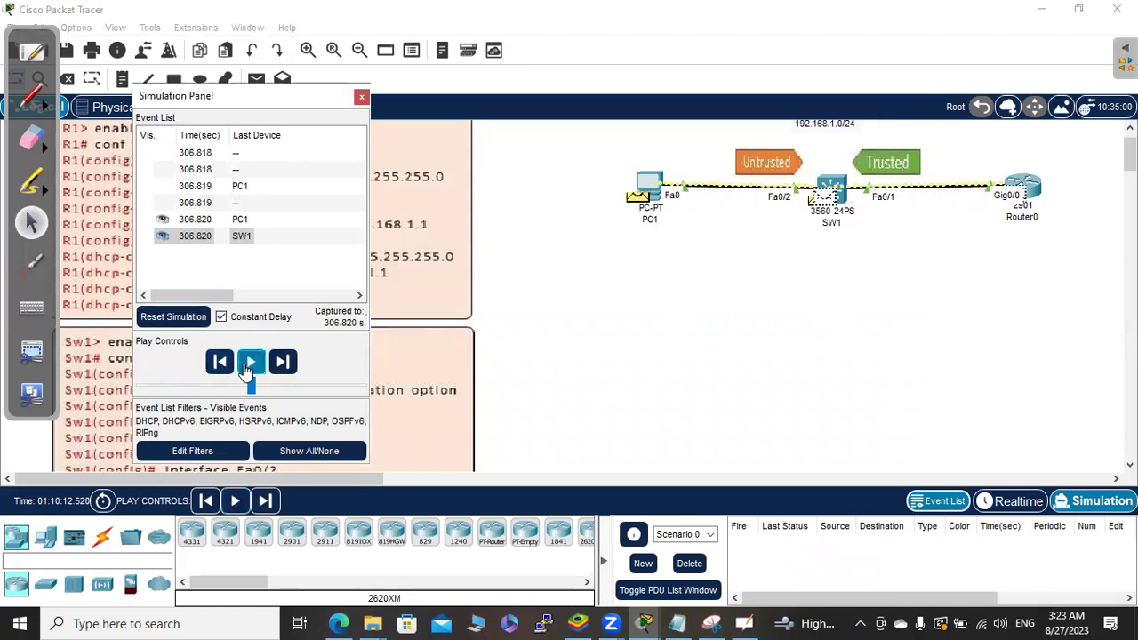
pyautogui.click(250, 365)
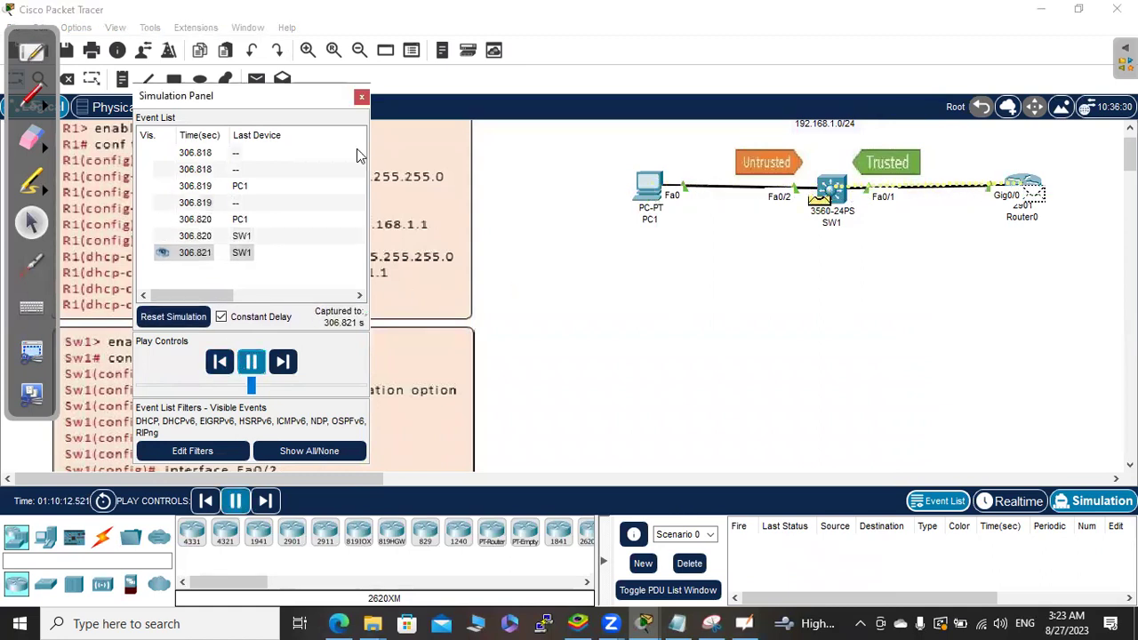
pyautogui.click(176, 319)
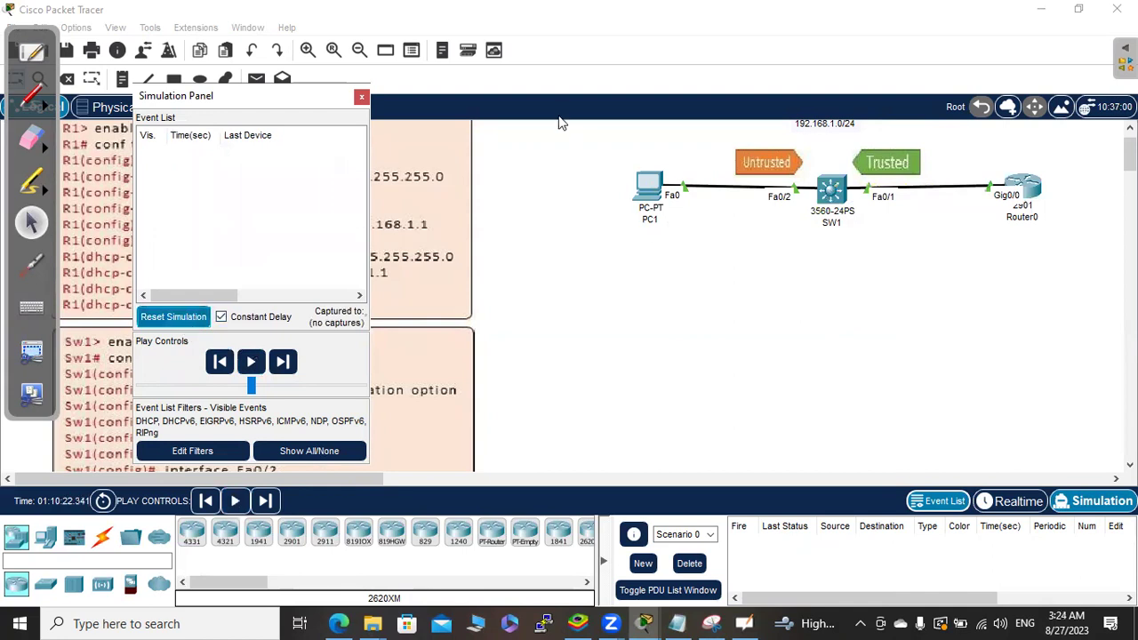
# Renew PC1's DHCP request by switching its FastEthernet0 IPv4 configuration to Static and back to DHCP
pyautogui.click(653, 186)
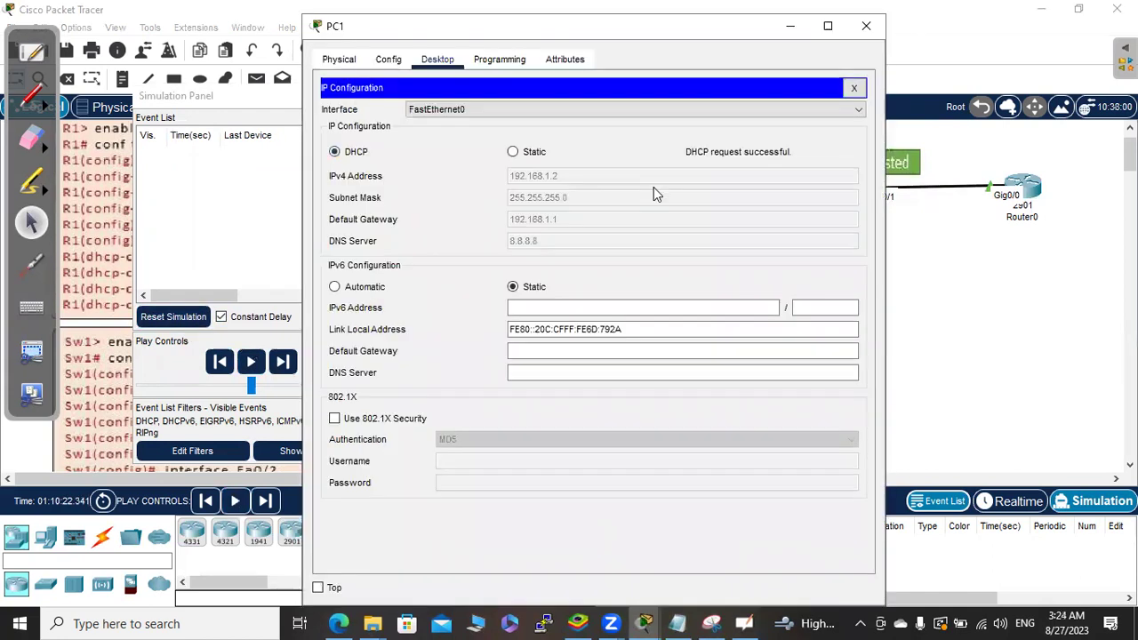
pyautogui.click(513, 152)
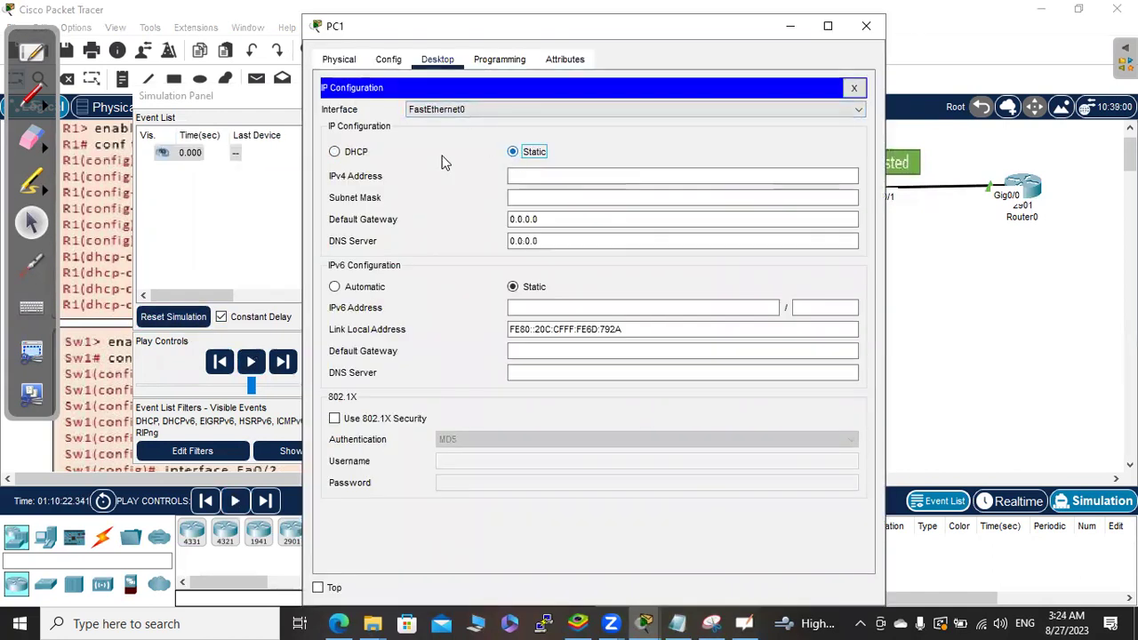
pyautogui.click(335, 152)
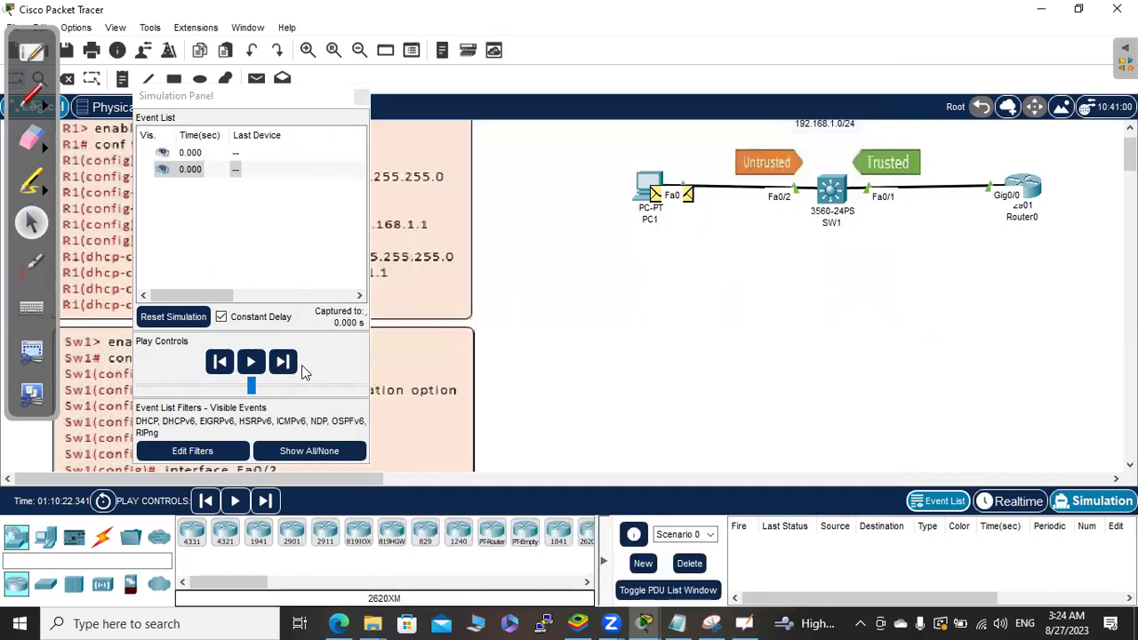
# Play the simulation until PC1's packet reaches SW1, pause it, and open the packet's PDU information at SW1
pyautogui.click(252, 361)
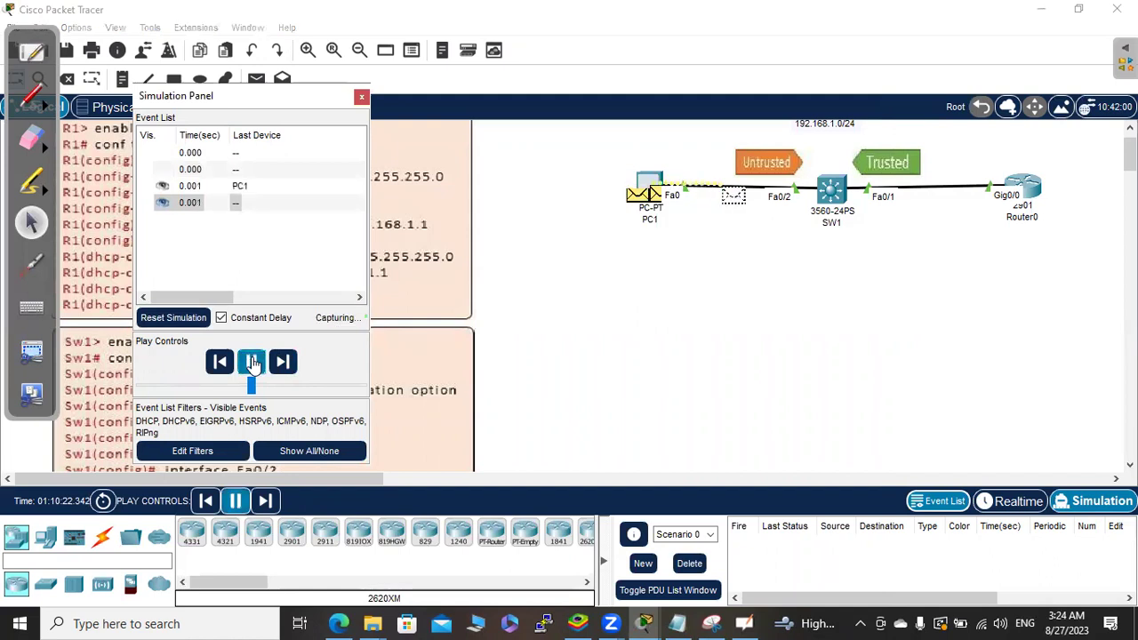
pyautogui.click(252, 361)
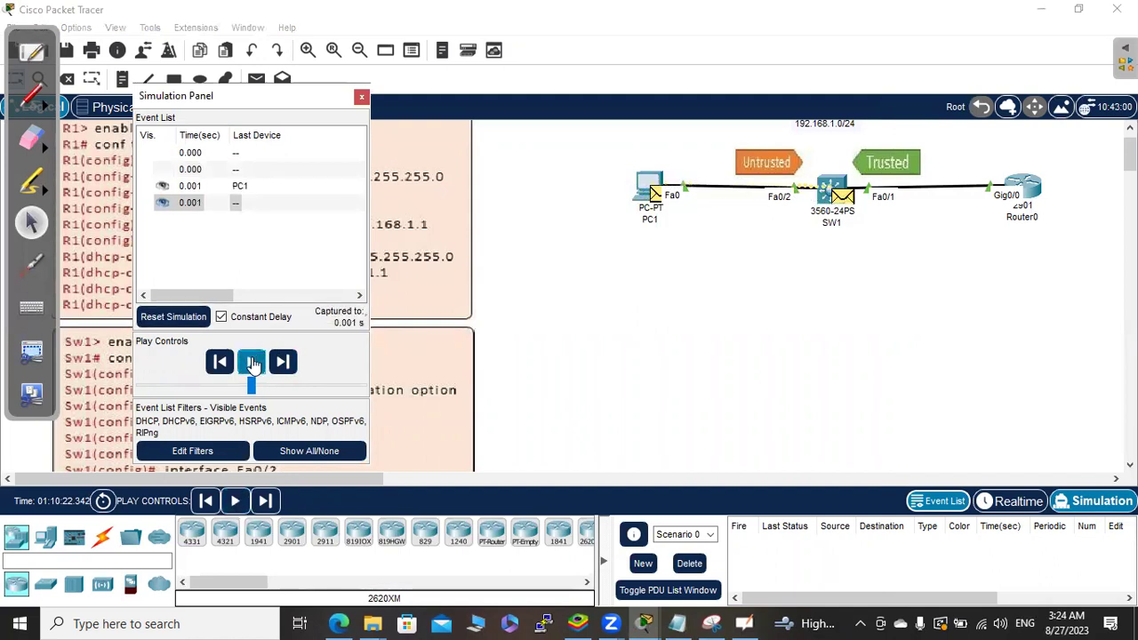
pyautogui.click(845, 206)
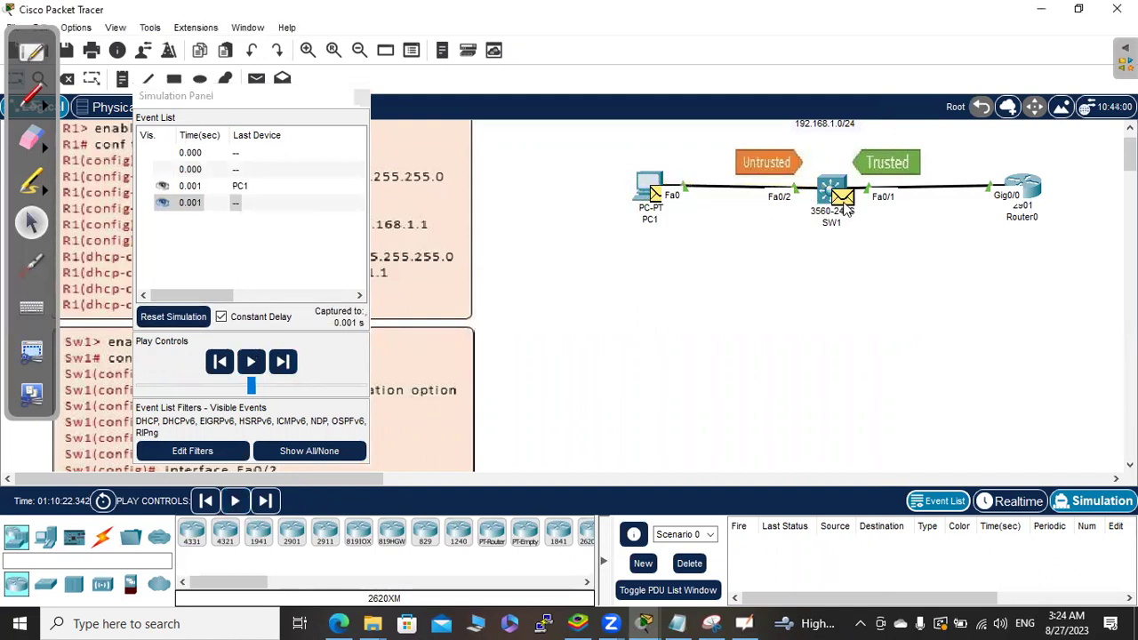
pyautogui.click(840, 209)
pyautogui.click(838, 206)
pyautogui.click(833, 202)
pyautogui.click(828, 201)
pyautogui.click(827, 201)
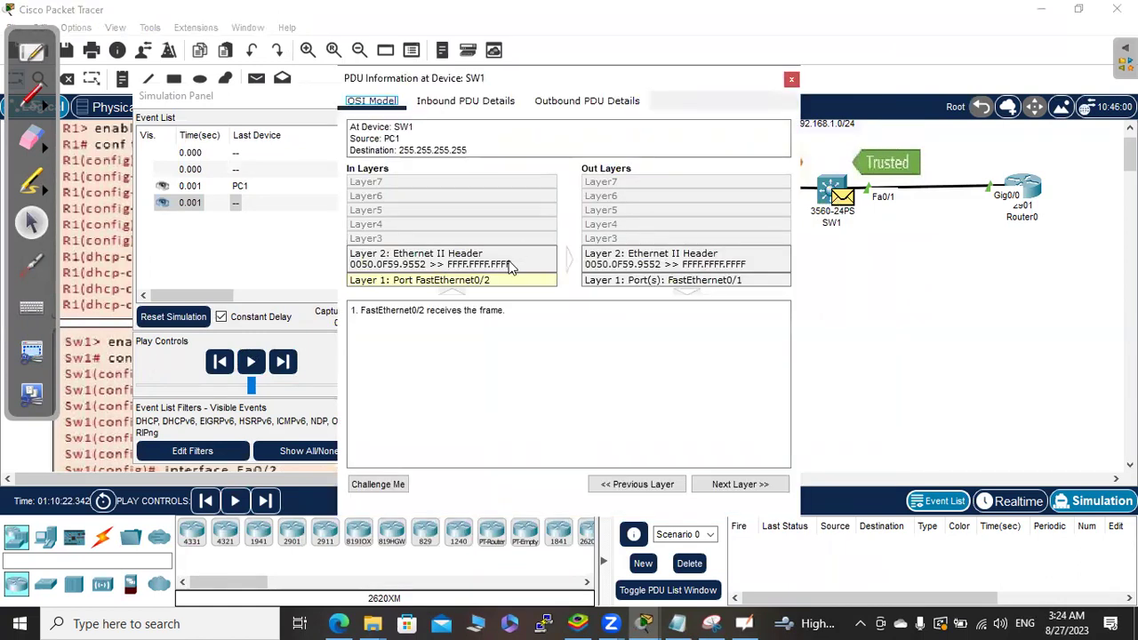
# Examine the packet's inbound and outbound PDU details at SW1, from the Ethernet header down to the DHCP options
pyautogui.click(453, 101)
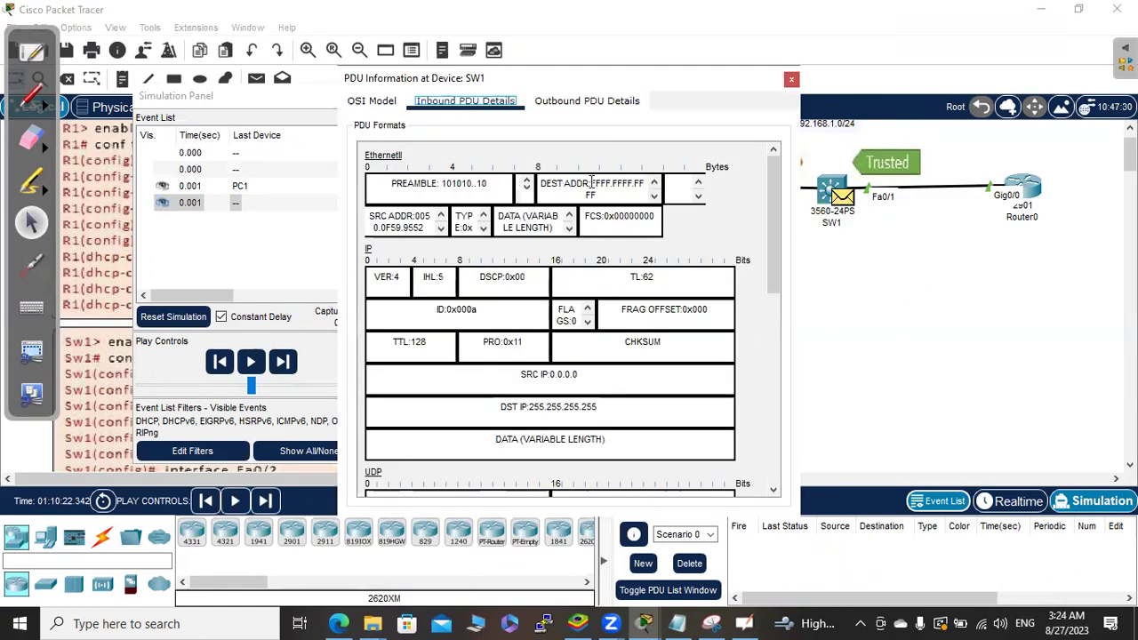
pyautogui.click(776, 357)
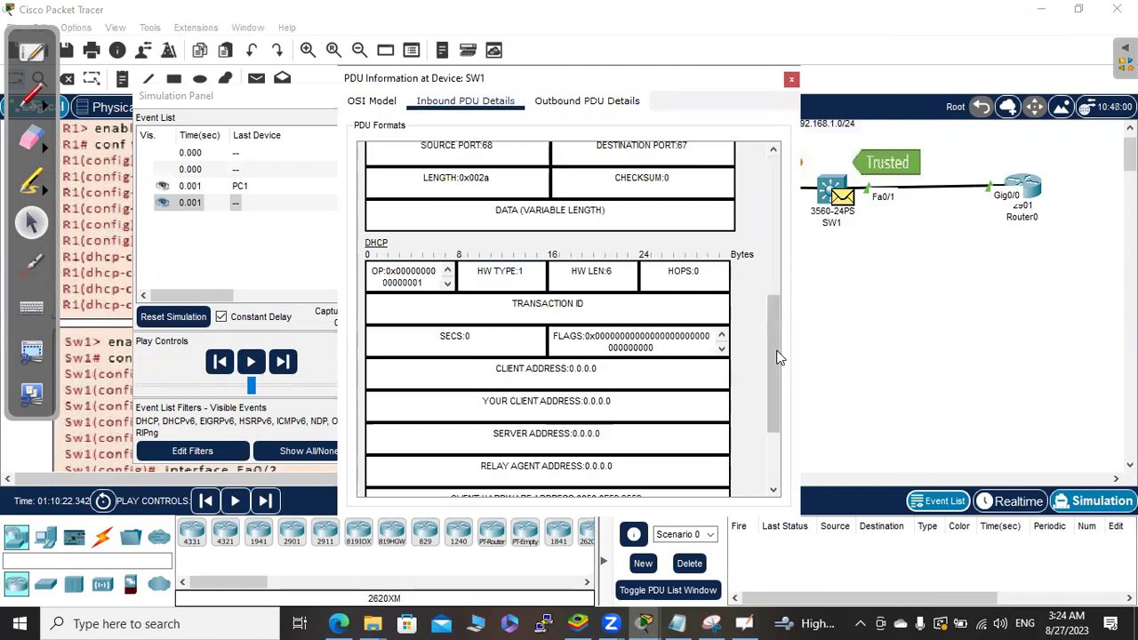
pyautogui.click(775, 463)
pyautogui.click(773, 489)
pyautogui.moveTo(774, 462); pyautogui.dragTo(745, 257)
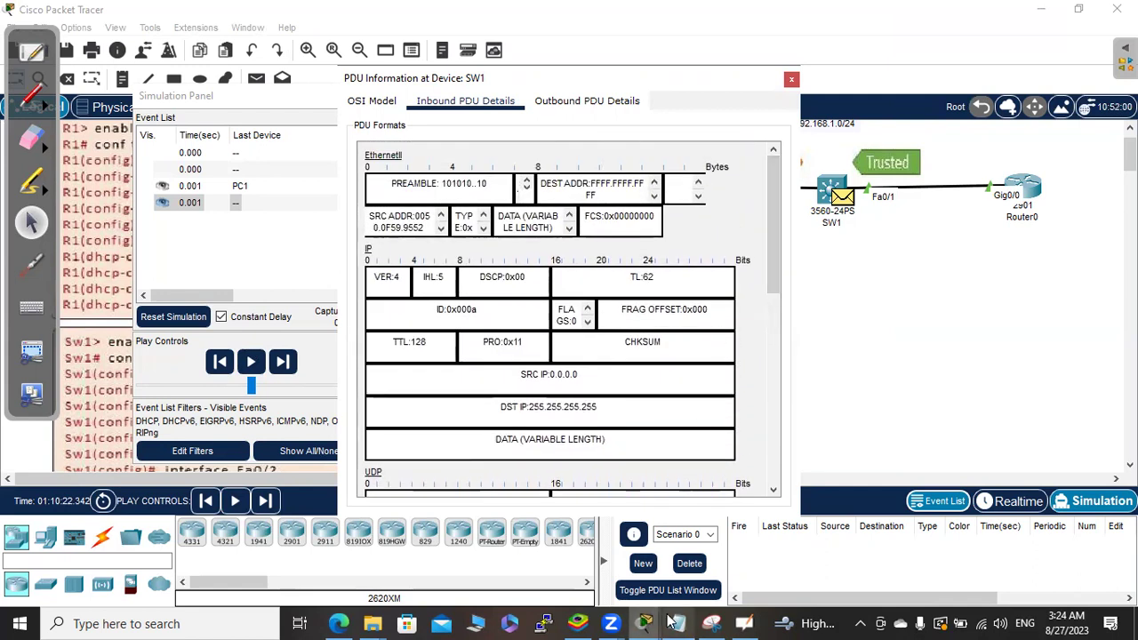
pyautogui.moveTo(671, 622)
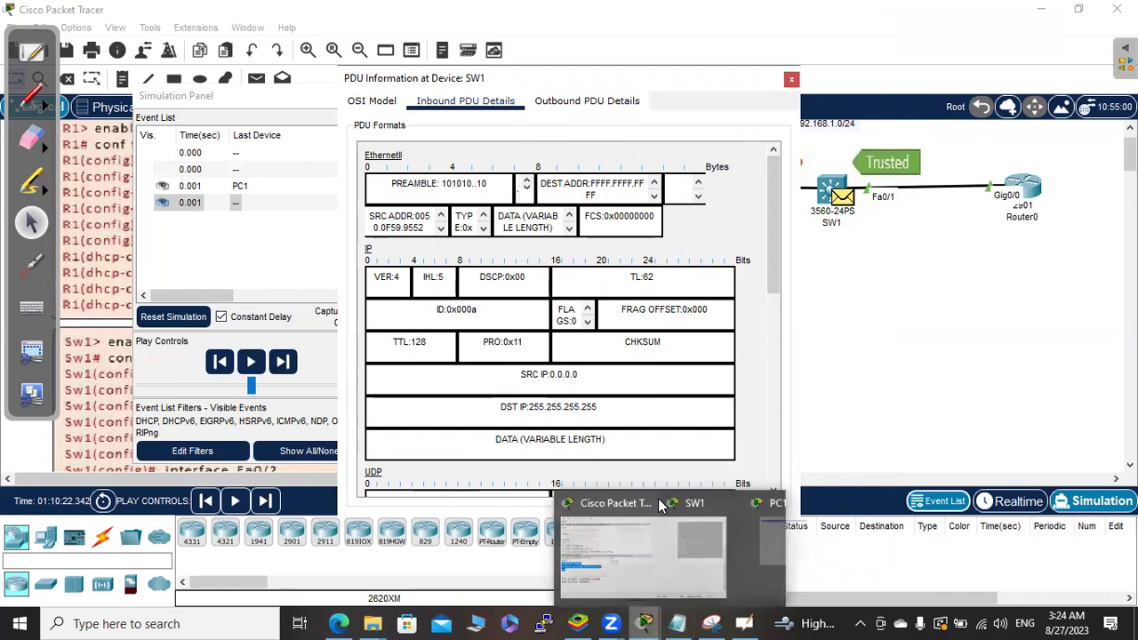
pyautogui.click(576, 100)
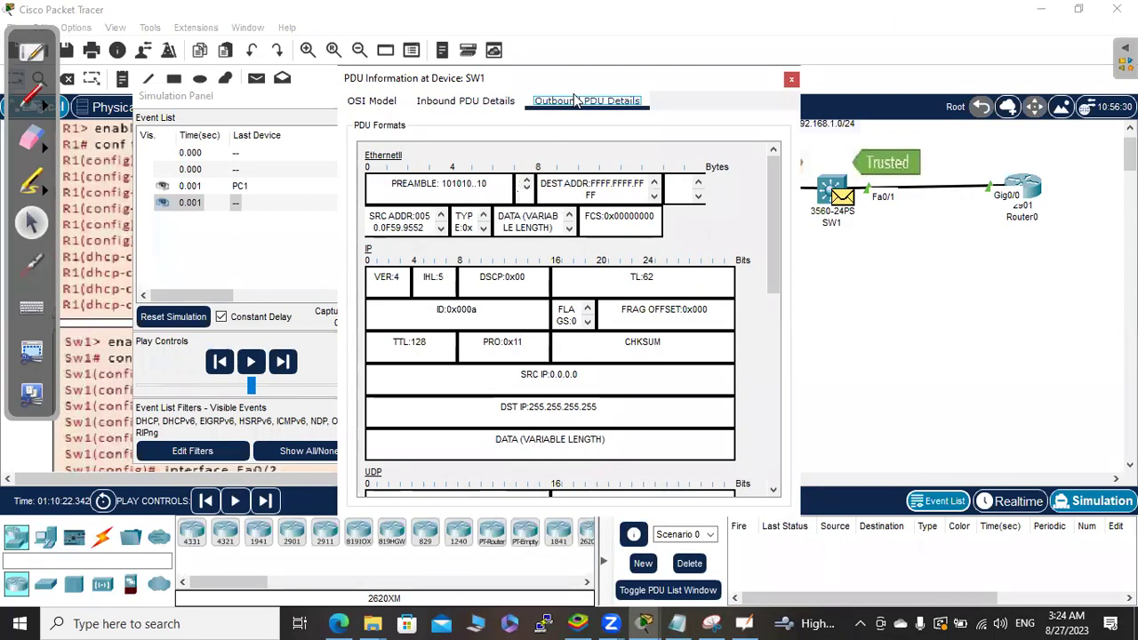
pyautogui.click(770, 415)
pyautogui.click(774, 469)
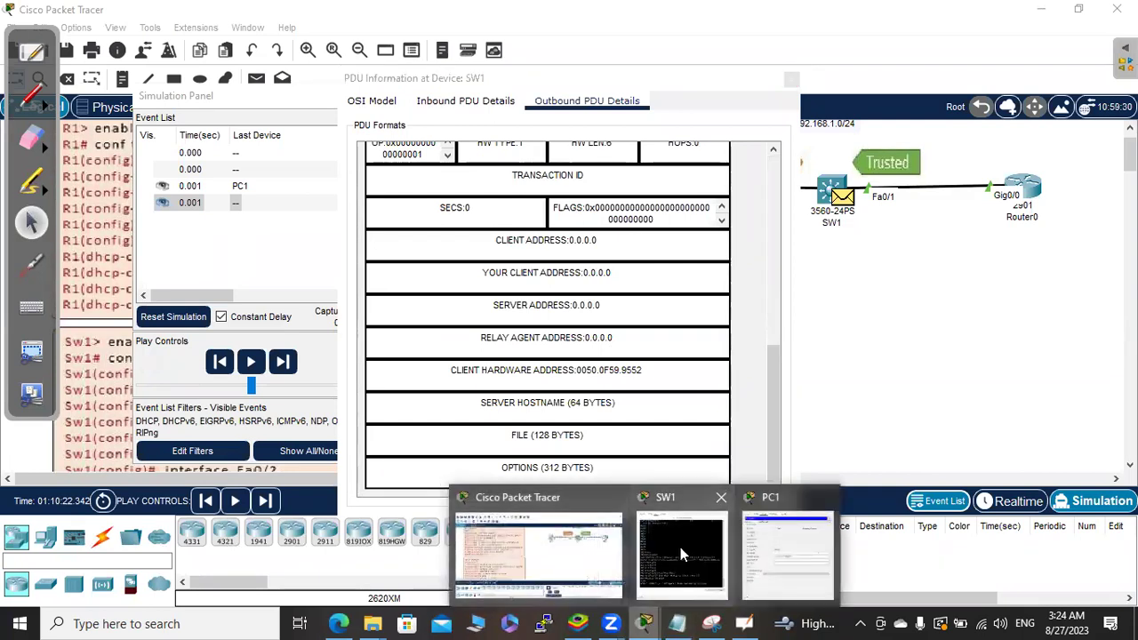
# Display SW1's running configuration in its command line with show running-config
pyautogui.click(680, 547)
pyautogui.press('Return')
pyautogui.press('Return')
pyautogui.press('Return')
pyautogui.press('Return')
pyautogui.press('Return')
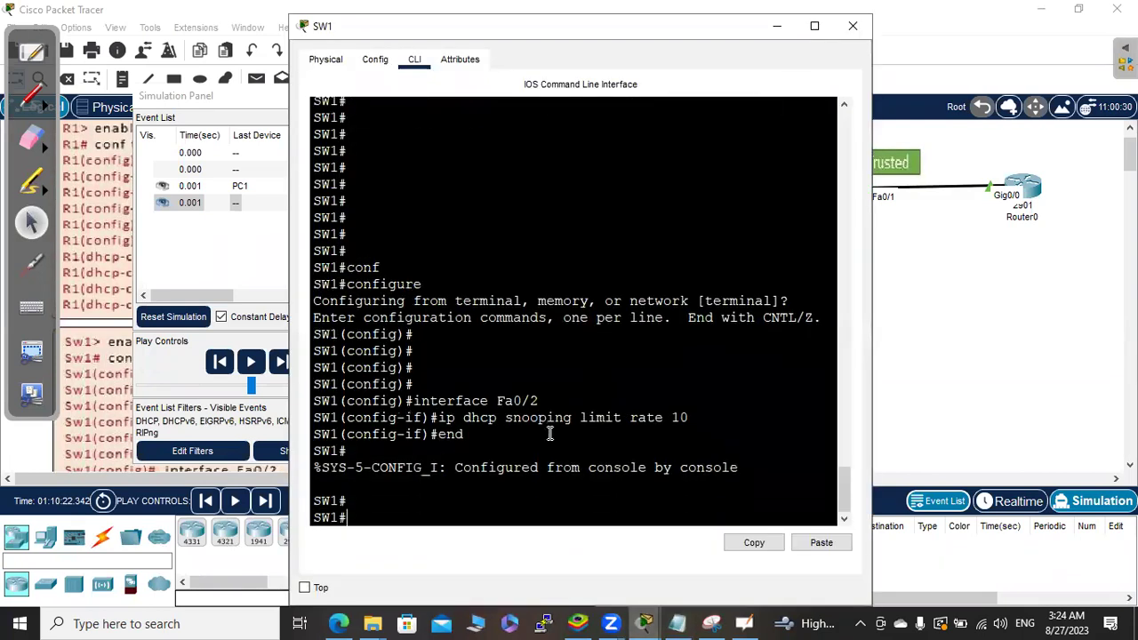
pyautogui.write('sh')
pyautogui.press('Tab')
pyautogui.write('r')
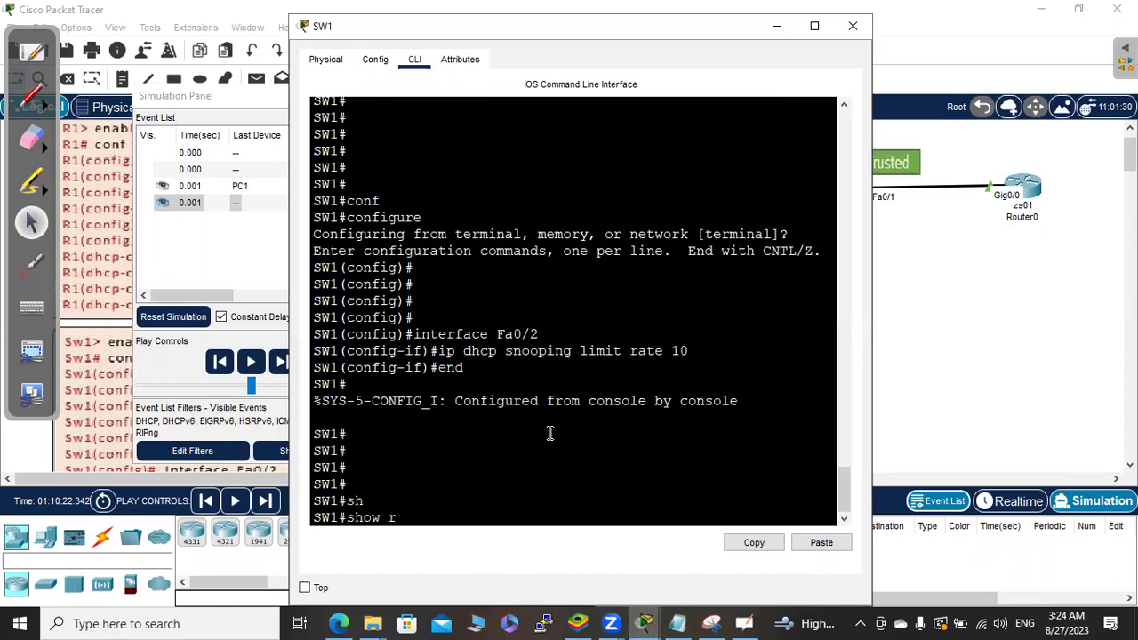
pyautogui.write('u')
pyautogui.press('Tab')
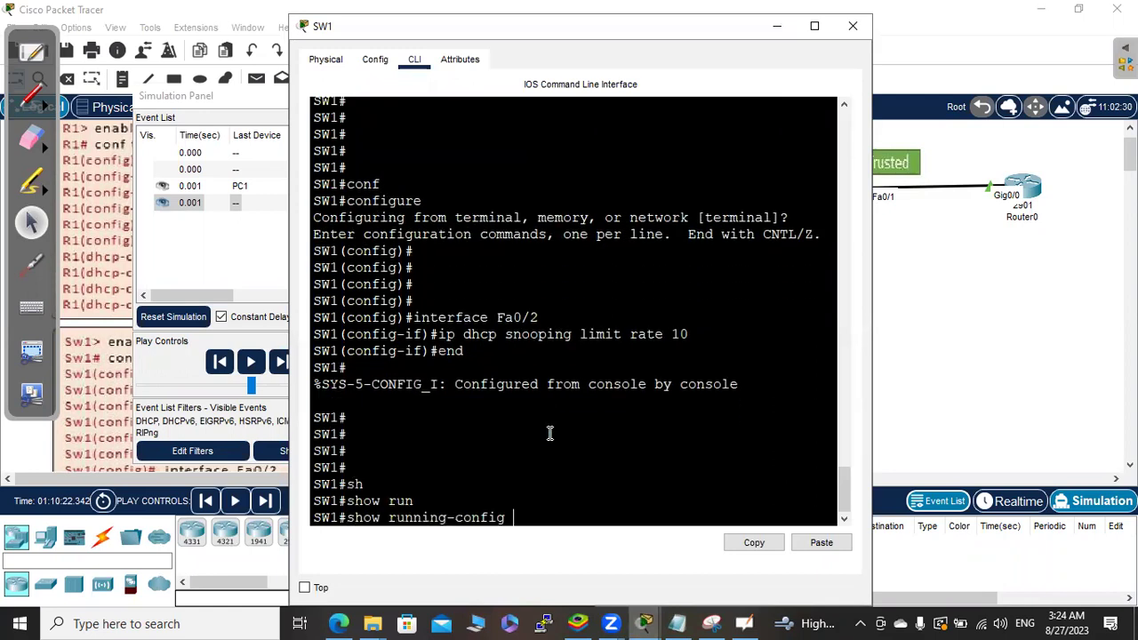
pyautogui.press('Return')
# Page through SW1's running configuration to its end, checking the DHCP snooping lines globally and on the interfaces
pyautogui.press('space')
pyautogui.press('space')
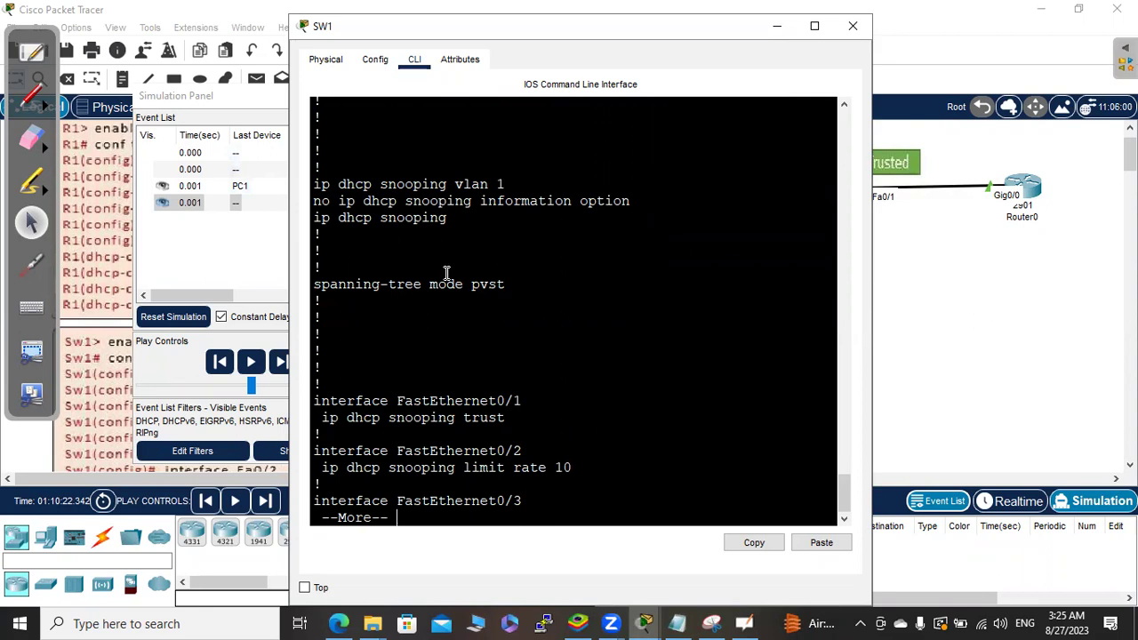
pyautogui.press('Return')
pyautogui.press('Return')
pyautogui.press('Return')
pyautogui.press('Return')
pyautogui.press('Return')
pyautogui.press('Return')
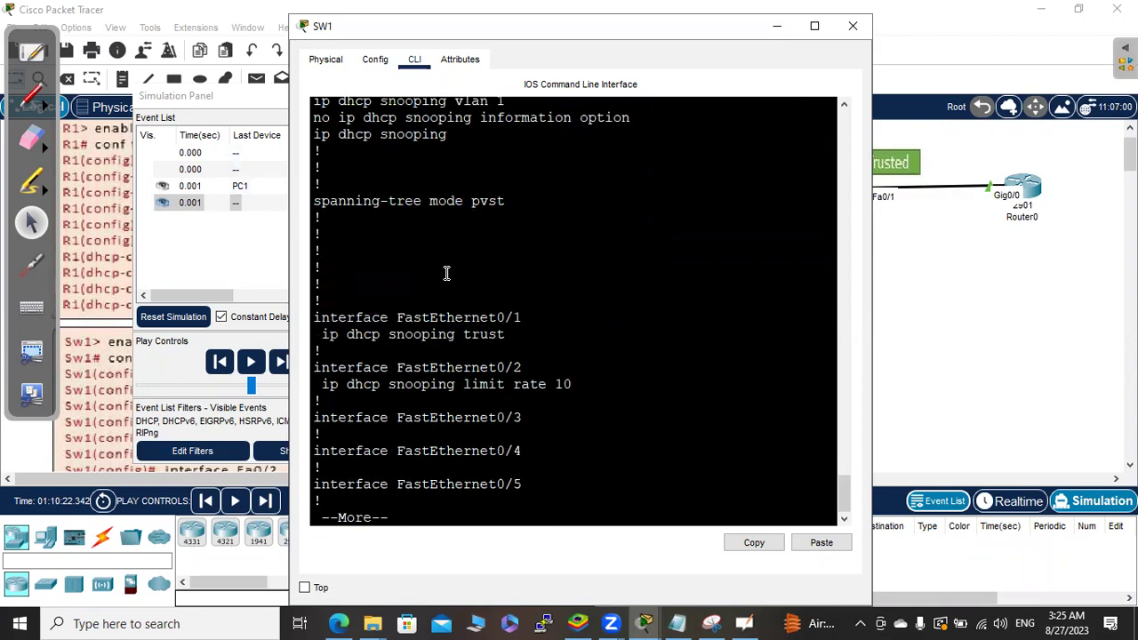
pyautogui.press('Return')
pyautogui.press('Return')
pyautogui.press('Return')
pyautogui.press('Return')
pyautogui.press('Return')
pyautogui.press('Return')
pyautogui.press('Return')
pyautogui.press('Return')
pyautogui.press('Return')
pyautogui.press('Return')
pyautogui.press('Return')
pyautogui.press('Return')
pyautogui.press('Return')
pyautogui.press('Return')
pyautogui.press('Return')
pyautogui.press('Return')
pyautogui.press('Return')
pyautogui.press('Return')
pyautogui.press('Return')
pyautogui.press('Return')
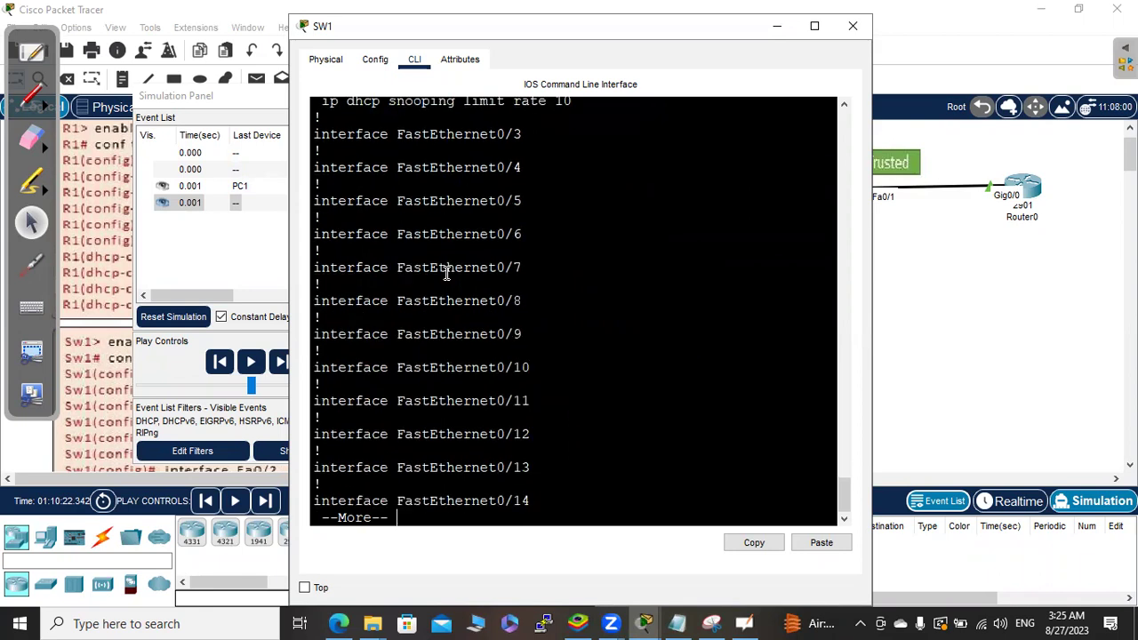
pyautogui.press('Return')
pyautogui.press('Return')
pyautogui.press('Return')
pyautogui.press('Return')
pyautogui.press('Return')
pyautogui.press('Return')
pyautogui.press('Return')
pyautogui.press('Return')
pyautogui.press('Return')
pyautogui.press('Return')
pyautogui.press('Return')
pyautogui.press('Return')
pyautogui.press('Return')
pyautogui.press('Return')
pyautogui.press('Return')
pyautogui.press('Return')
pyautogui.press('Return')
pyautogui.press('Return')
pyautogui.press('Return')
pyautogui.press('Return')
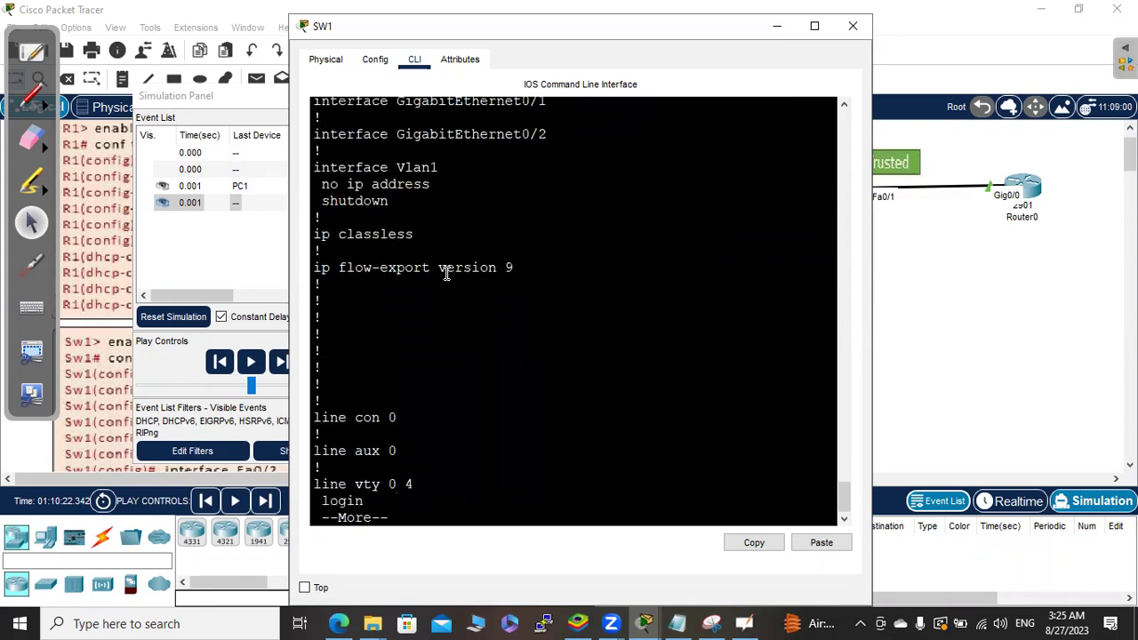
pyautogui.press('Return')
pyautogui.press('Return')
pyautogui.press('Return')
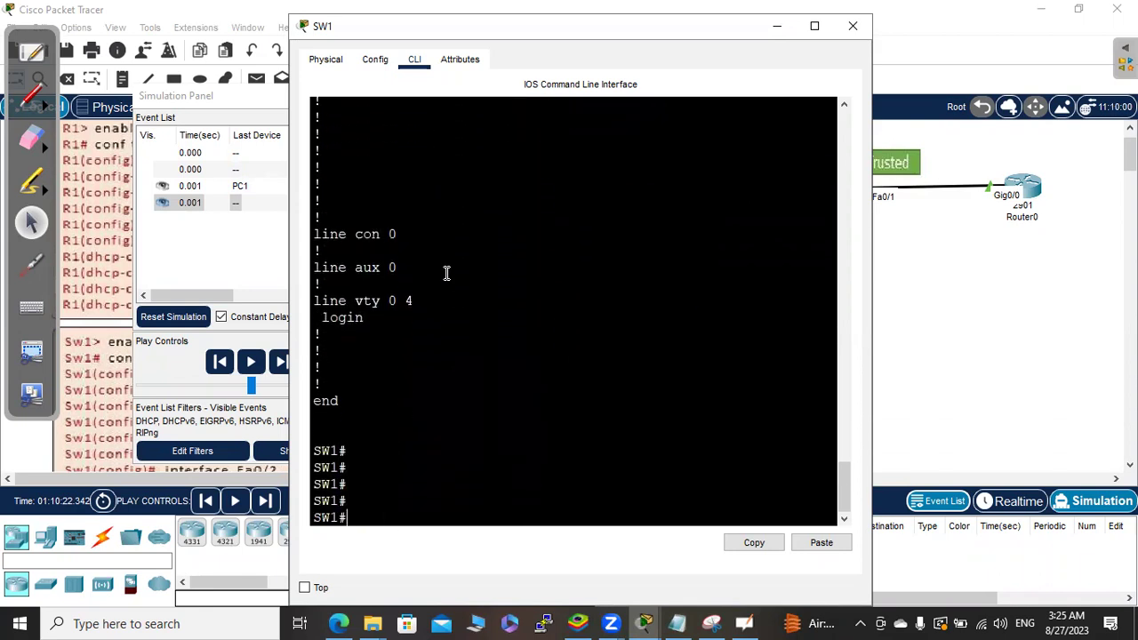
# Enter global configuration mode on SW1 from the terminal
pyautogui.write('conf')
pyautogui.press('Tab')
pyautogui.press('Return')
pyautogui.press('Return')
pyautogui.press('Return')
pyautogui.press('Return')
pyautogui.press('Return')
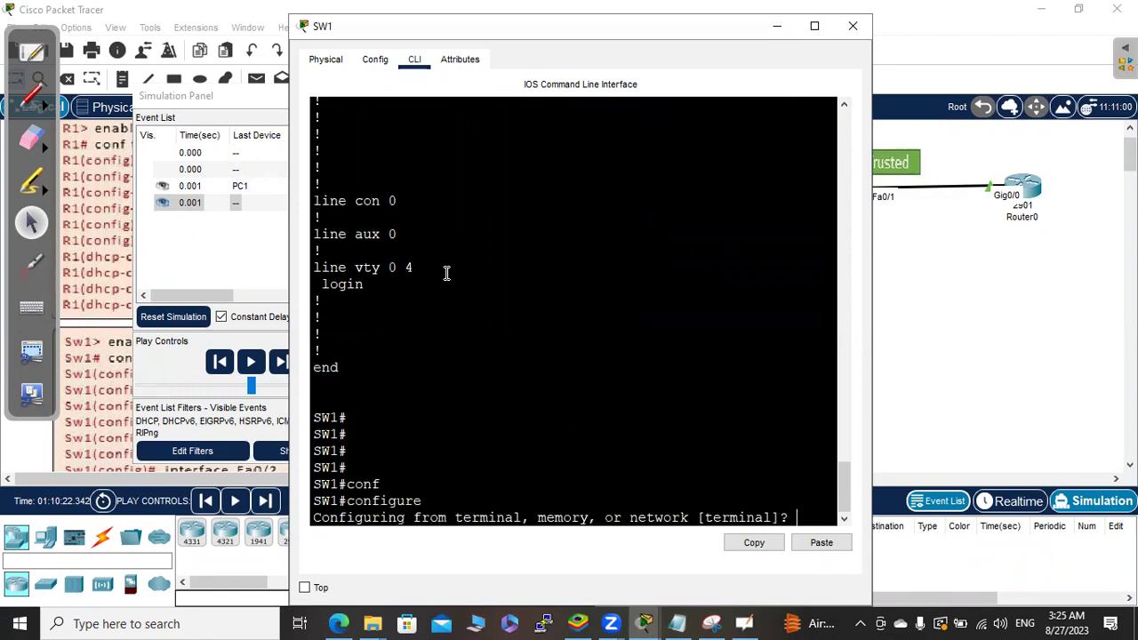
# Check the available options of no ip dhcp snooping and run no ip dhcp snooping information option allow-untrusted on SW1
pyautogui.write('no')
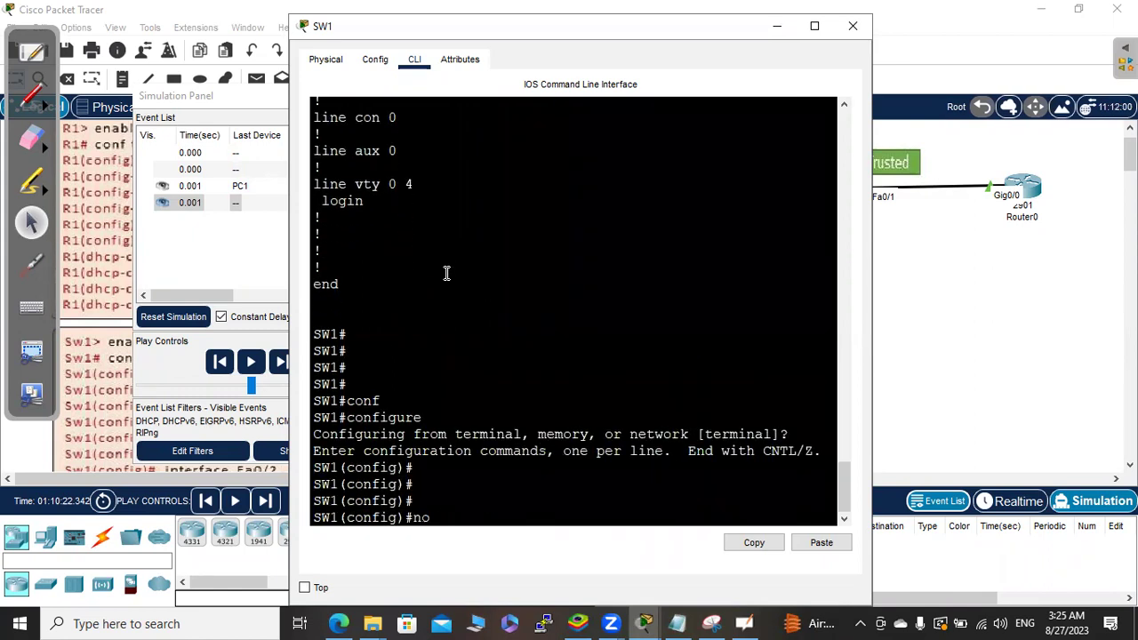
pyautogui.write(' ip dh')
pyautogui.press('Tab')
pyautogui.write('sn')
pyautogui.press('Tab')
pyautogui.write('?')
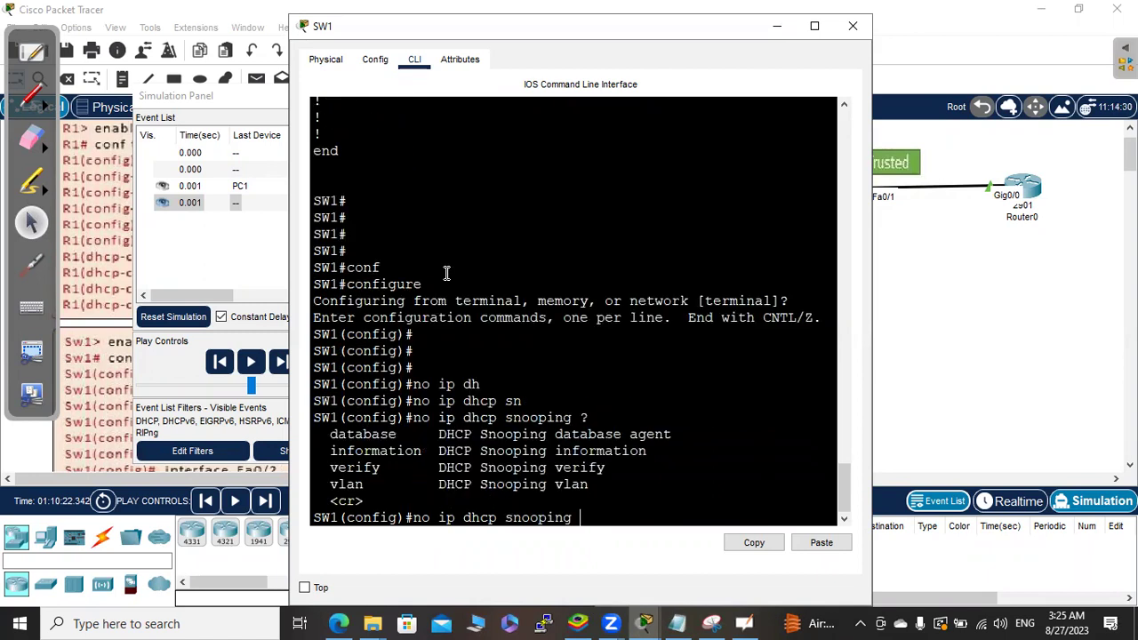
pyautogui.write('in')
pyautogui.press('Tab')
pyautogui.write('o')
pyautogui.press('Tab')
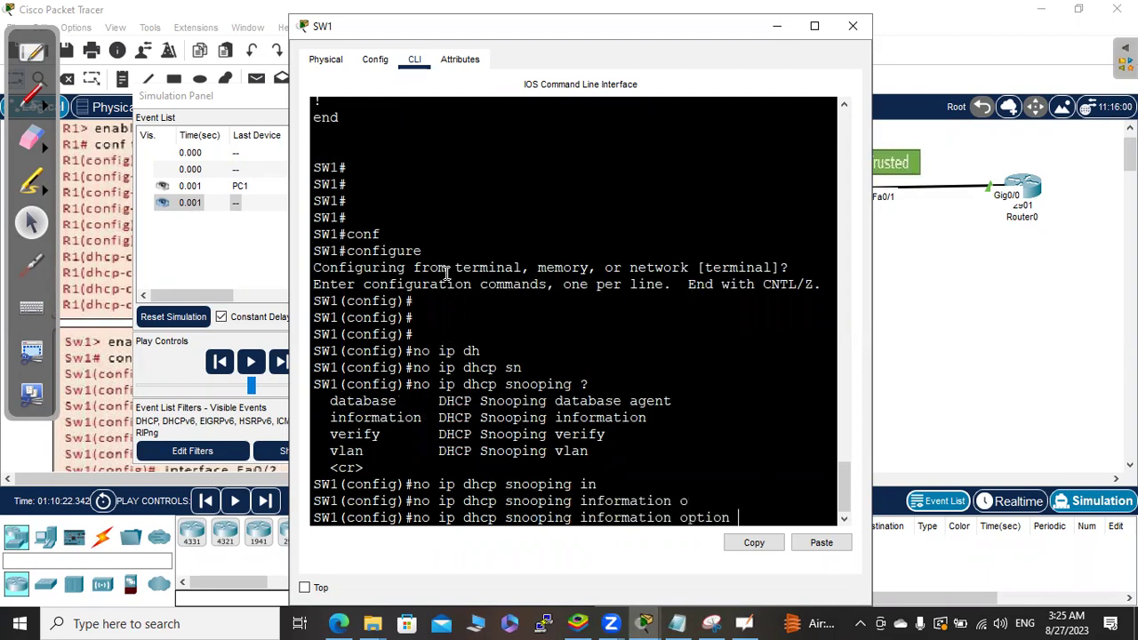
pyautogui.write('?')
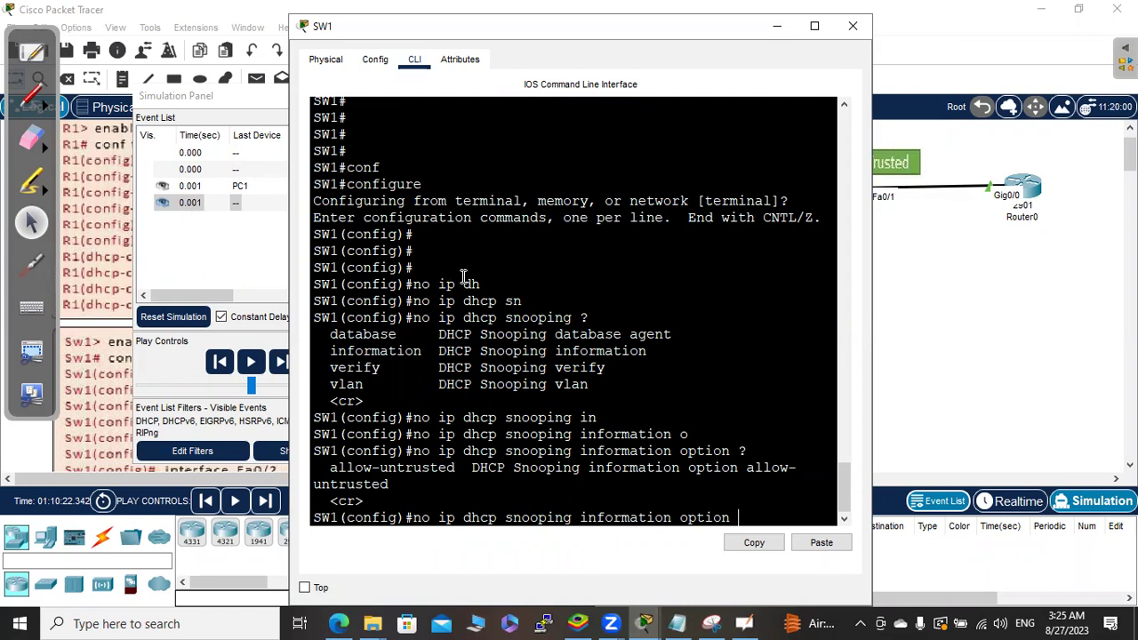
pyautogui.write('al')
pyautogui.press('Tab')
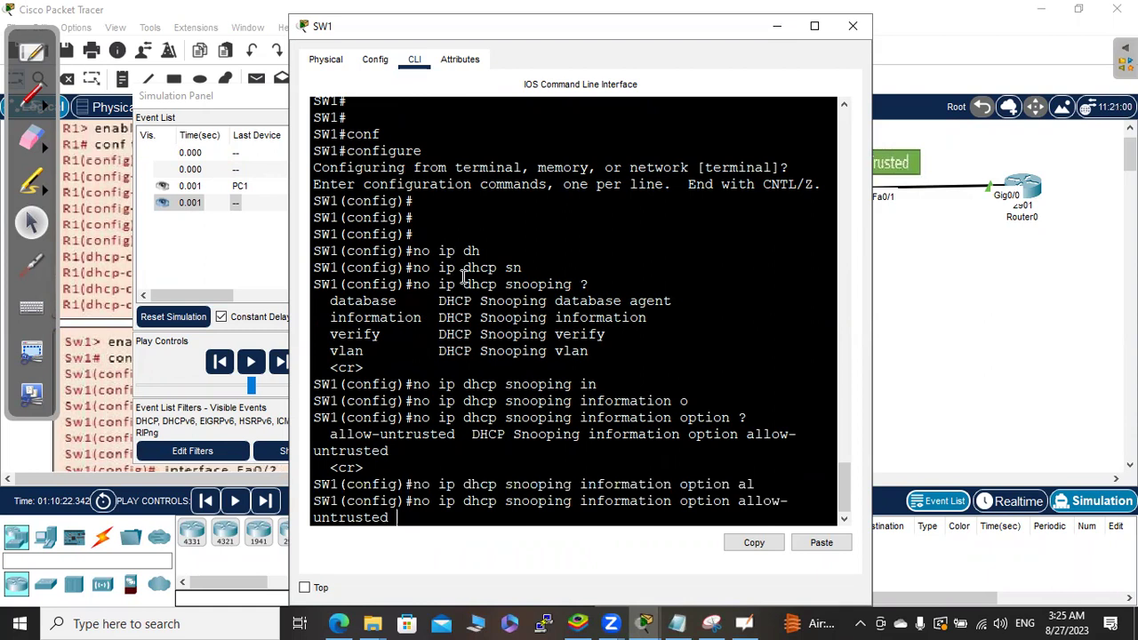
pyautogui.press('Return')
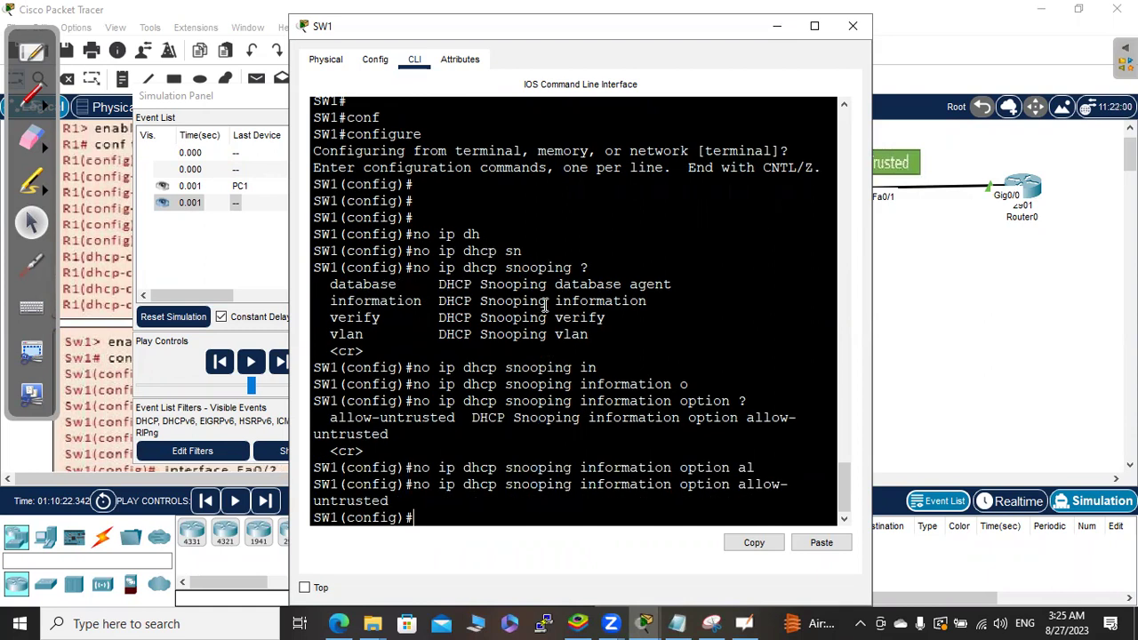
# Close SW1's PDU information window and reset the simulation
pyautogui.click(885, 413)
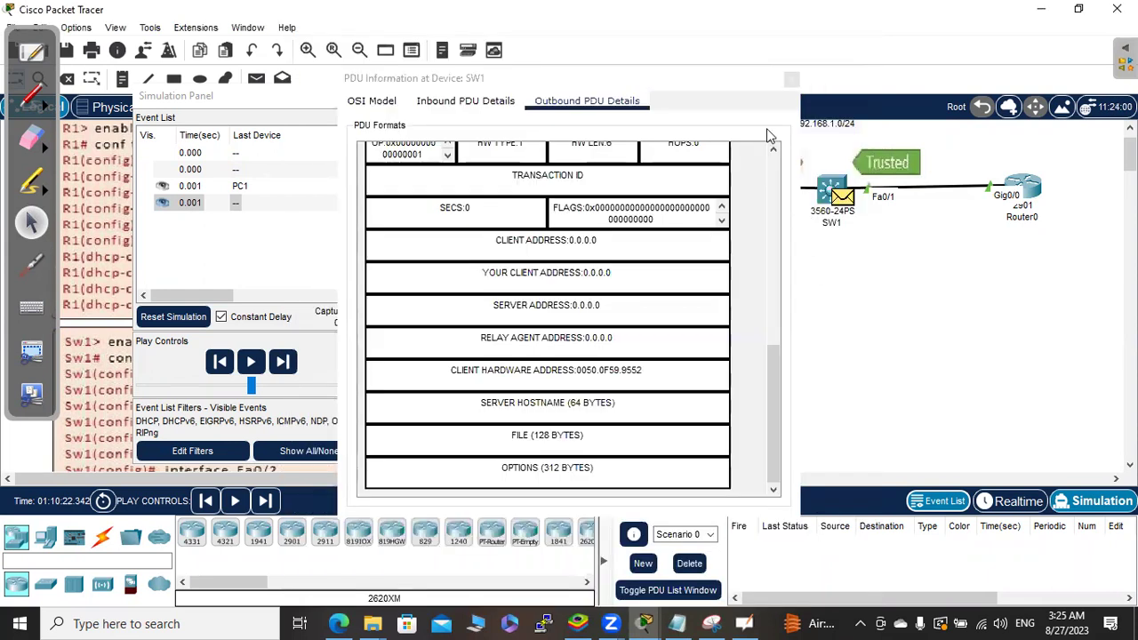
pyautogui.click(790, 81)
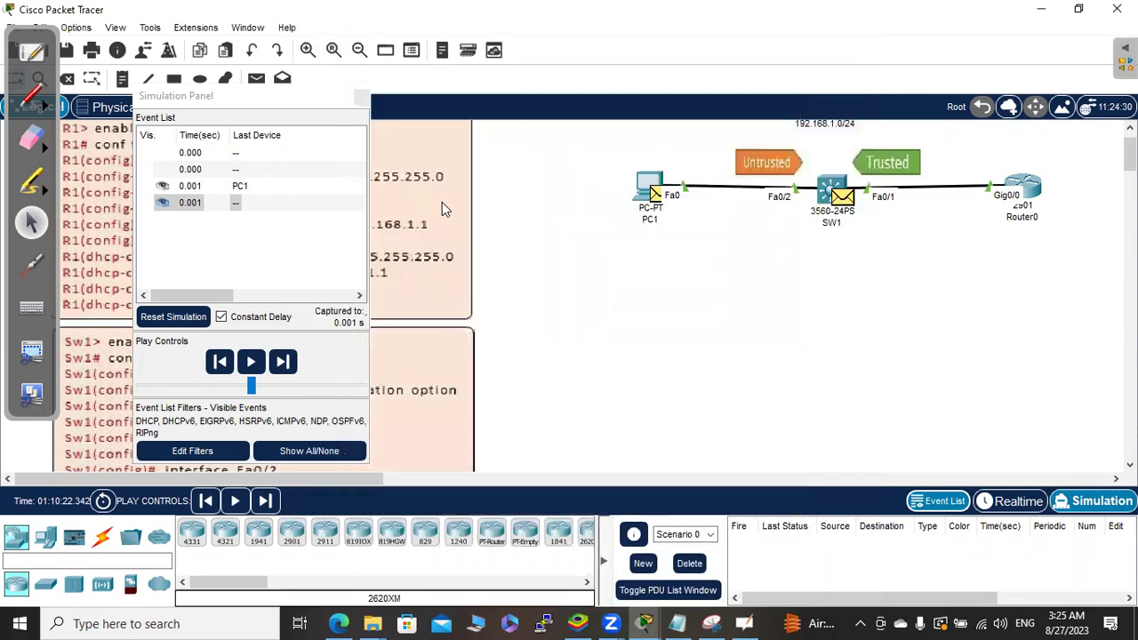
pyautogui.click(169, 317)
# Switch PC1's IP configuration to Static and back to DHCP to send a new address request, and return to the topology
pyautogui.click(649, 185)
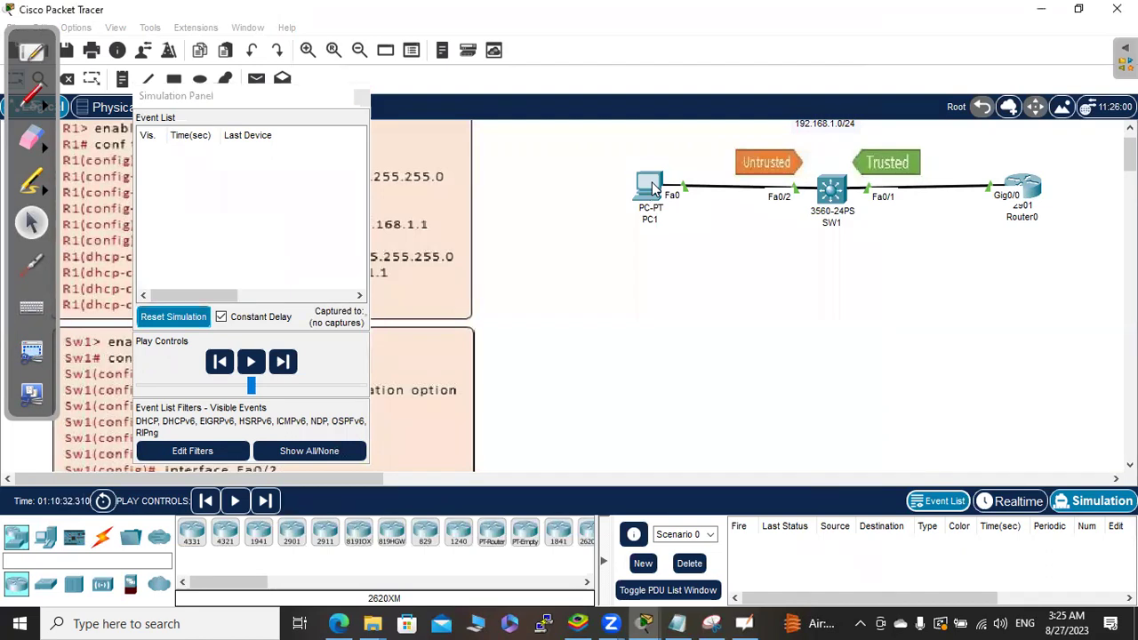
pyautogui.click(513, 152)
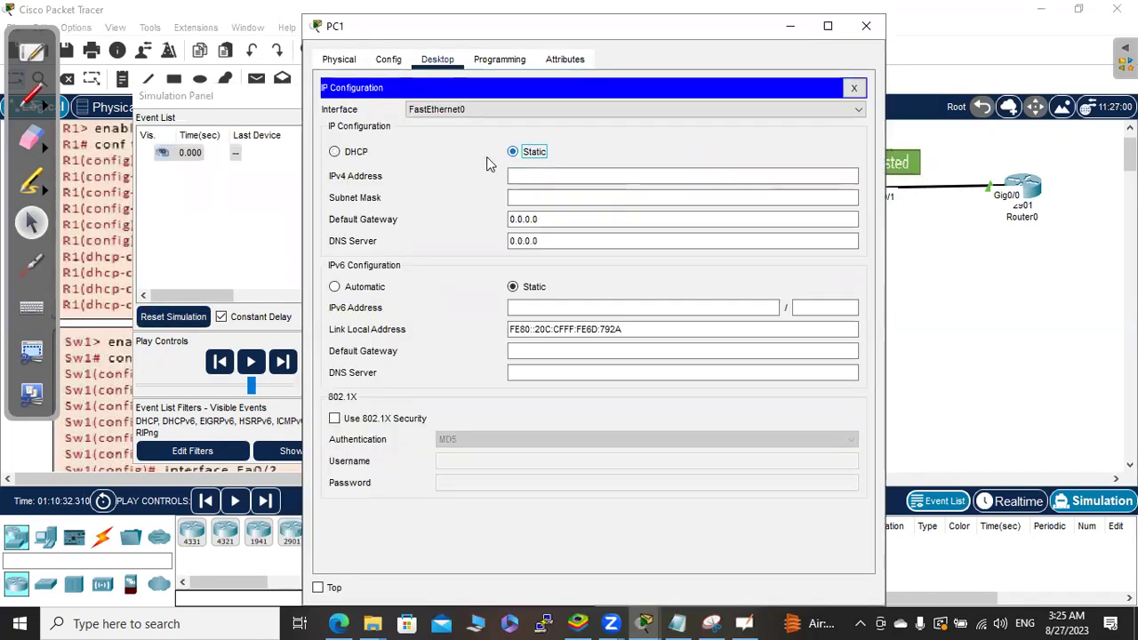
pyautogui.click(335, 152)
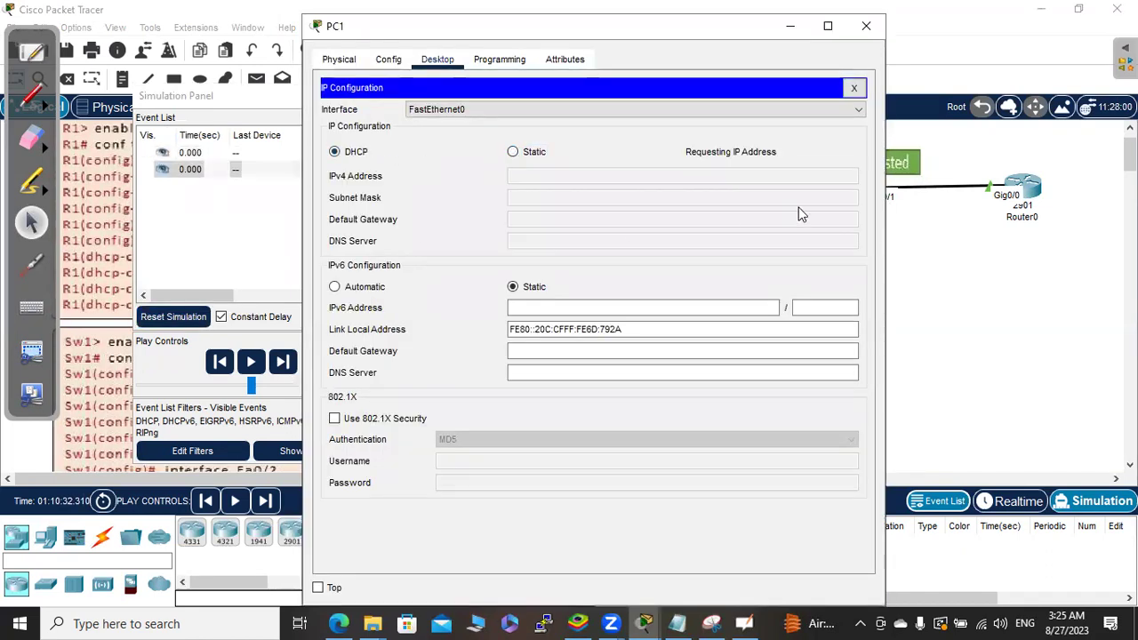
pyautogui.click(978, 229)
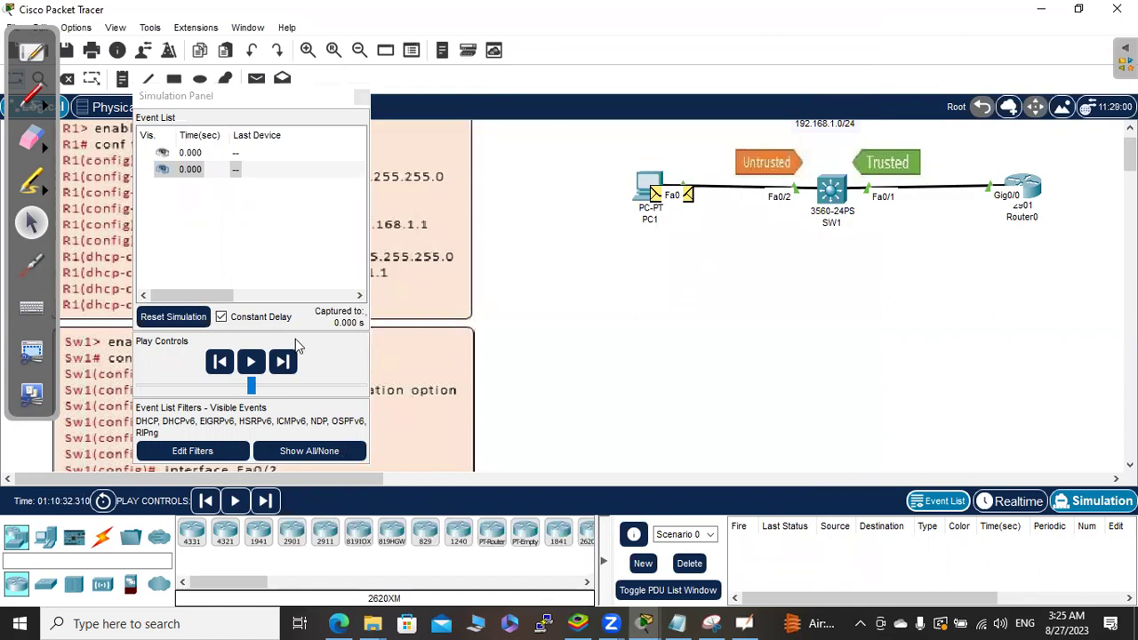
# Play the simulation until PC1's DHCP packet reaches SW1, pause it, and open the packet's PDU information at SW1
pyautogui.click(252, 362)
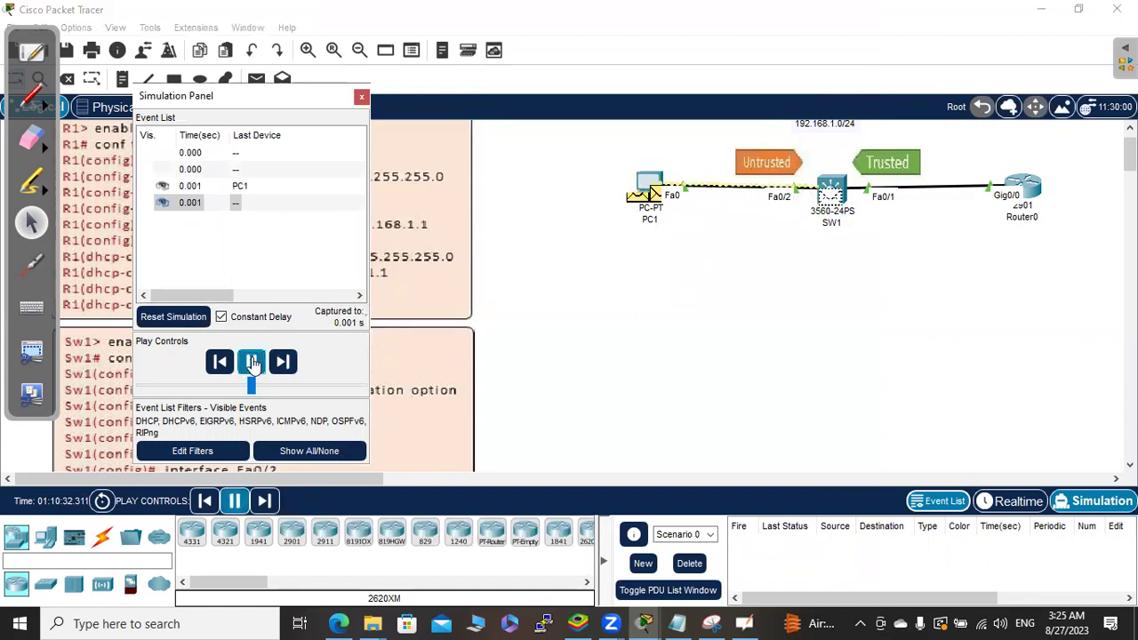
pyautogui.click(251, 362)
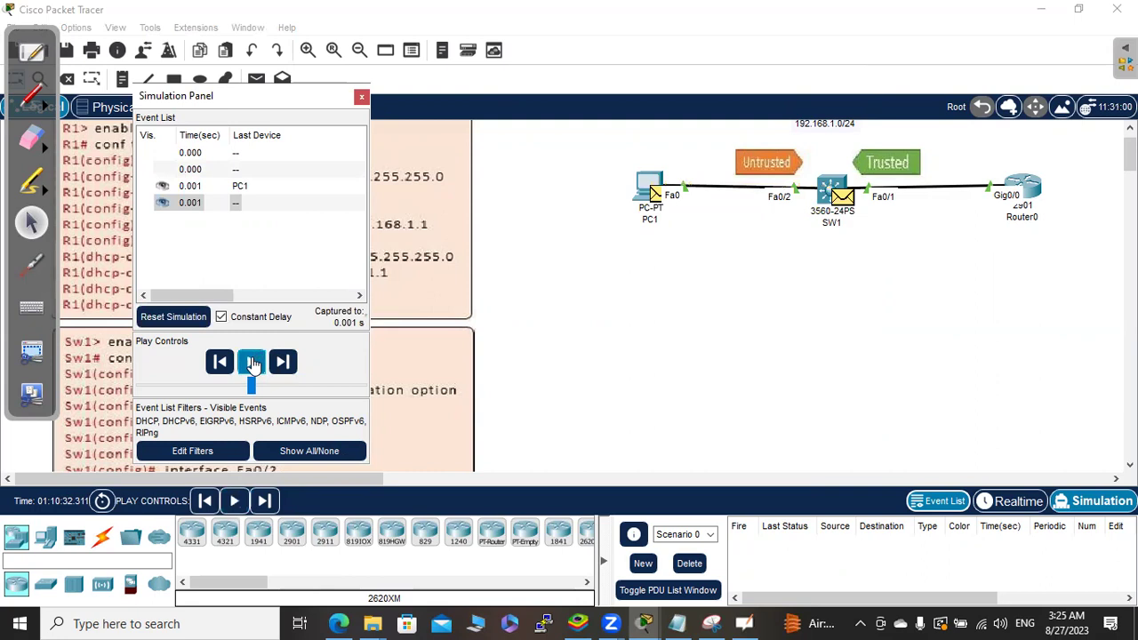
pyautogui.click(849, 198)
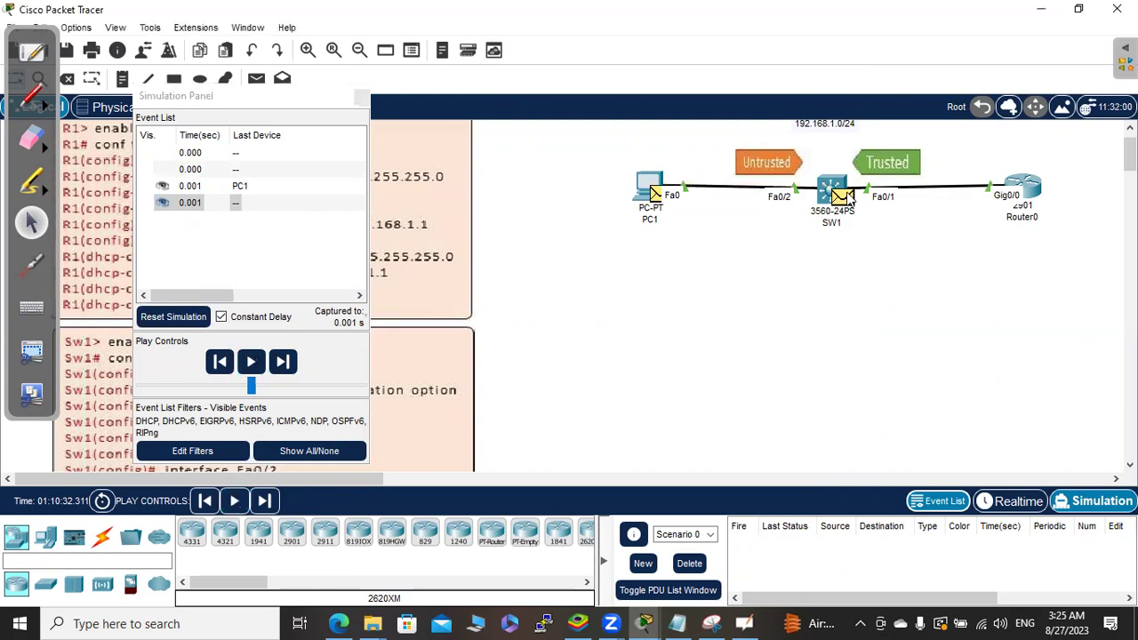
pyautogui.click(849, 197)
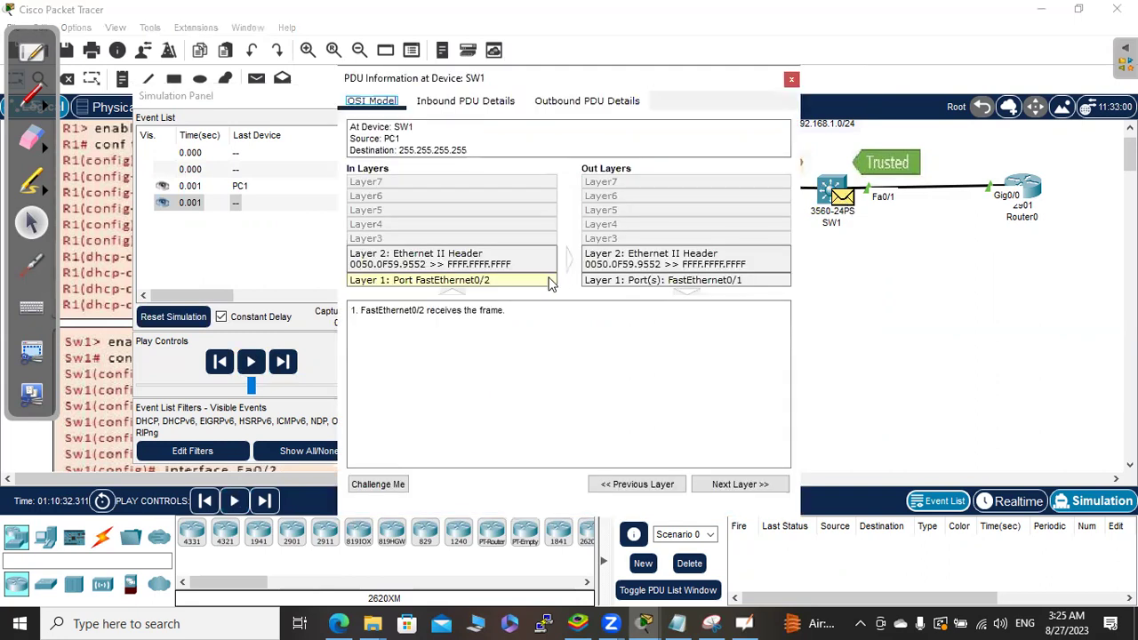
# Compare the inbound and outbound PDU details of the DHCP packet at SW1, and close the PDU information window
pyautogui.click(478, 104)
pyautogui.scroll(-10, 772, 424)
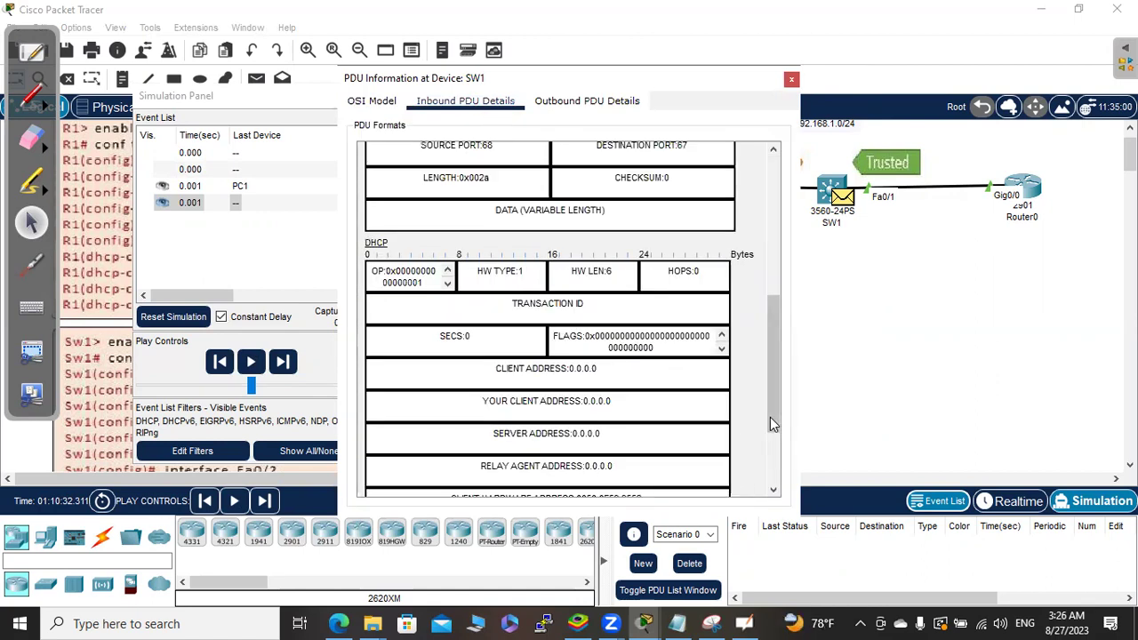
pyautogui.moveTo(775, 448); pyautogui.dragTo(757, 290)
pyautogui.click(619, 103)
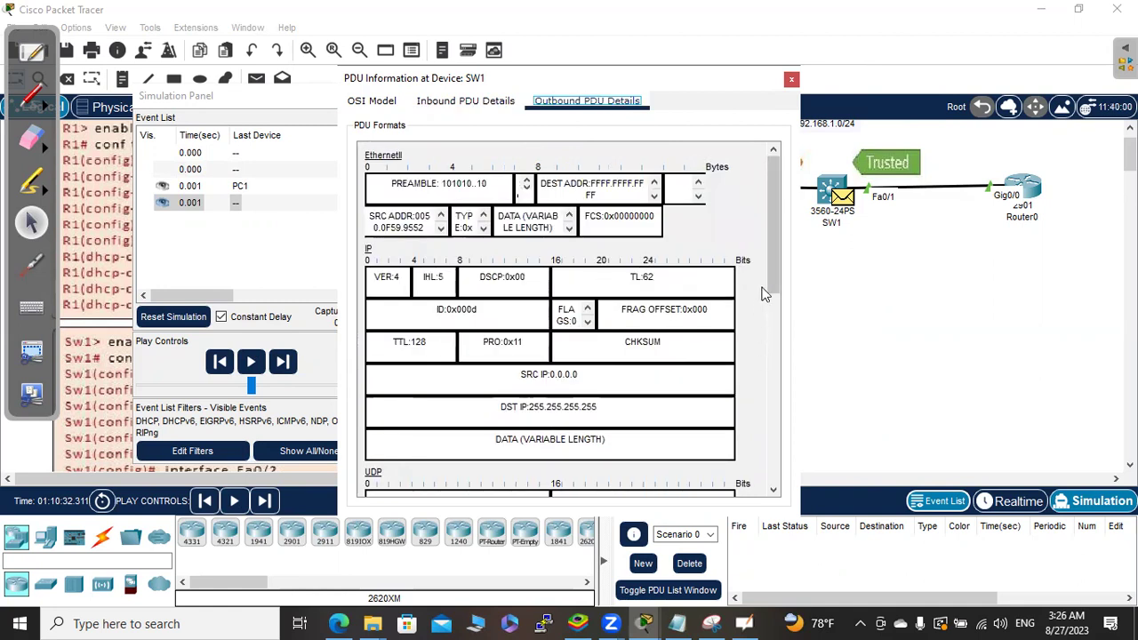
pyautogui.moveTo(766, 269); pyautogui.dragTo(753, 473)
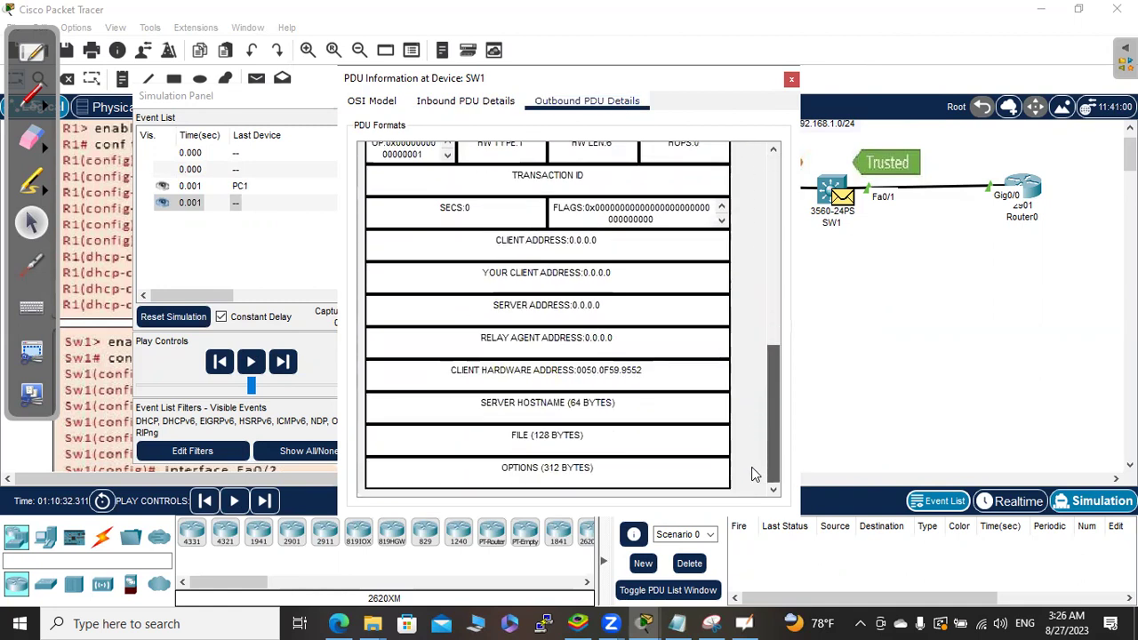
pyautogui.moveTo(760, 381); pyautogui.dragTo(761, 201)
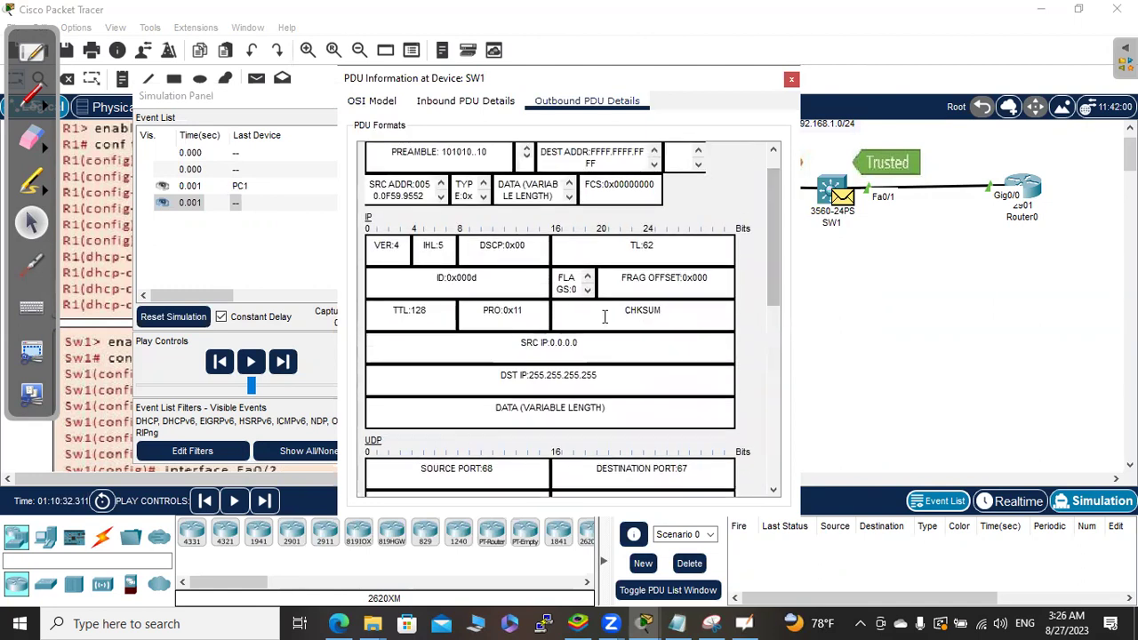
pyautogui.click(466, 101)
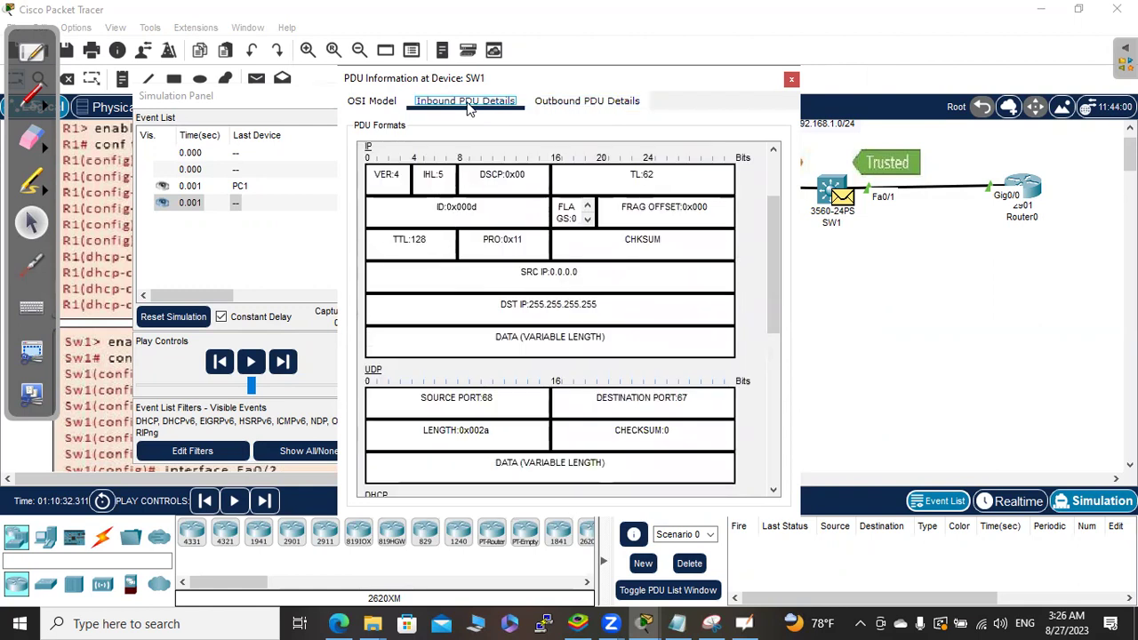
pyautogui.click(791, 79)
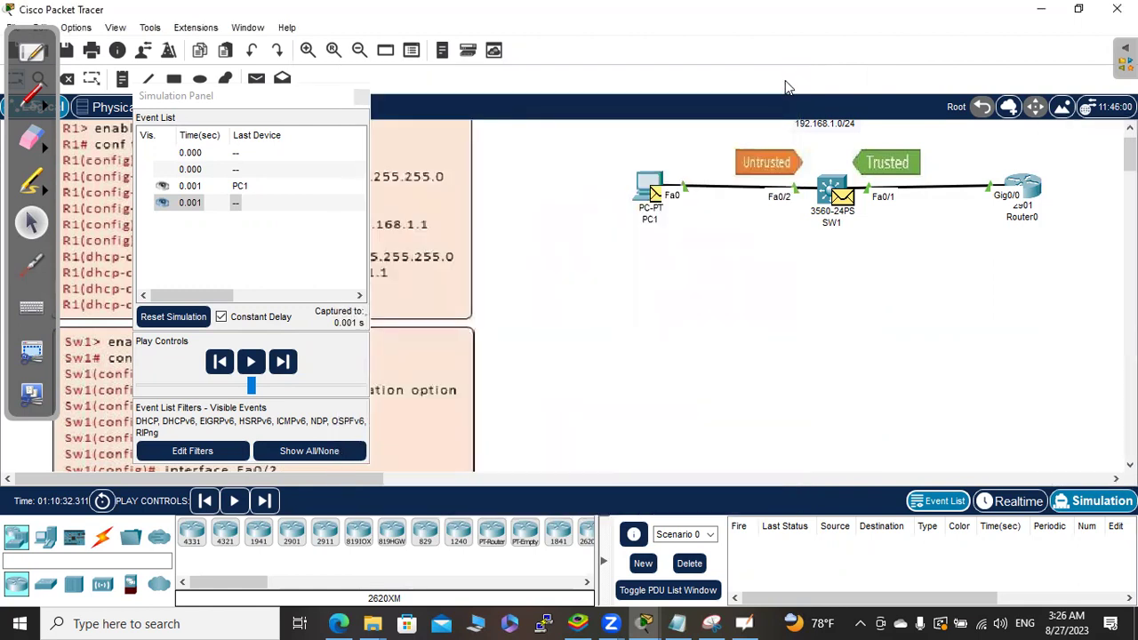
# Return to SW1's command line and exit global configuration mode to privileged mode
pyautogui.moveTo(645, 621)
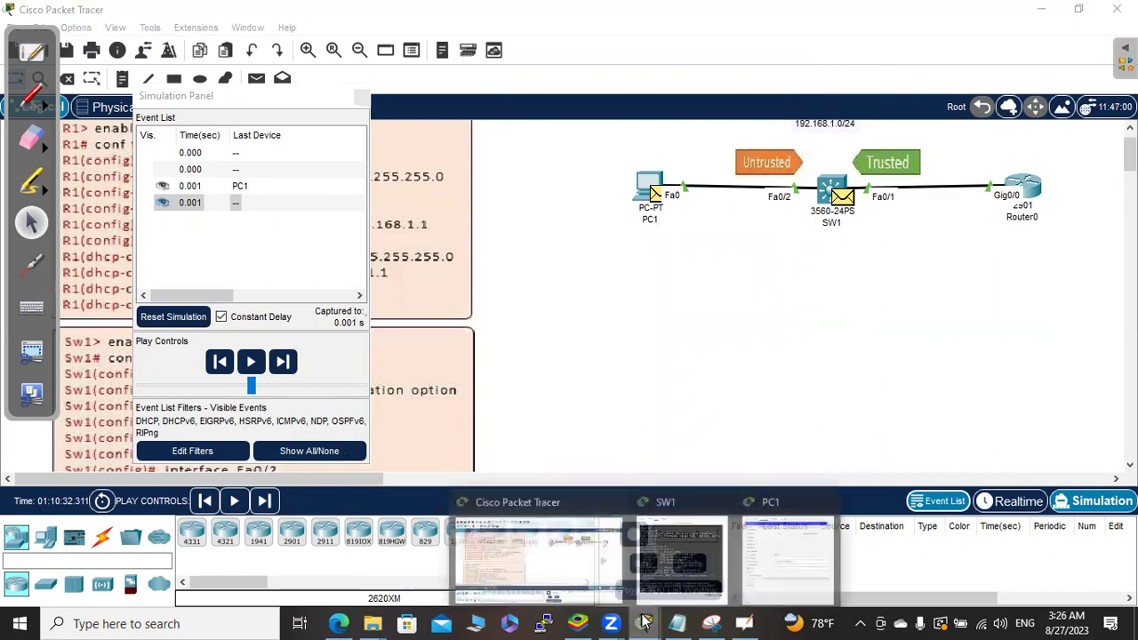
pyautogui.click(678, 563)
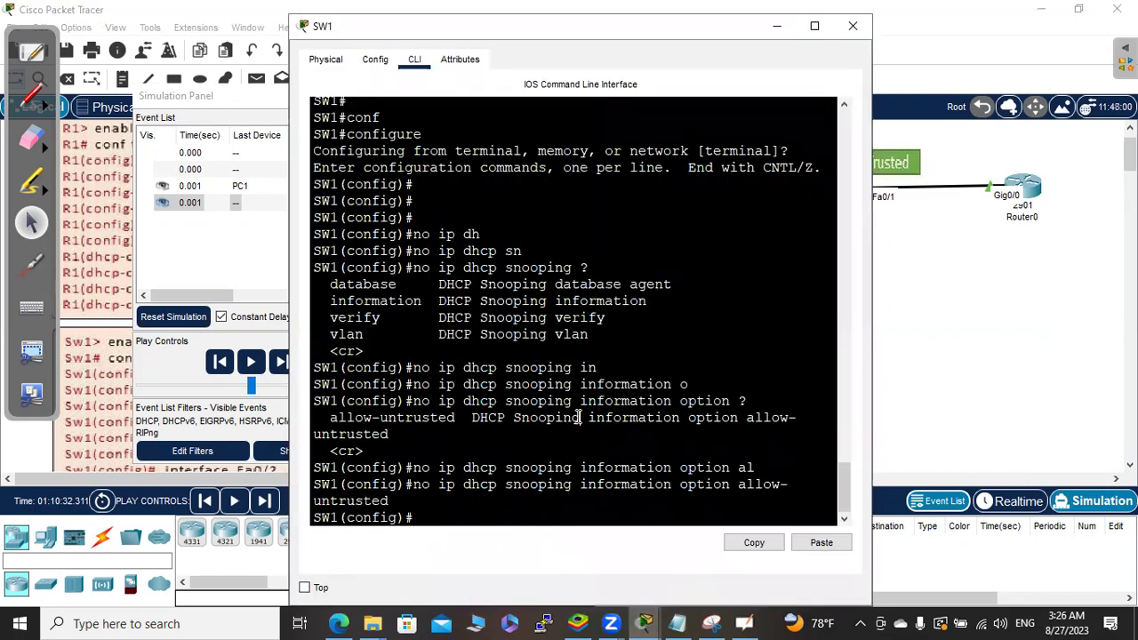
pyautogui.write('exit')
pyautogui.press('Return')
pyautogui.press('Return')
pyautogui.press('Return')
pyautogui.press('Return')
pyautogui.press('Return')
# Run show ip dhcp snooping on SW1 and check the option 82 lines and the interface trust and rate settings
pyautogui.write('sh')
pyautogui.press('Tab')
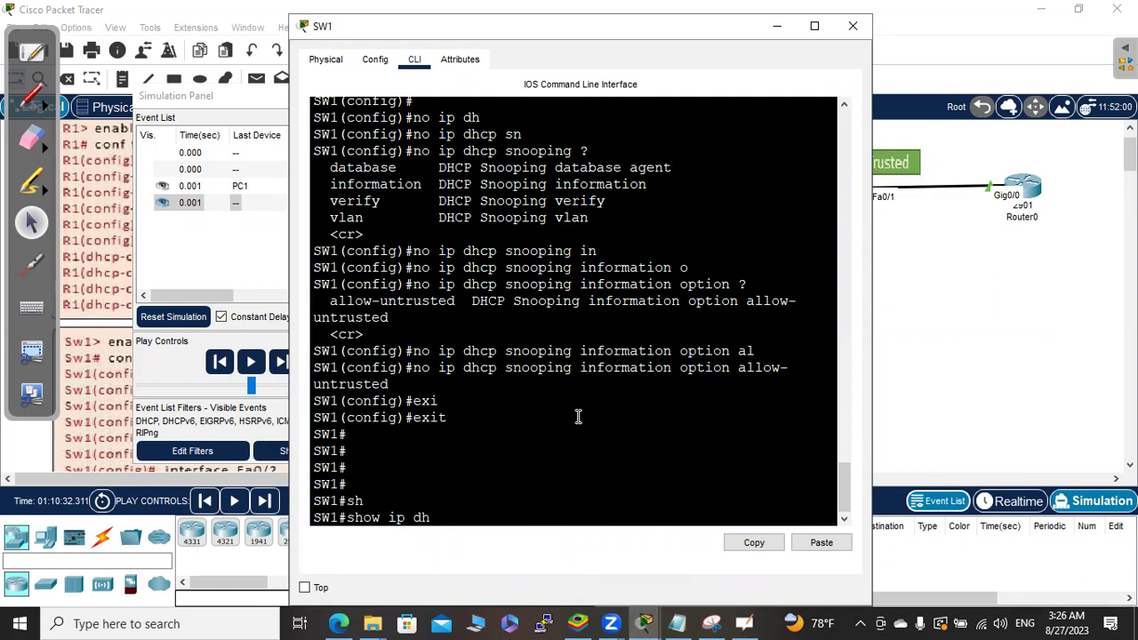
pyautogui.write('ip dh')
pyautogui.press('Tab')
pyautogui.write('sn')
pyautogui.press('Tab')
pyautogui.press('Return')
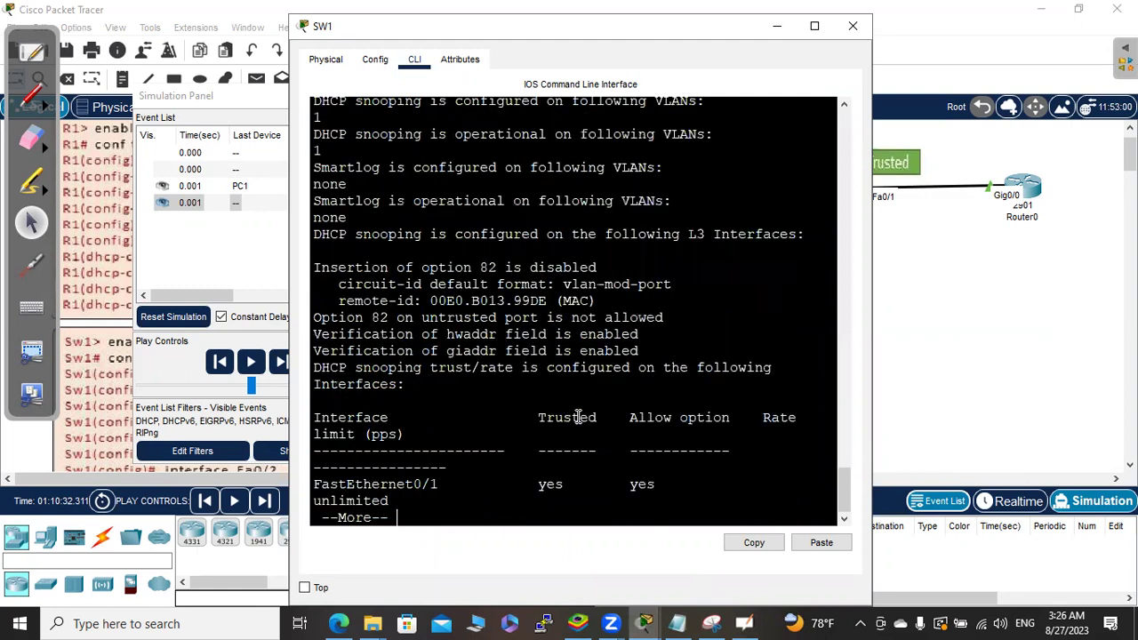
pyautogui.press('space')
pyautogui.press('Return')
pyautogui.press('Return')
pyautogui.press('Return')
pyautogui.press('Return')
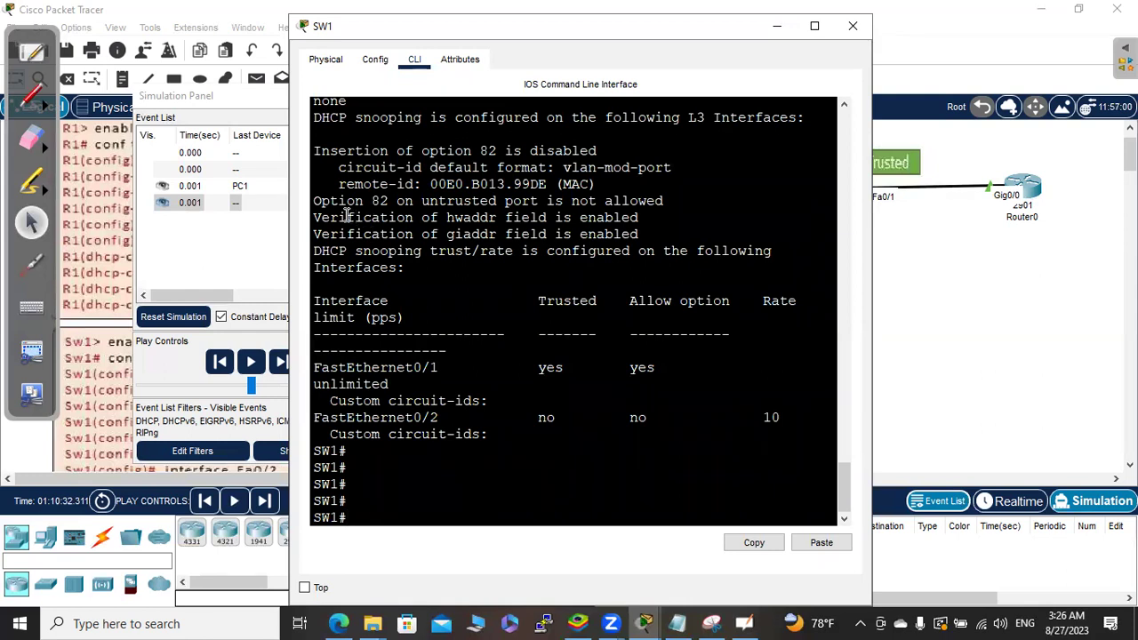
pyautogui.moveTo(313, 201); pyautogui.dragTo(391, 201)
pyautogui.click(378, 201)
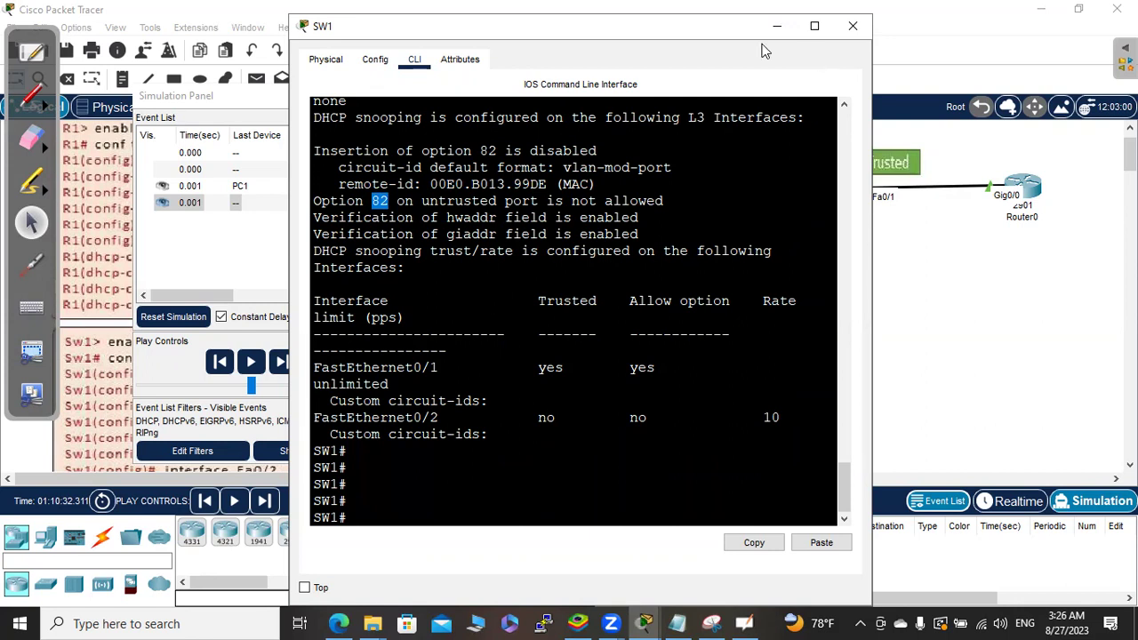
pyautogui.moveTo(667, 29); pyautogui.dragTo(667, 104)
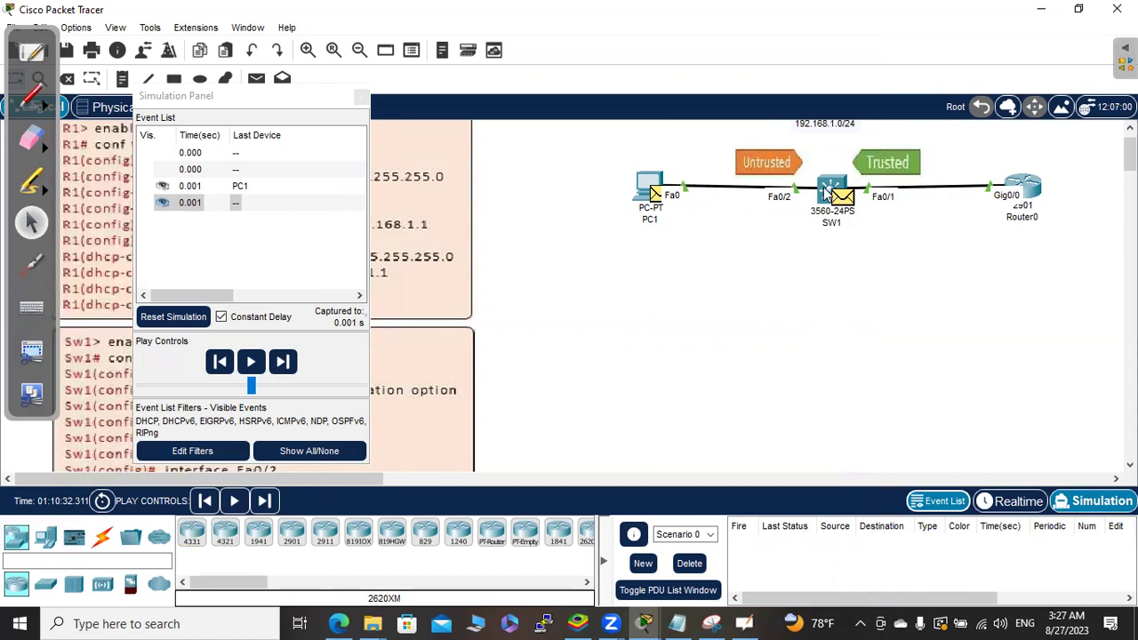
# Dismiss the notification, reset the simulation and switch to Realtime mode
pyautogui.moveTo(825, 187)
pyautogui.moveTo(653, 194)
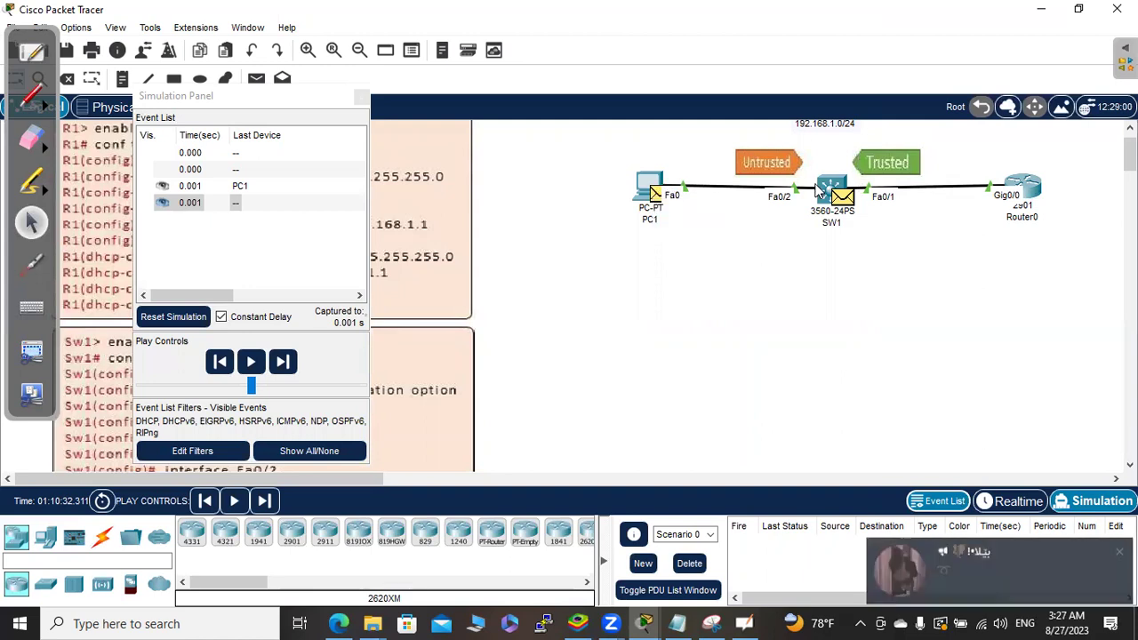
pyautogui.click(1119, 548)
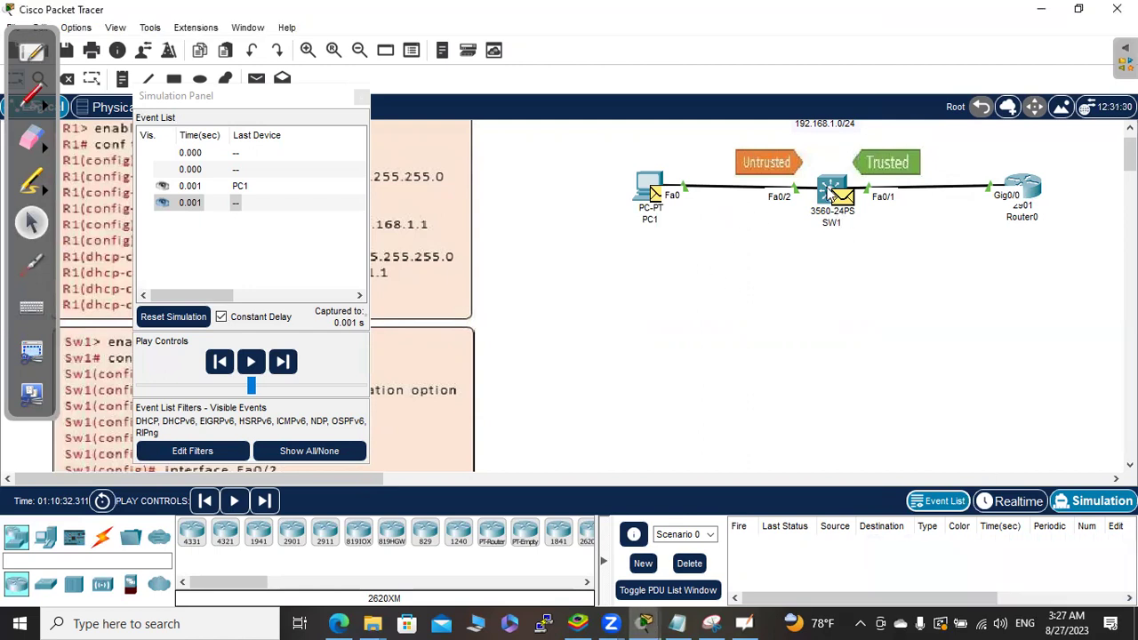
pyautogui.click(165, 318)
pyautogui.click(1014, 502)
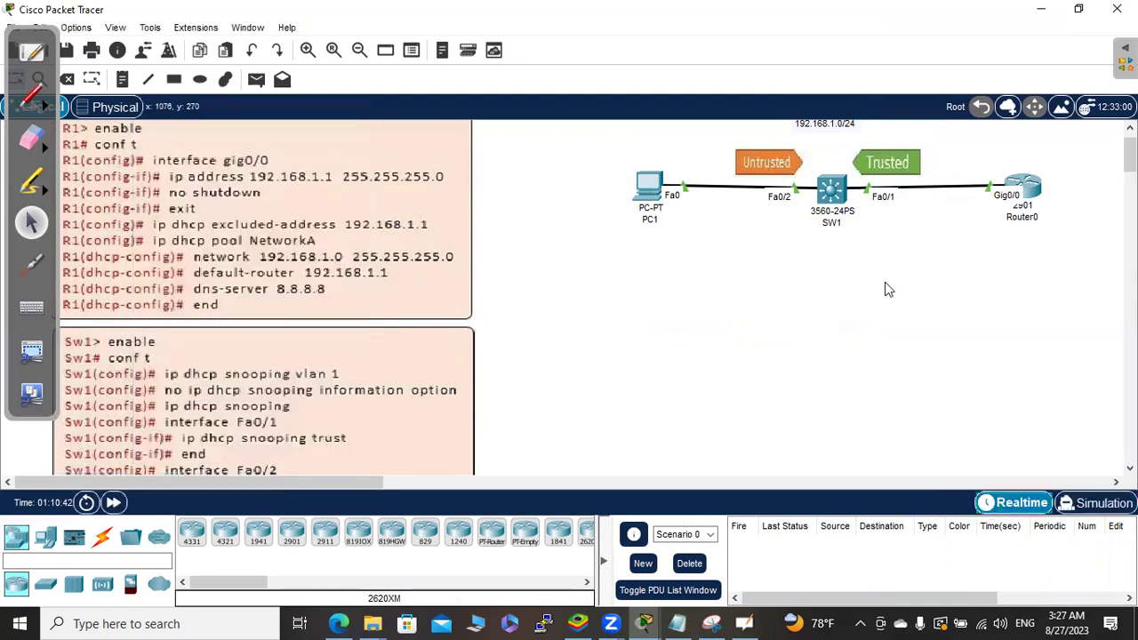
# Switch to the configuration file in Notepad and copy ip dhcp snooping information option from the SW1 section without the leading no
pyautogui.click(831, 189)
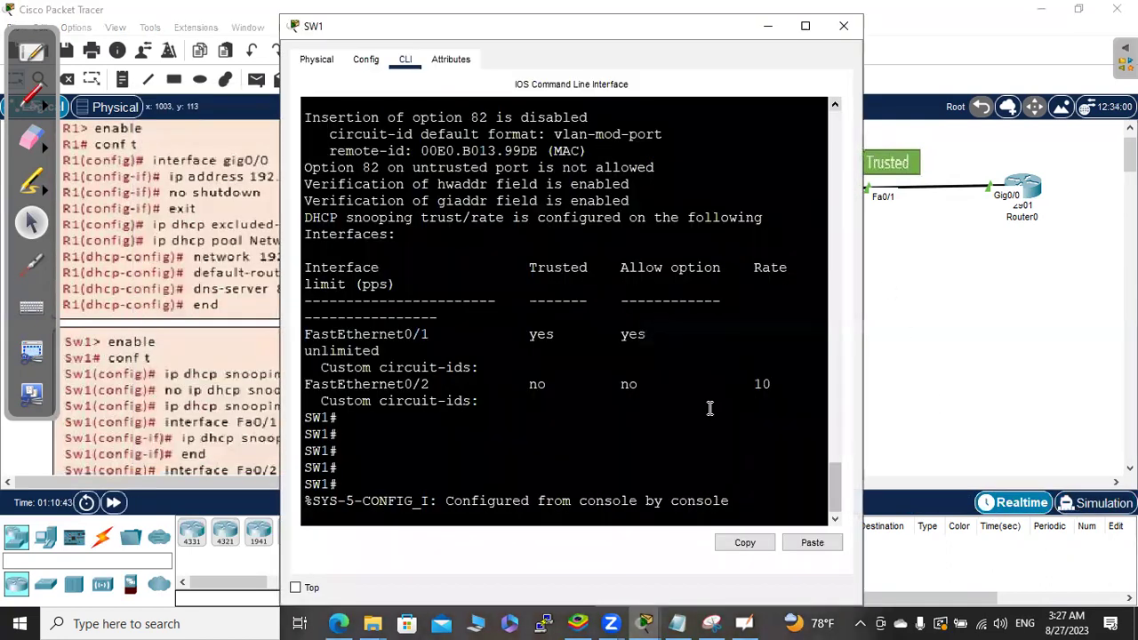
pyautogui.click(677, 623)
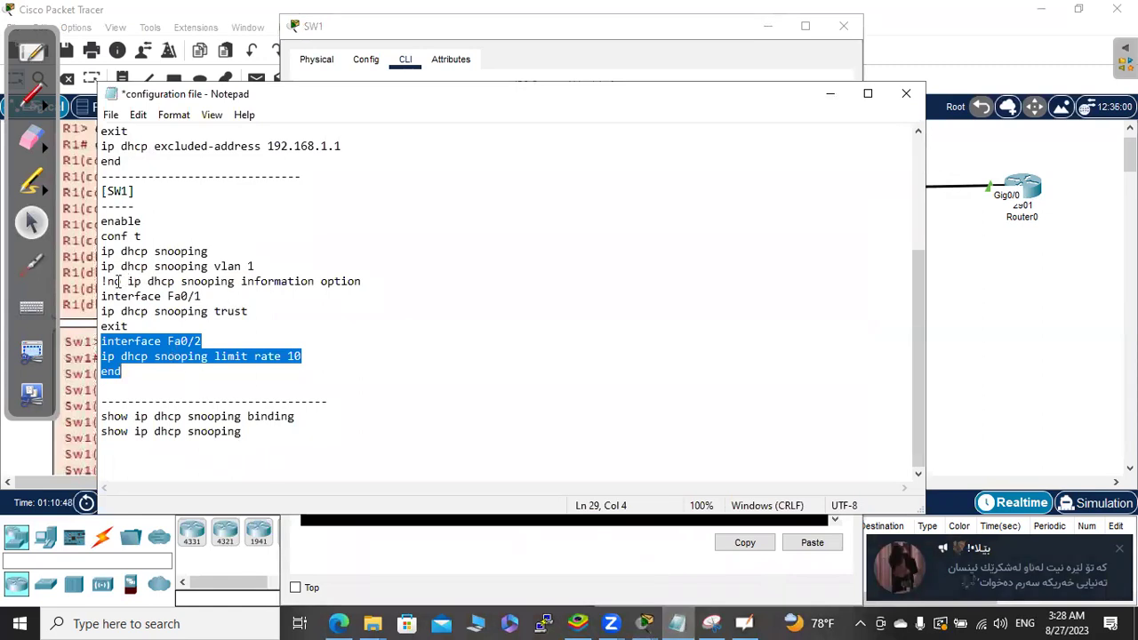
pyautogui.moveTo(127, 281); pyautogui.dragTo(362, 285)
pyautogui.rightClick(357, 294)
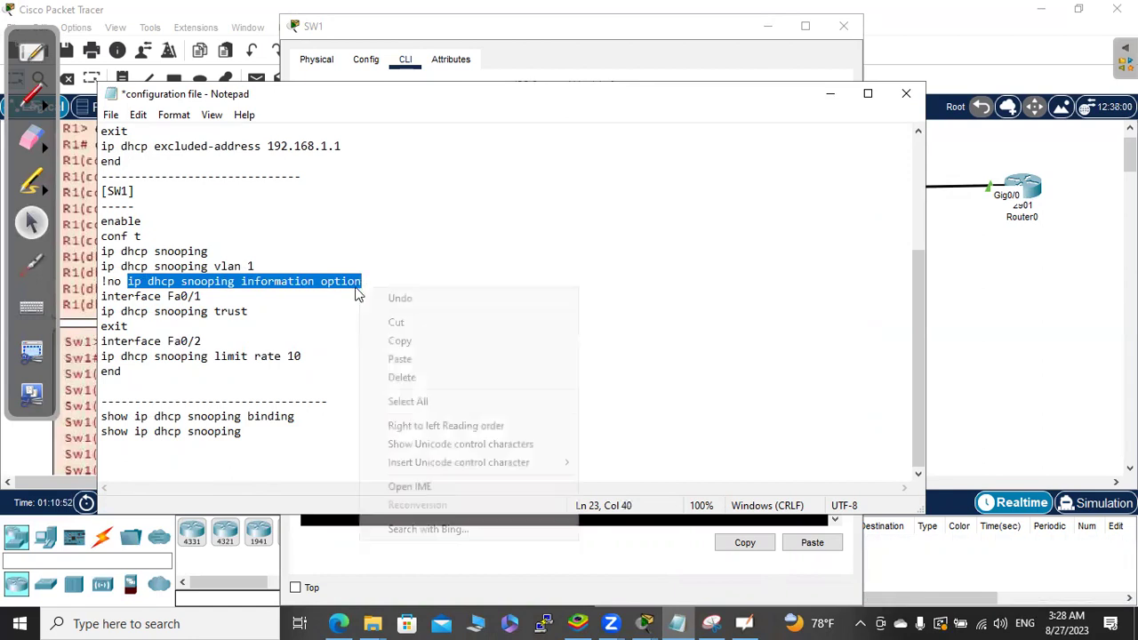
pyautogui.click(395, 341)
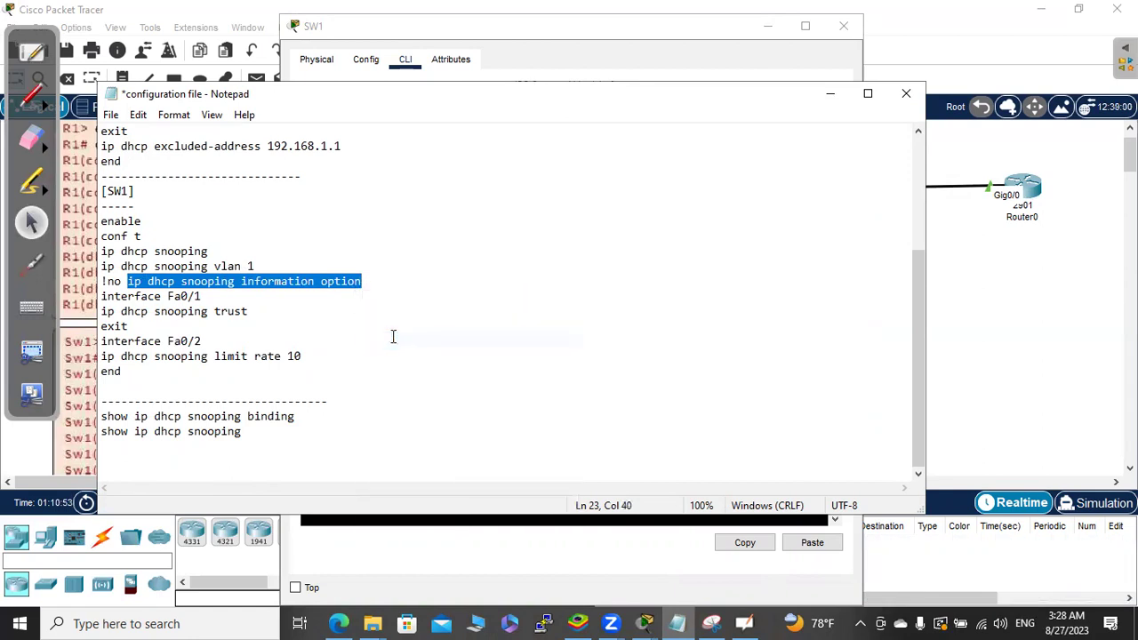
pyautogui.click(973, 285)
# Return to SW1's command line in Packet Tracer and enter global configuration mode from the terminal
pyautogui.click(827, 188)
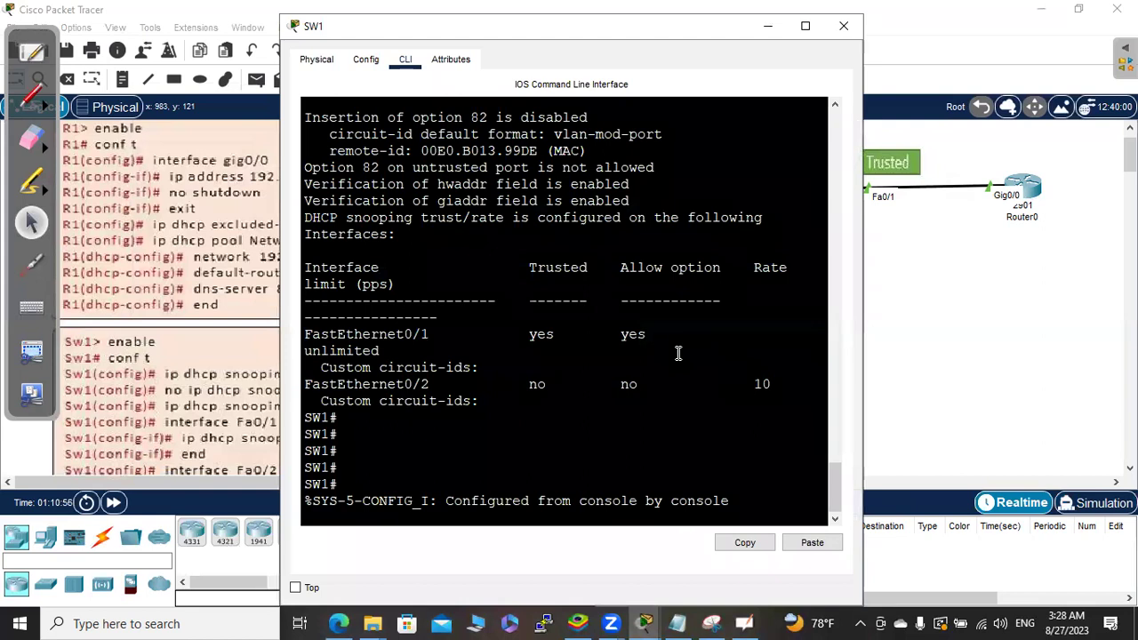
pyautogui.press('Return')
pyautogui.press('Return')
pyautogui.press('Return')
pyautogui.press('Return')
pyautogui.press('Return')
pyautogui.press('Return')
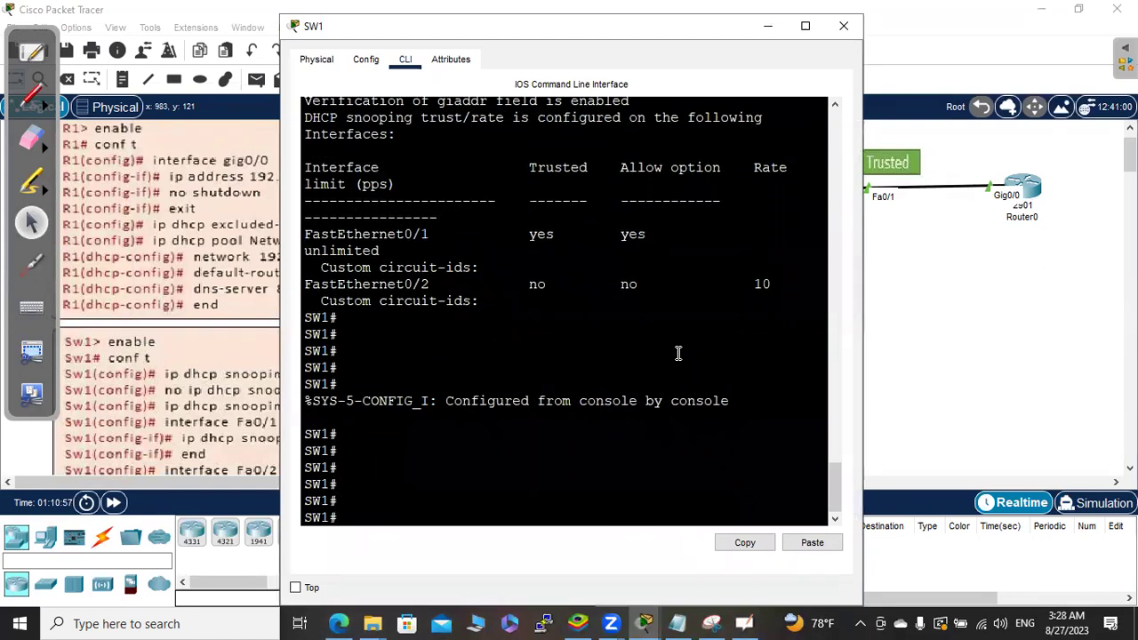
pyautogui.write('conf')
pyautogui.press('Tab')
pyautogui.press('Return')
pyautogui.press('Return')
pyautogui.press('Return')
pyautogui.press('Return')
pyautogui.press('Return')
pyautogui.press('Return')
pyautogui.press('Return')
pyautogui.press('Return')
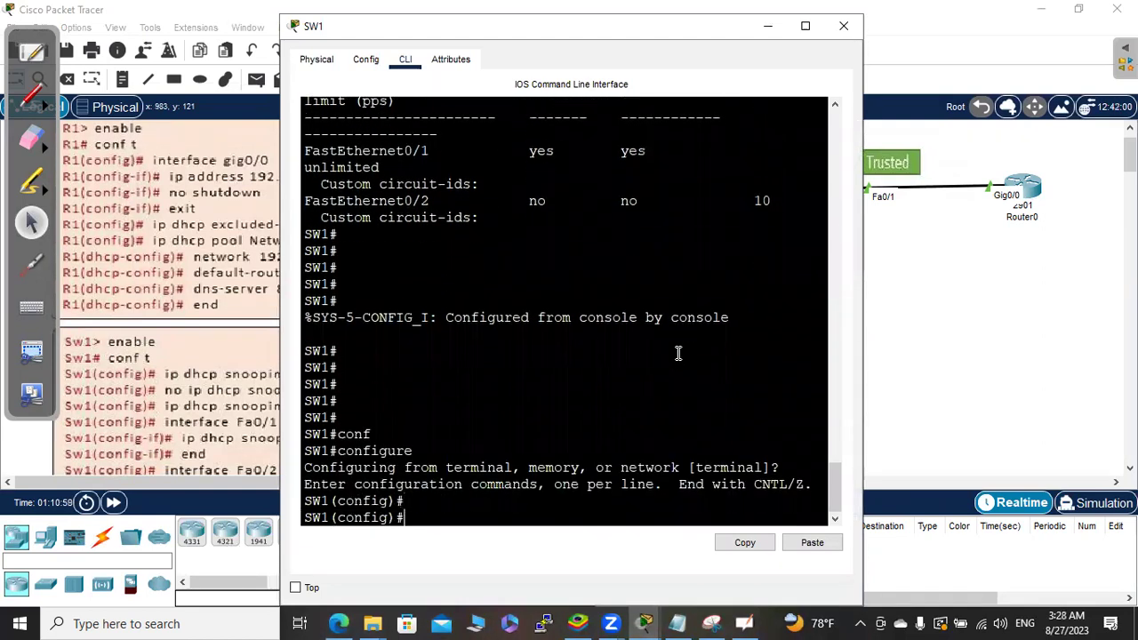
# Paste and run ip dhcp snooping information option in SW1's global configuration mode
pyautogui.rightClick(633, 433)
pyautogui.click(661, 460)
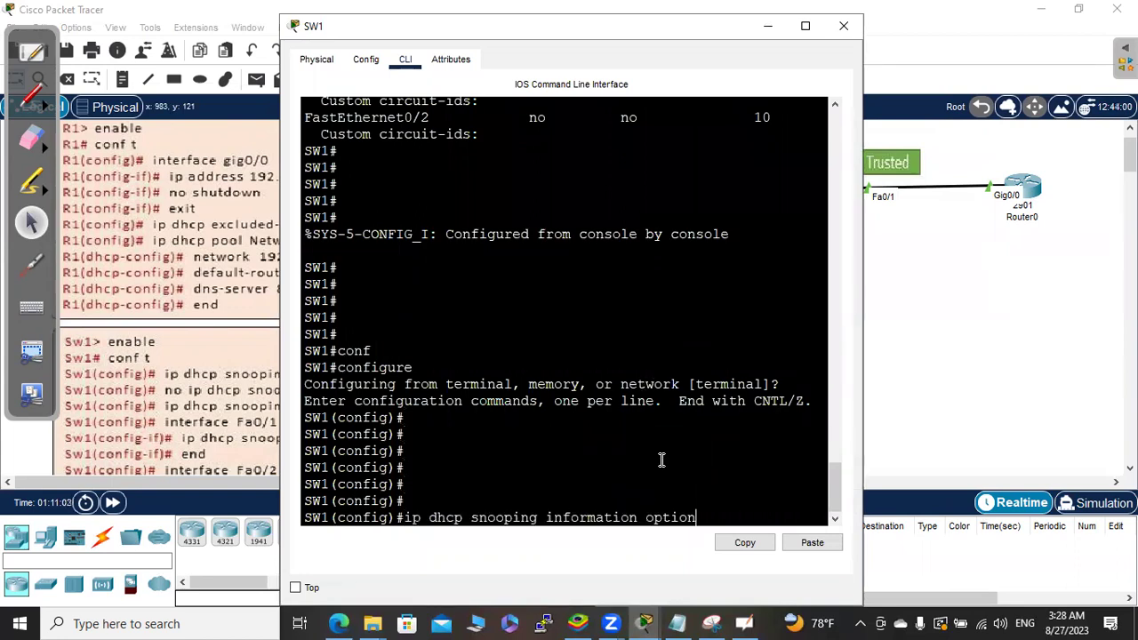
pyautogui.press('Return')
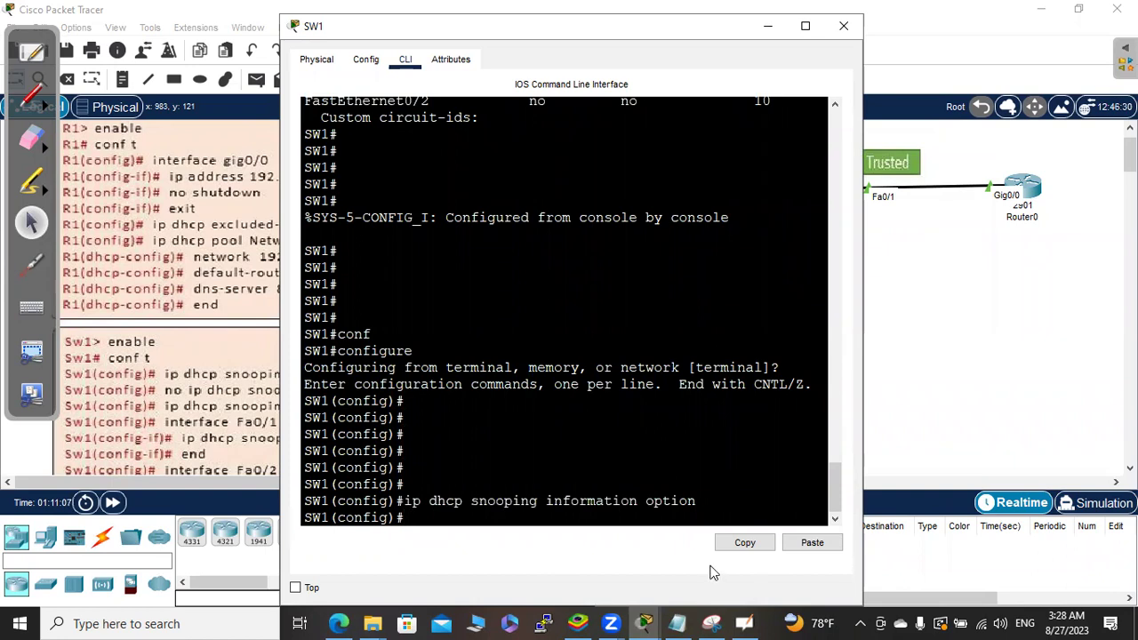
# Return to the network topology and switch to Simulation mode
pyautogui.click(1003, 449)
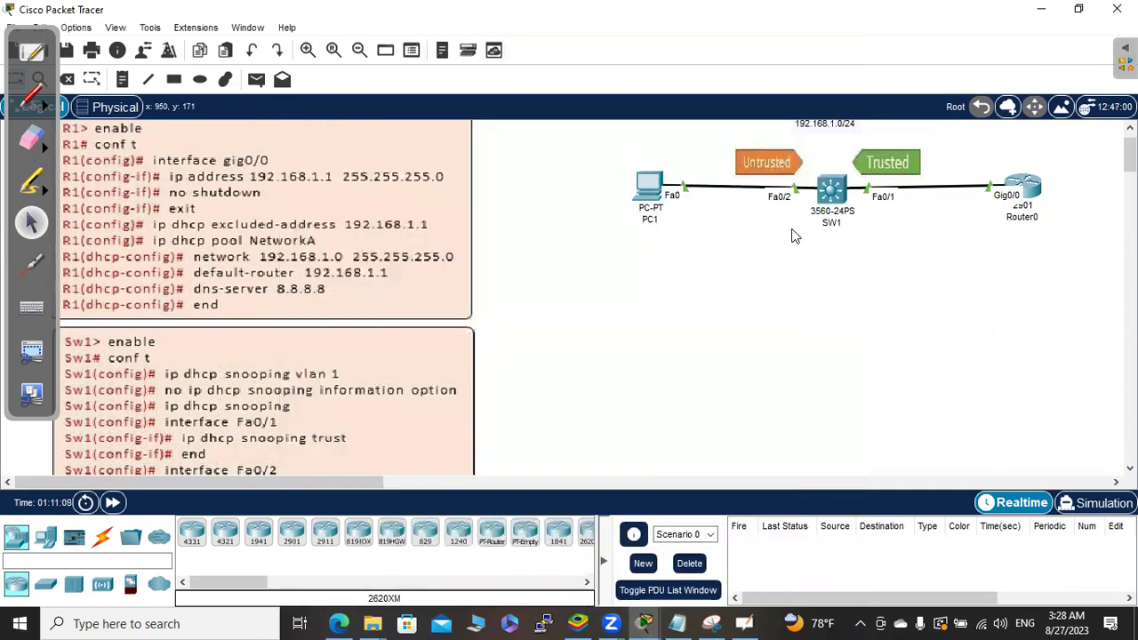
pyautogui.click(1094, 504)
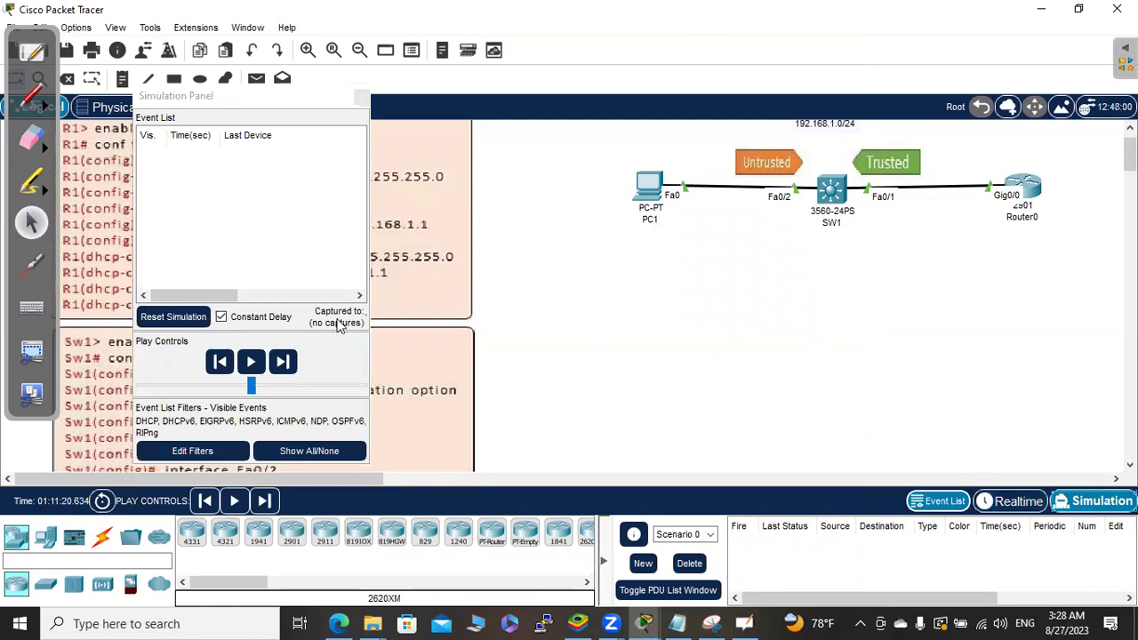
# Switch PC1's IPv4 configuration to Static and back to DHCP to request a new address, and return to the topology
pyautogui.click(642, 189)
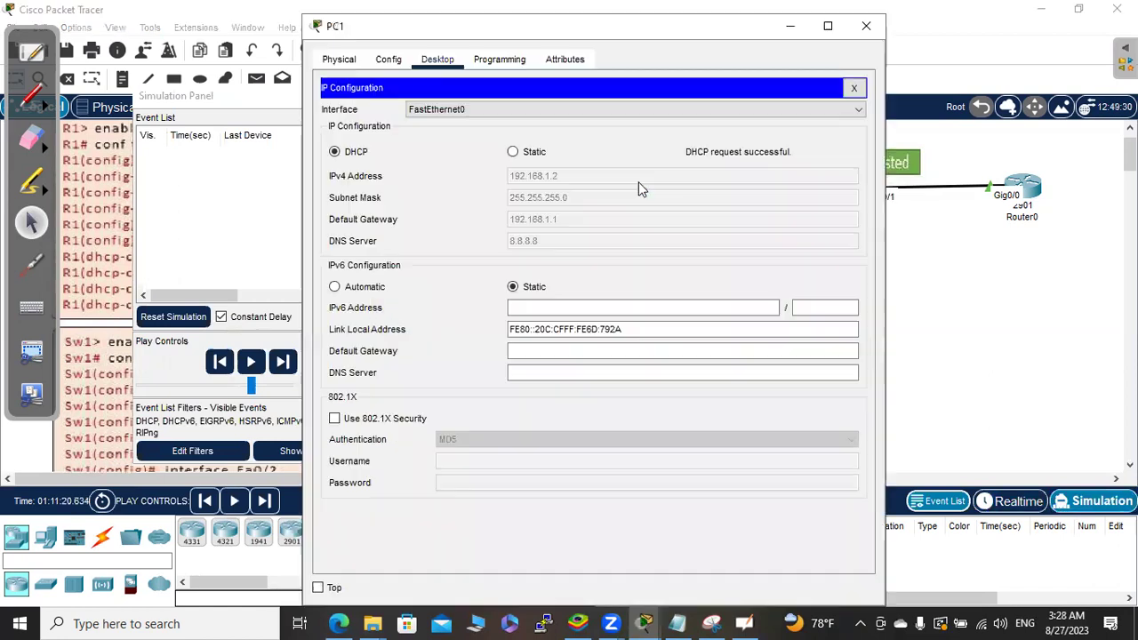
pyautogui.click(514, 153)
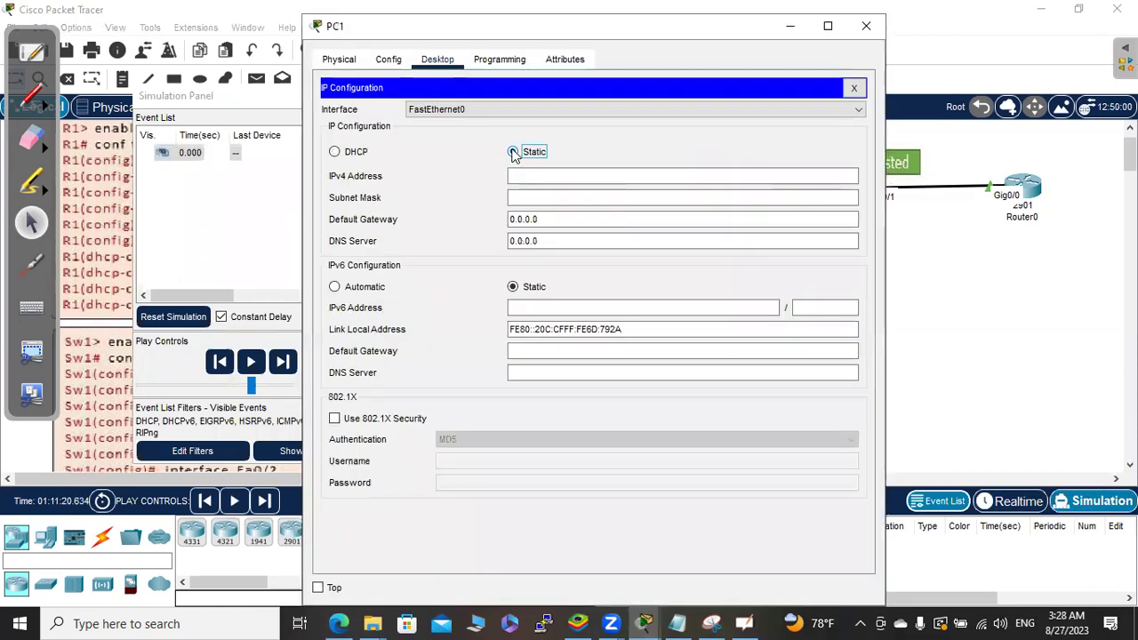
pyautogui.click(349, 156)
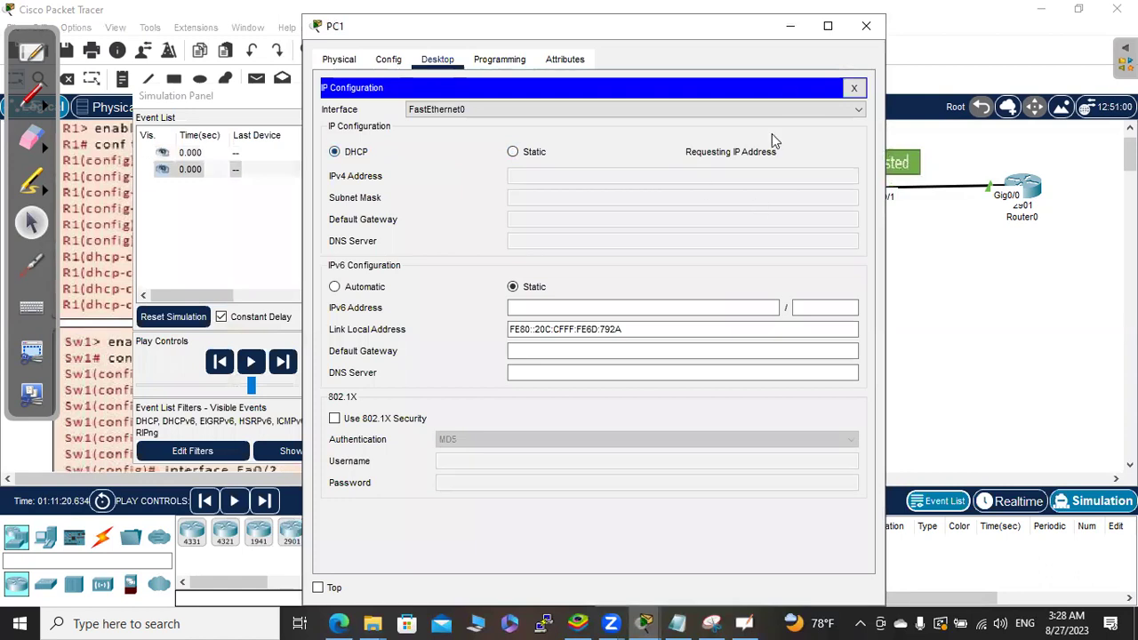
pyautogui.click(930, 212)
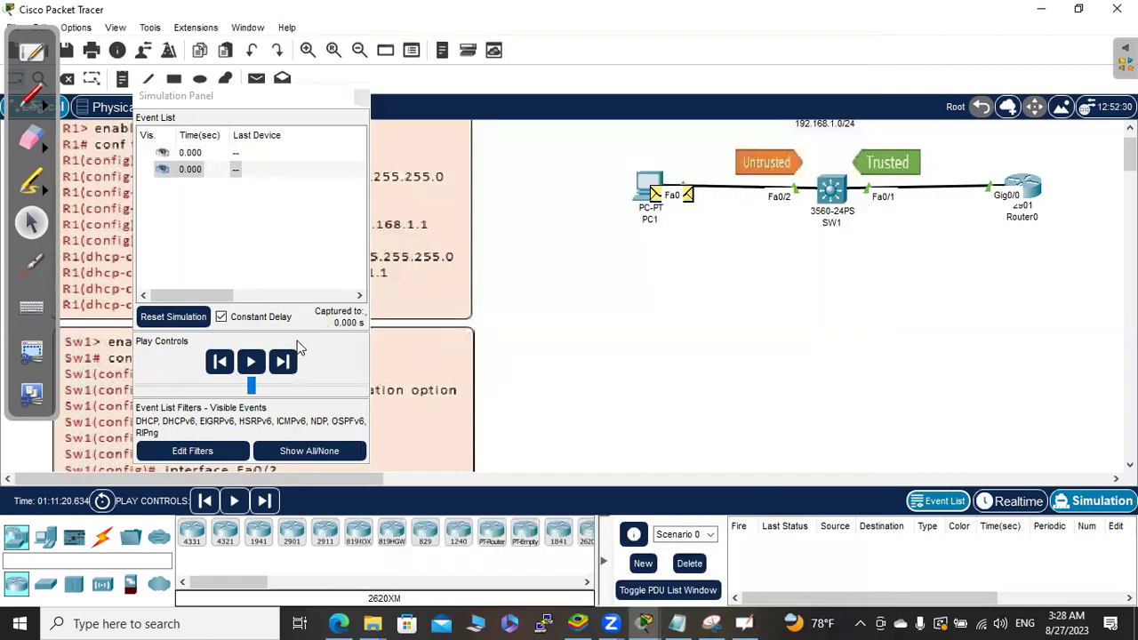
# Run the simulation until PC1's DHCP packet reaches SW1, pause it and open the packet's PDU information at SW1
pyautogui.click(252, 365)
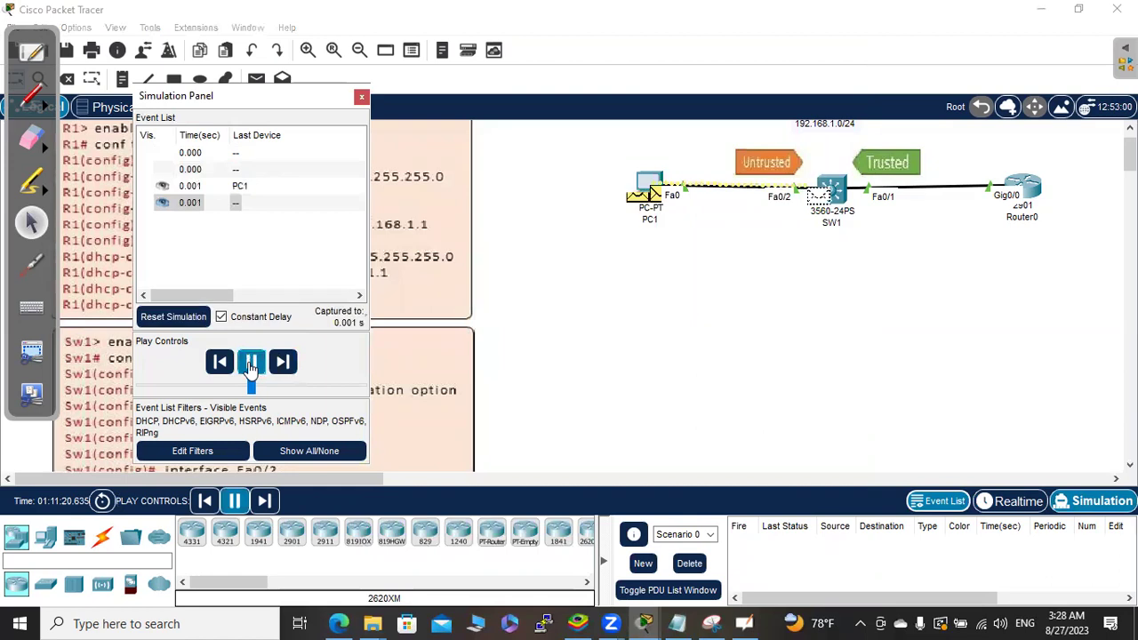
pyautogui.click(252, 362)
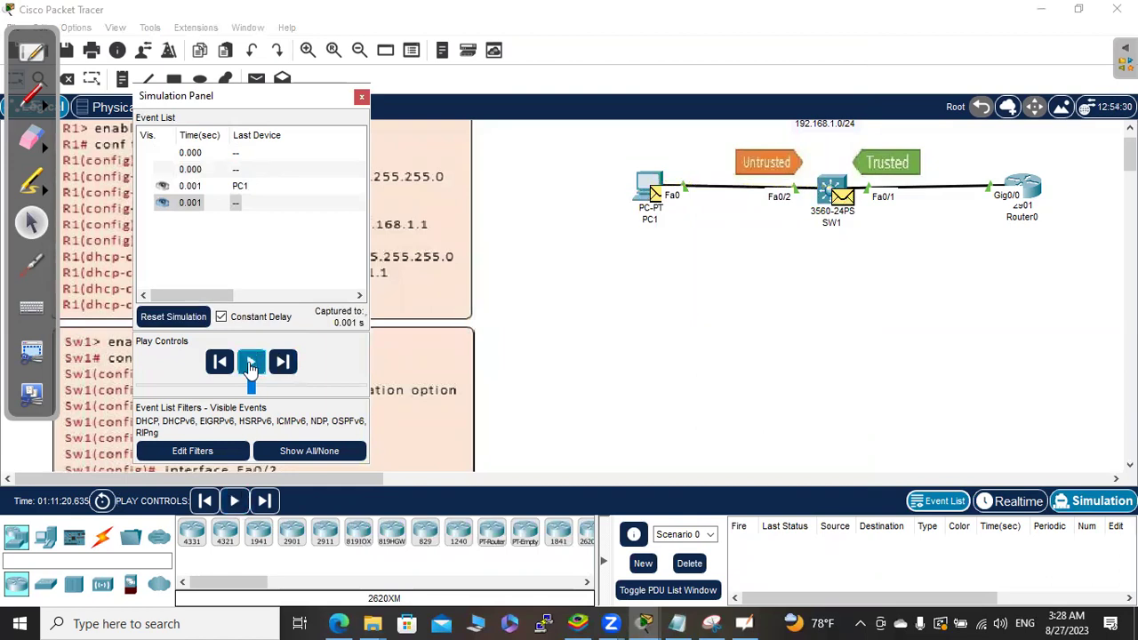
pyautogui.click(845, 201)
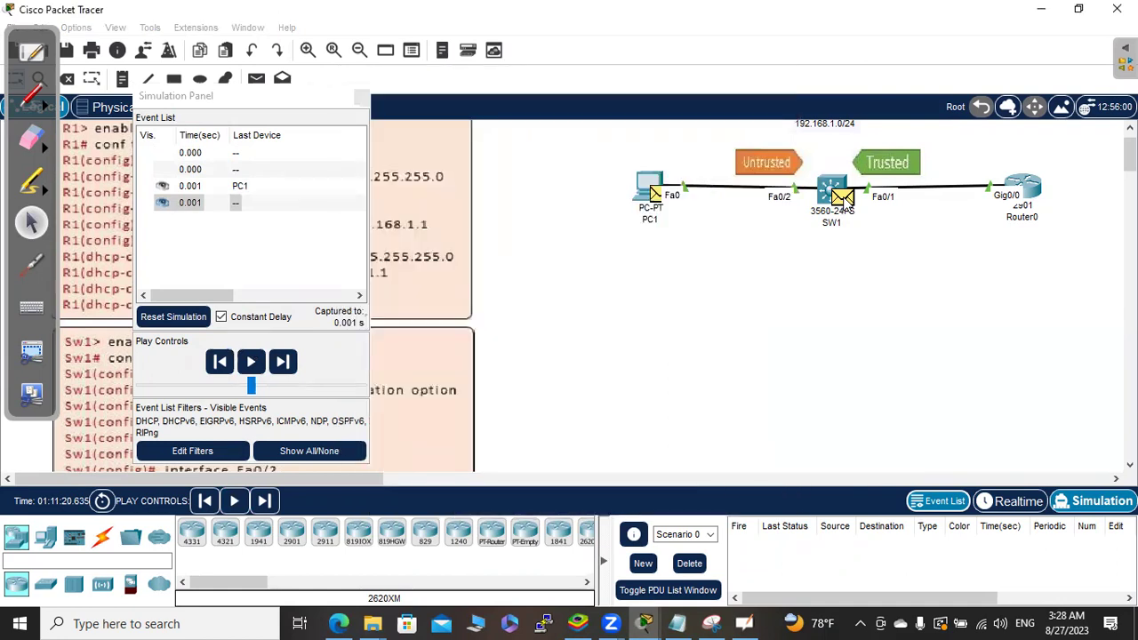
pyautogui.click(843, 197)
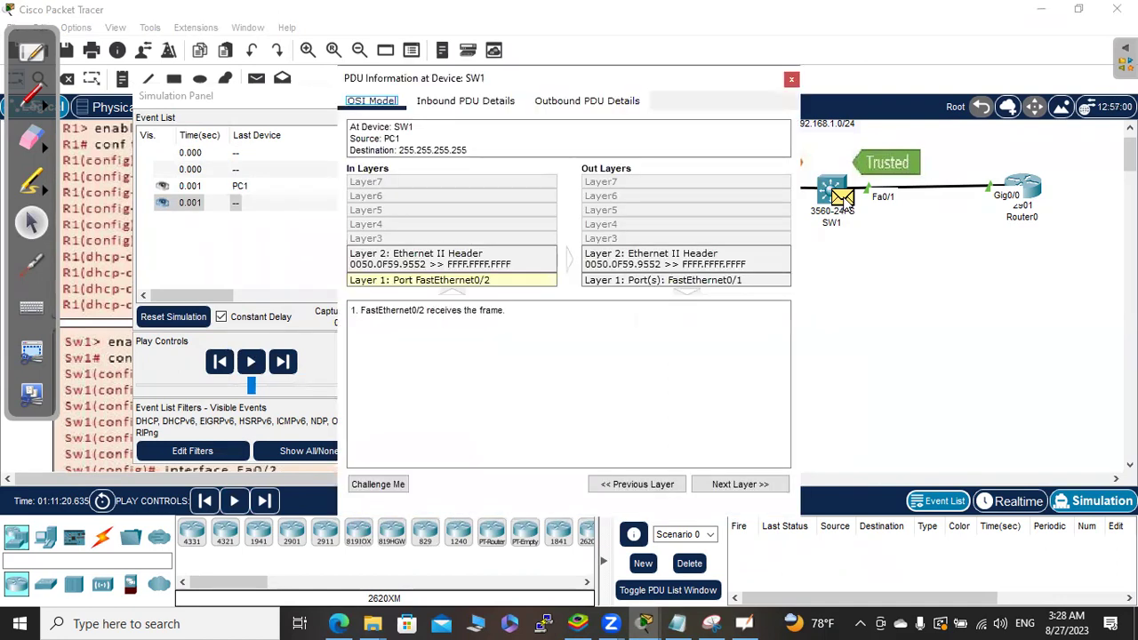
# Compare the inbound and outbound PDU details of the DHCP packet at SW1 down to the option fields, and close the PDU information
pyautogui.click(442, 102)
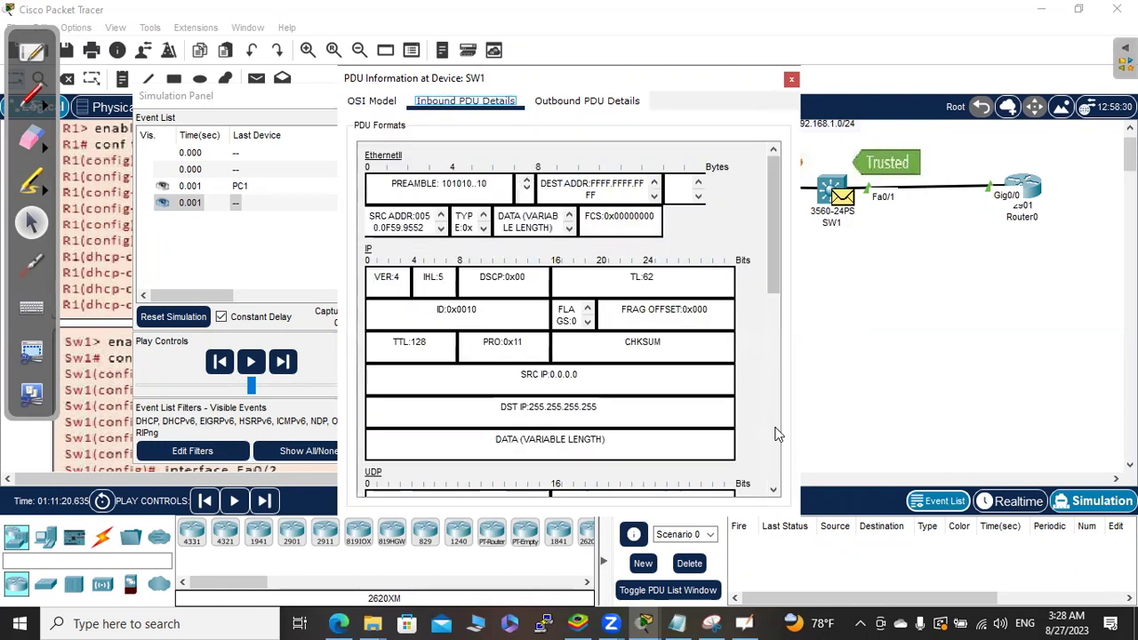
pyautogui.scroll(-5, 758, 411)
pyautogui.scroll(-2, 773, 459)
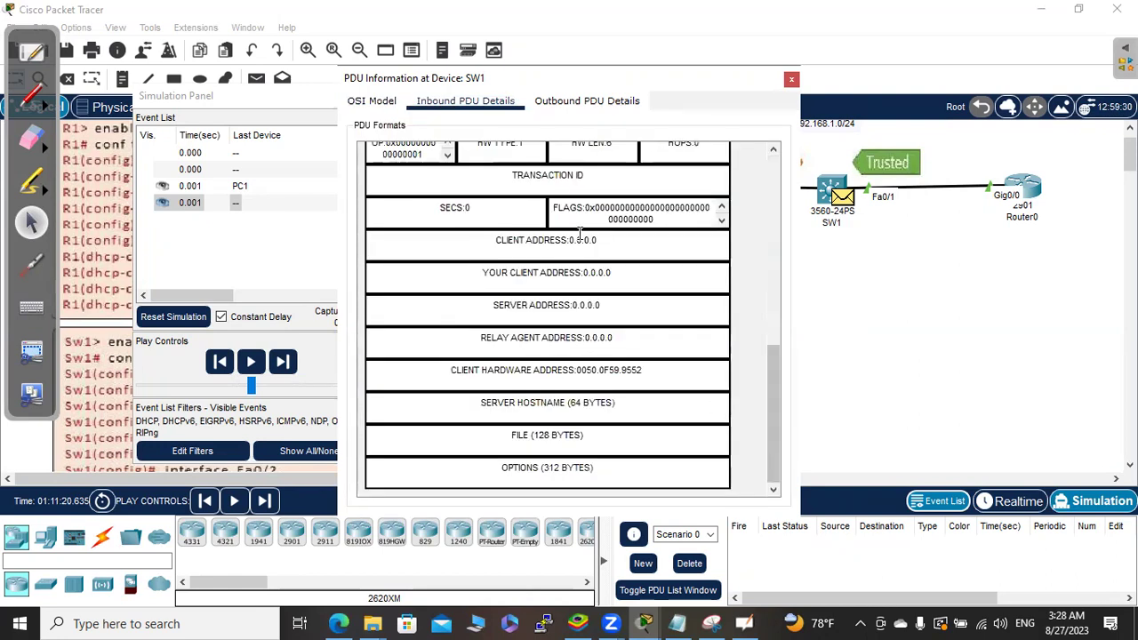
pyautogui.click(561, 102)
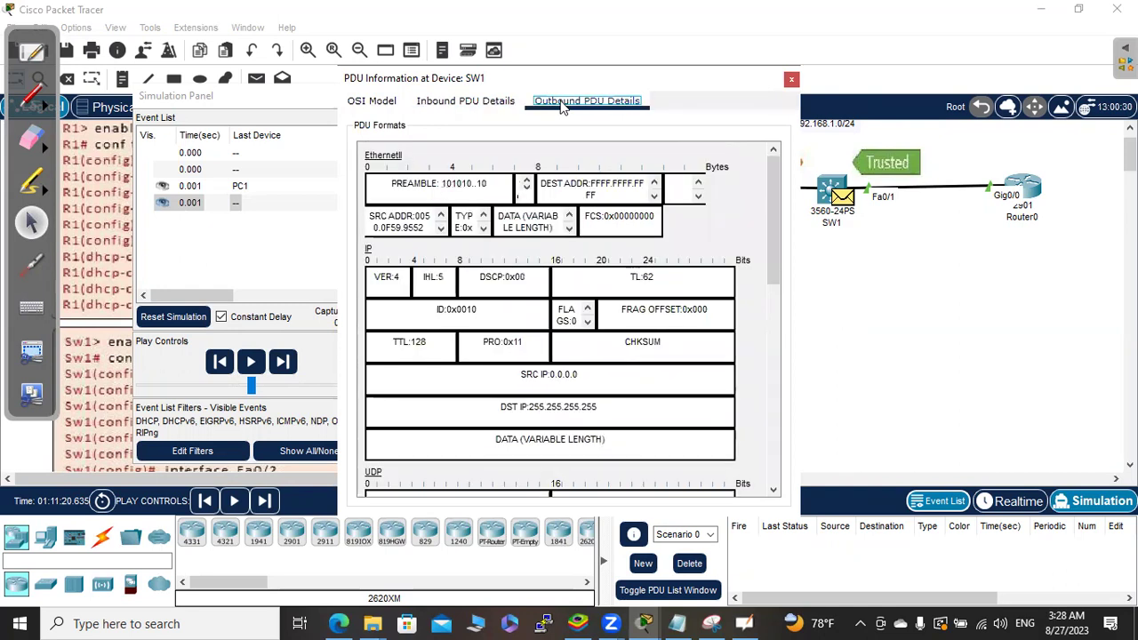
pyautogui.scroll(-7, 770, 472)
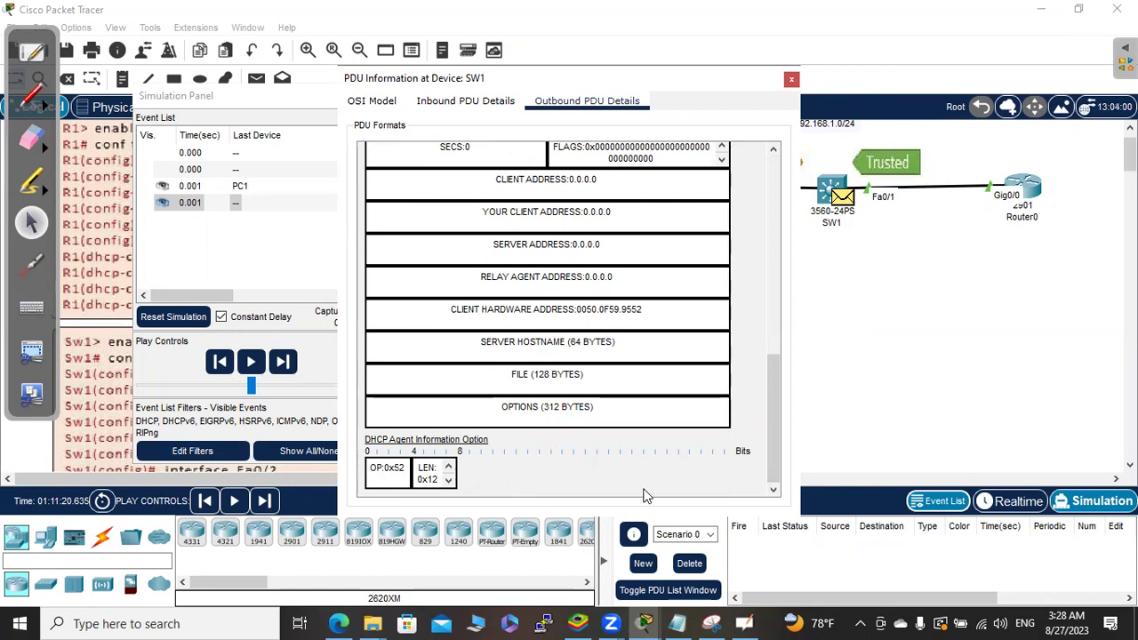
pyautogui.click(452, 105)
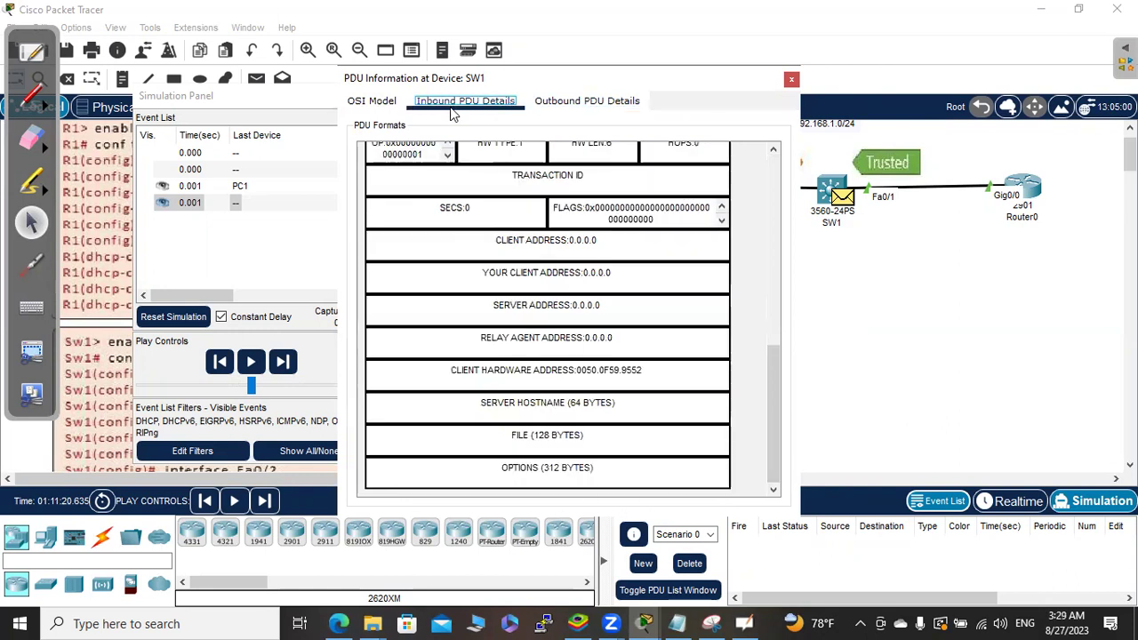
pyautogui.click(772, 489)
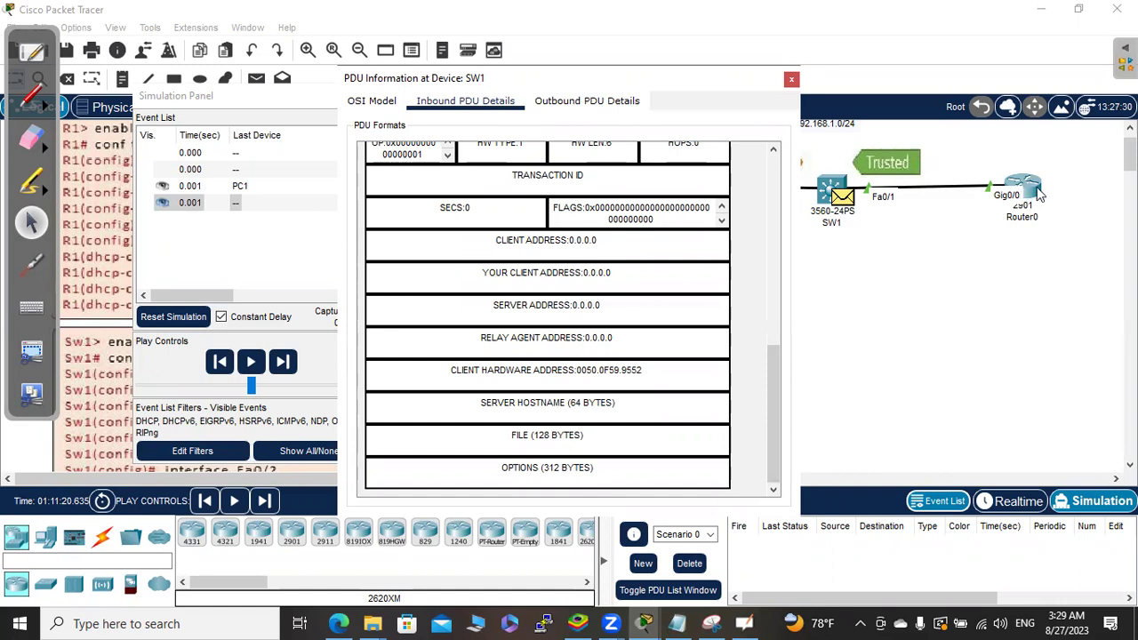
pyautogui.click(790, 80)
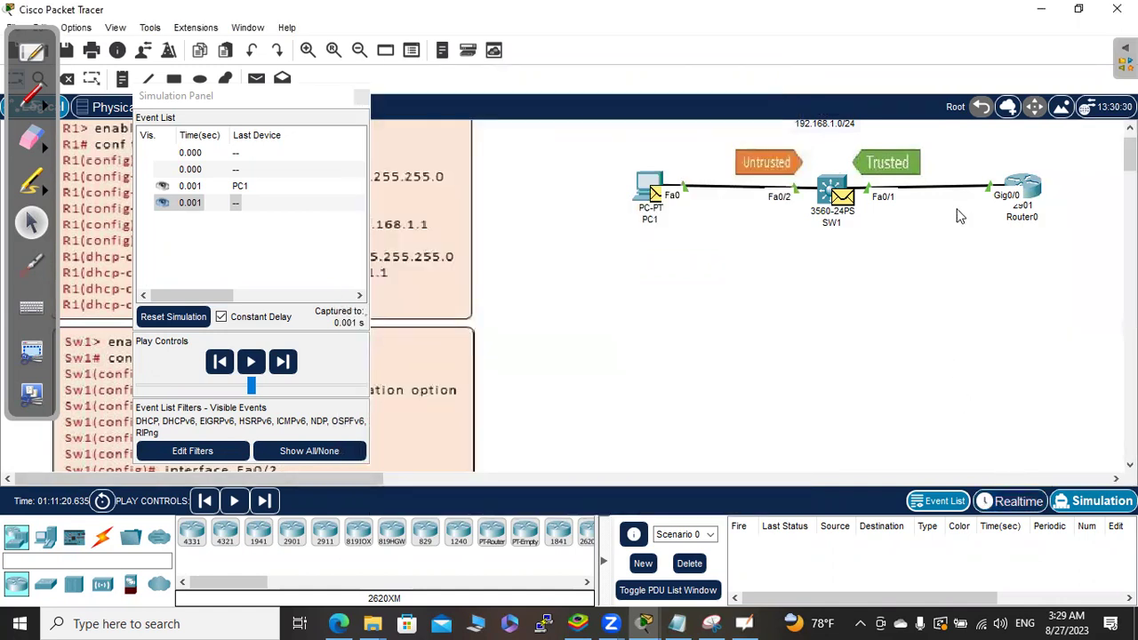
# Reset the network without keeping unsaved configurations and close the Simulation Panel
pyautogui.click(102, 501)
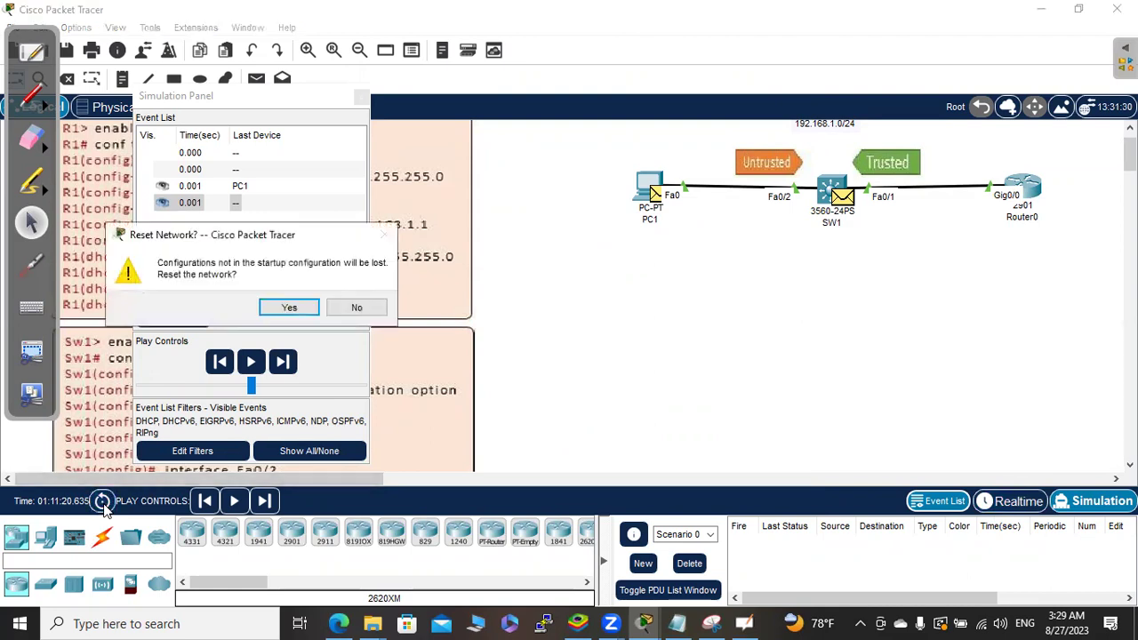
pyautogui.click(283, 307)
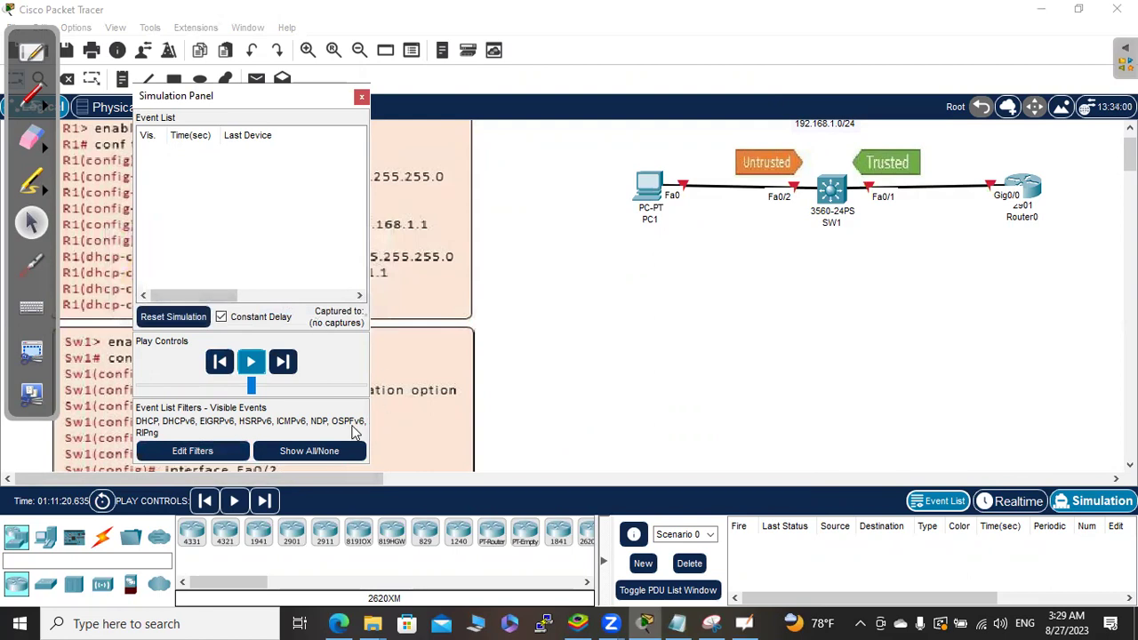
pyautogui.click(362, 97)
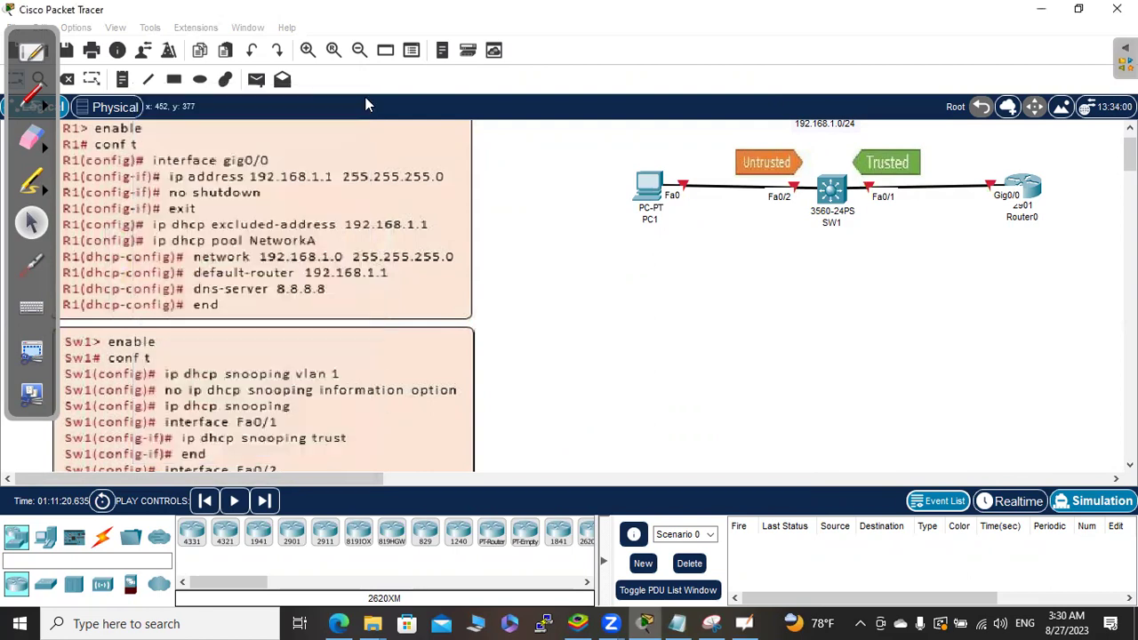
pyautogui.click(103, 502)
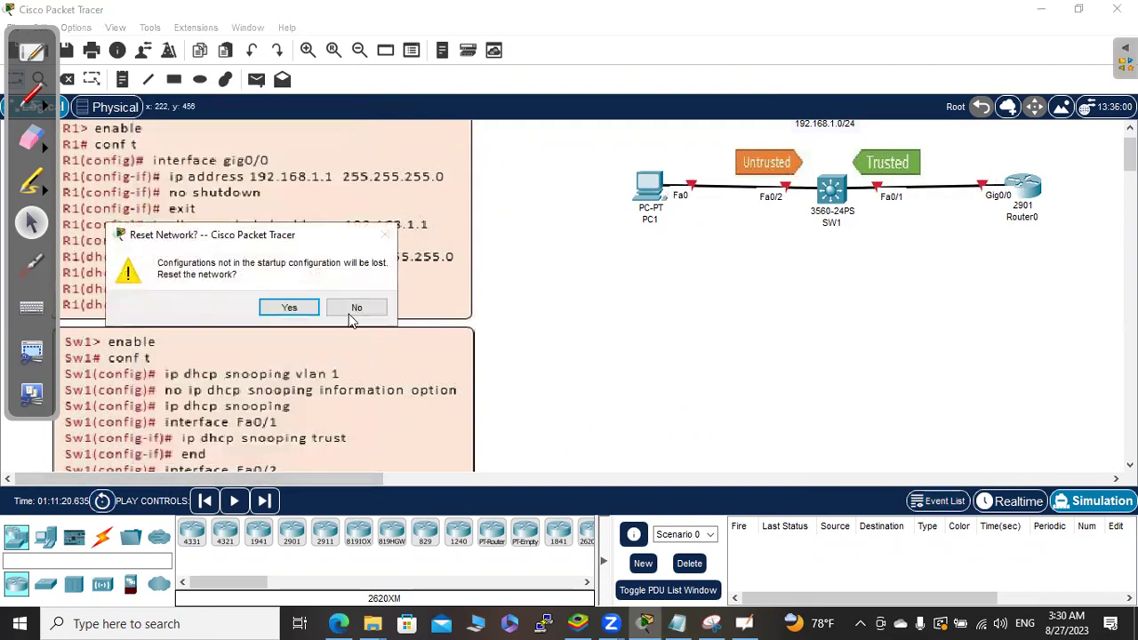
pyautogui.click(302, 312)
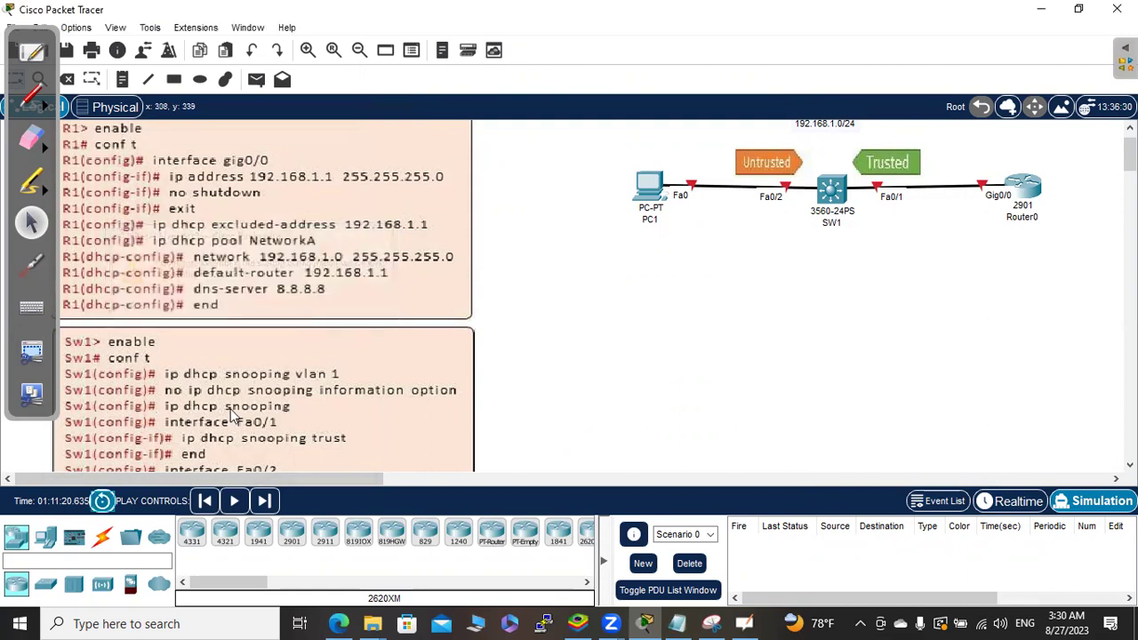
# Return to Realtime mode, reset the network once more and fast-forward the network time
pyautogui.click(235, 501)
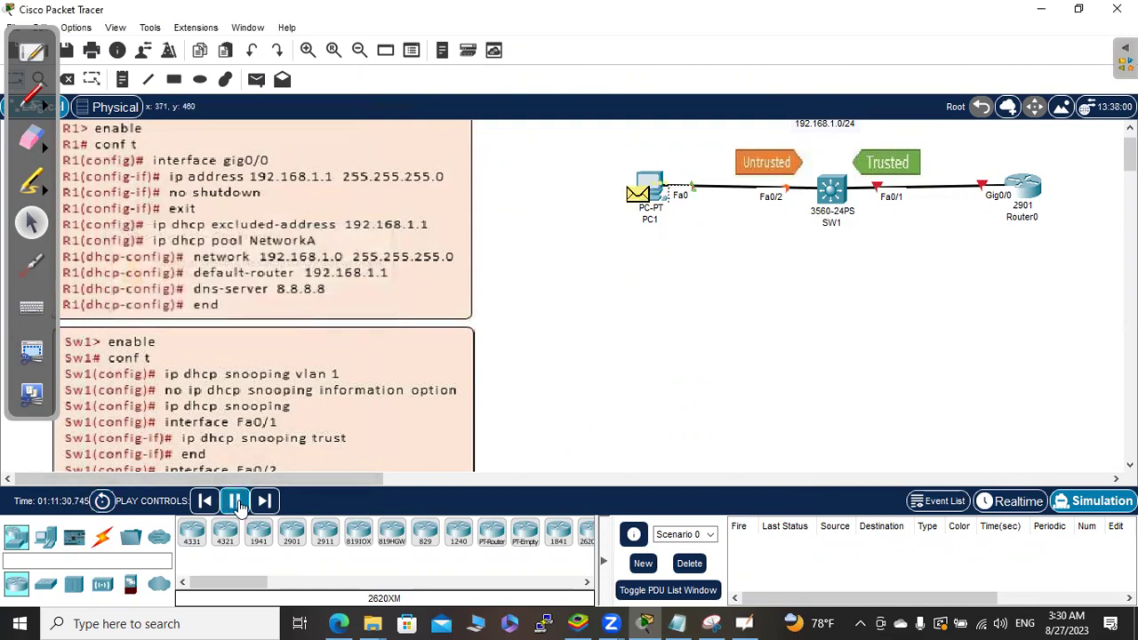
pyautogui.click(1018, 504)
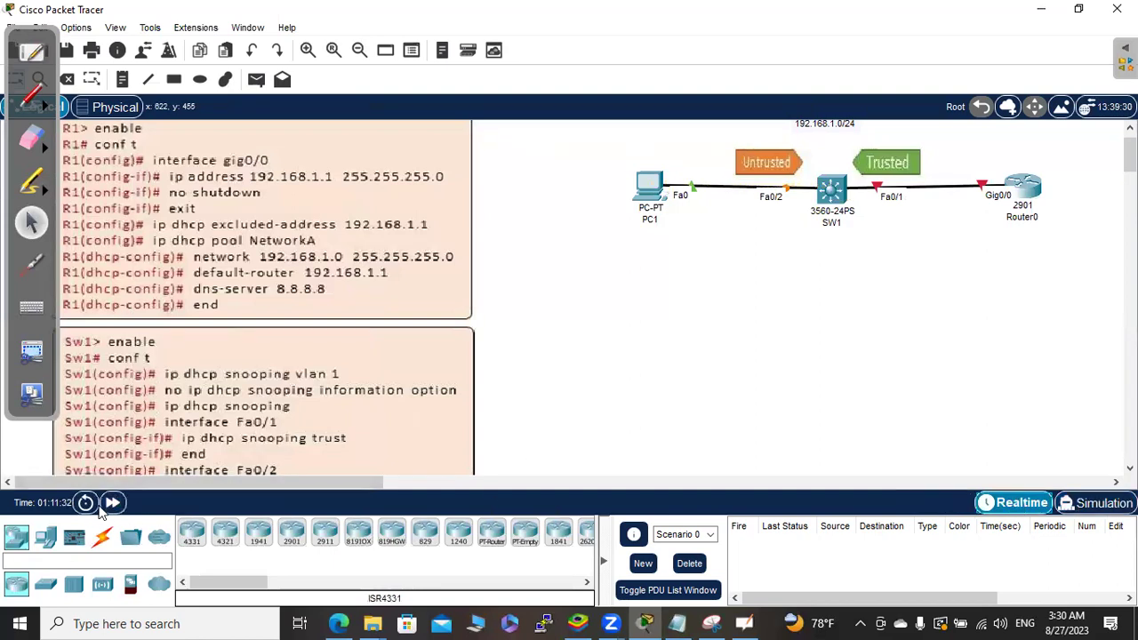
pyautogui.click(92, 507)
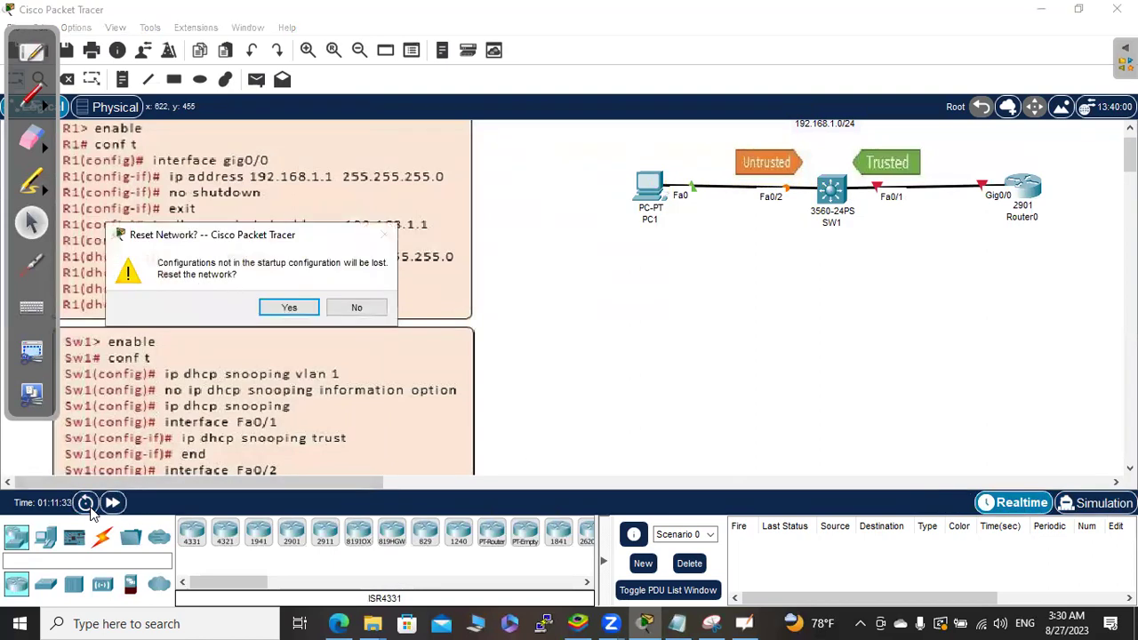
pyautogui.click(287, 308)
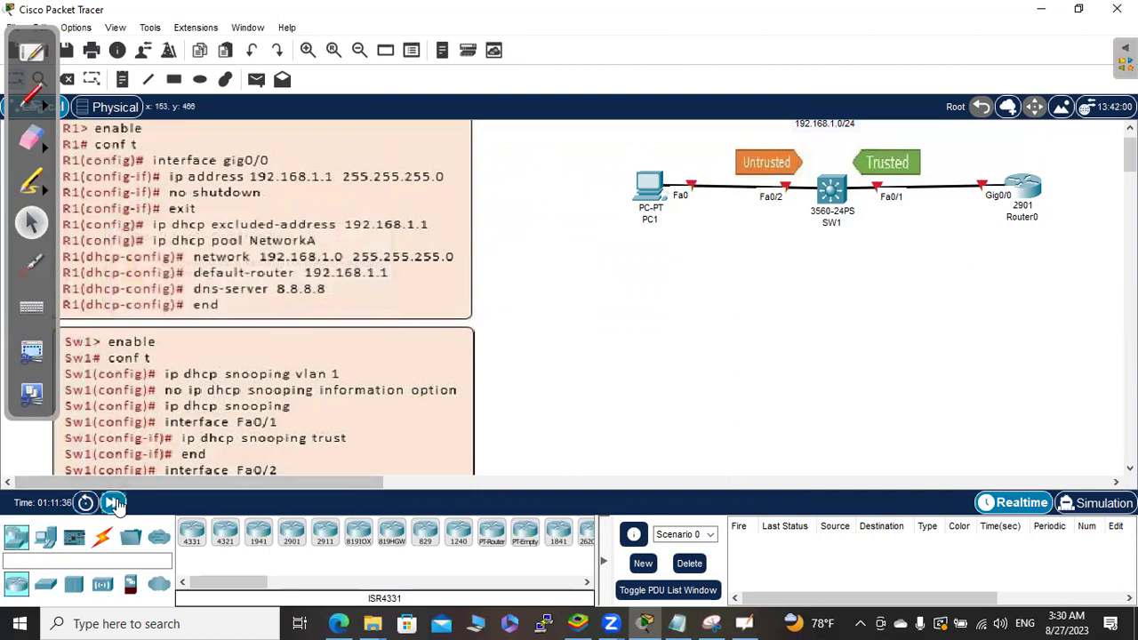
pyautogui.click(113, 502)
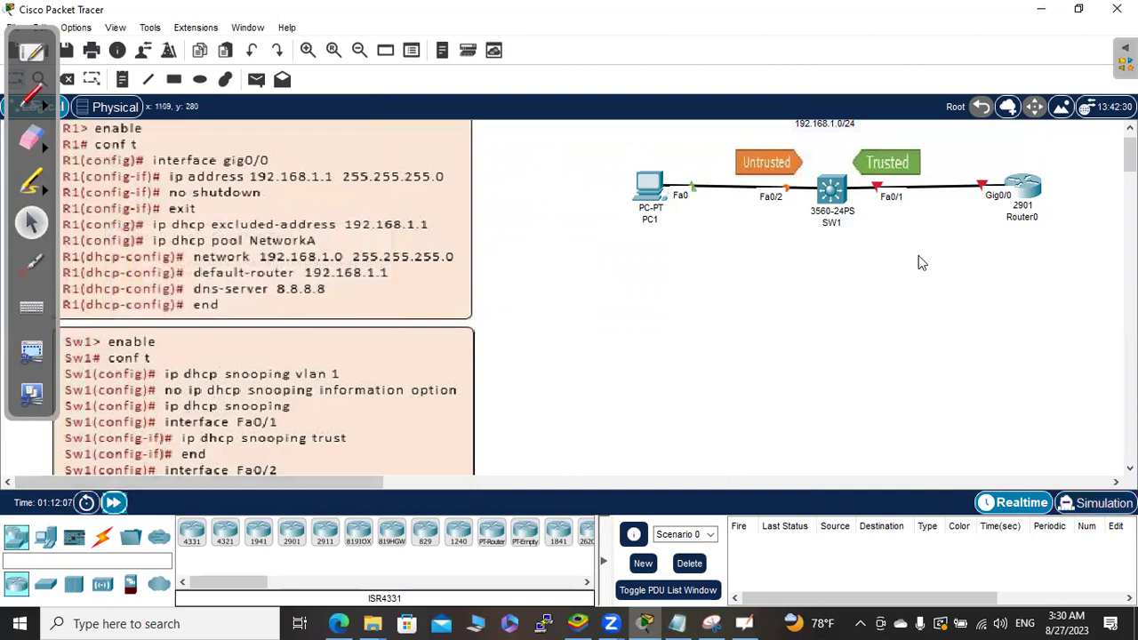
# Open Router0's command line, switch to the configuration file in Notepad and copy !no ip dhcp snooping information option to the end of the file
pyautogui.click(1031, 189)
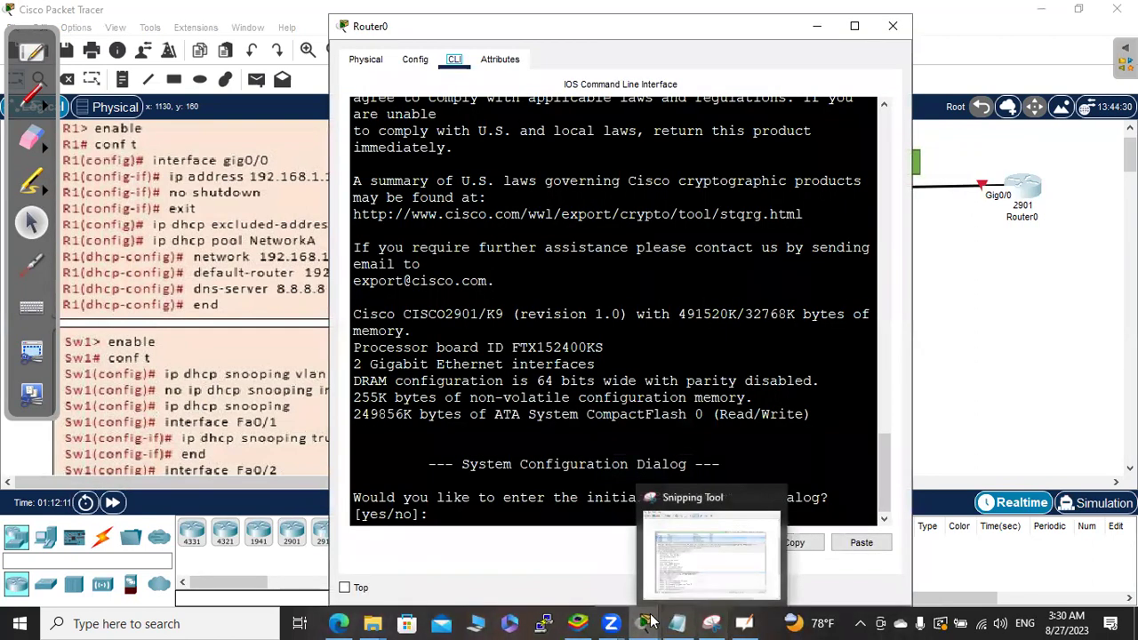
pyautogui.click(678, 624)
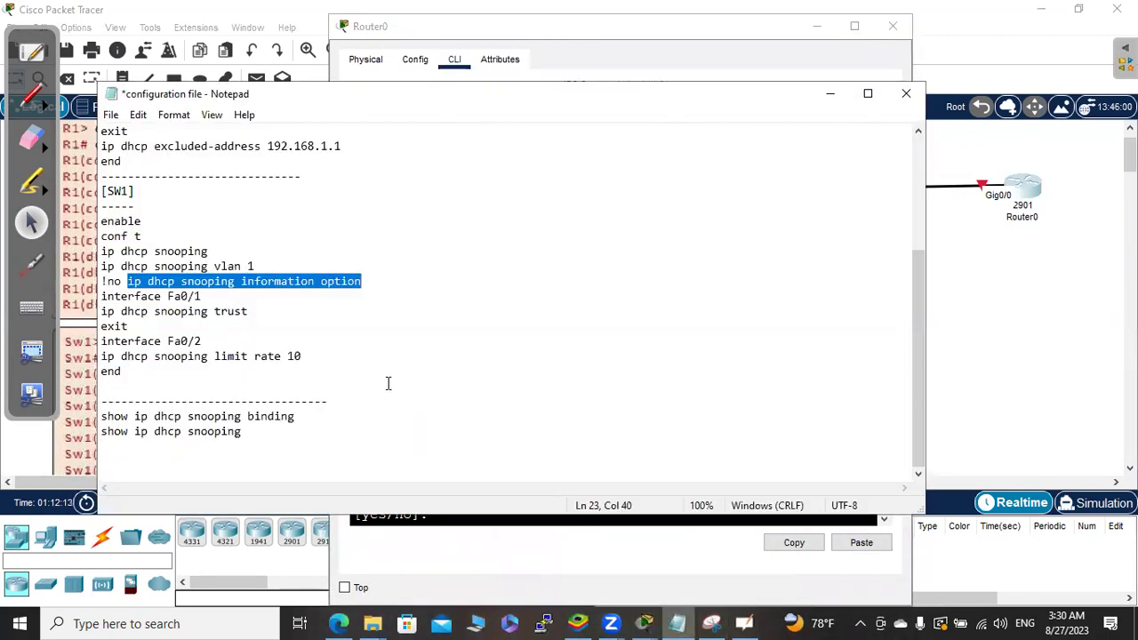
pyautogui.moveTo(373, 283); pyautogui.dragTo(104, 283)
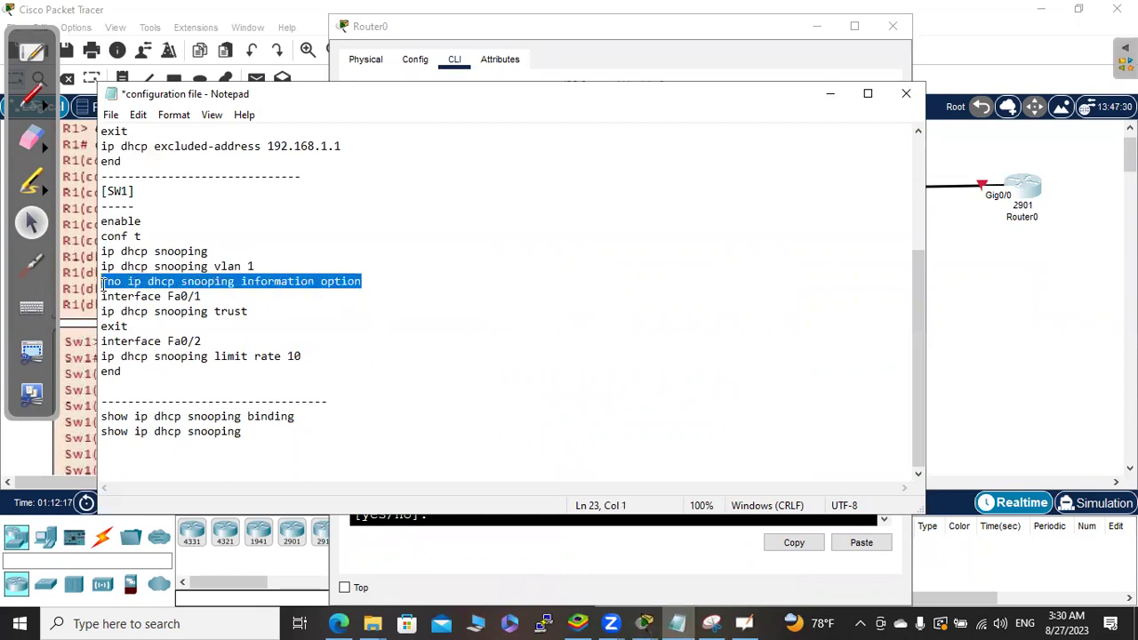
pyautogui.rightClick(104, 283)
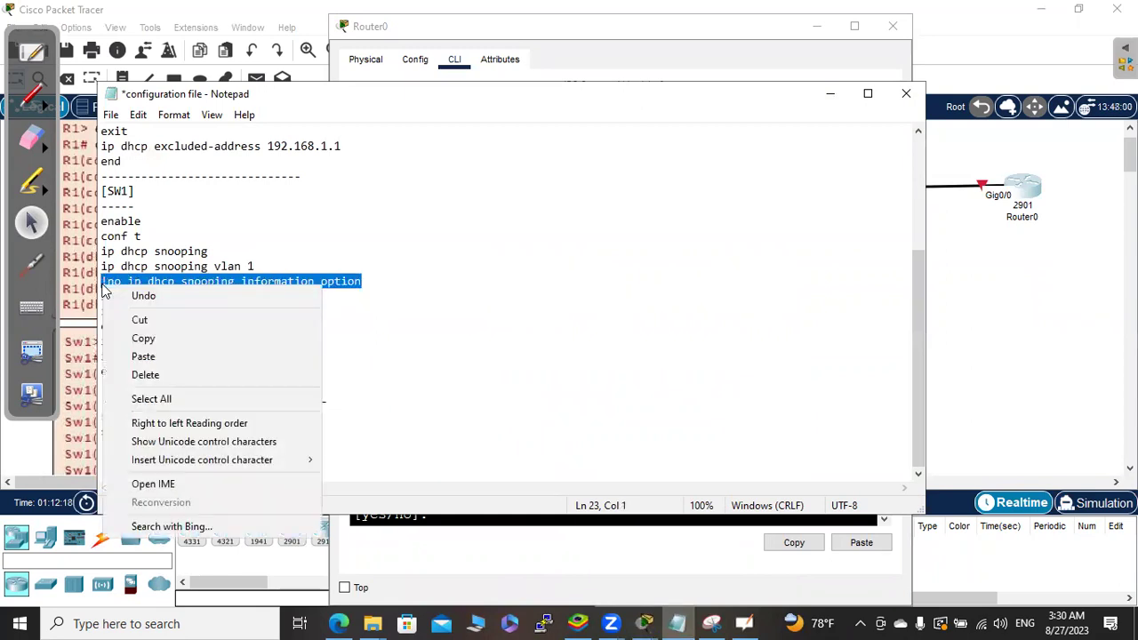
pyautogui.click(158, 341)
pyautogui.click(271, 456)
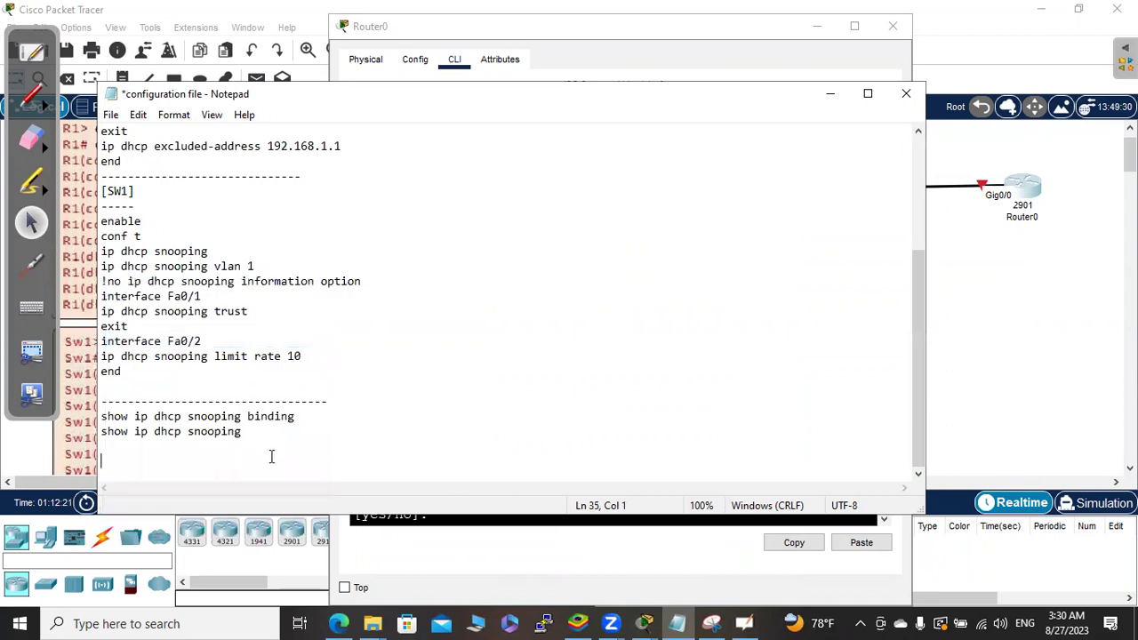
pyautogui.hotkey('ctrl', 'v')
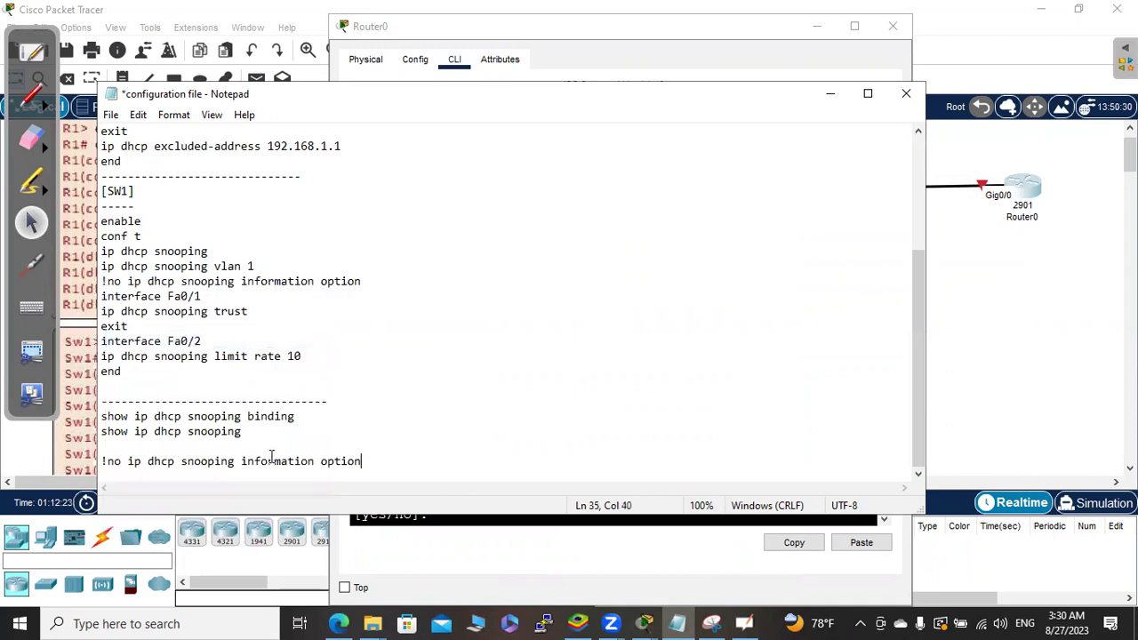
# Copy the line ip dhcp snooping limit rate 10 from the SW1 section to a new line at the end of the file
pyautogui.moveTo(303, 356); pyautogui.dragTo(96, 358)
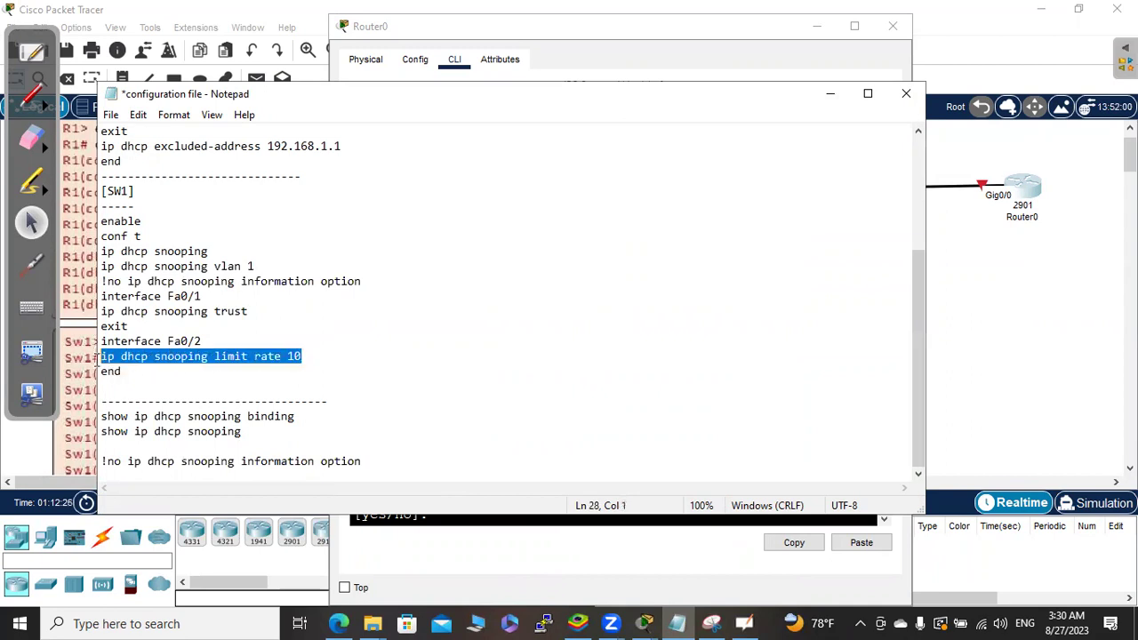
pyautogui.rightClick(114, 355)
pyautogui.click(217, 154)
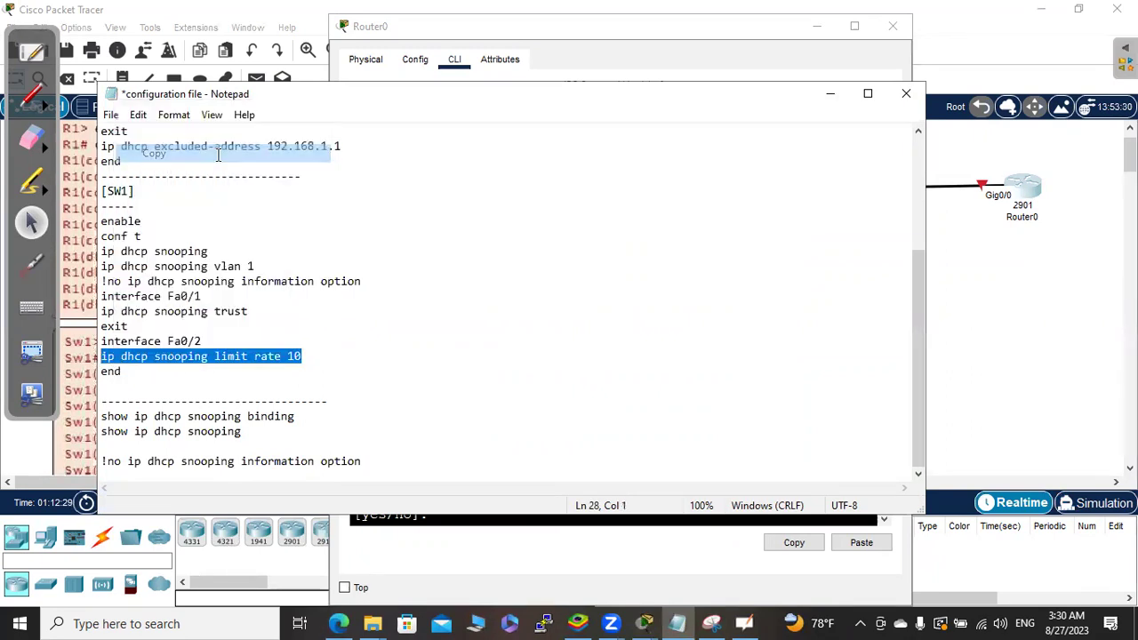
pyautogui.click(374, 460)
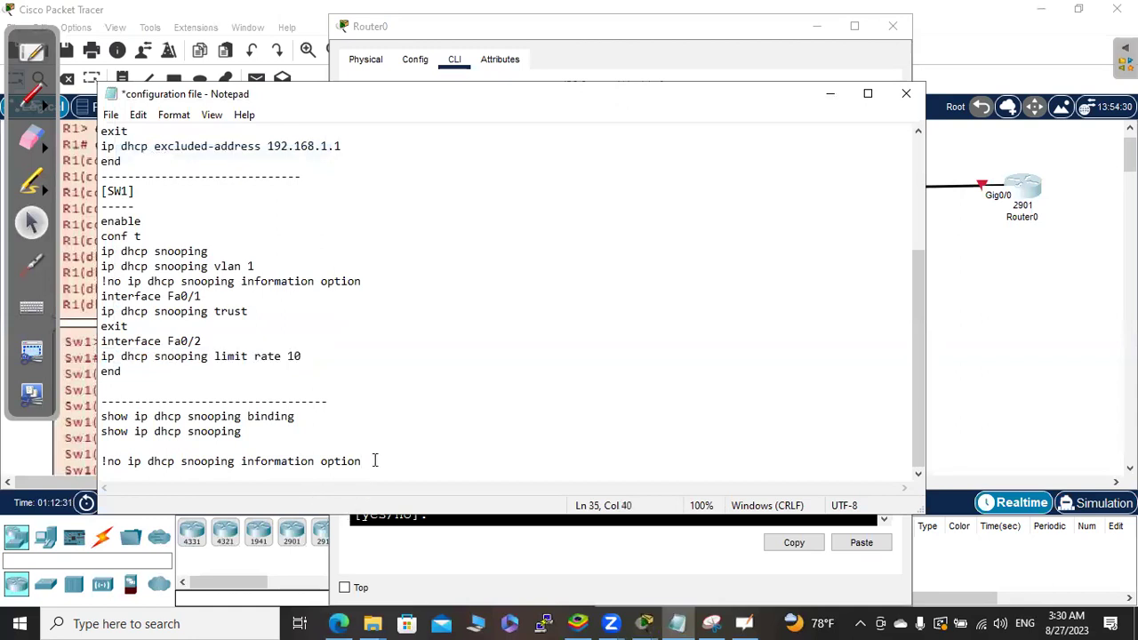
pyautogui.press('Return')
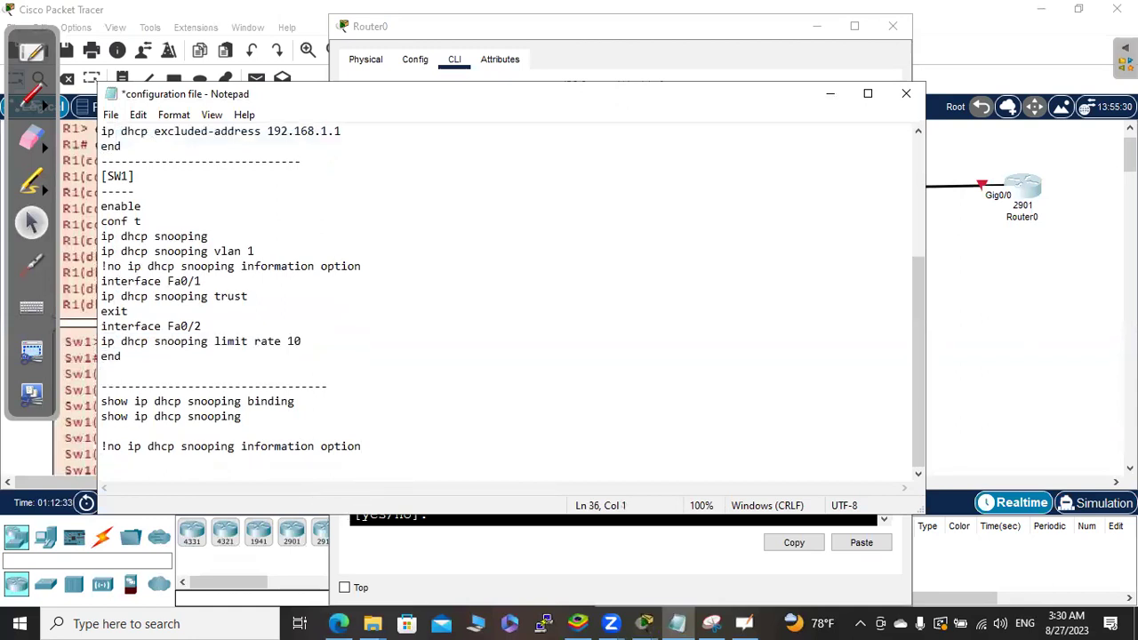
pyautogui.hotkey('ctrl', 'v')
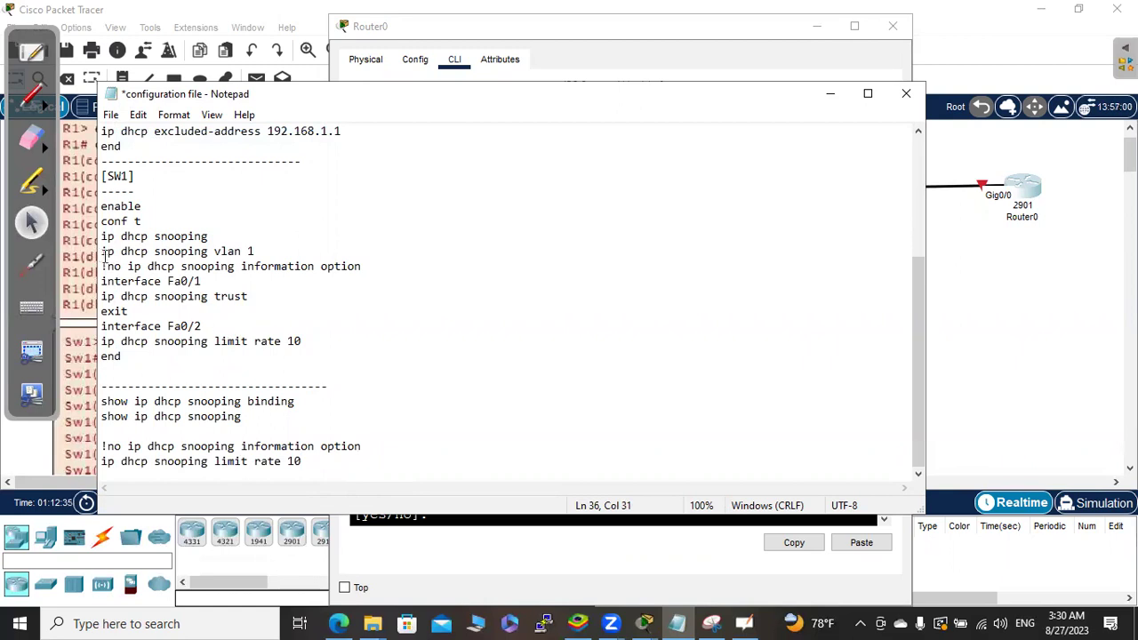
# Delete the original !no ip dhcp snooping information option and ip dhcp snooping limit rate 10 lines from the SW1 command block
pyautogui.moveTo(101, 266); pyautogui.dragTo(377, 264)
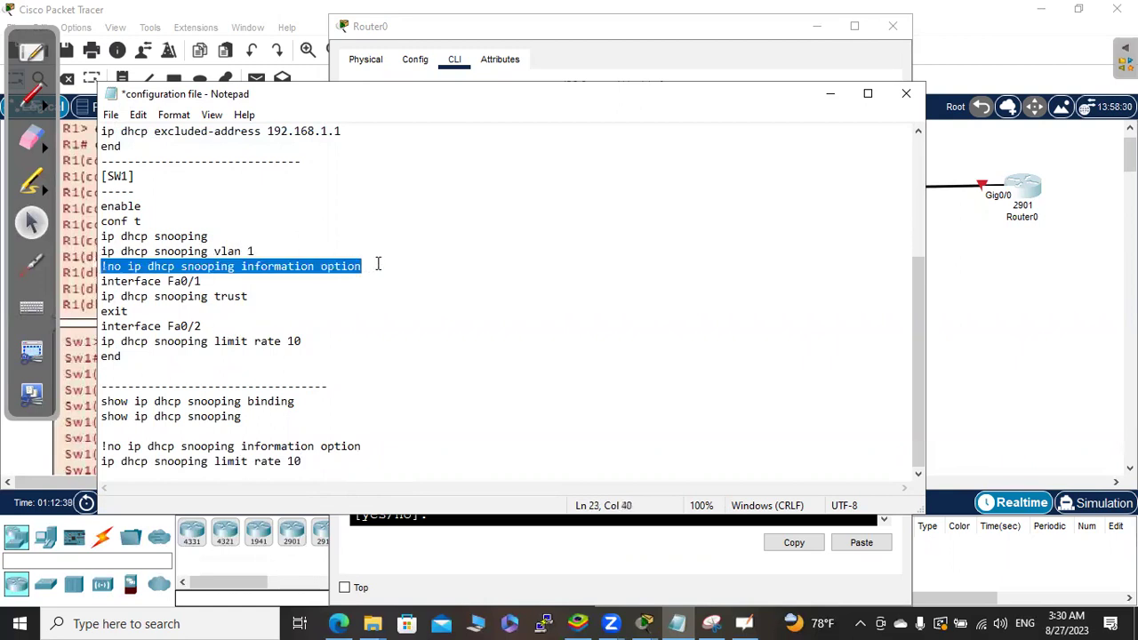
pyautogui.press('Delete')
pyautogui.moveTo(303, 341)
pyautogui.mouseDown()
pyautogui.moveTo(121, 340)
pyautogui.moveTo(197, 326)
pyautogui.moveTo(302, 344)
pyautogui.mouseUp()
pyautogui.click(101, 354)
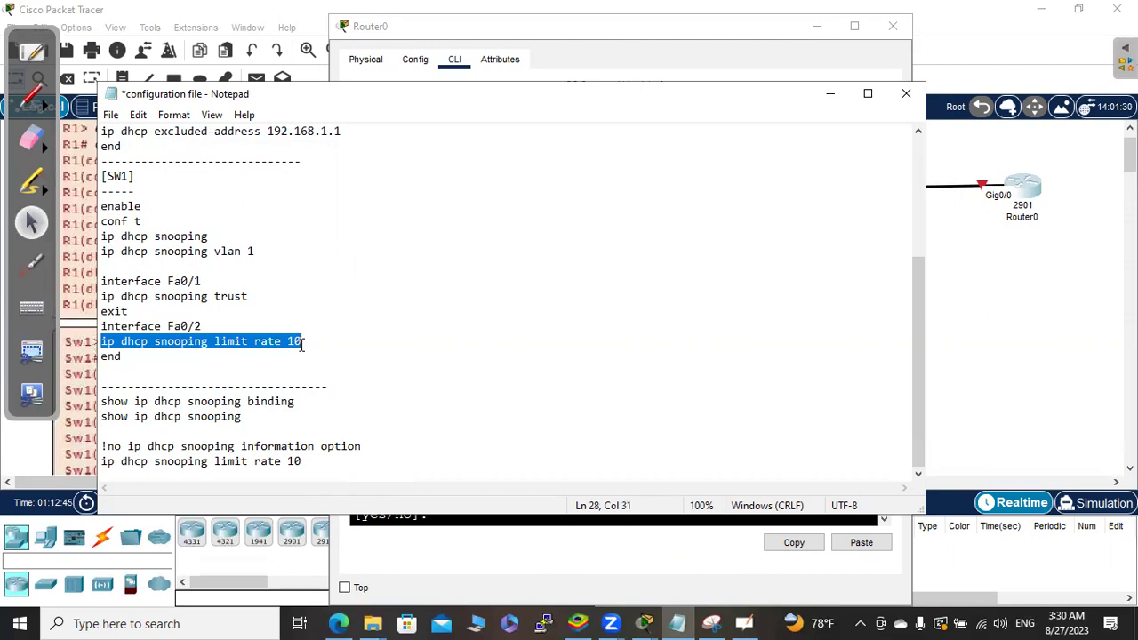
pyautogui.press('Delete')
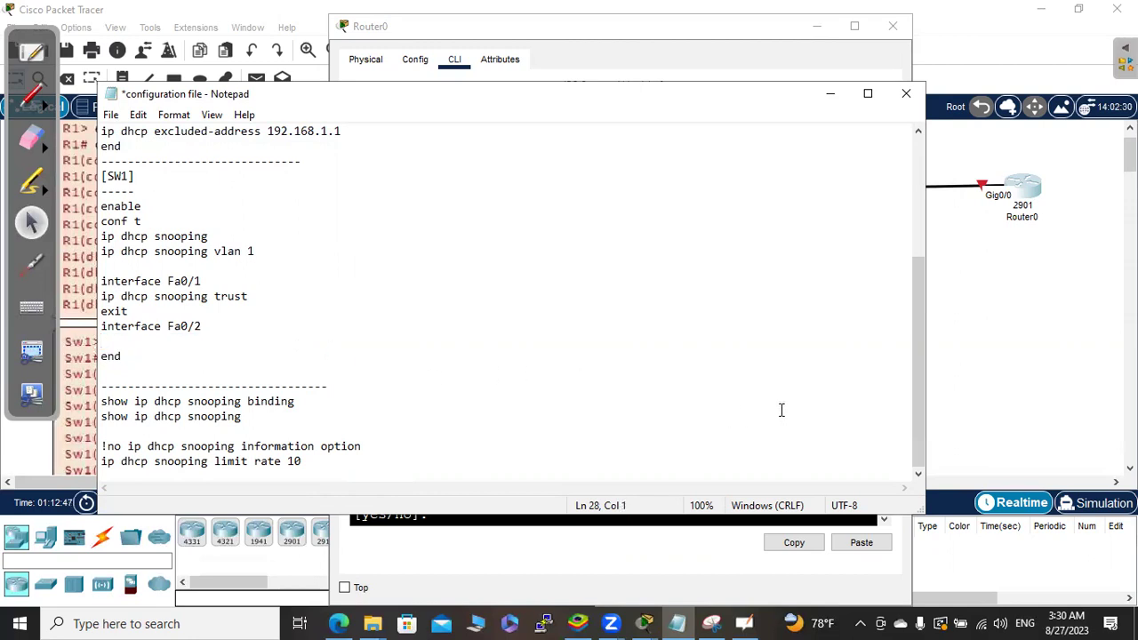
# Copy the R1 command block from enable through end in the configuration file
pyautogui.moveTo(920, 431); pyautogui.dragTo(871, 279)
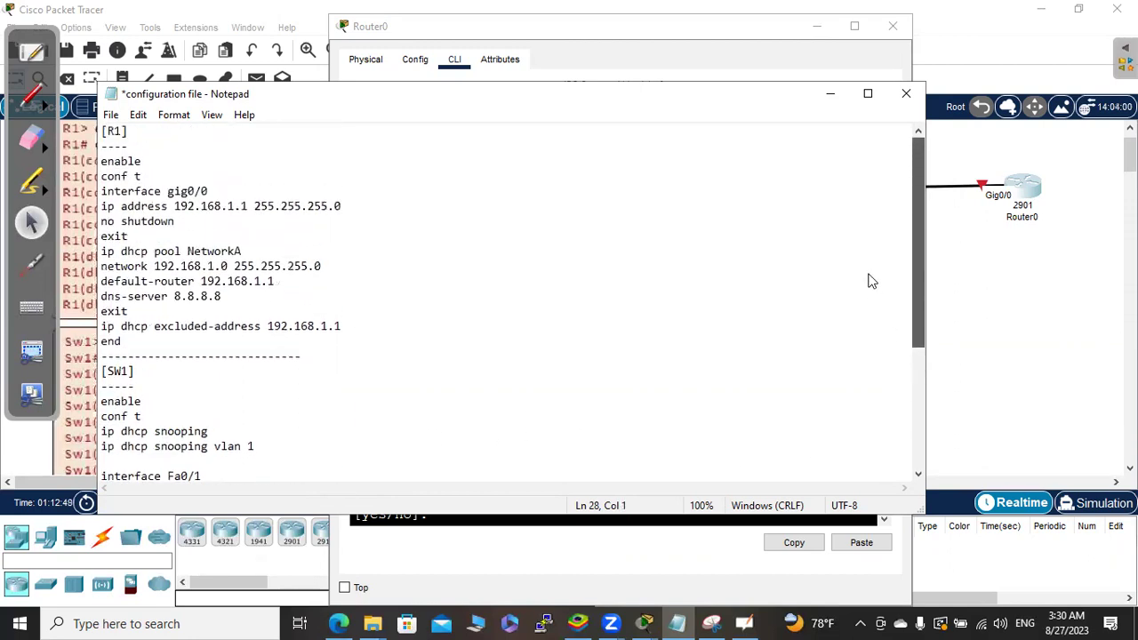
pyautogui.moveTo(101, 161); pyautogui.dragTo(73, 162)
pyautogui.click(312, 353)
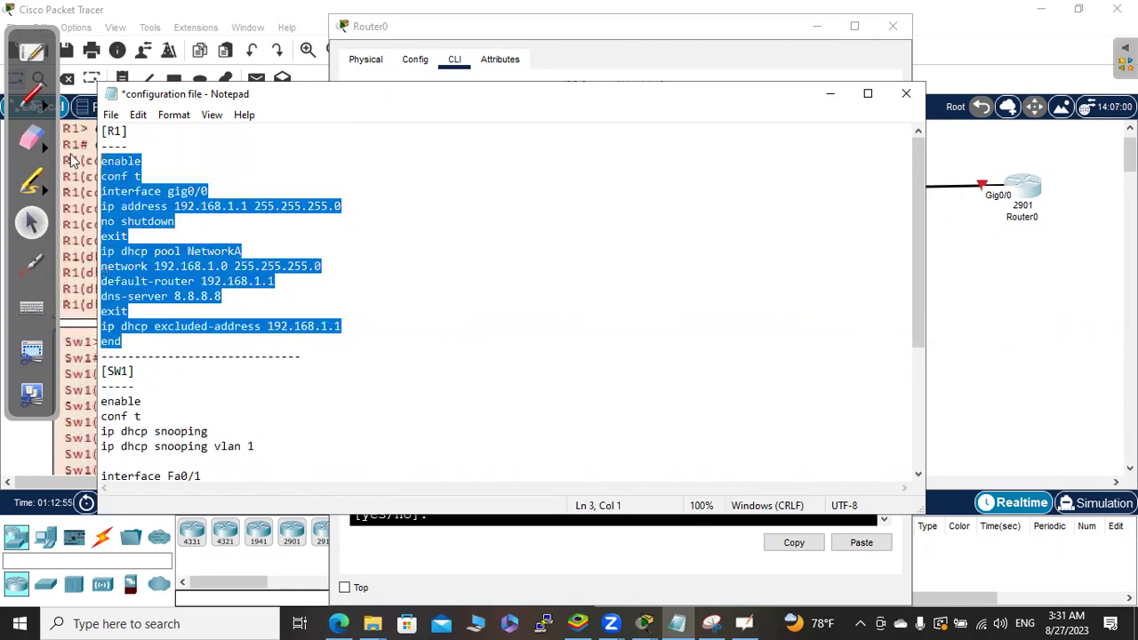
pyautogui.rightClick(112, 178)
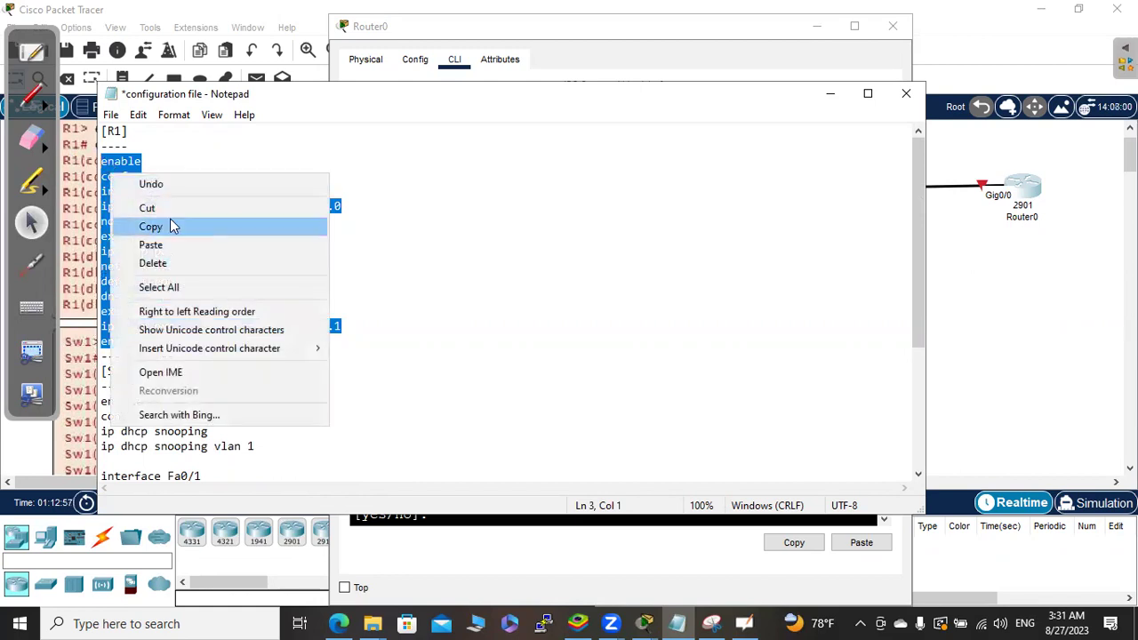
pyautogui.click(173, 227)
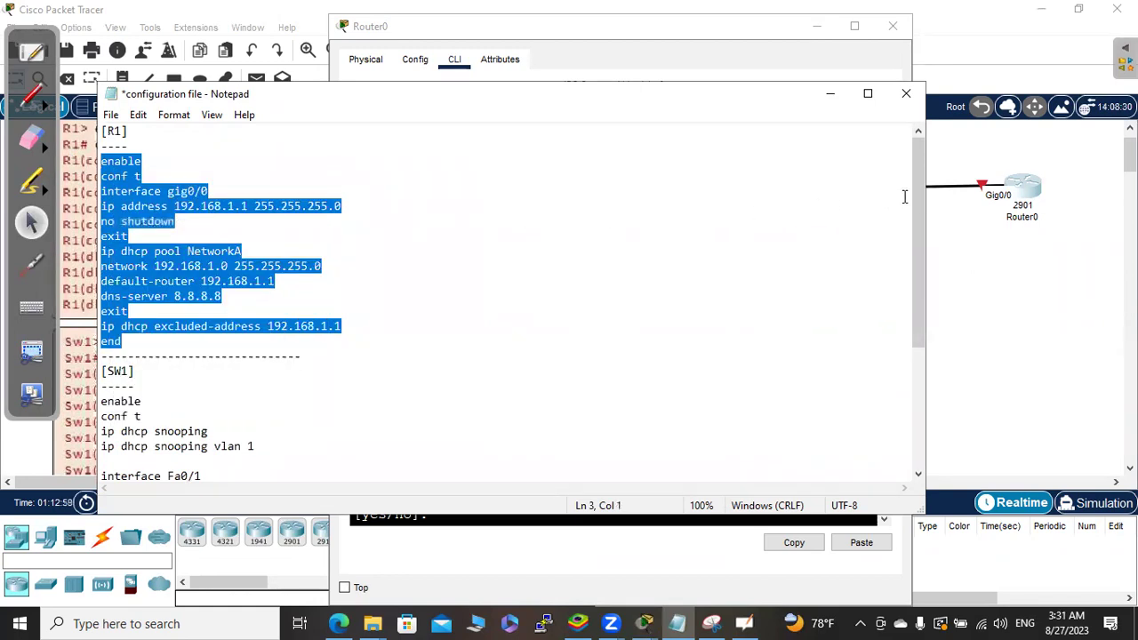
# Answer no to Router0's initial configuration dialog, paste the copied R1 commands into its command line and return to the topology
pyautogui.click(1014, 189)
pyautogui.click(860, 281)
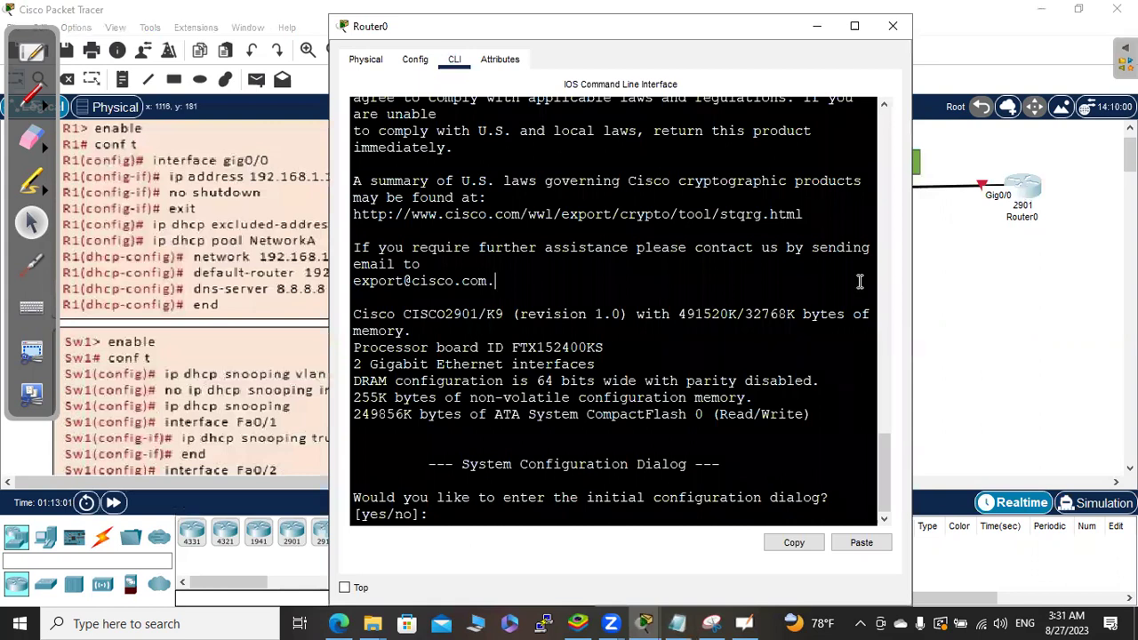
pyautogui.press('Return')
pyautogui.write('no')
pyautogui.press('Return')
pyautogui.press('Return')
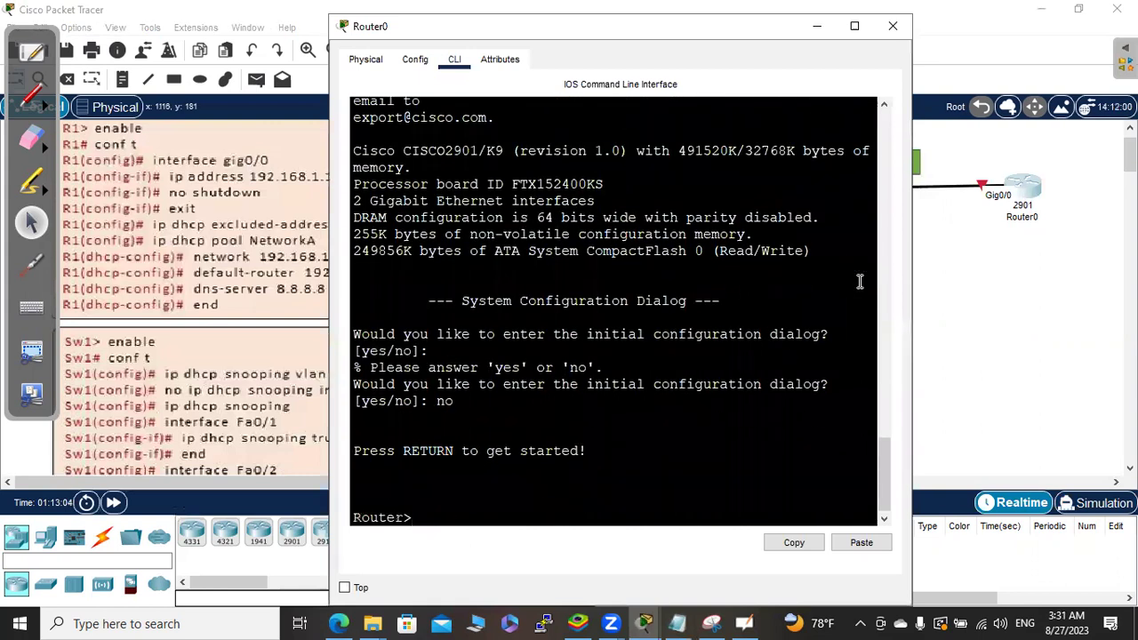
pyautogui.rightClick(829, 304)
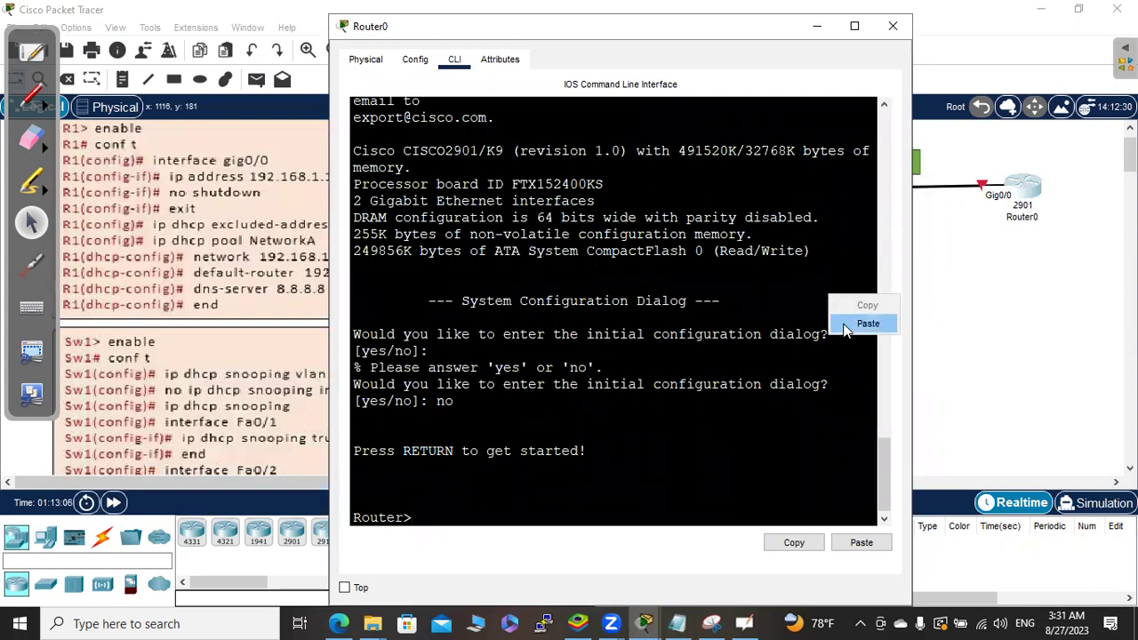
pyautogui.click(842, 321)
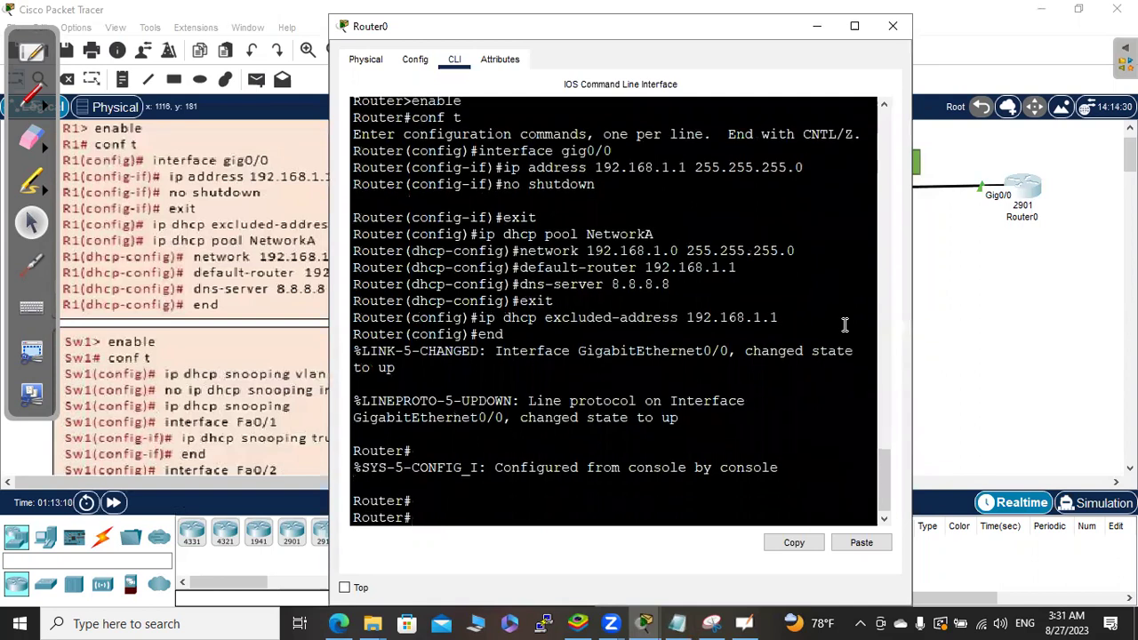
pyautogui.click(987, 362)
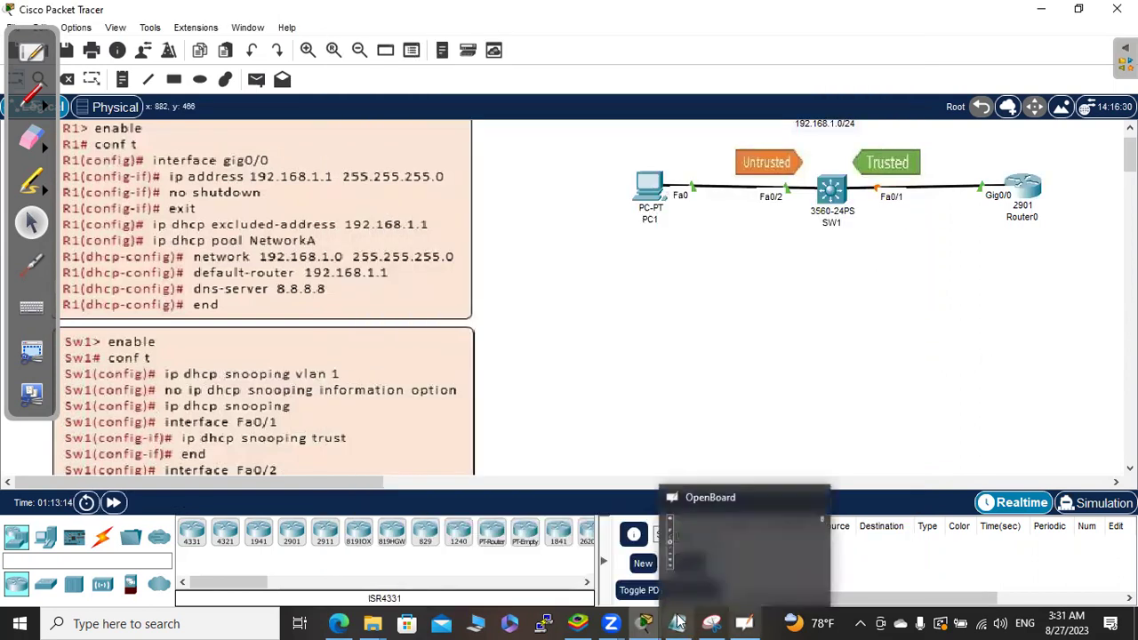
# Switch back to the configuration file in Notepad and copy the SW1 command block from enable through end
pyautogui.click(656, 576)
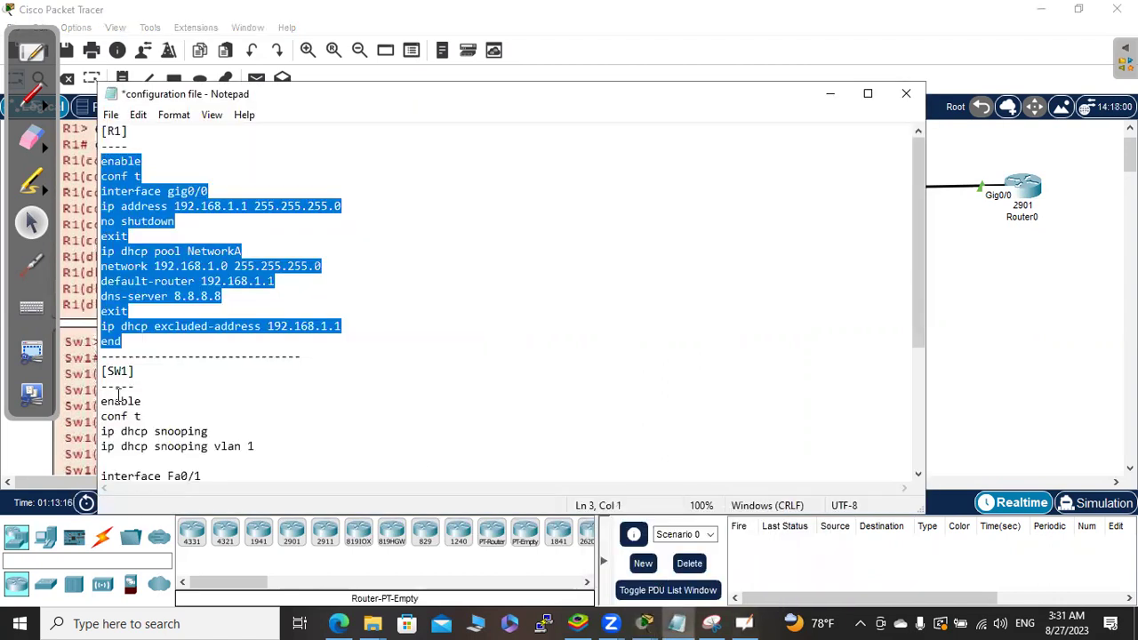
pyautogui.moveTo(101, 401); pyautogui.dragTo(268, 359)
pyautogui.rightClick(165, 289)
pyautogui.click(228, 340)
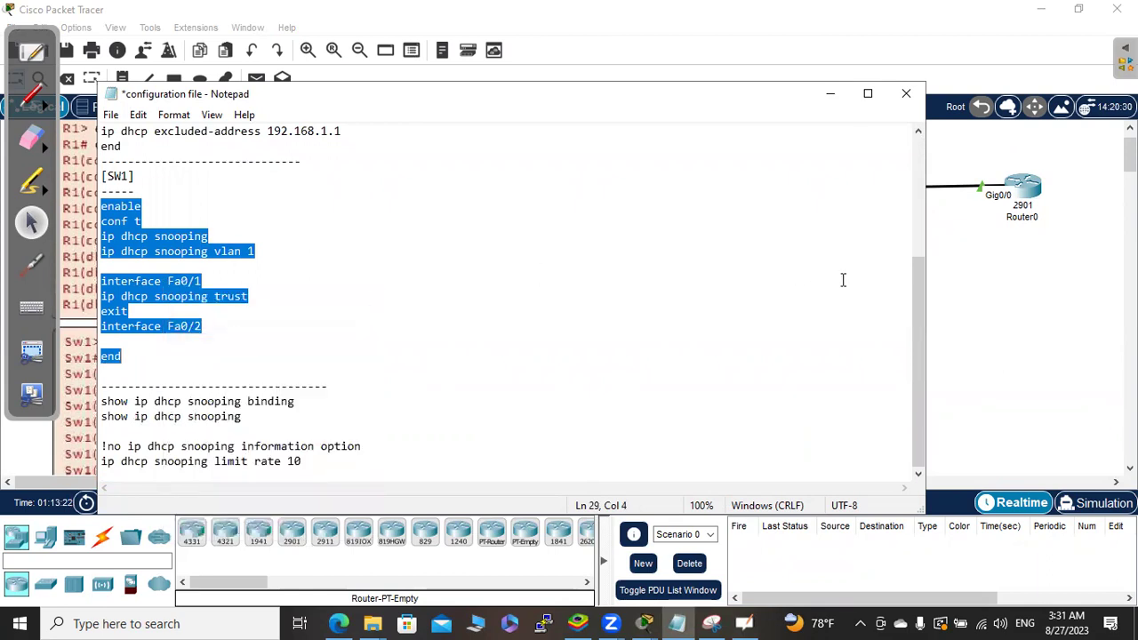
# Open SW1's command line in Packet Tracer, answer no to the initial configuration dialog and paste the copied SW1 commands
pyautogui.click(935, 295)
pyautogui.click(830, 184)
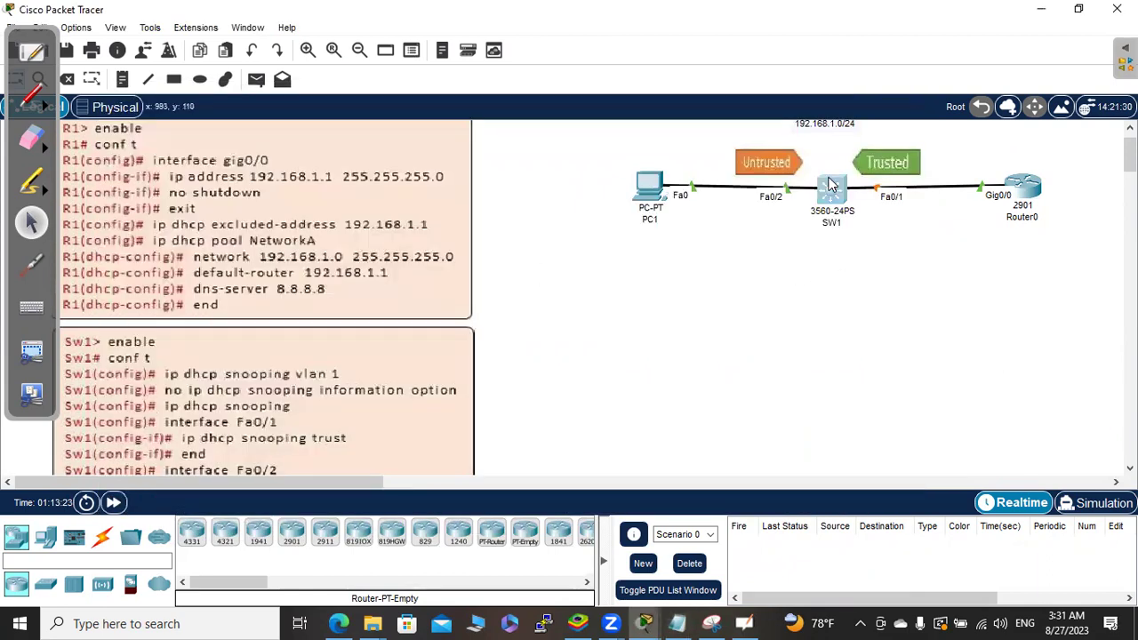
pyautogui.press('Return')
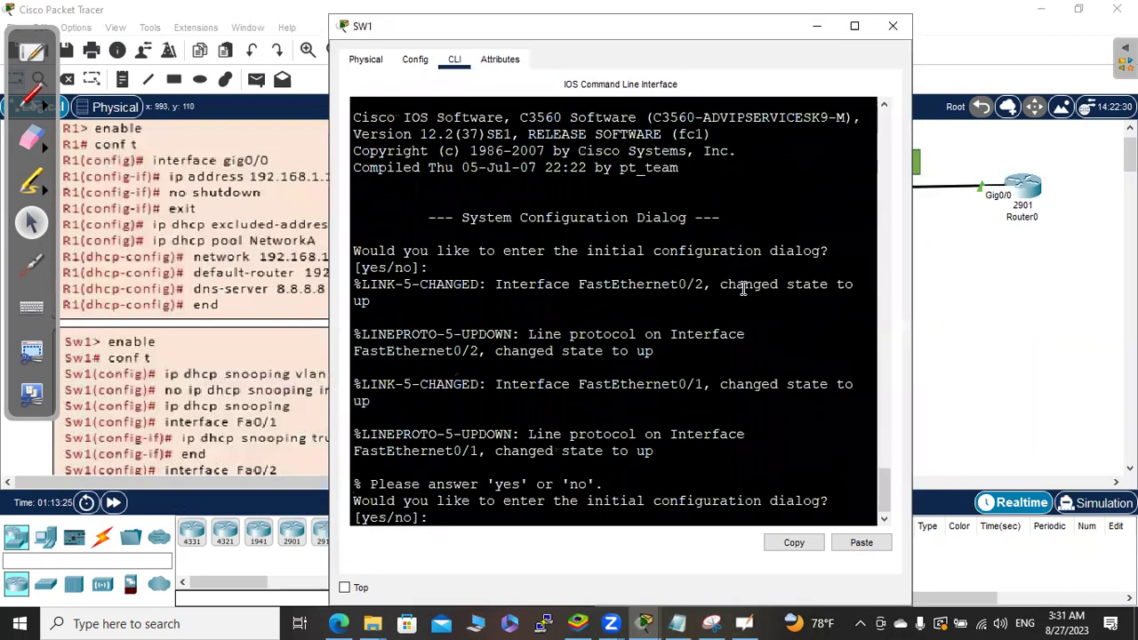
pyautogui.press('Return')
pyautogui.press('Return')
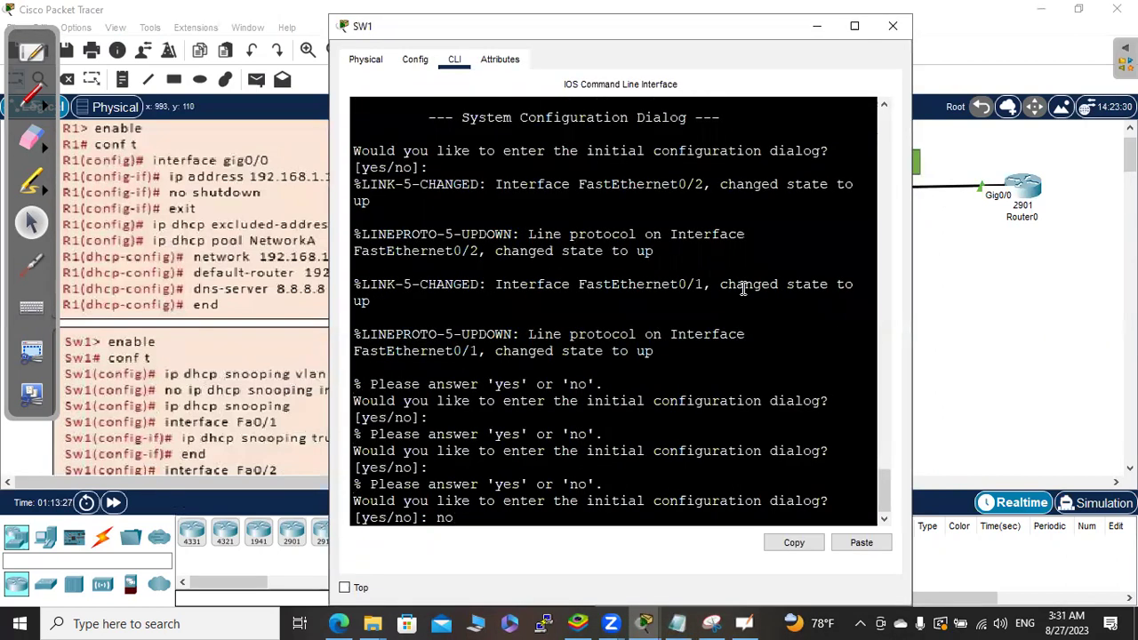
pyautogui.write('no')
pyautogui.press('Return')
pyautogui.press('Return')
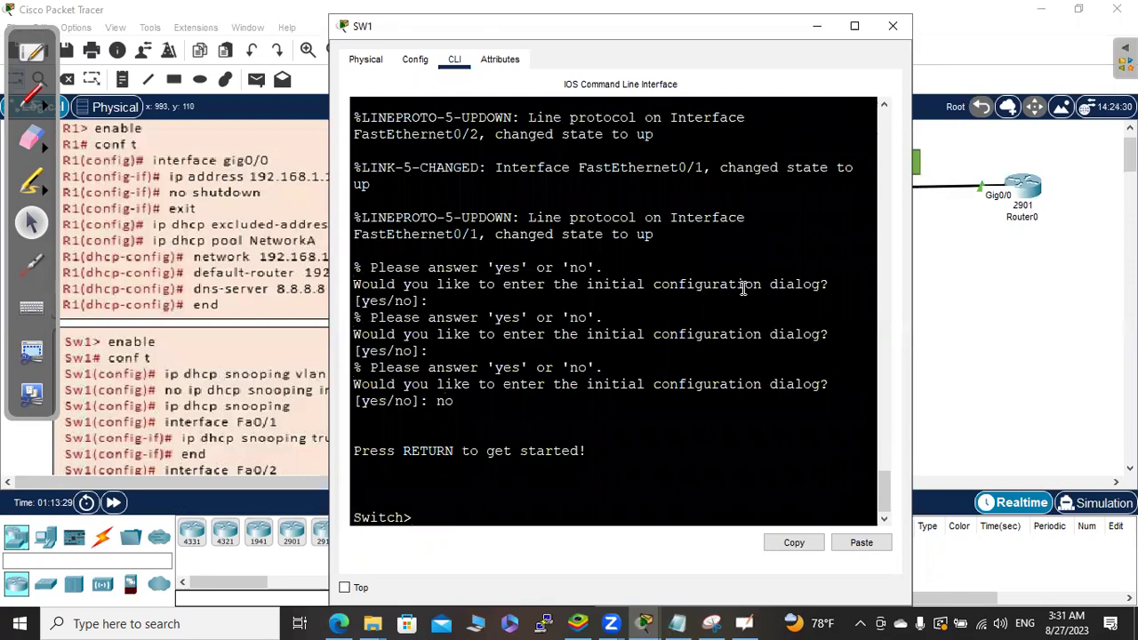
pyautogui.rightClick(655, 383)
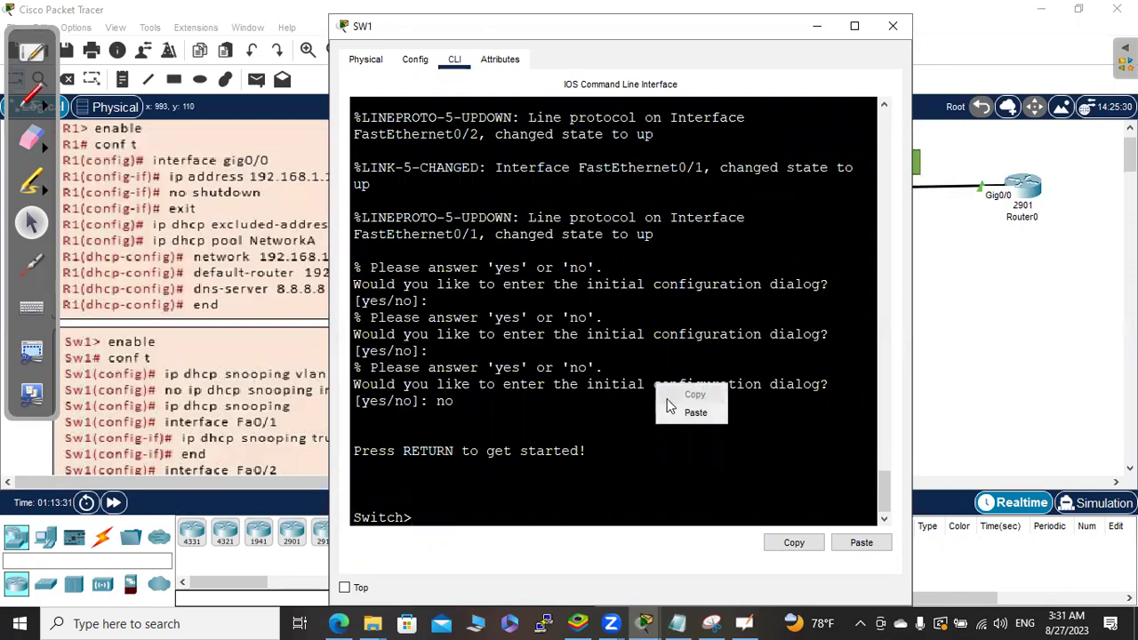
pyautogui.click(677, 410)
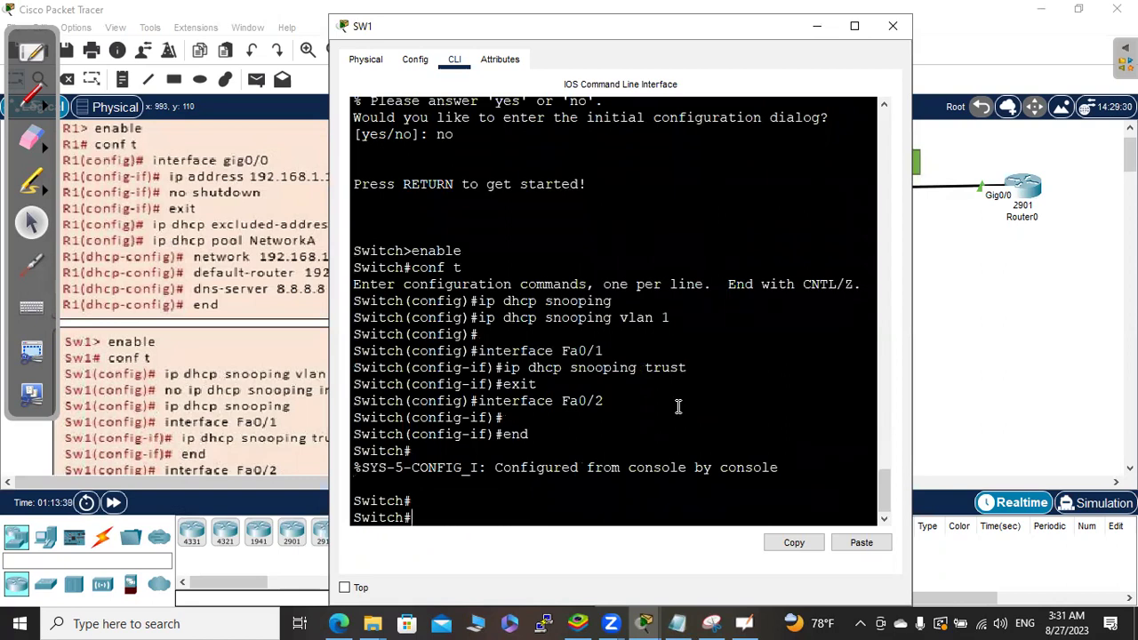
# Run show ip dhcp snooping on SW1, examine the option 82 and interface trust settings, and put the SW1 window away
pyautogui.write('sh')
pyautogui.press('Tab')
pyautogui.write('ip dh')
pyautogui.press('Tab')
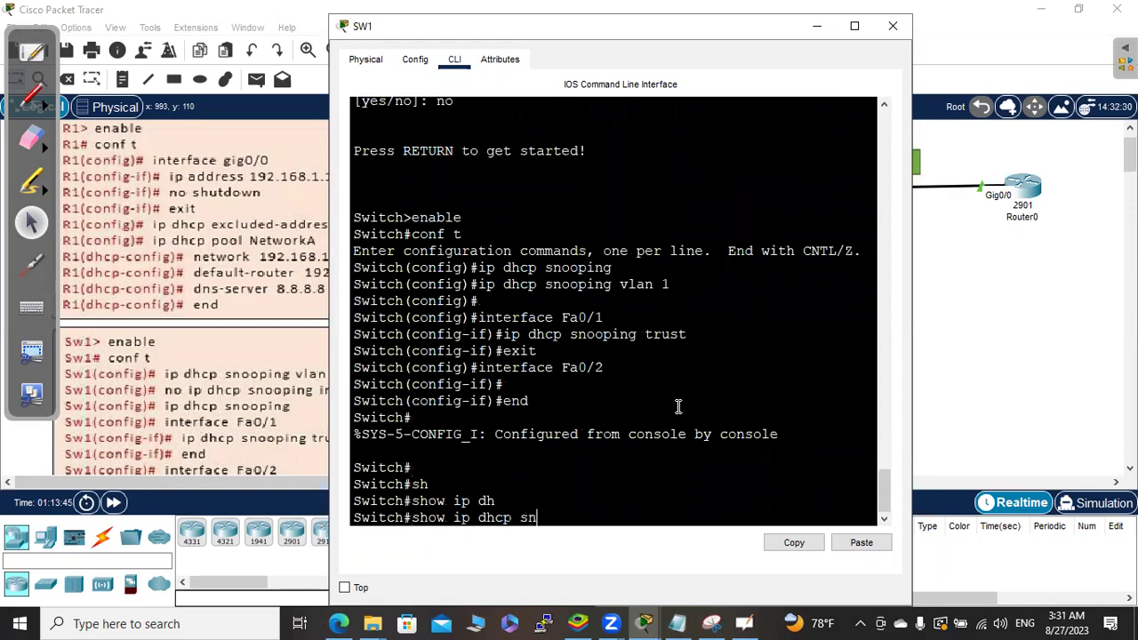
pyautogui.write('sn')
pyautogui.press('Tab')
pyautogui.press('Return')
pyautogui.press('Return')
pyautogui.press('space')
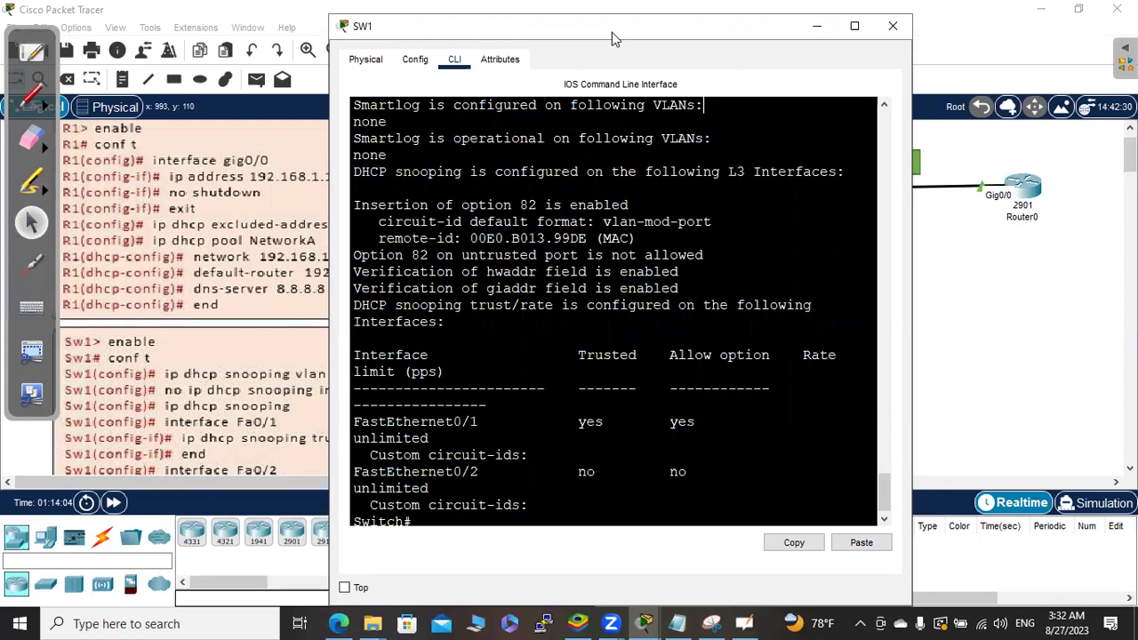
pyautogui.moveTo(608, 31); pyautogui.dragTo(450, 104)
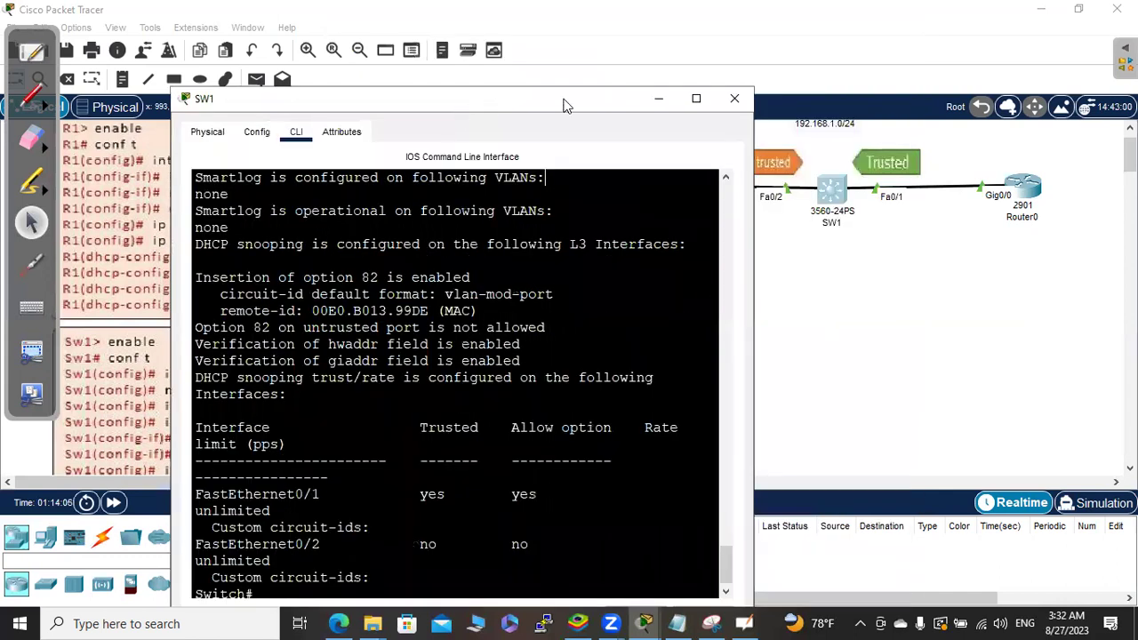
pyautogui.click(649, 103)
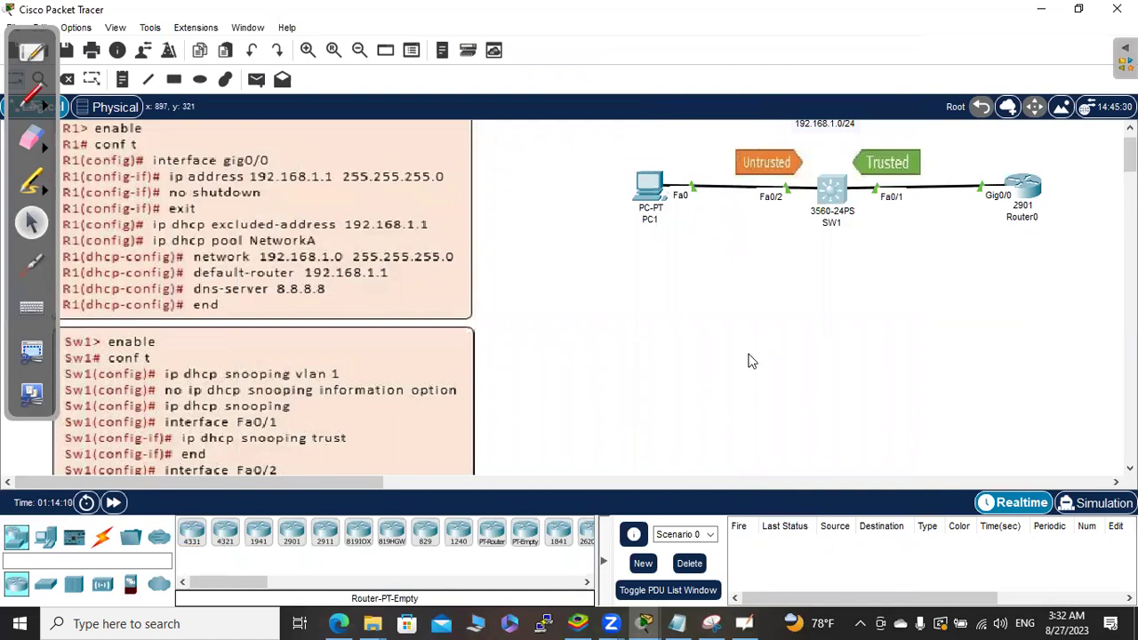
# Switch to Simulation mode and review the IPv4, IPv6 and Misc event filters, keeping DHCP as the only IPv4 protocol
pyautogui.click(1065, 504)
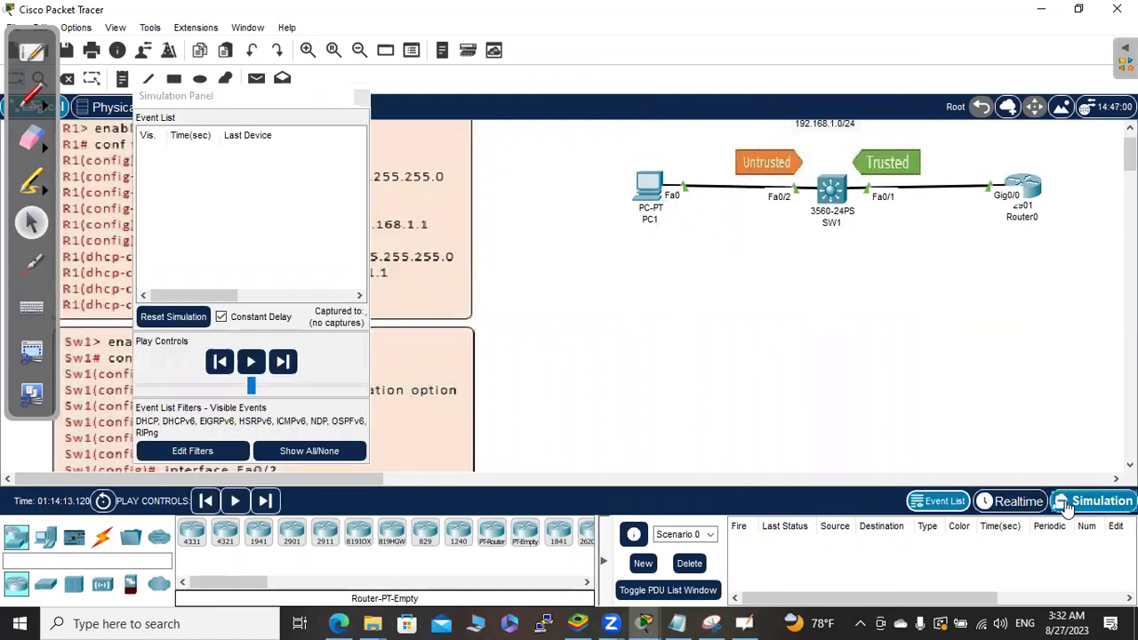
pyautogui.click(184, 451)
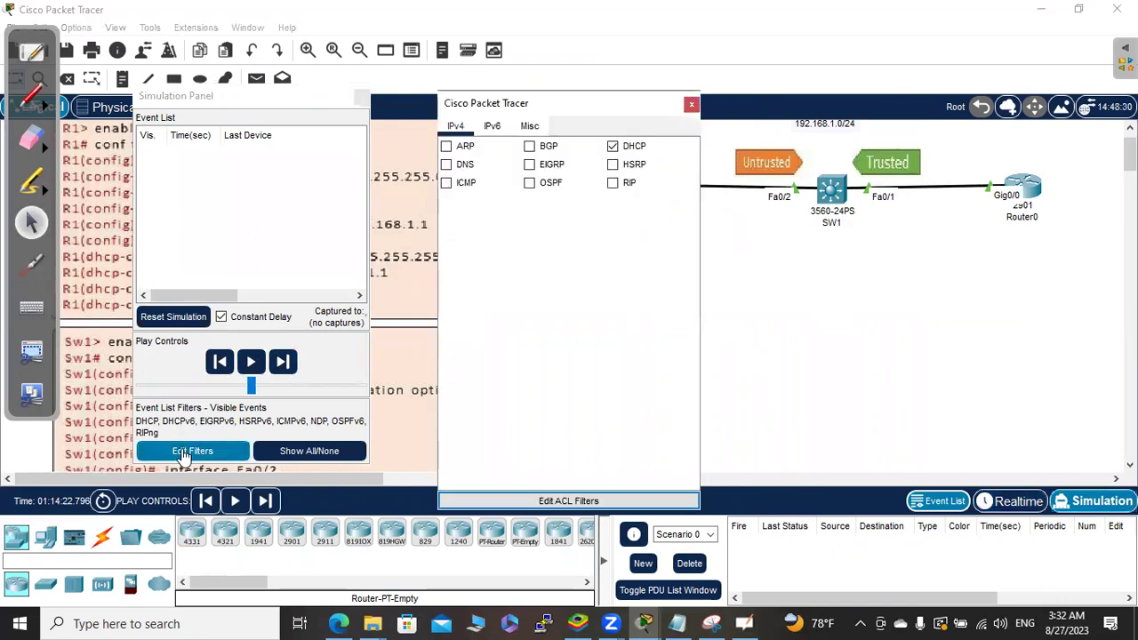
pyautogui.click(490, 127)
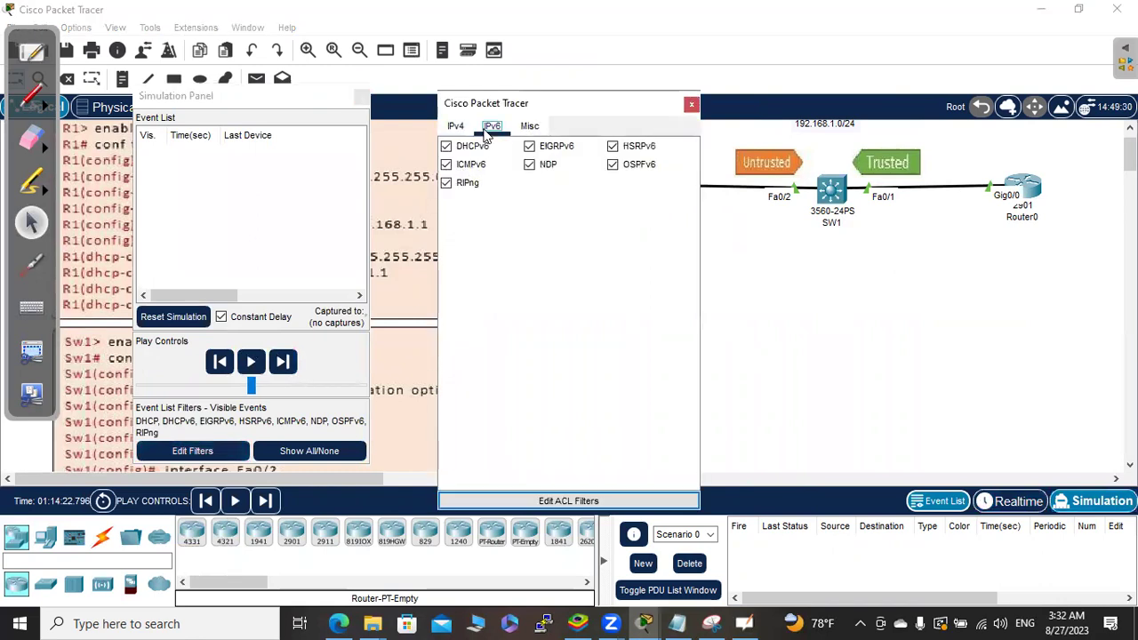
pyautogui.click(530, 126)
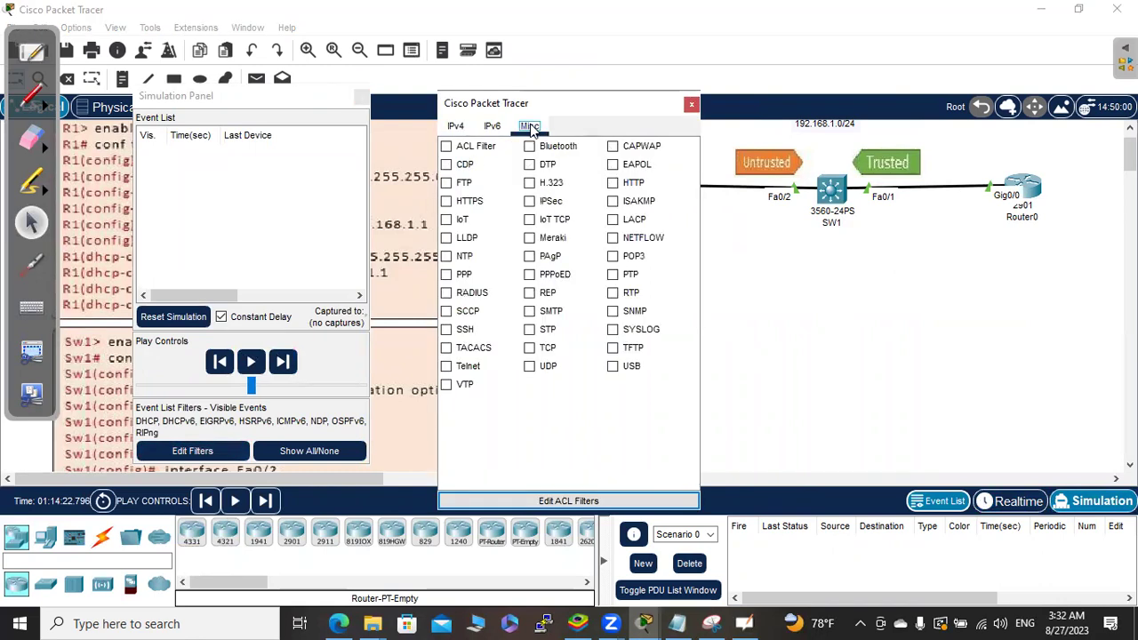
pyautogui.click(454, 126)
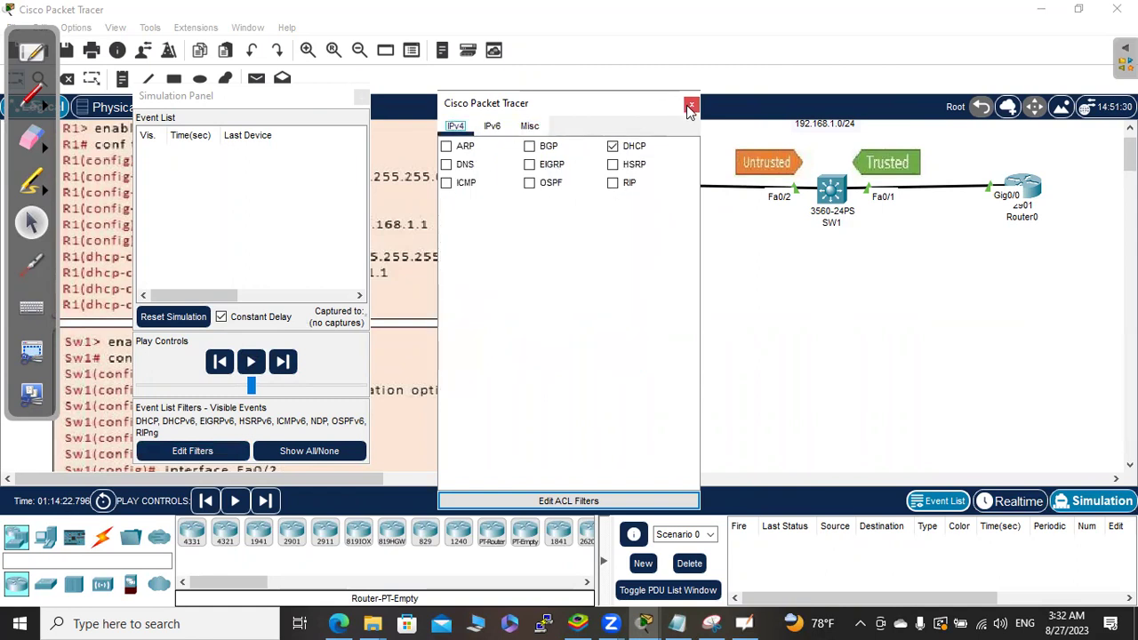
pyautogui.click(691, 105)
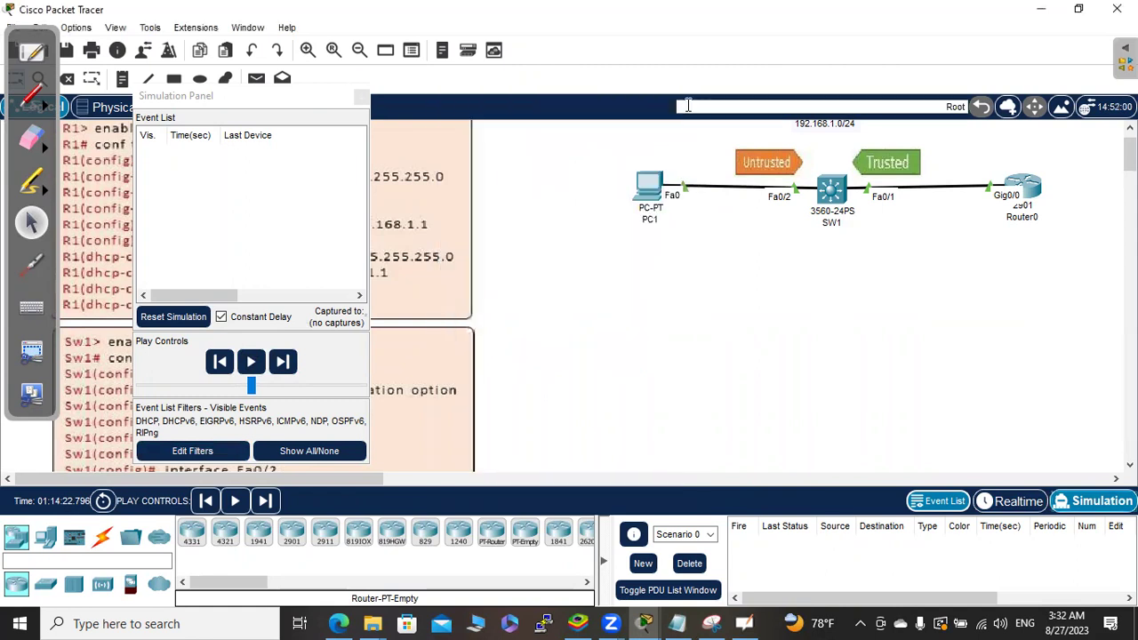
# Open PC1's IP configuration with DHCP addressing on FastEthernet0 and put the PC1 window away
pyautogui.click(650, 189)
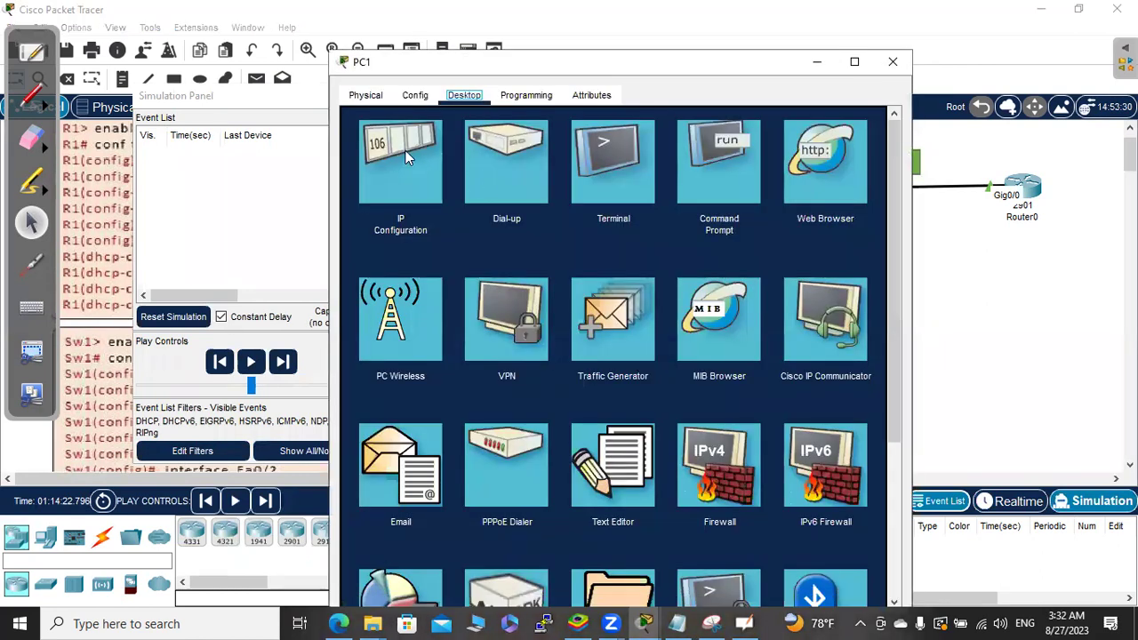
pyautogui.click(415, 96)
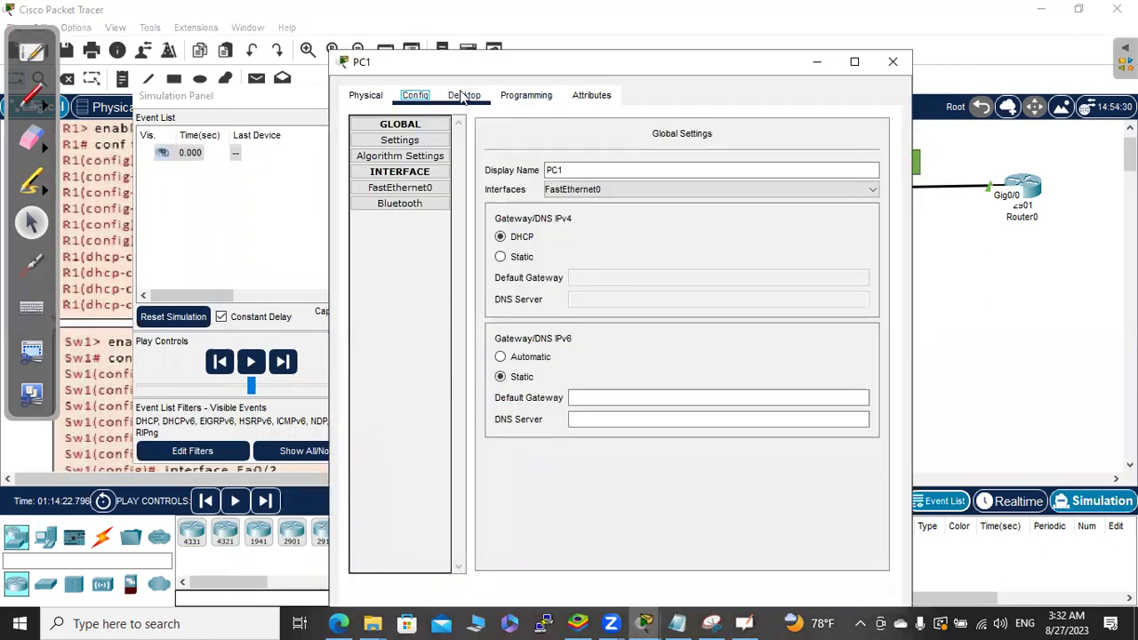
pyautogui.click(461, 94)
pyautogui.click(437, 135)
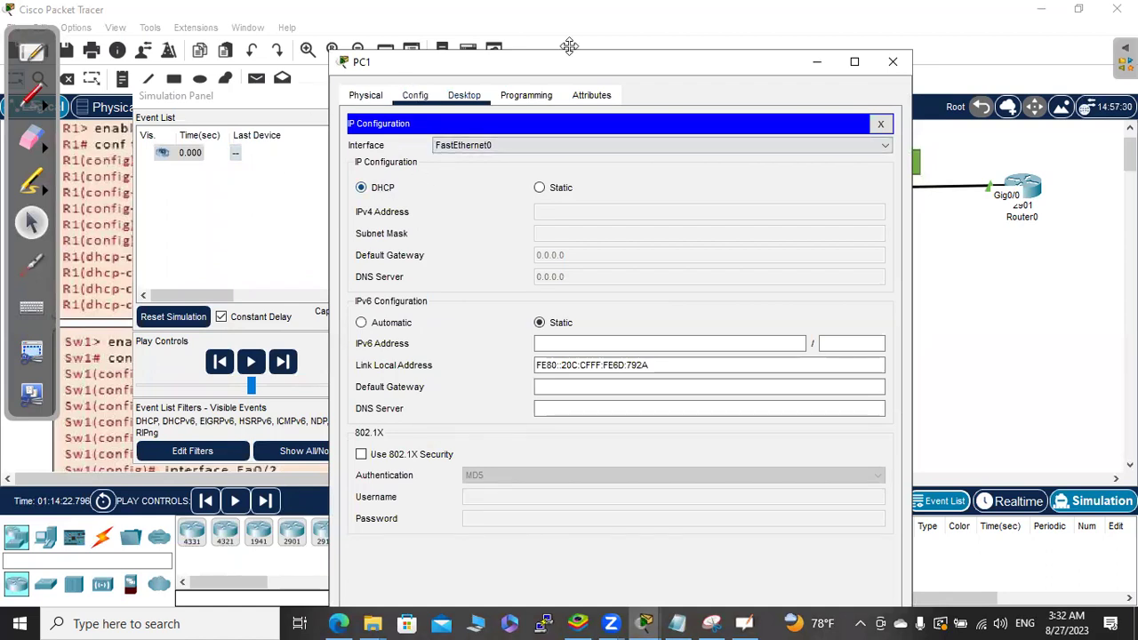
pyautogui.click(818, 61)
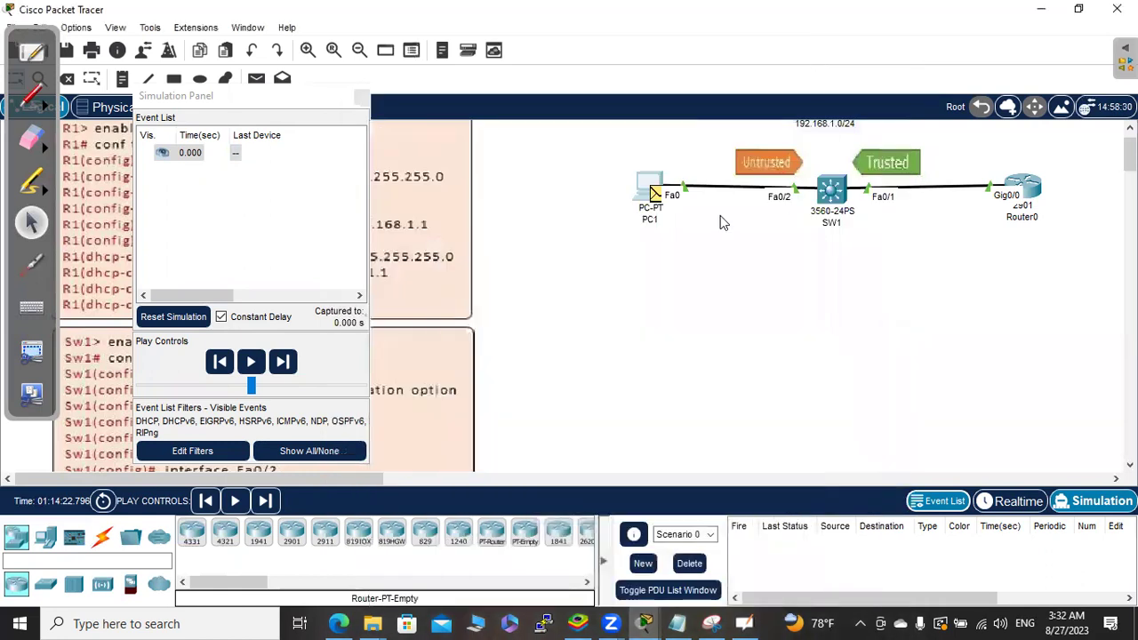
# Open the DHCP packet at PC1, examine the client identifier option in its outbound PDU details, and close the packet information
pyautogui.click(654, 196)
pyautogui.click(633, 277)
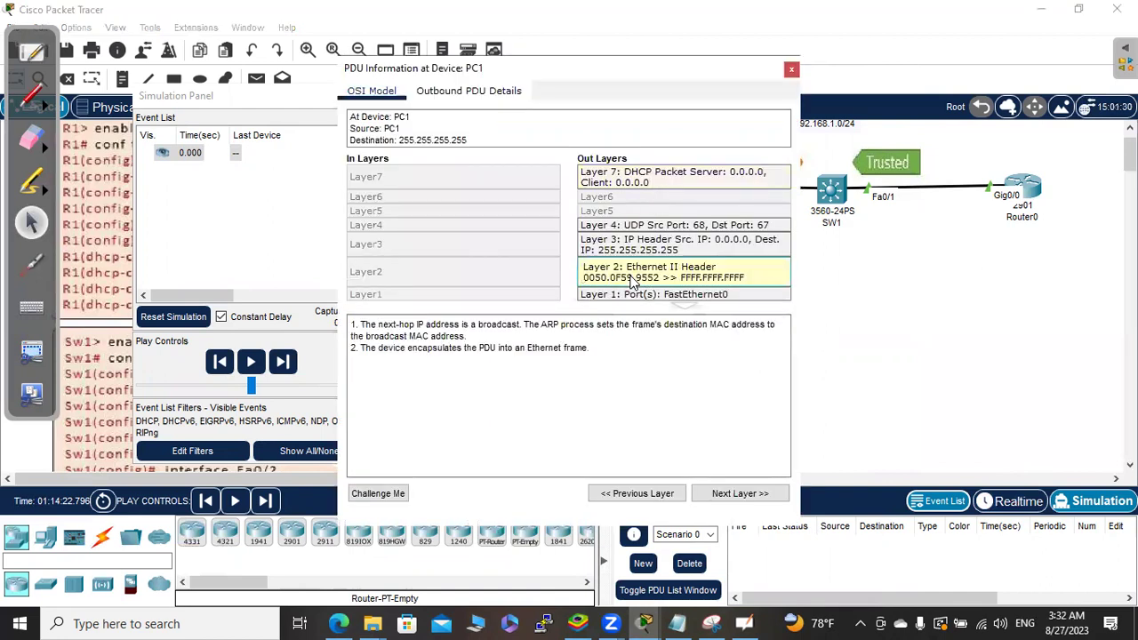
pyautogui.click(440, 93)
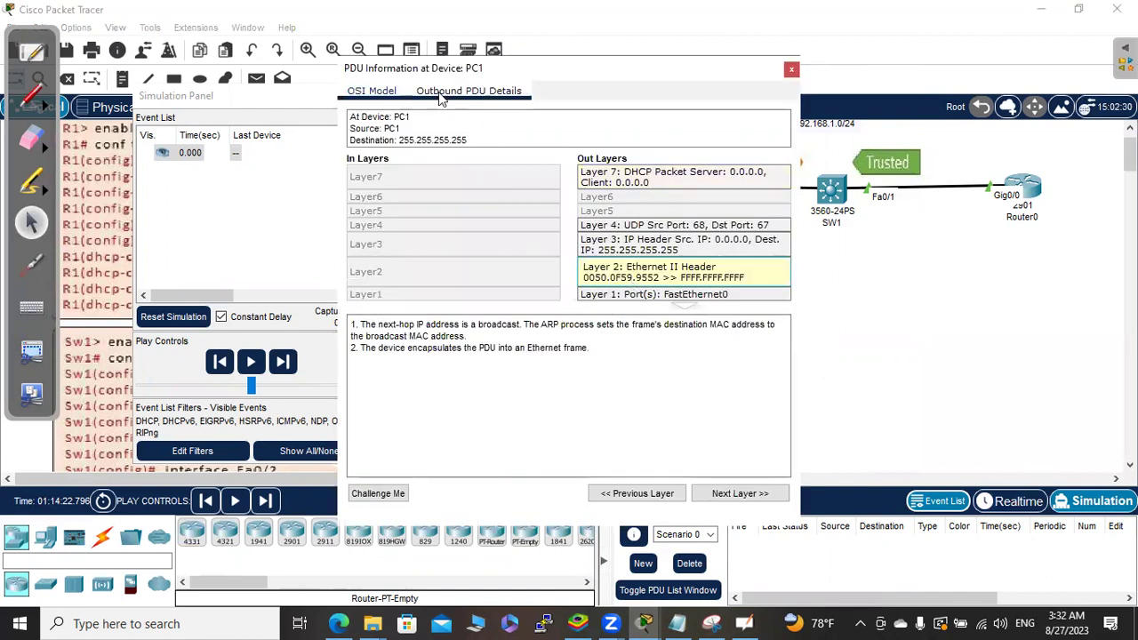
pyautogui.click(777, 435)
pyautogui.click(777, 473)
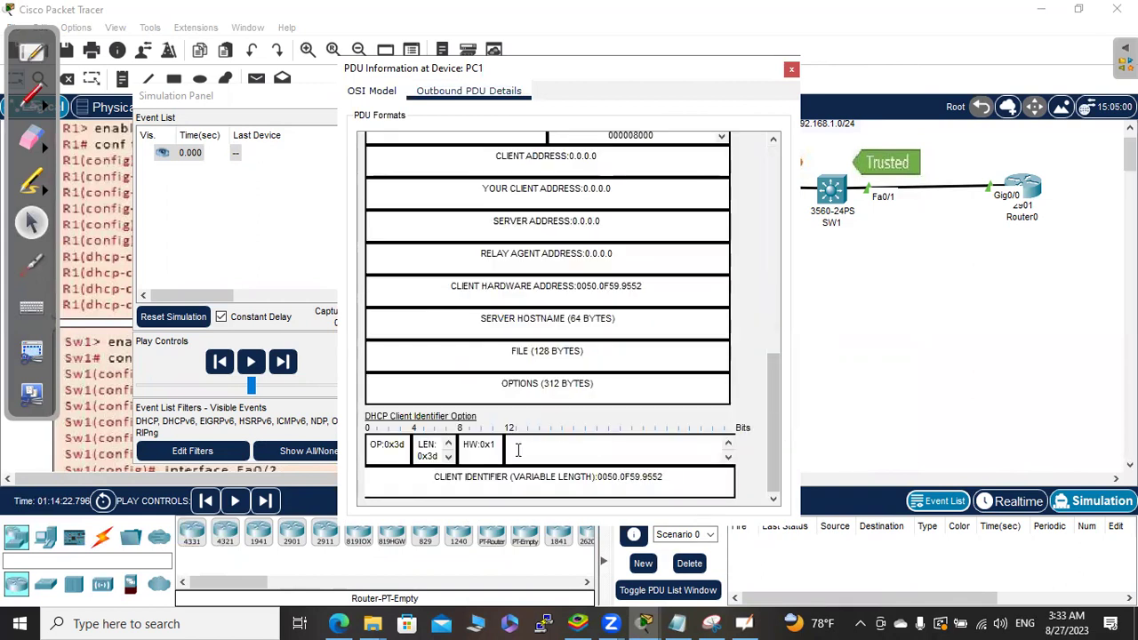
pyautogui.rightClick(410, 454)
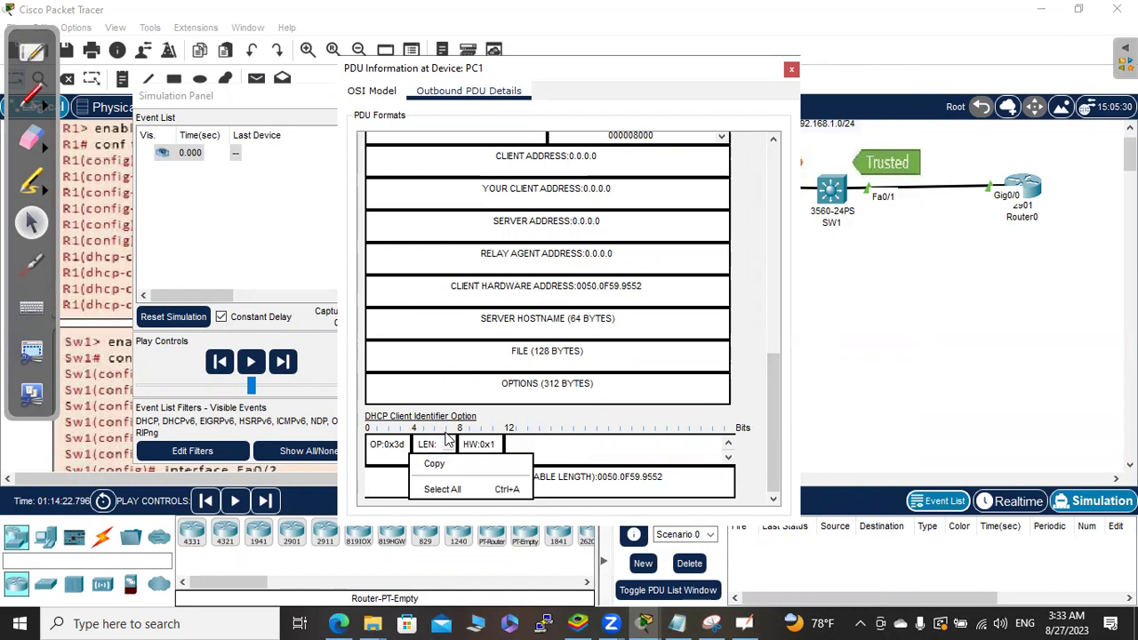
pyautogui.click(551, 417)
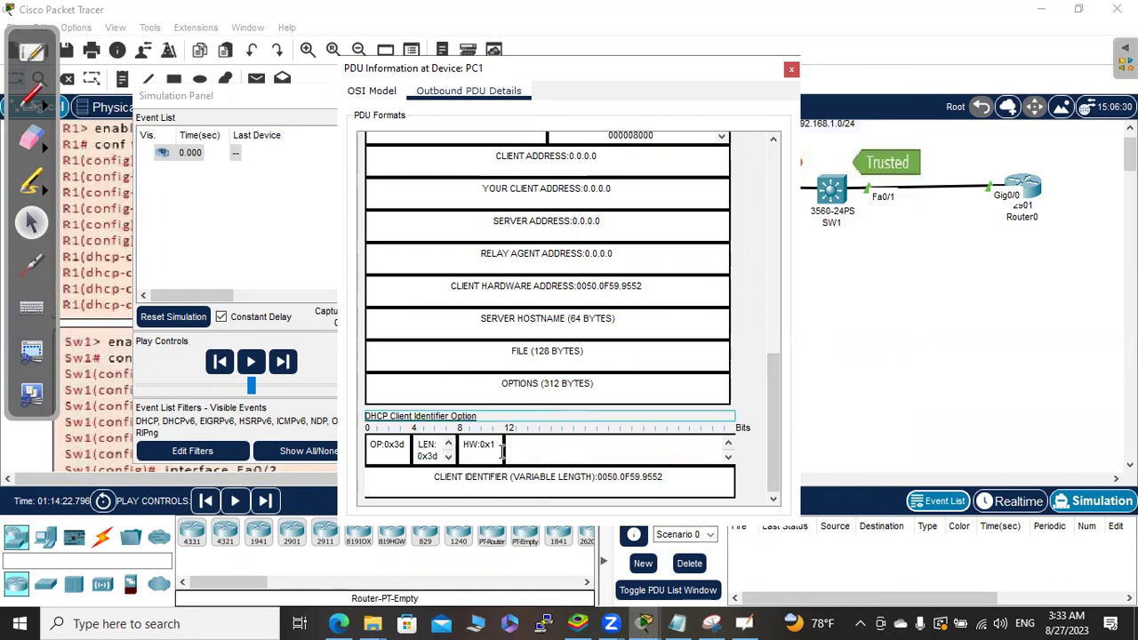
pyautogui.click(458, 460)
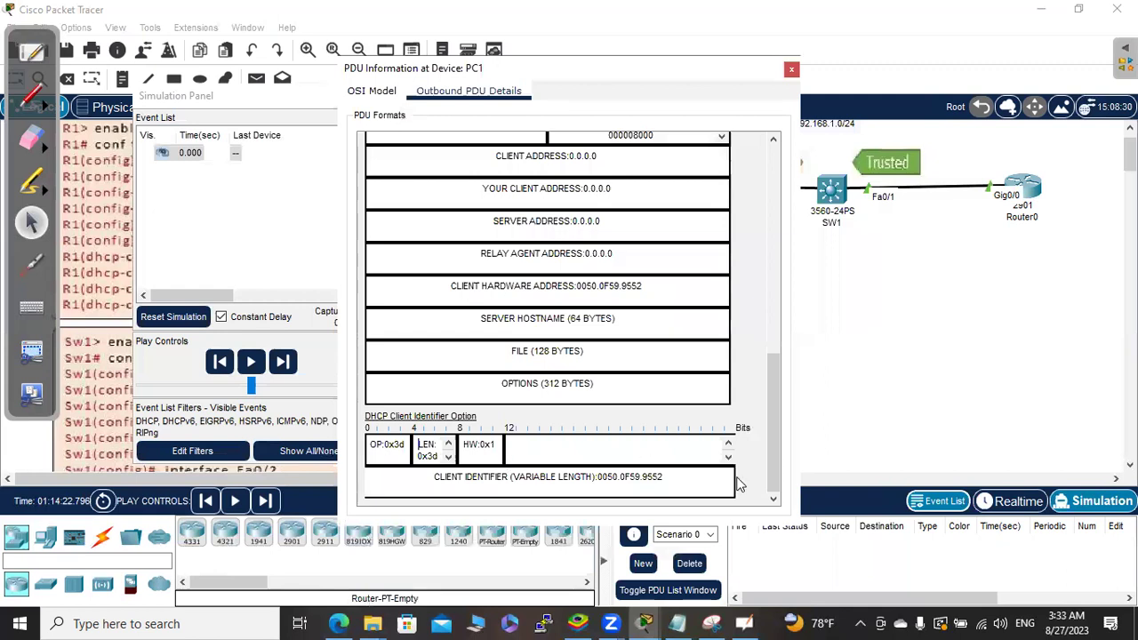
pyautogui.press('Tab')
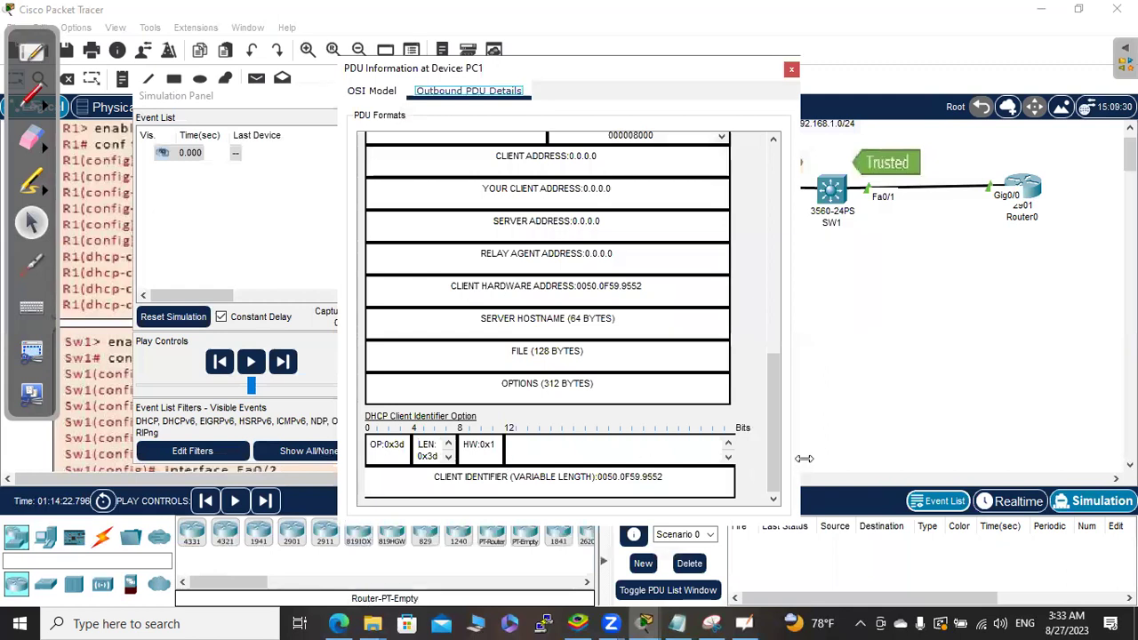
pyautogui.moveTo(804, 459); pyautogui.dragTo(981, 458)
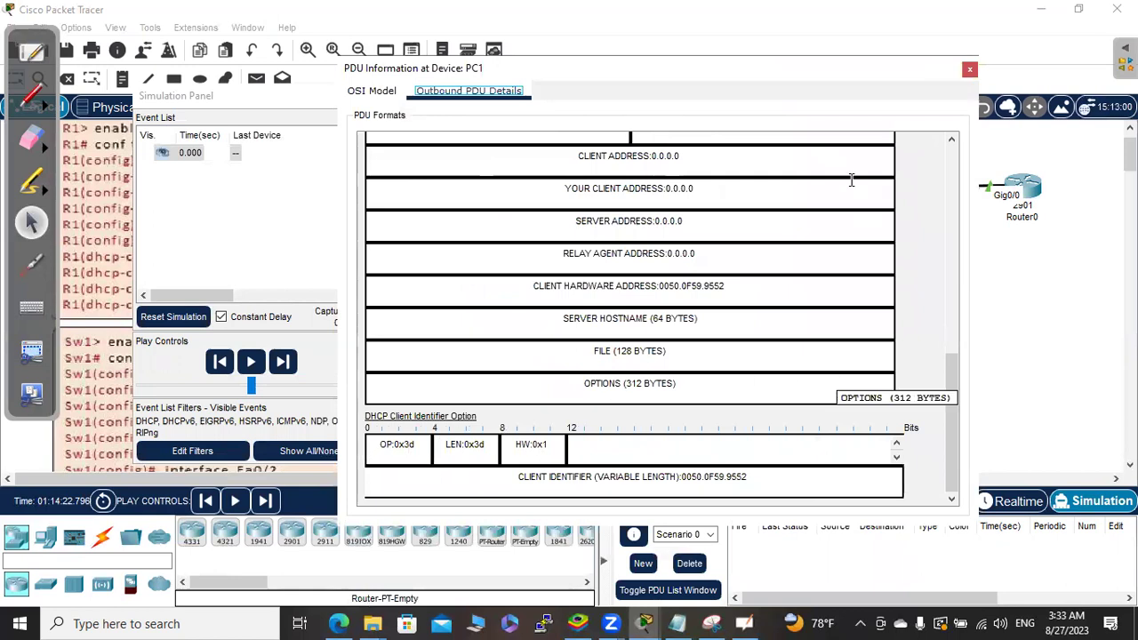
pyautogui.click(969, 70)
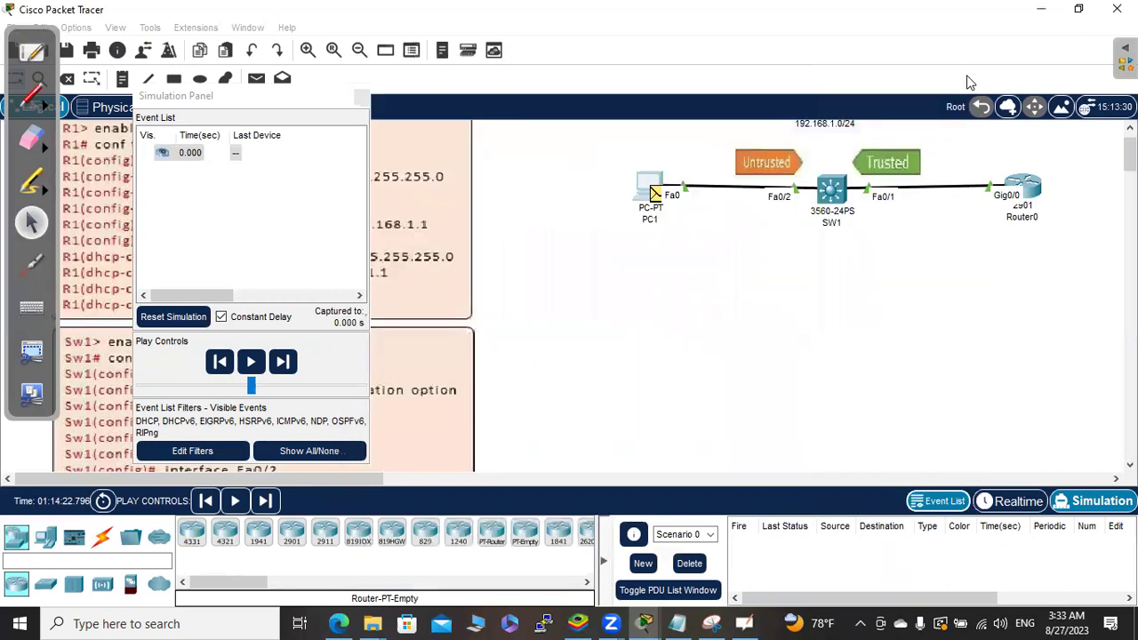
# Play the simulation until the DHCP packet reaches SW1, pause it and open the packet information at SW1
pyautogui.click(253, 376)
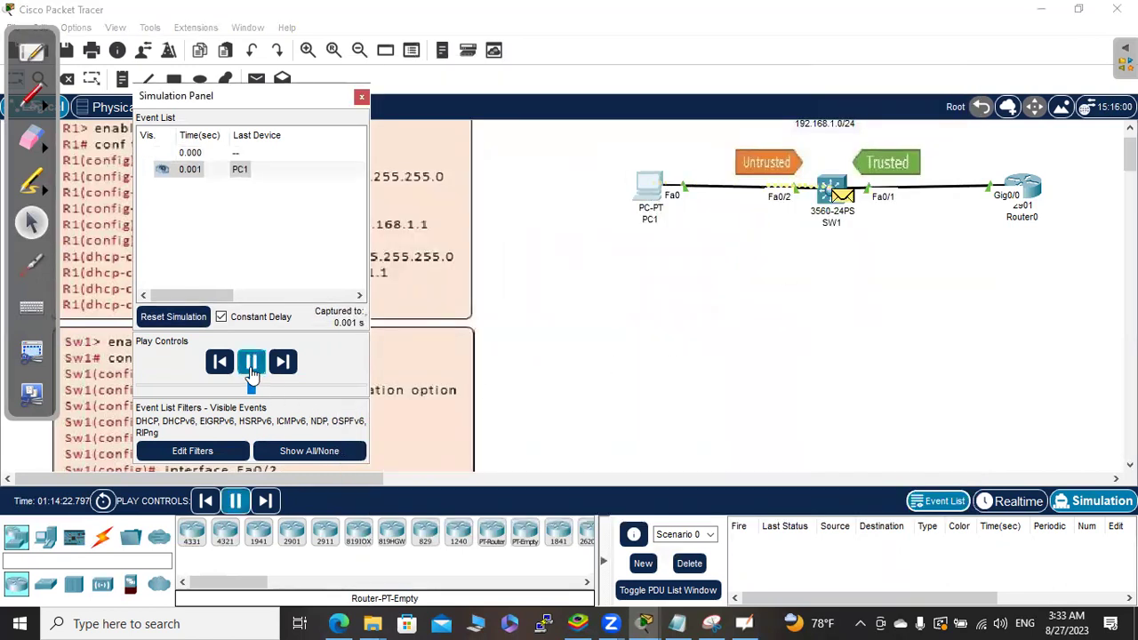
pyautogui.click(252, 374)
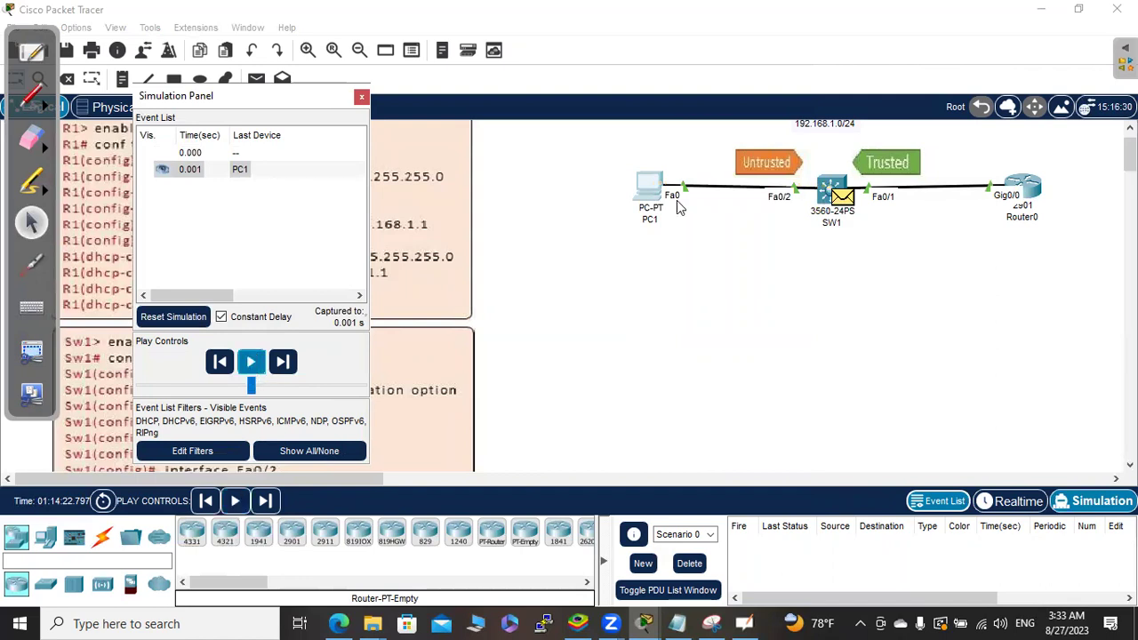
pyautogui.click(847, 203)
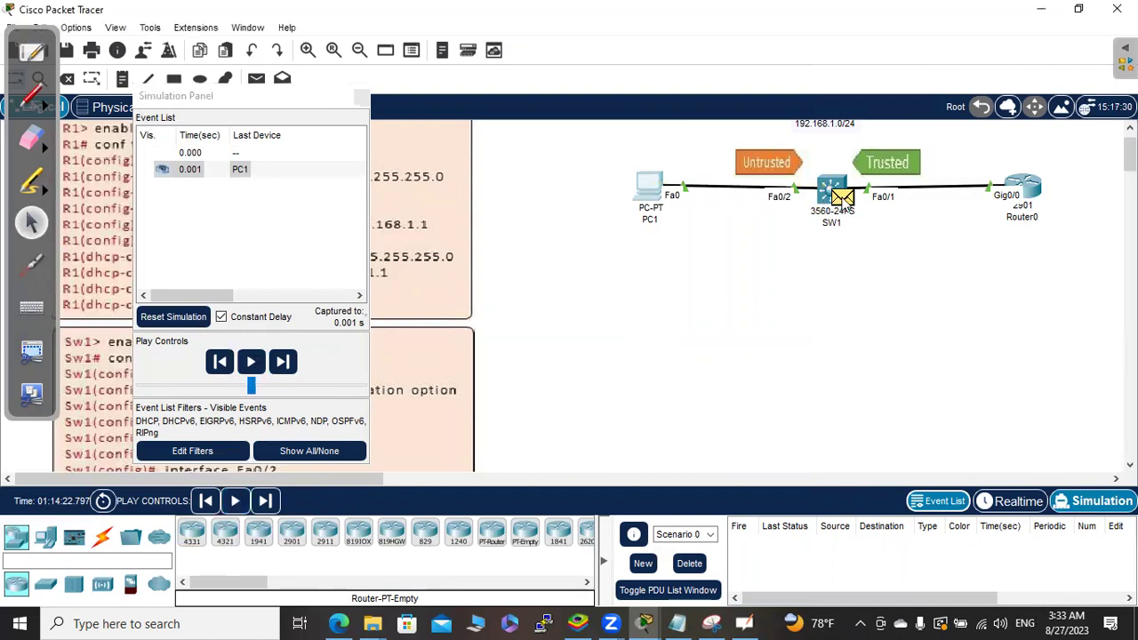
pyautogui.click(838, 199)
pyautogui.click(841, 201)
pyautogui.click(845, 199)
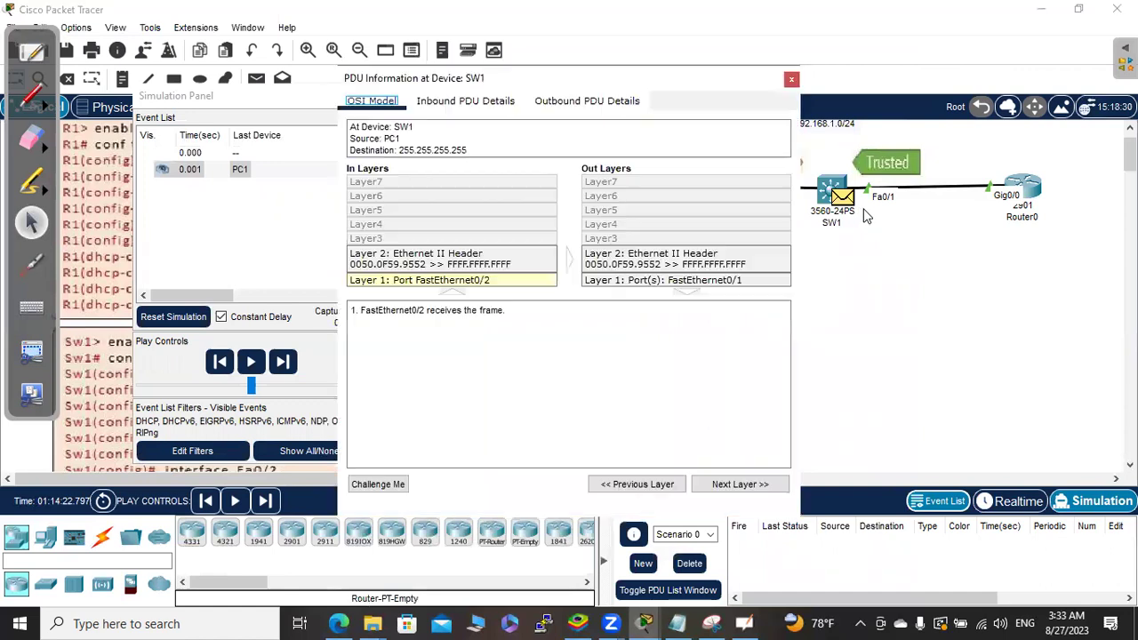
# Examine the DHCP options at the end of SW1's inbound PDU details and move the packet information clear of the topology
pyautogui.click(485, 104)
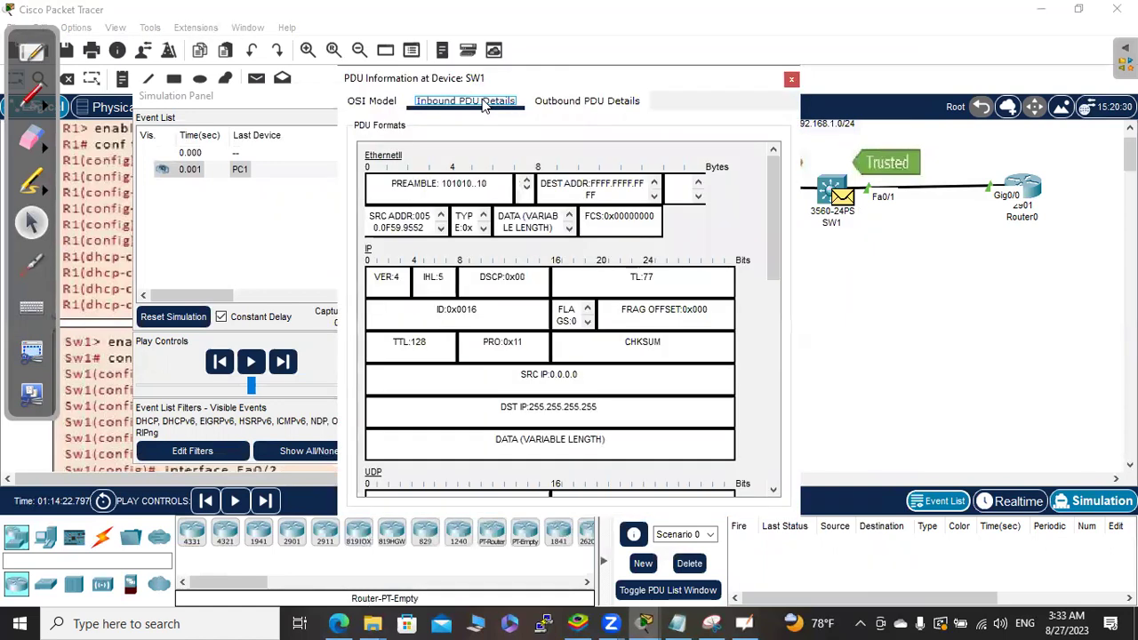
pyautogui.click(771, 440)
pyautogui.click(772, 461)
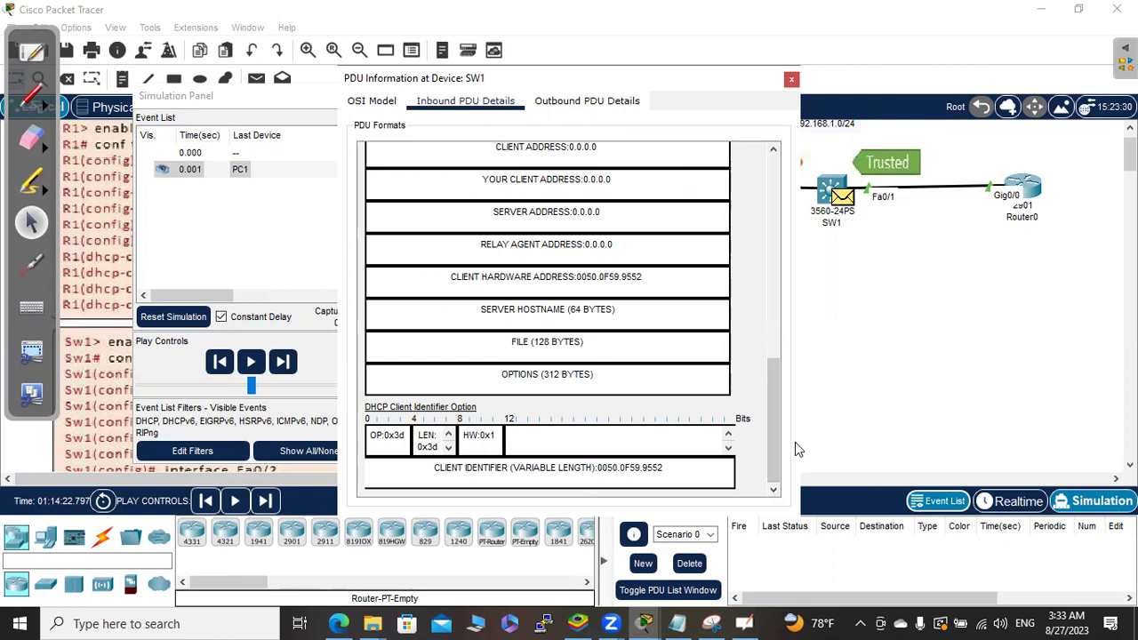
pyautogui.press('Tab')
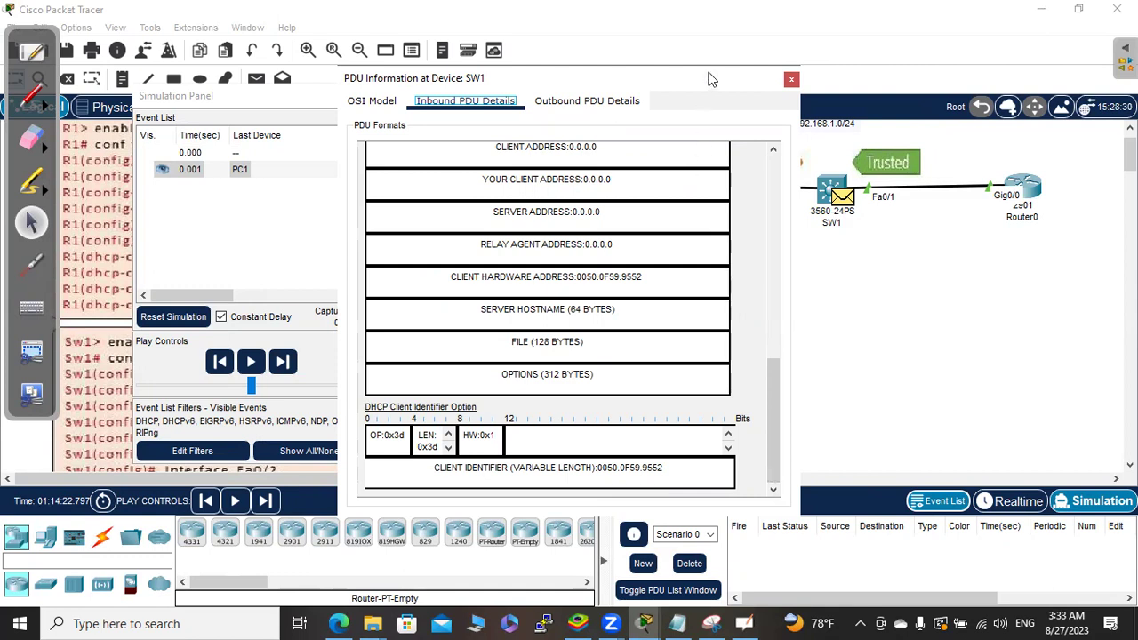
pyautogui.moveTo(701, 83); pyautogui.dragTo(620, 101)
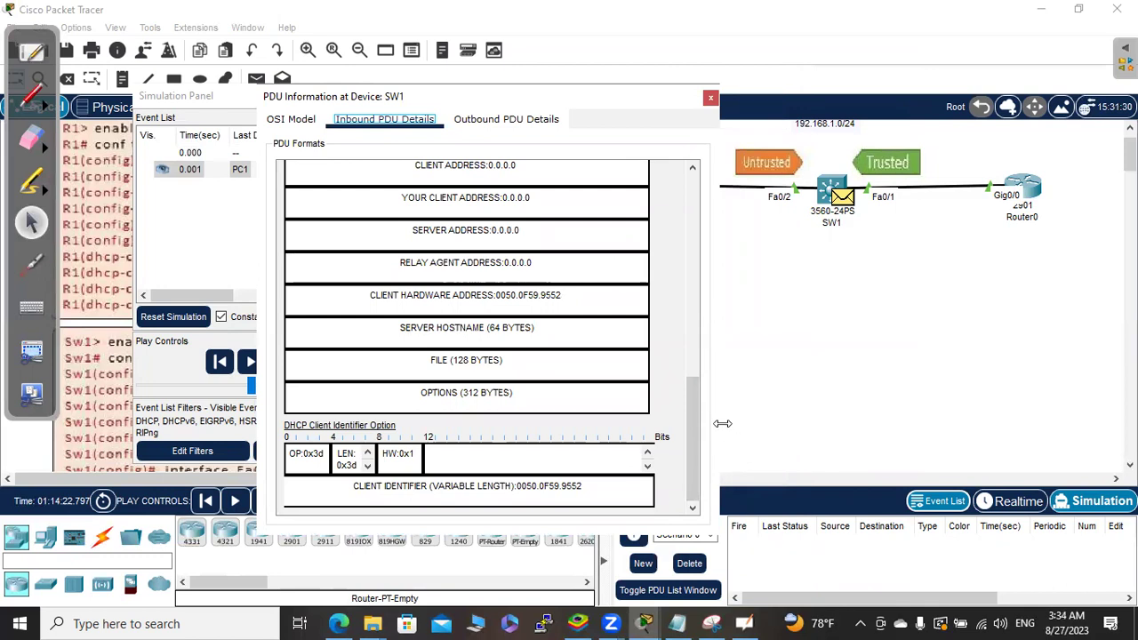
pyautogui.moveTo(722, 424); pyautogui.dragTo(650, 420)
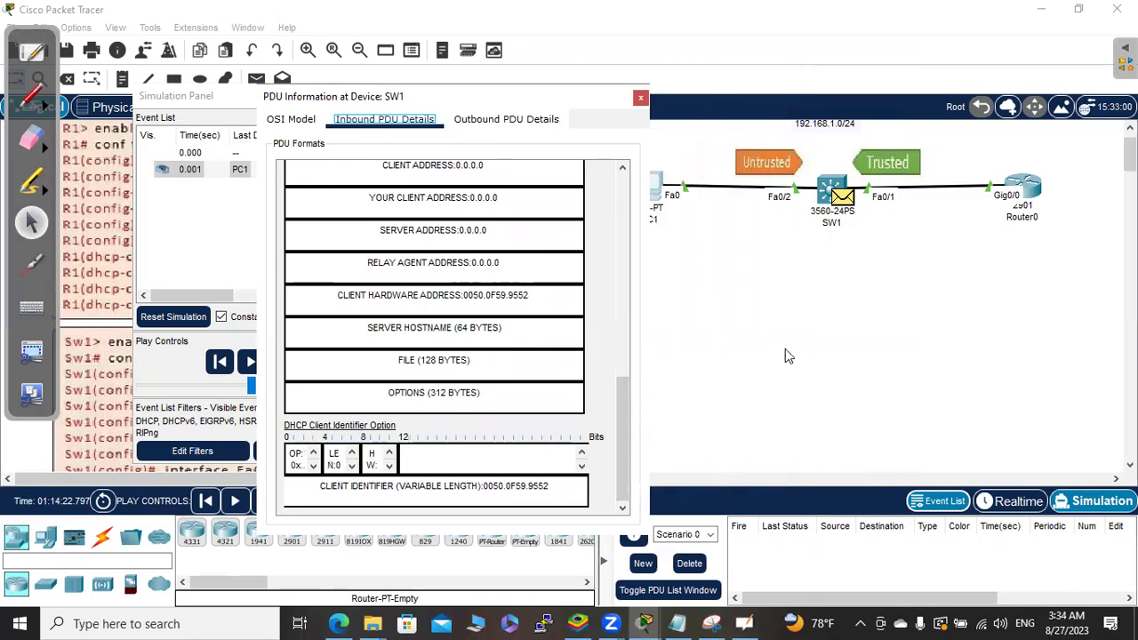
# Examine the DHCP Agent Information Option in SW1's outbound PDU details, widening the window to read its OP and LEN fields
pyautogui.click(494, 125)
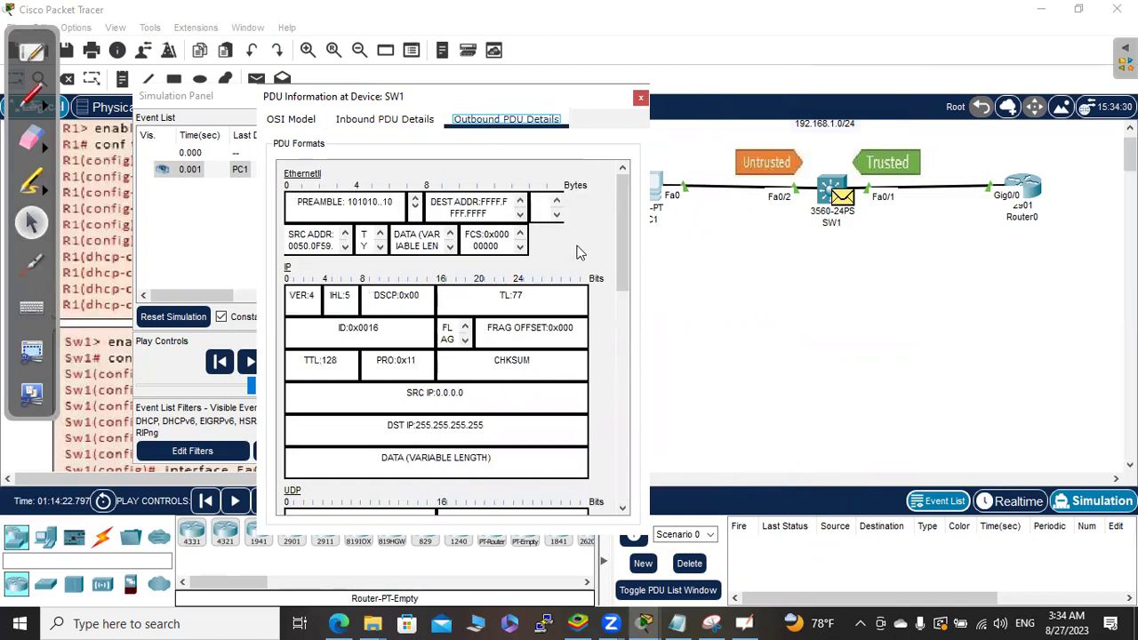
pyautogui.click(624, 454)
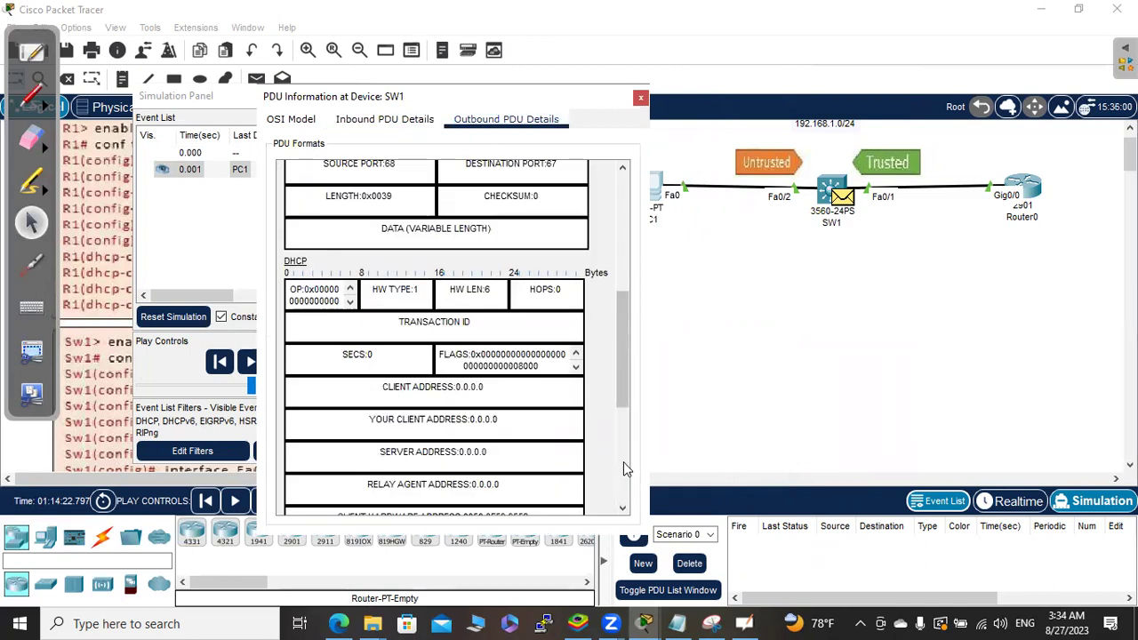
pyautogui.click(625, 483)
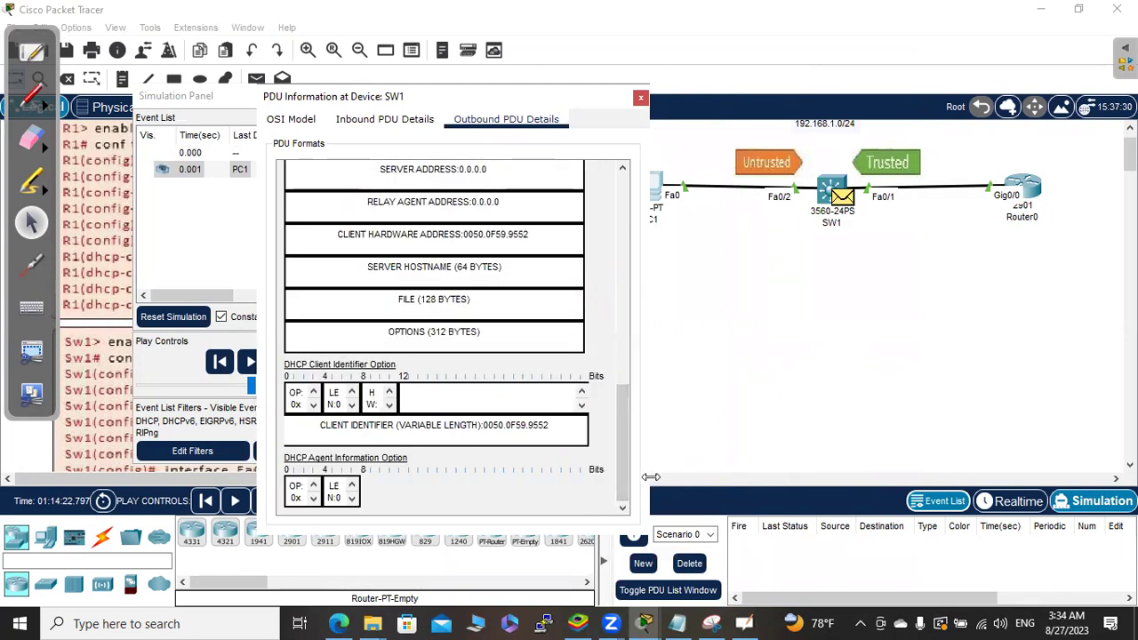
pyautogui.moveTo(651, 477); pyautogui.dragTo(894, 478)
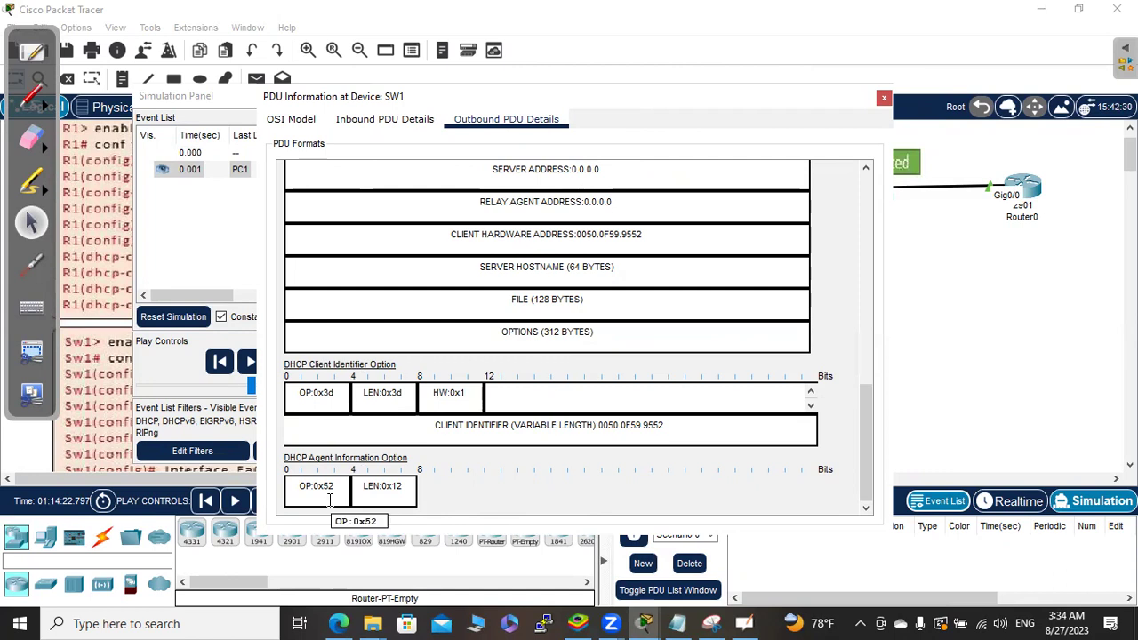
pyautogui.click(928, 252)
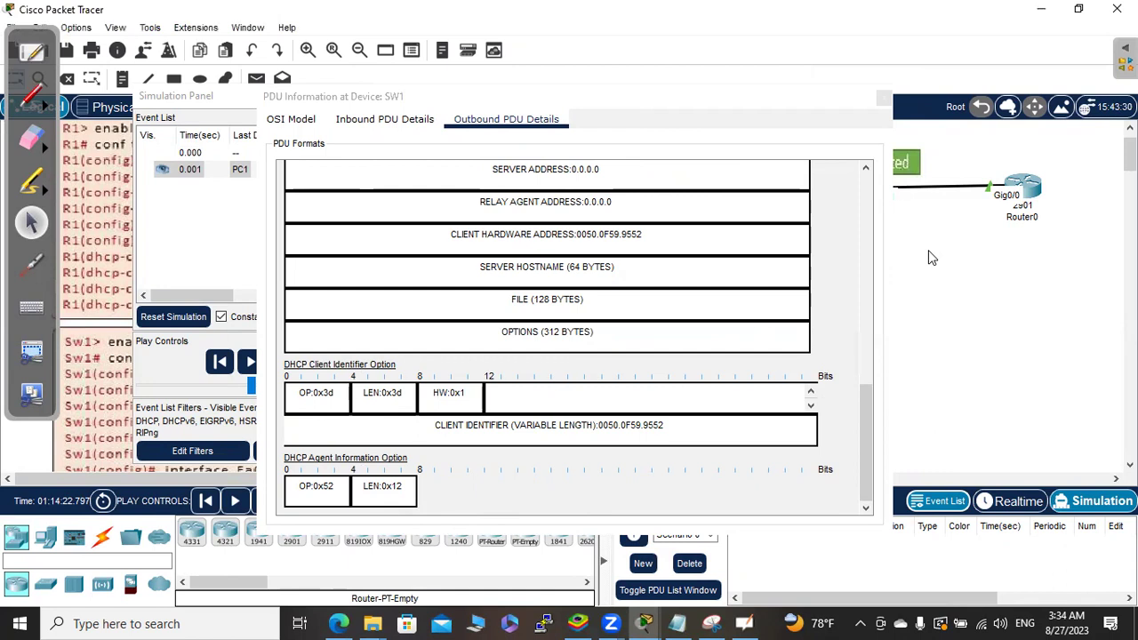
pyautogui.click(845, 109)
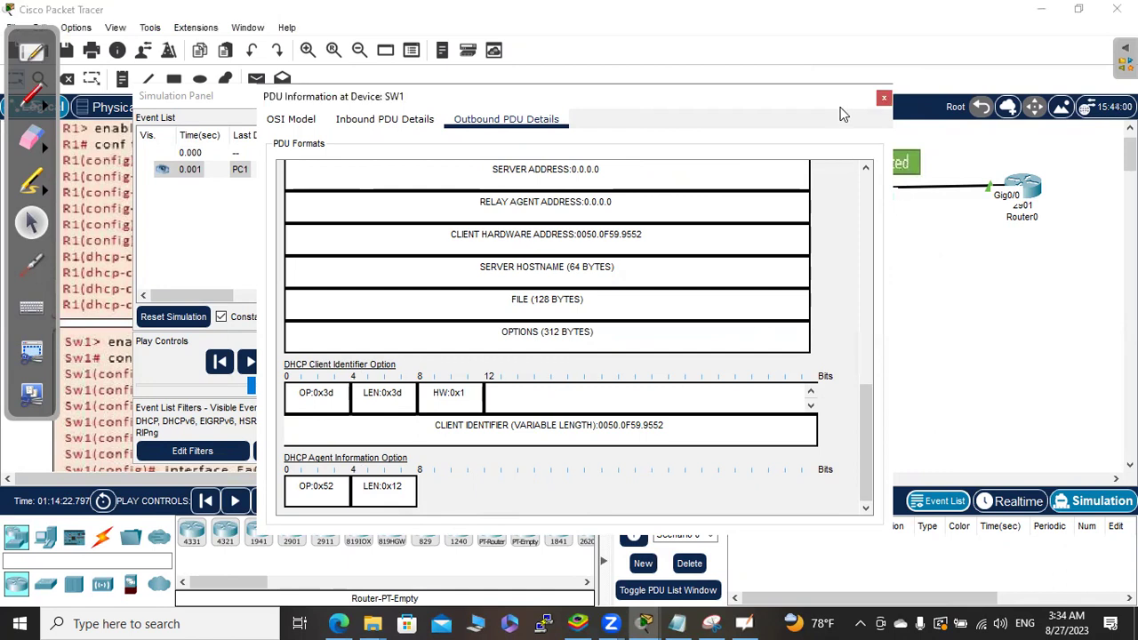
pyautogui.moveTo(844, 114); pyautogui.dragTo(573, 124)
# Check the option 82 and interface trust lines in SW1's command line output, and close the SW1 packet information
pyautogui.click(819, 190)
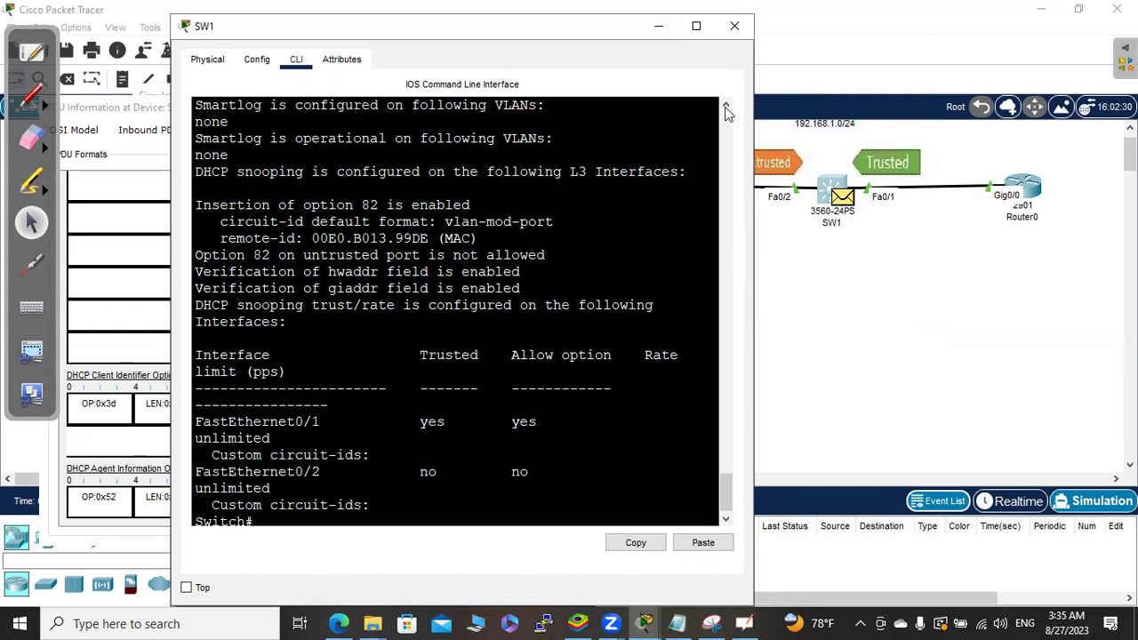
pyautogui.click(659, 27)
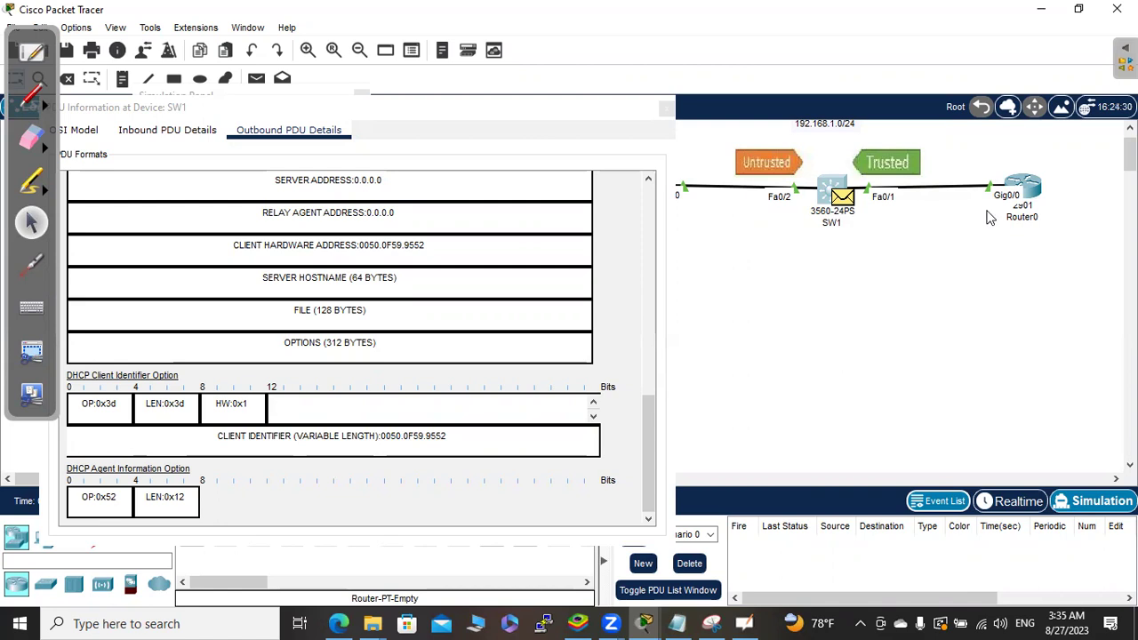
pyautogui.moveTo(823, 223)
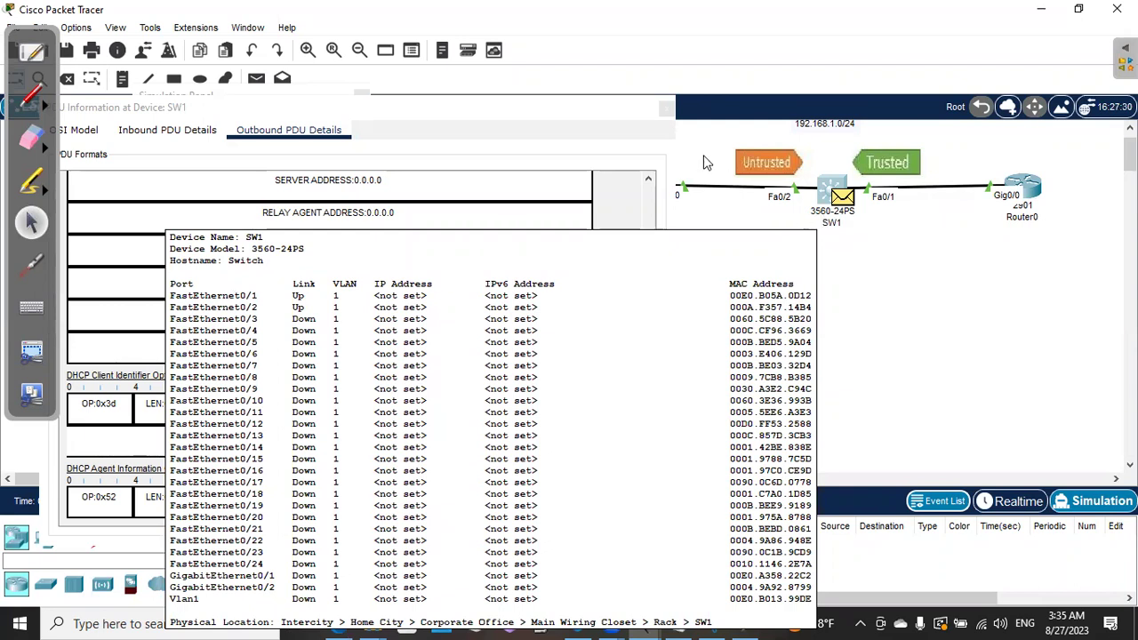
pyautogui.click(666, 108)
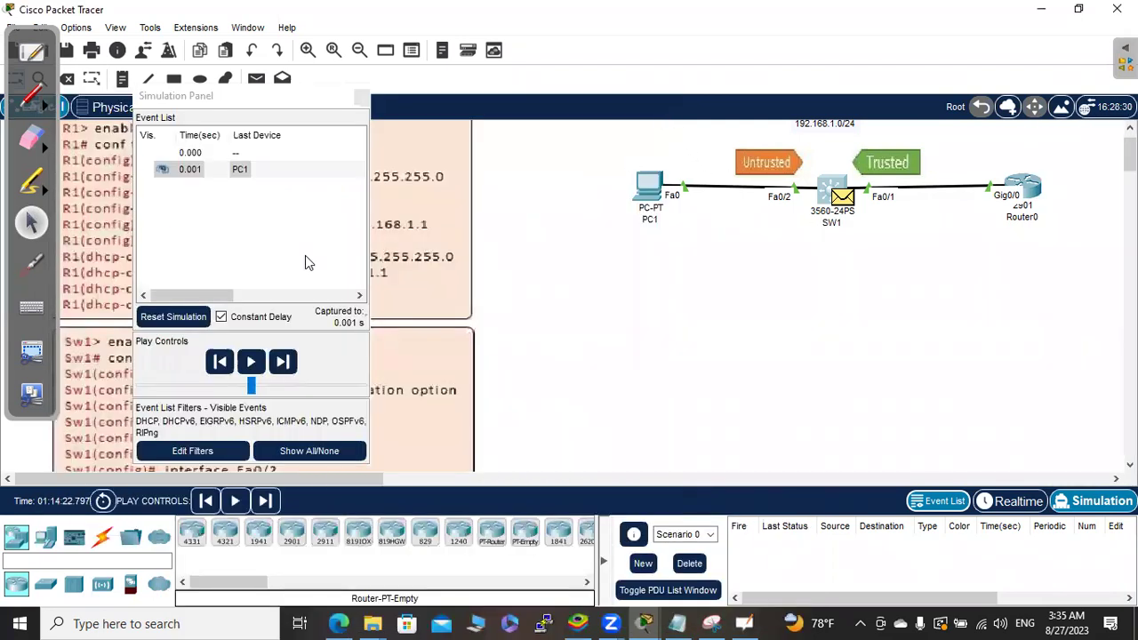
# Play the simulation further, pausing and resuming it, to follow the repeated DHCP requests between PC1, SW1 and Router0
pyautogui.click(252, 362)
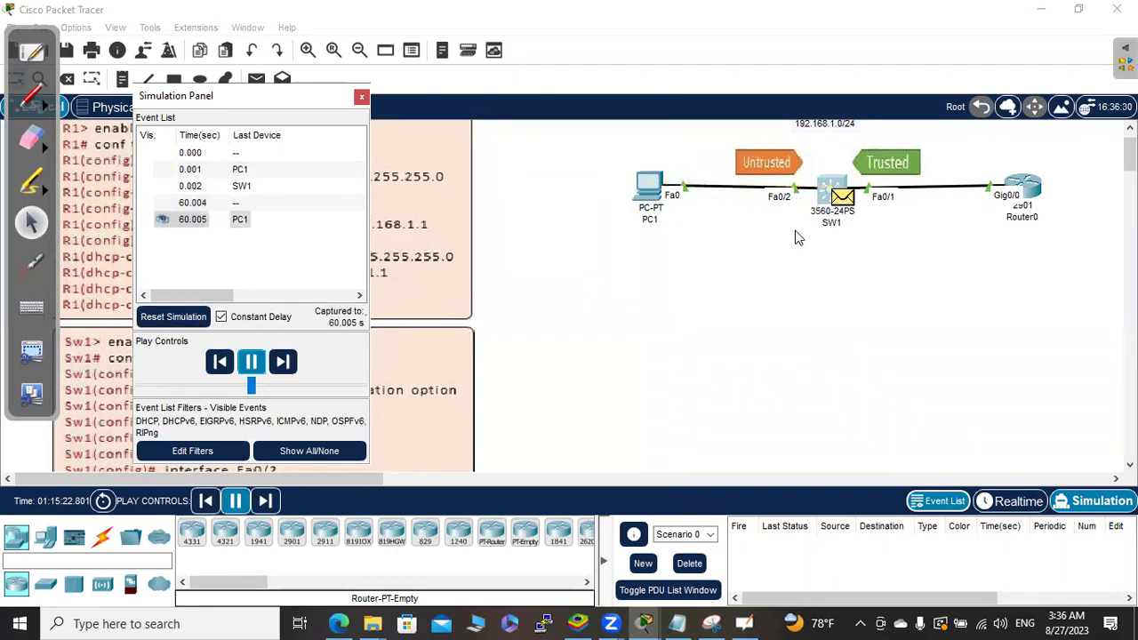
pyautogui.click(252, 364)
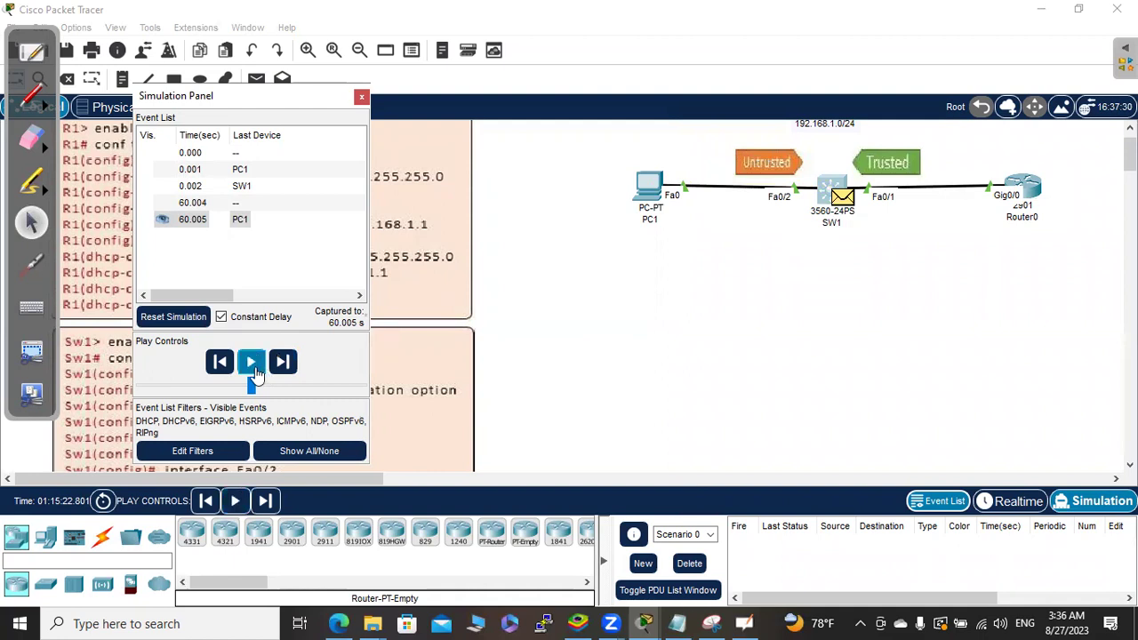
pyautogui.click(254, 364)
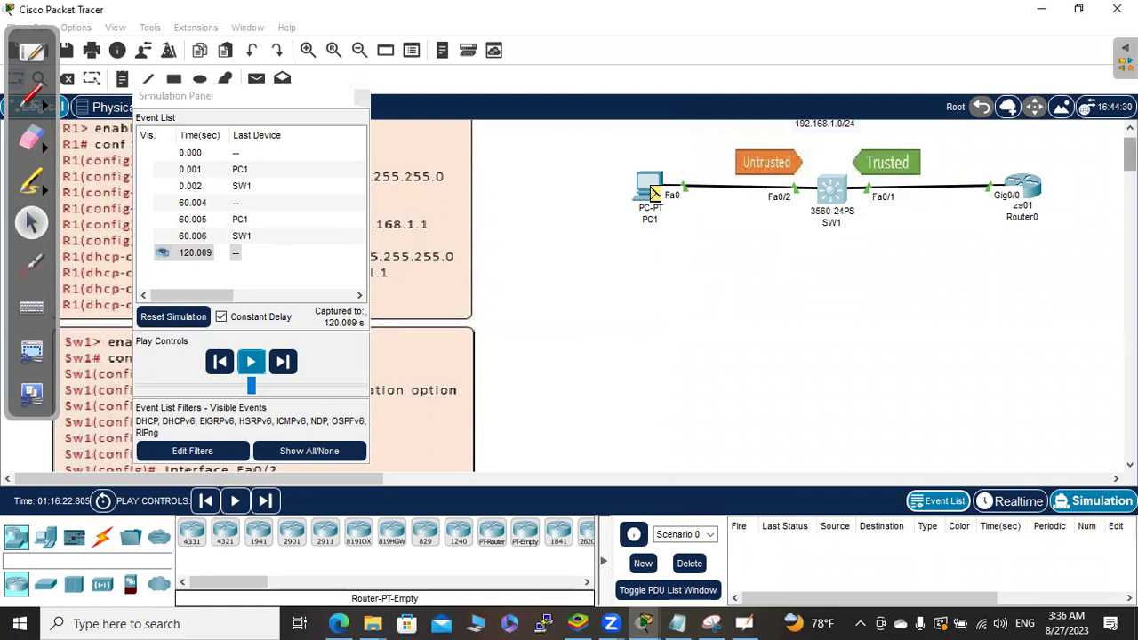
# Switch to the configuration file in Notepad and correct the information option line to read "no ip dhcp snooping information option"
pyautogui.rightClick(1129, 153)
pyautogui.click(551, 242)
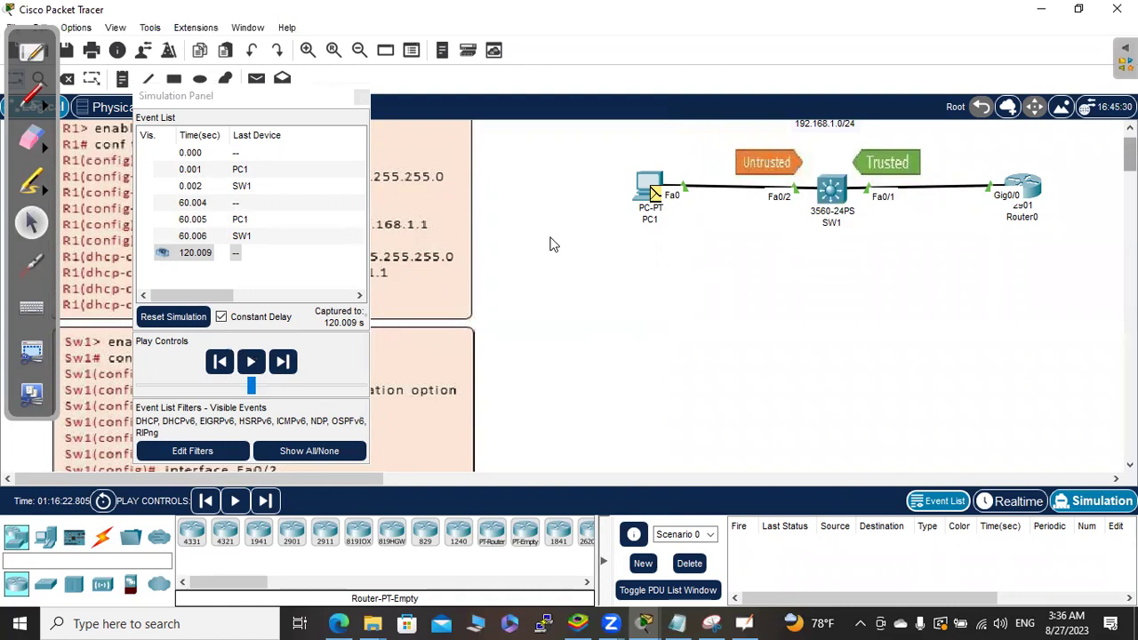
pyautogui.click(678, 623)
pyautogui.moveTo(360, 446); pyautogui.dragTo(180, 447)
pyautogui.click(105, 446)
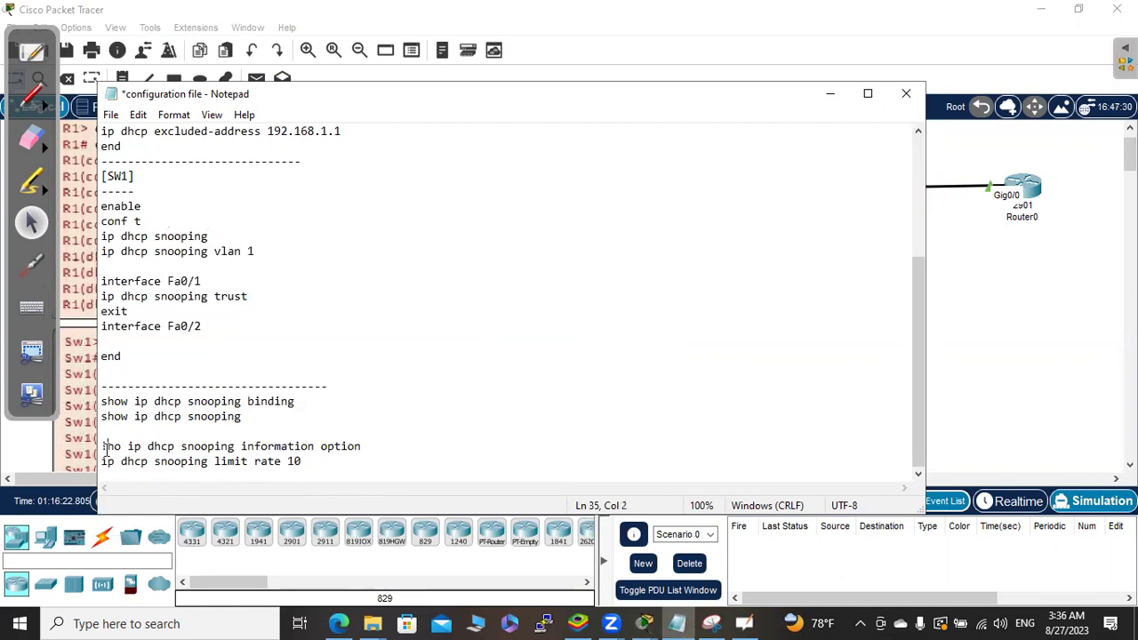
pyautogui.press('BackSpace')
pyautogui.moveTo(120, 447); pyautogui.dragTo(93, 447)
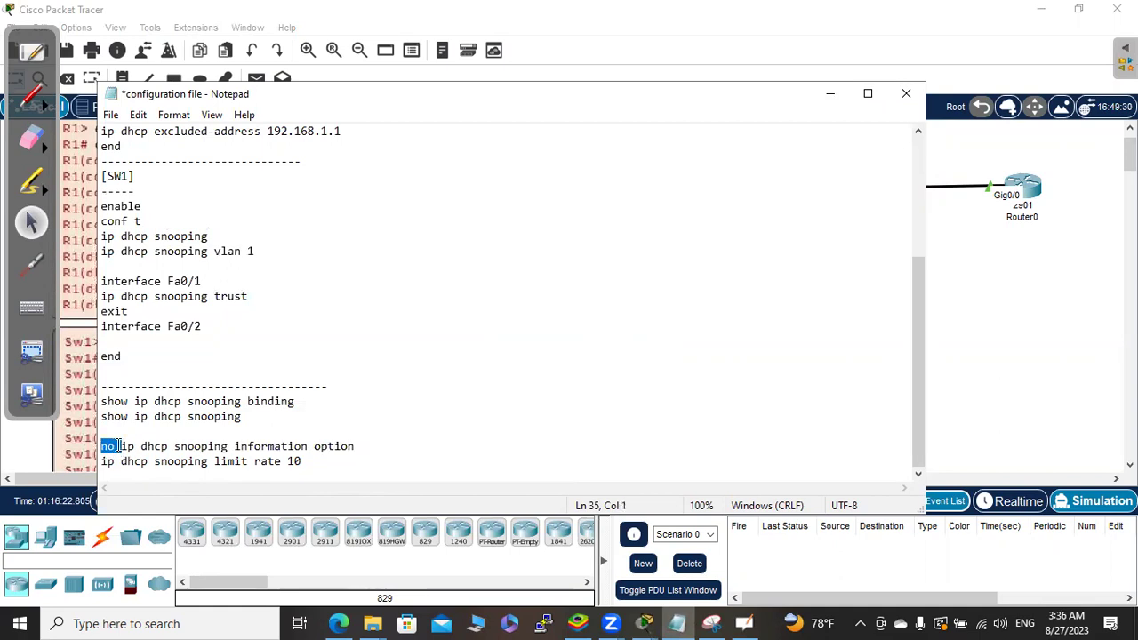
# Copy the "no ip dhcp snooping information option" line and return to Packet Tracer
pyautogui.click(118, 447)
pyautogui.moveTo(100, 447); pyautogui.dragTo(289, 461)
pyautogui.rightClick(286, 462)
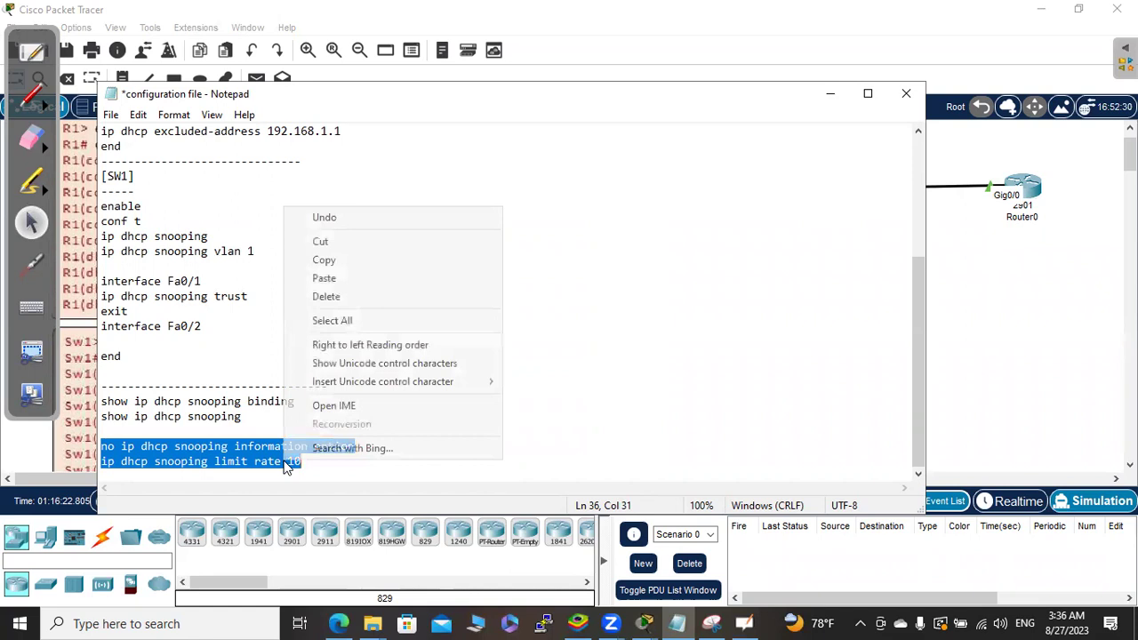
pyautogui.click(213, 446)
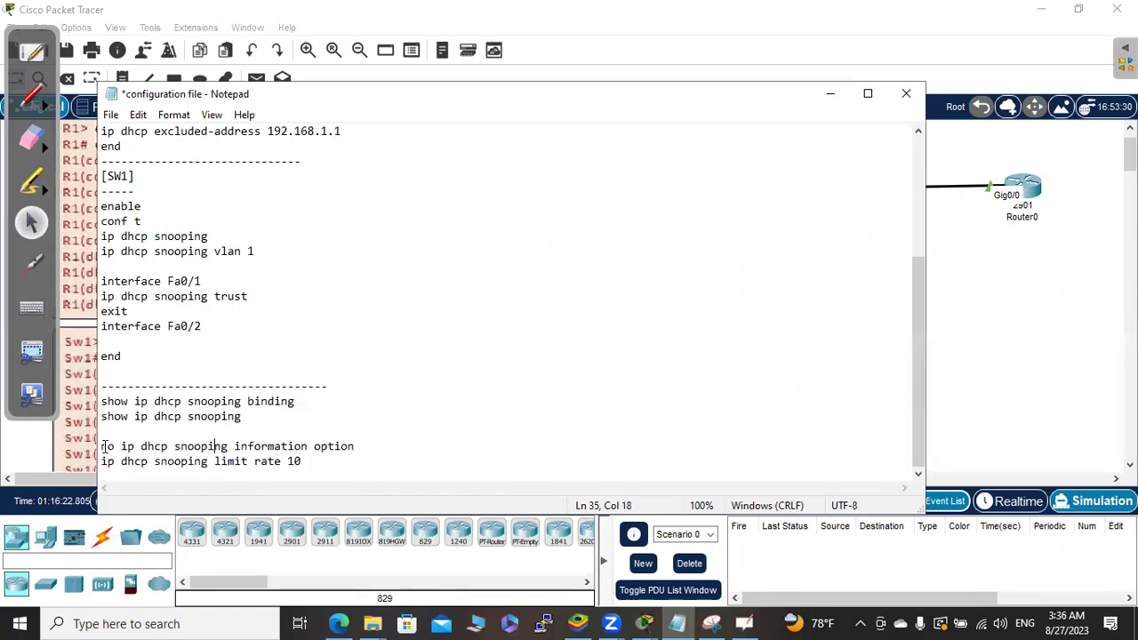
pyautogui.rightClick(176, 441)
pyautogui.moveTo(121, 447); pyautogui.dragTo(351, 450)
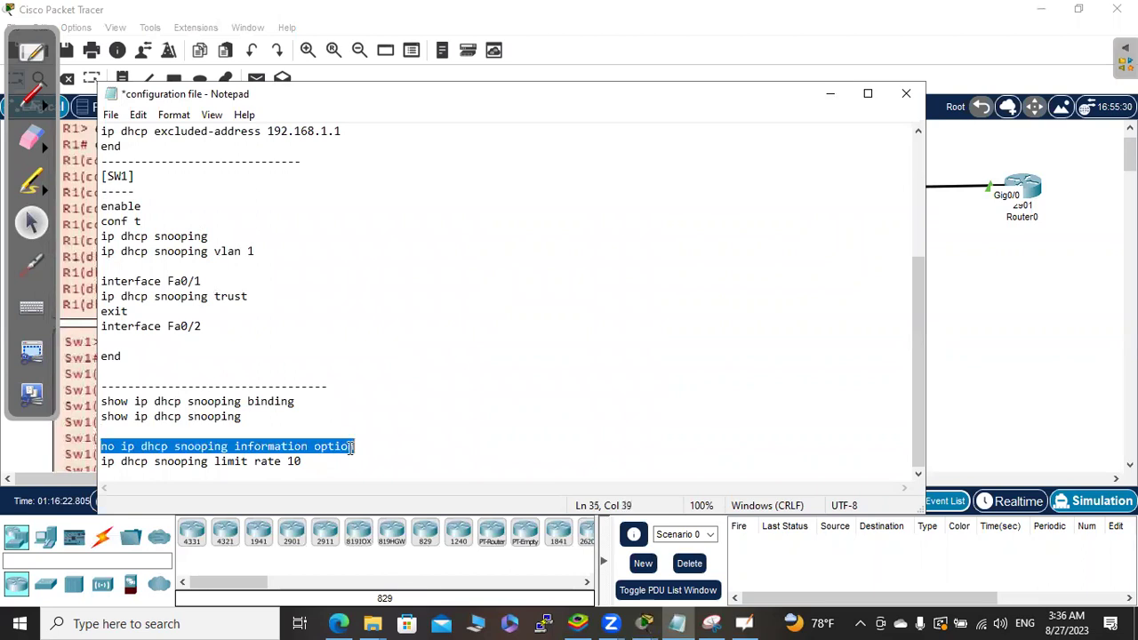
pyautogui.rightClick(349, 453)
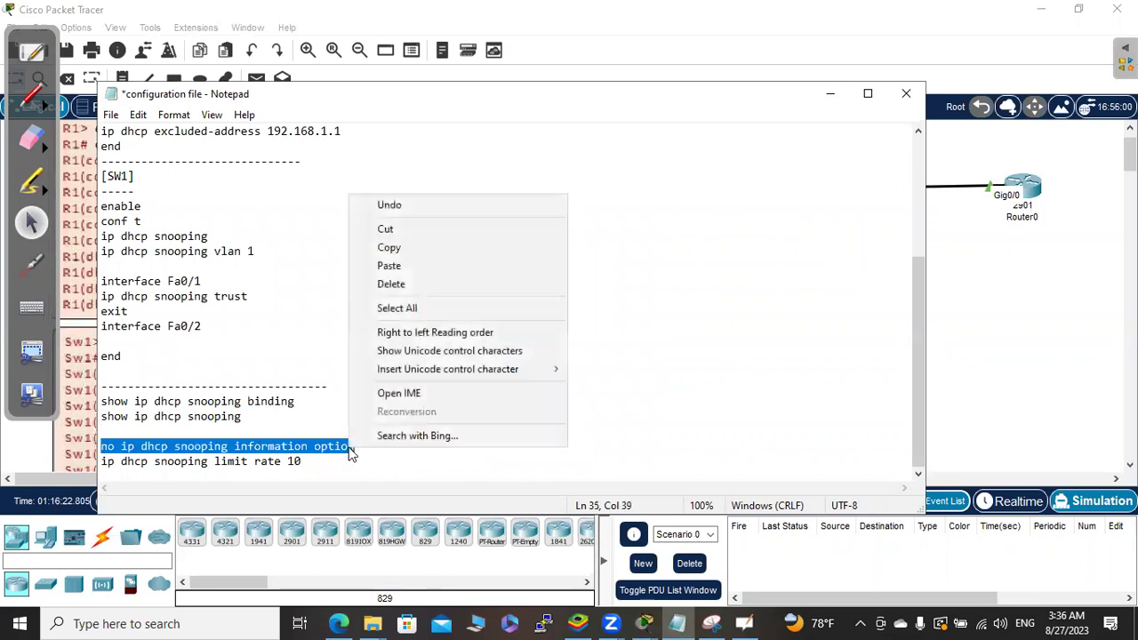
pyautogui.click(415, 250)
pyautogui.click(958, 283)
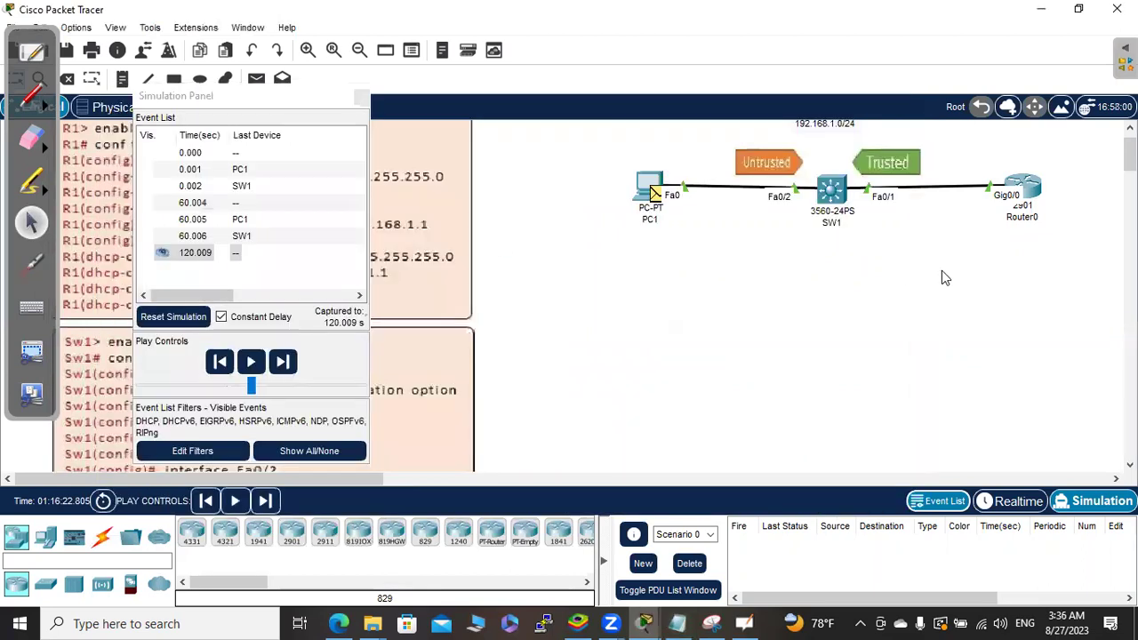
# Open SW1's command line and enter global configuration mode from the terminal
pyautogui.click(825, 189)
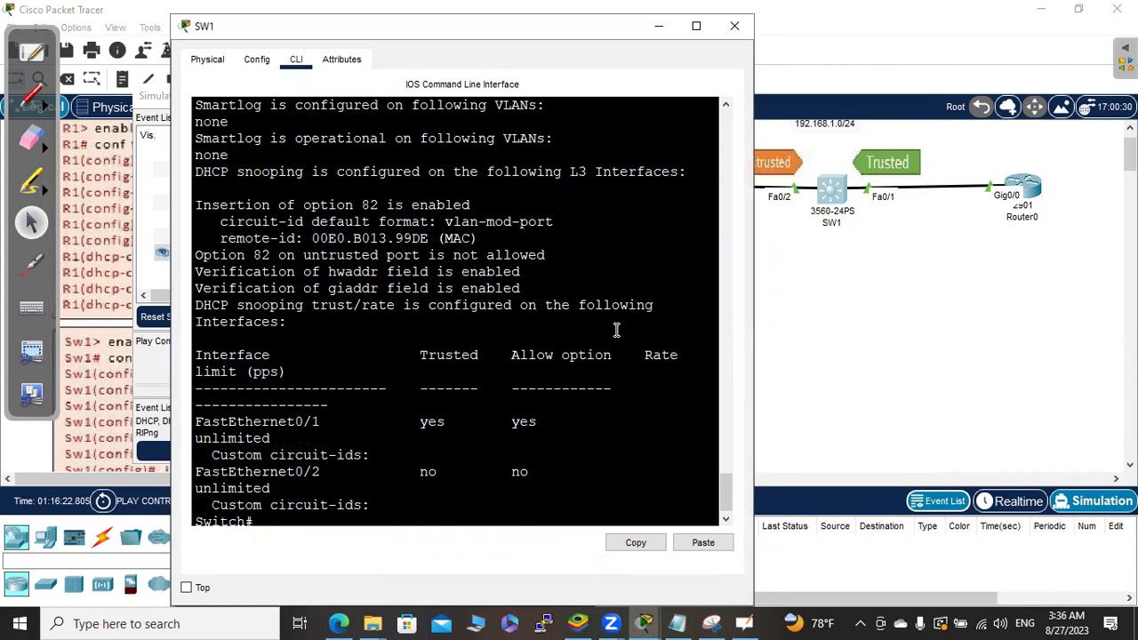
pyautogui.press('Return')
pyautogui.press('Return')
pyautogui.press('Return')
pyautogui.press('Return')
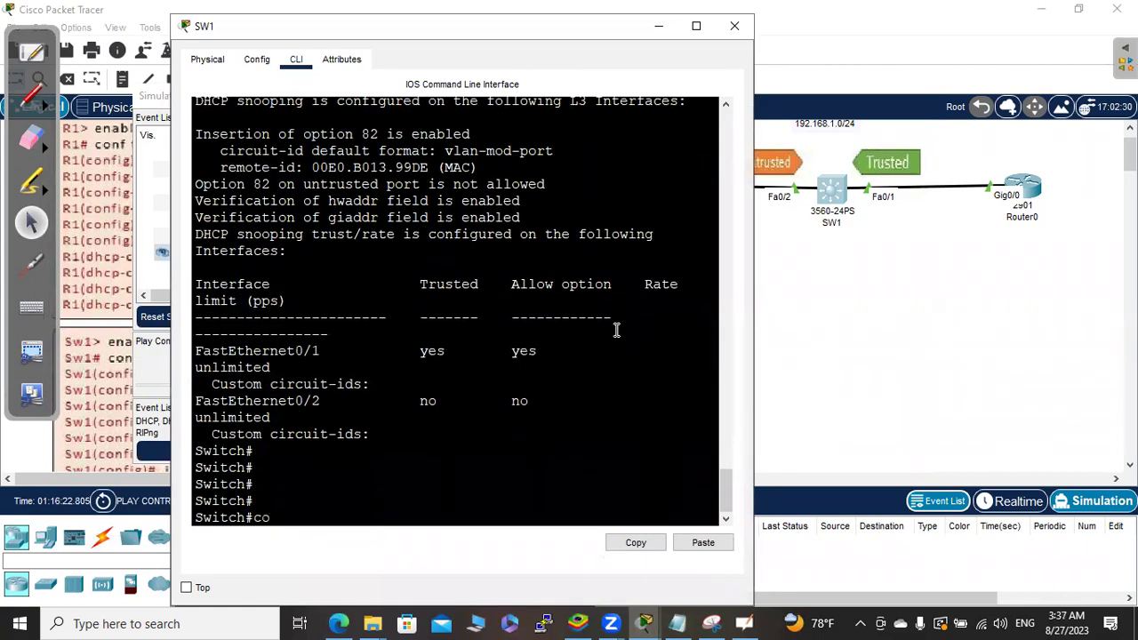
pyautogui.write('conf')
pyautogui.press('Return')
pyautogui.press('Return')
pyautogui.press('Return')
pyautogui.press('Return')
pyautogui.press('Return')
pyautogui.press('Return')
pyautogui.press('Return')
pyautogui.press('Return')
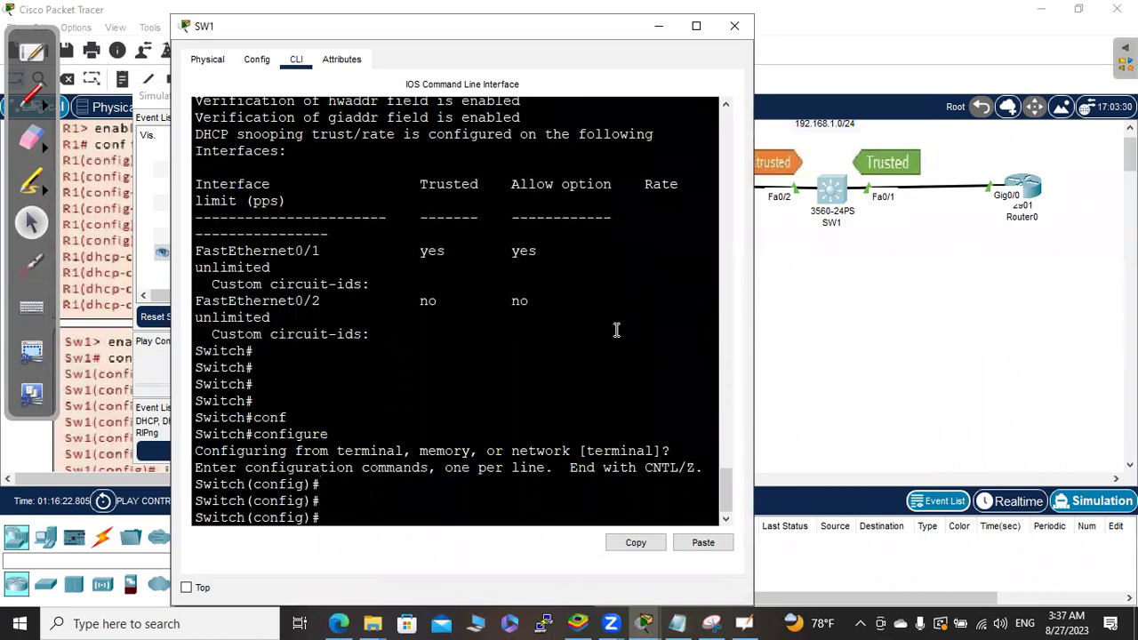
pyautogui.press('Return')
pyautogui.press('Return')
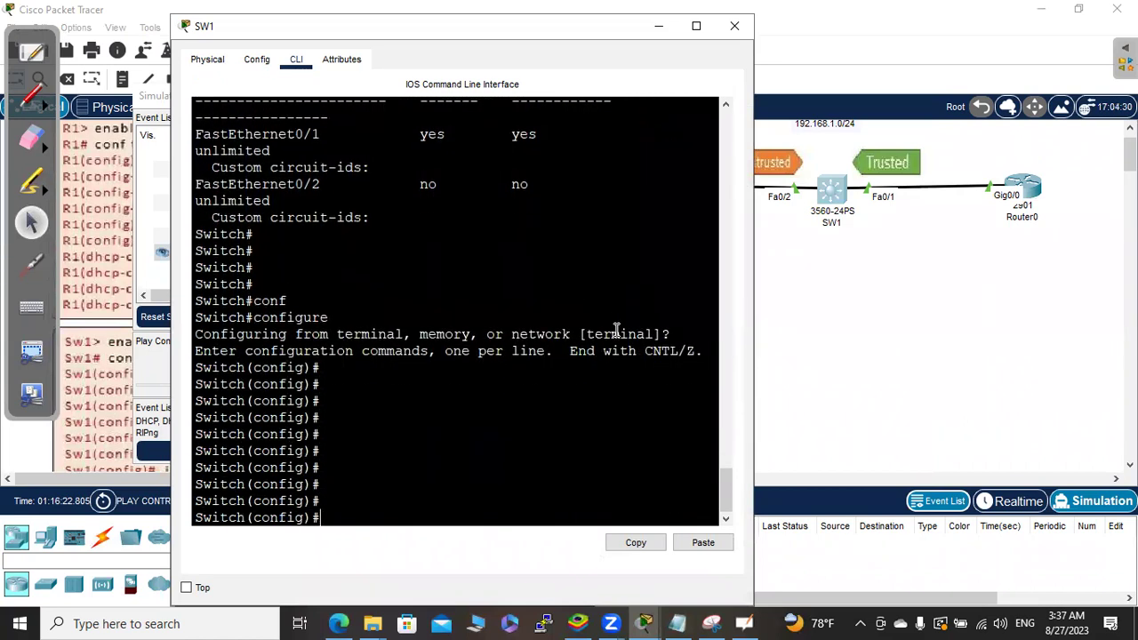
# Paste and run no ip dhcp snooping information option on SW1 to disable option 82 insertion
pyautogui.rightClick(589, 472)
pyautogui.click(621, 497)
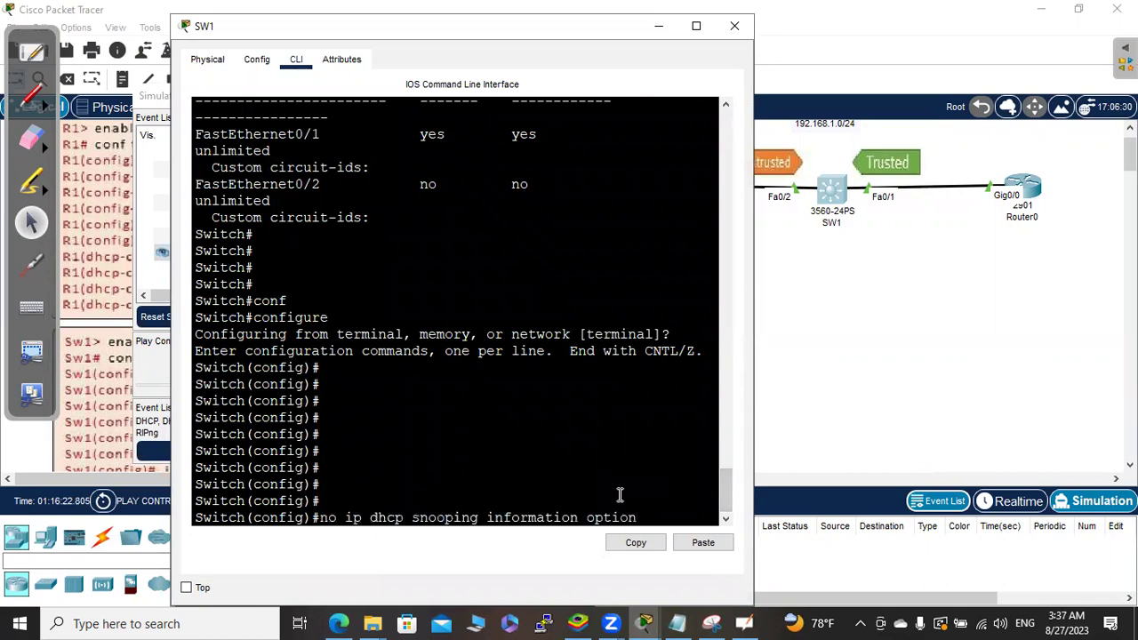
pyautogui.press('Return')
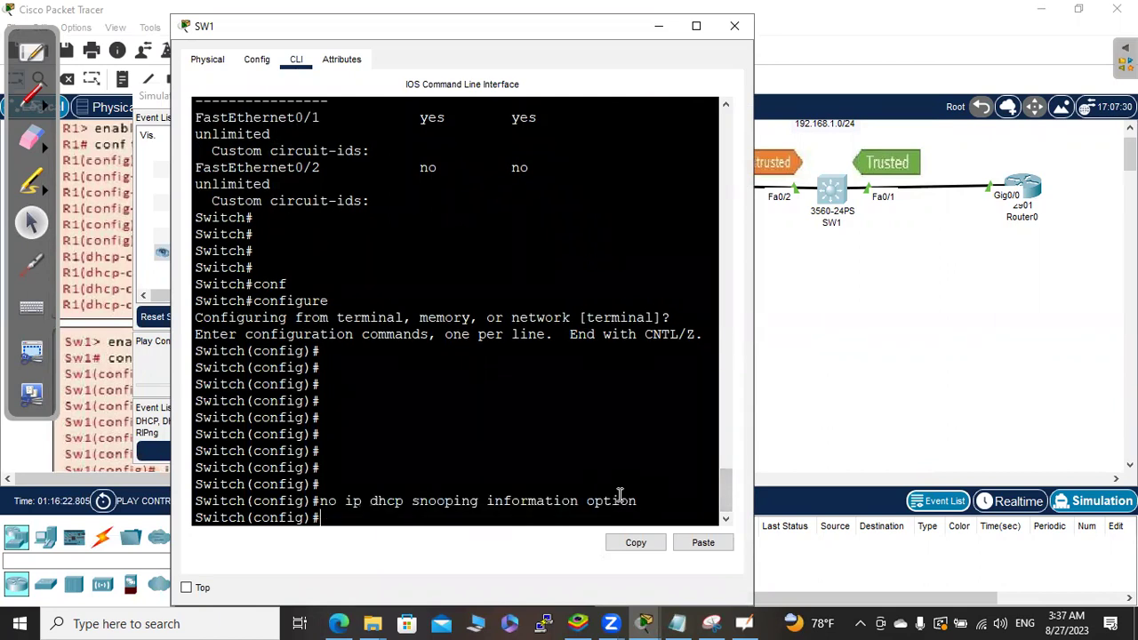
pyautogui.moveTo(727, 493); pyautogui.dragTo(585, 429)
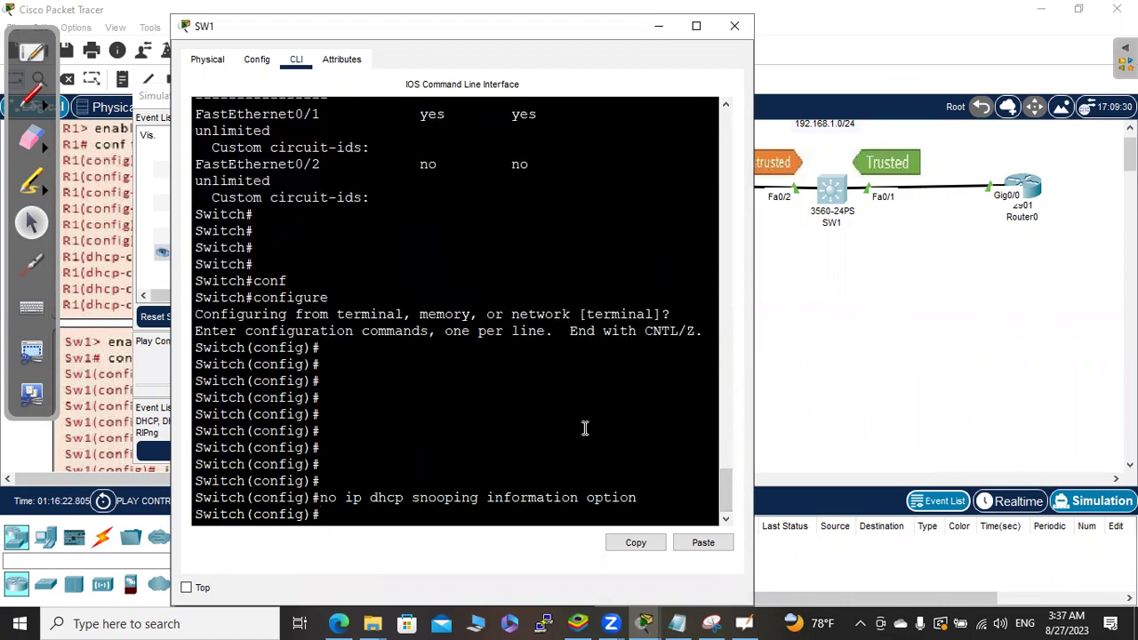
# Exit global configuration mode on SW1 back to the privileged prompt
pyautogui.write('t')
pyautogui.press('Return')
pyautogui.write('exit')
pyautogui.press('Return')
pyautogui.press('Return')
pyautogui.press('Return')
pyautogui.press('Return')
pyautogui.press('Return')
pyautogui.press('Return')
# Run show ip dhcp snooping on SW1 to check the option 82 insertion status, and return to the topology
pyautogui.write('conf')
pyautogui.press('Tab')
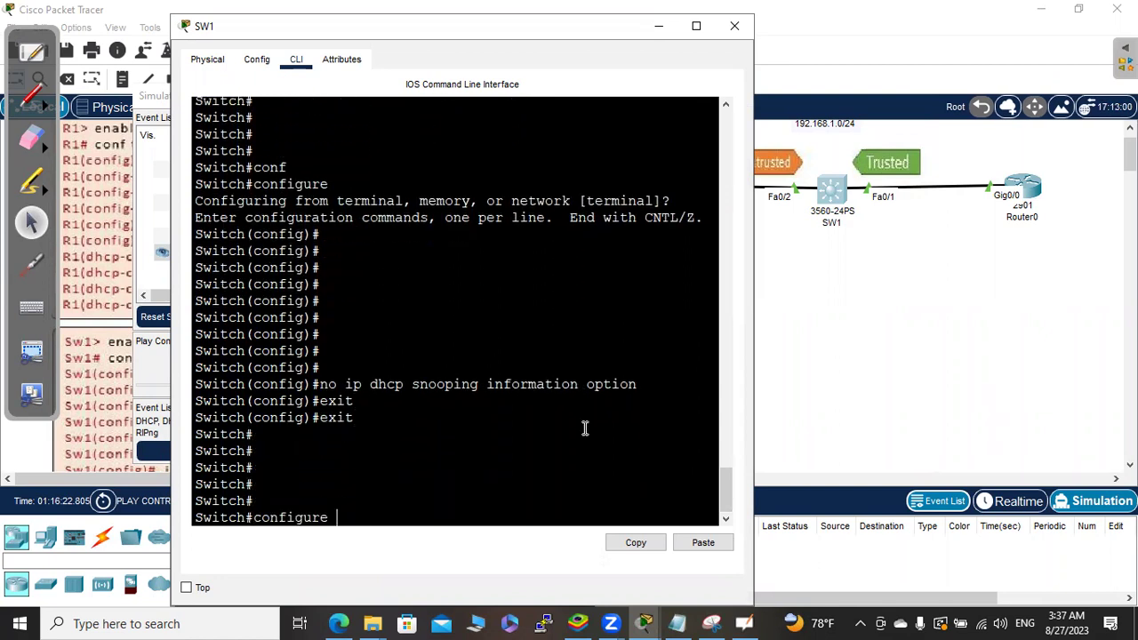
pyautogui.press('Up')
pyautogui.press('Up')
pyautogui.press('Down')
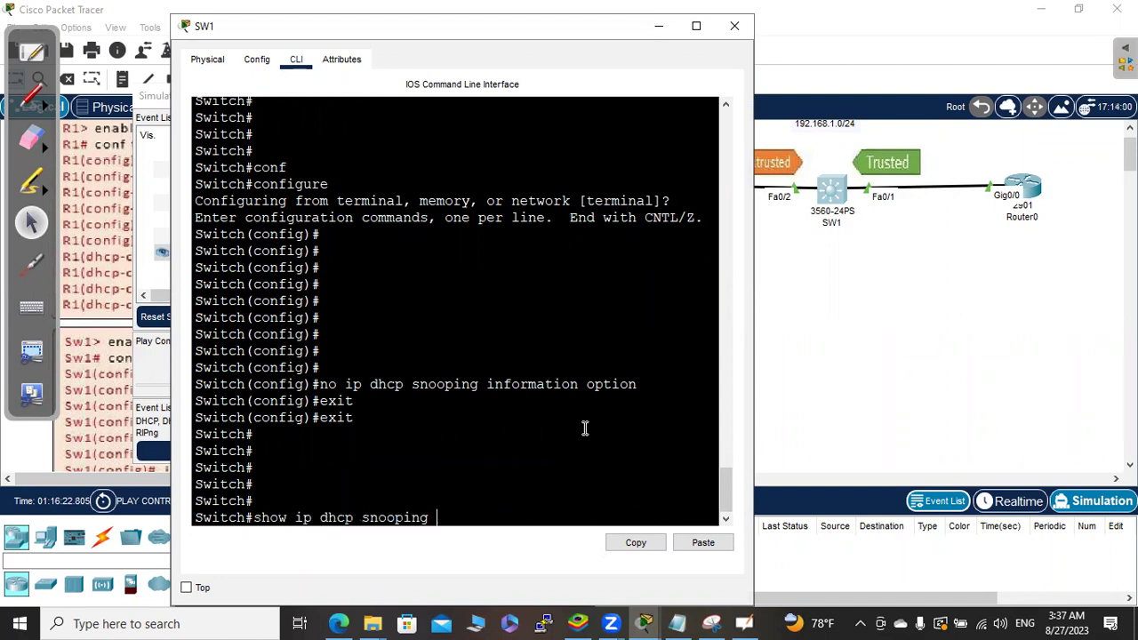
pyautogui.press('Return')
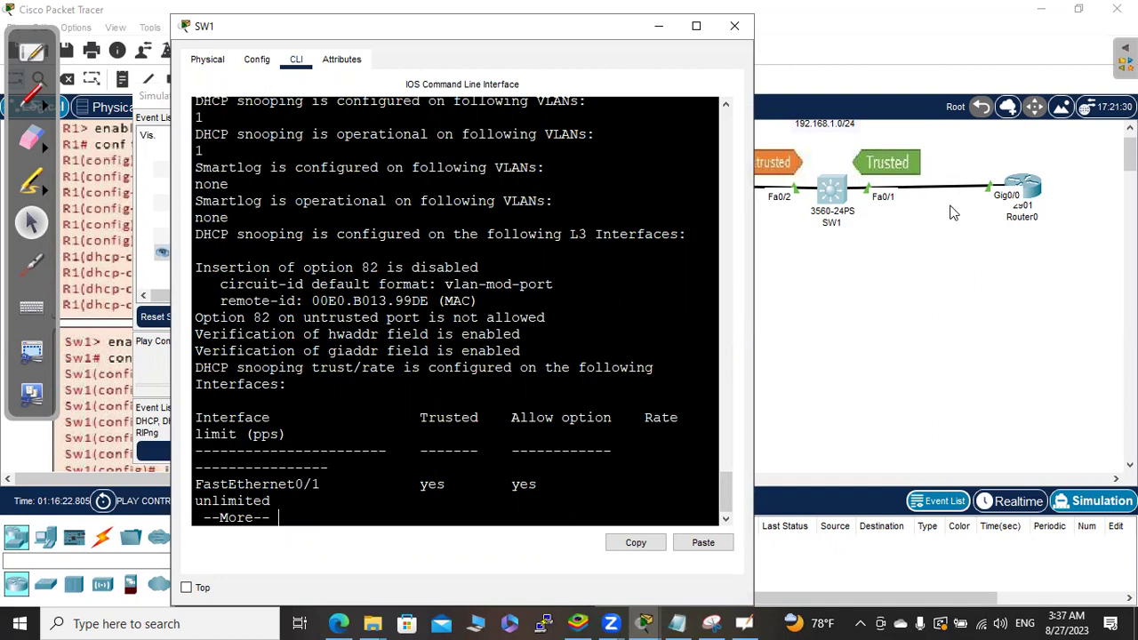
pyautogui.click(908, 233)
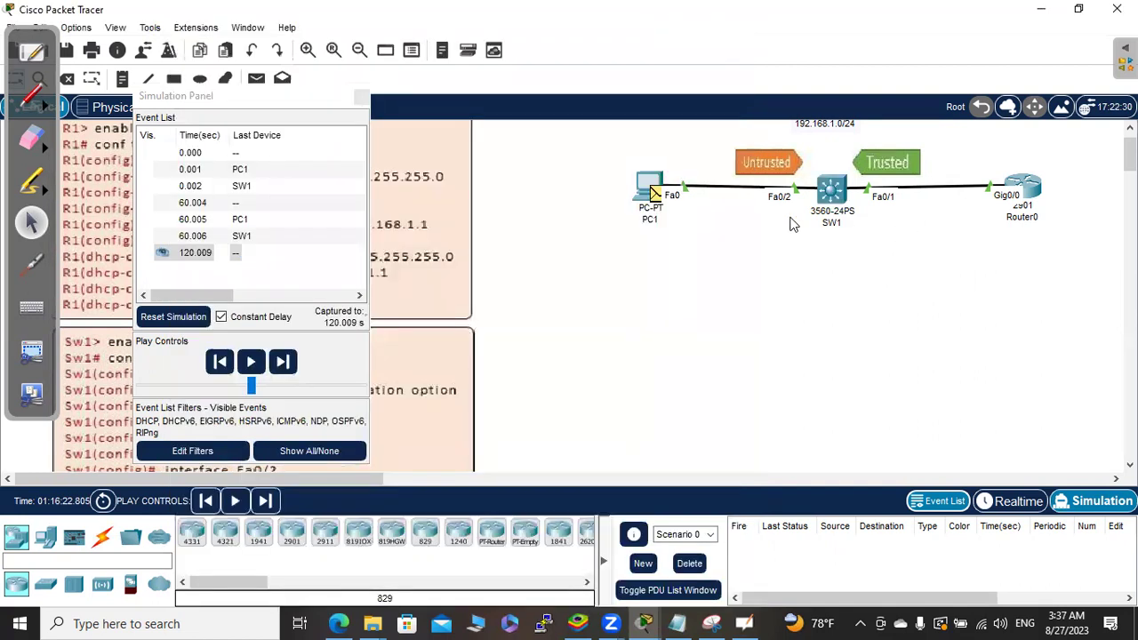
# Open the 0.002 s event from SW1 at Router0 and examine the DHCP options at the end of its inbound PDU details
pyautogui.click(240, 191)
pyautogui.click(240, 186)
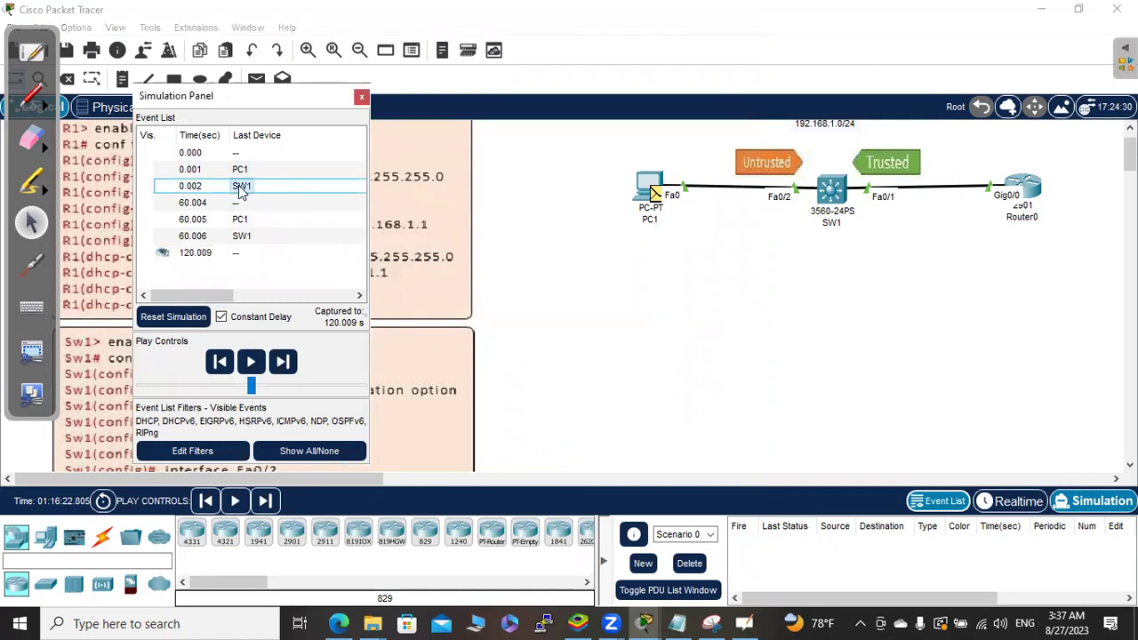
pyautogui.click(652, 197)
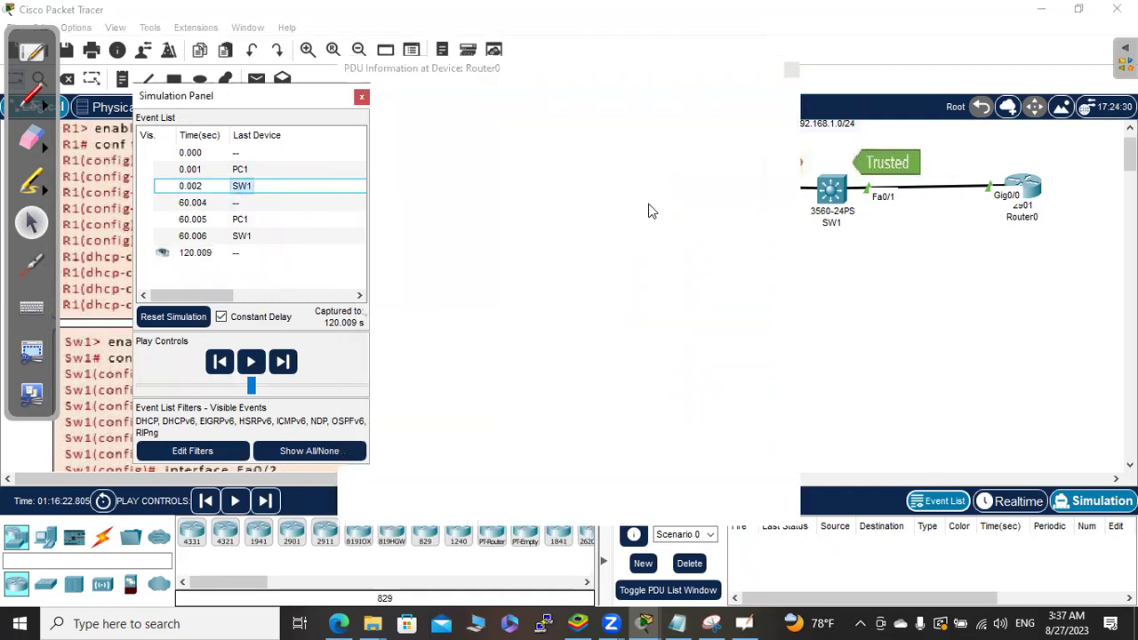
pyautogui.press('Escape')
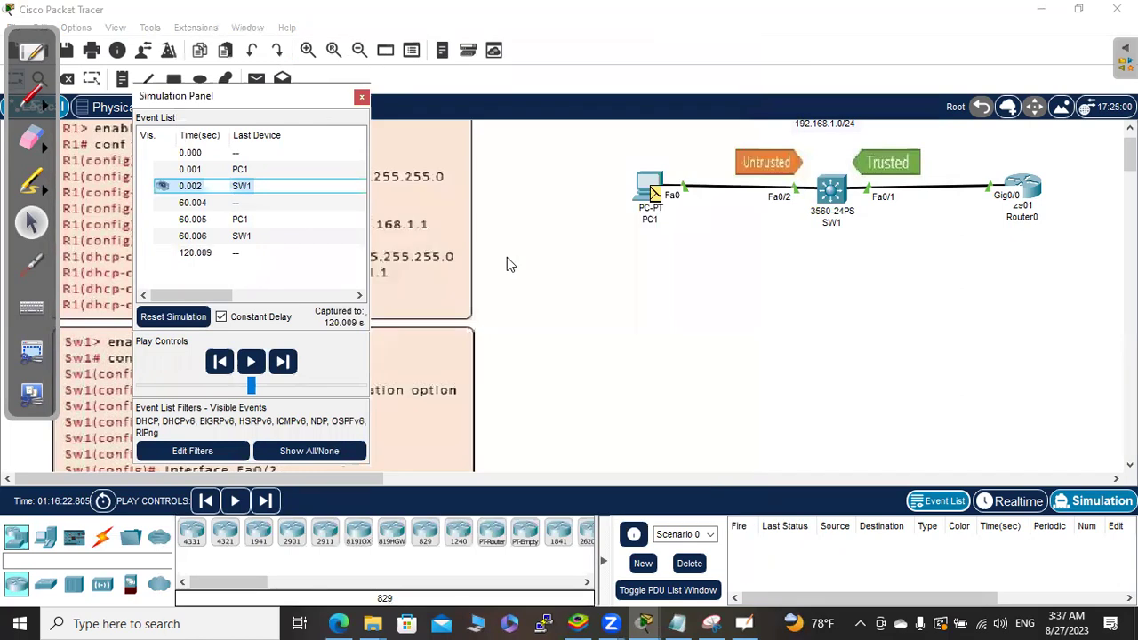
pyautogui.click(626, 293)
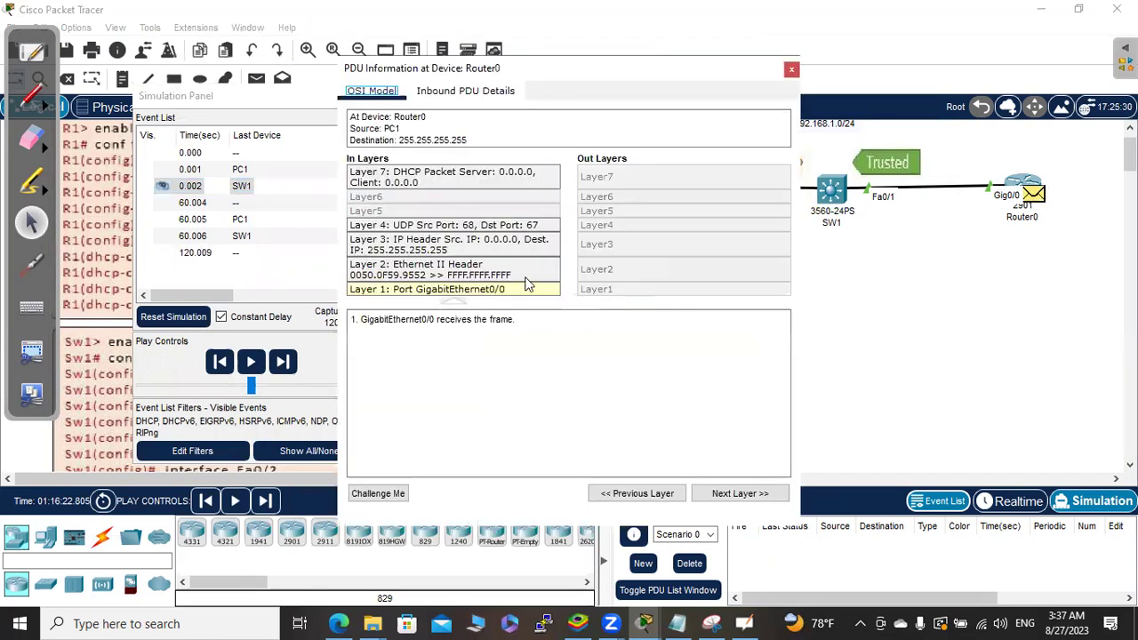
pyautogui.click(435, 92)
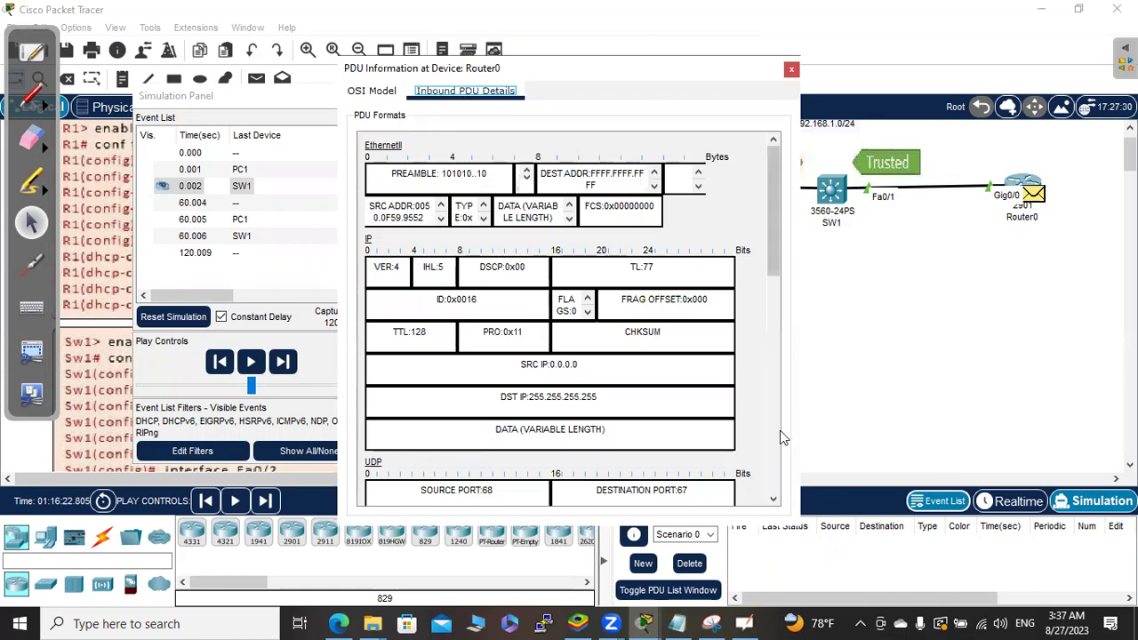
pyautogui.scroll(-10, 775, 429)
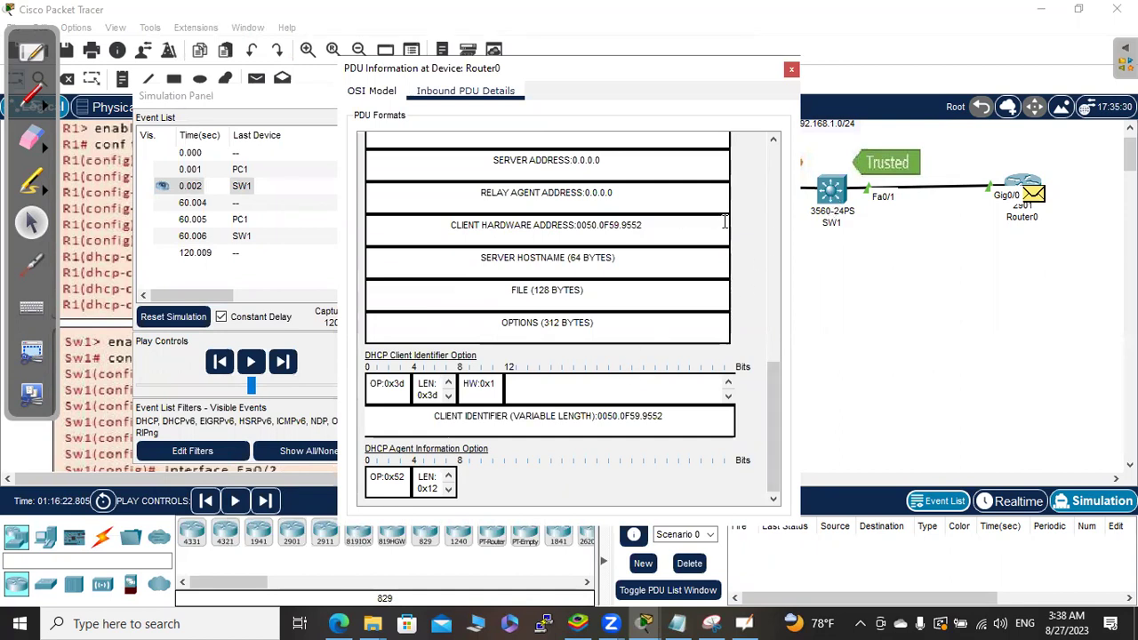
# Open the 60.006 s event at Router0 and examine the DHCP Agent Information Option in its inbound PDU details
pyautogui.click(238, 237)
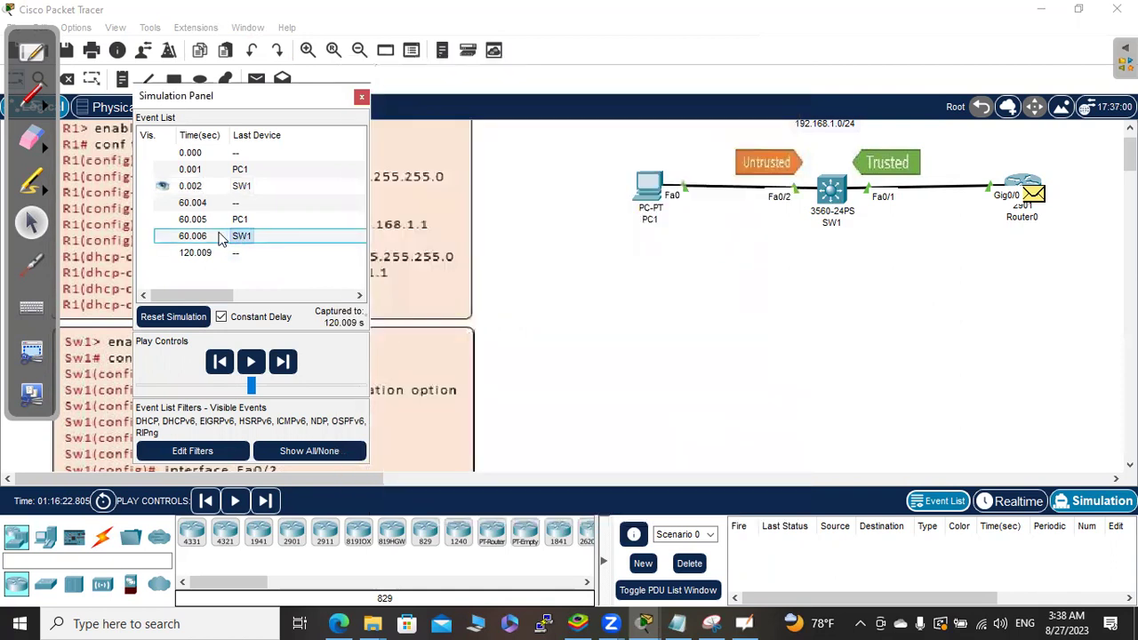
pyautogui.click(221, 237)
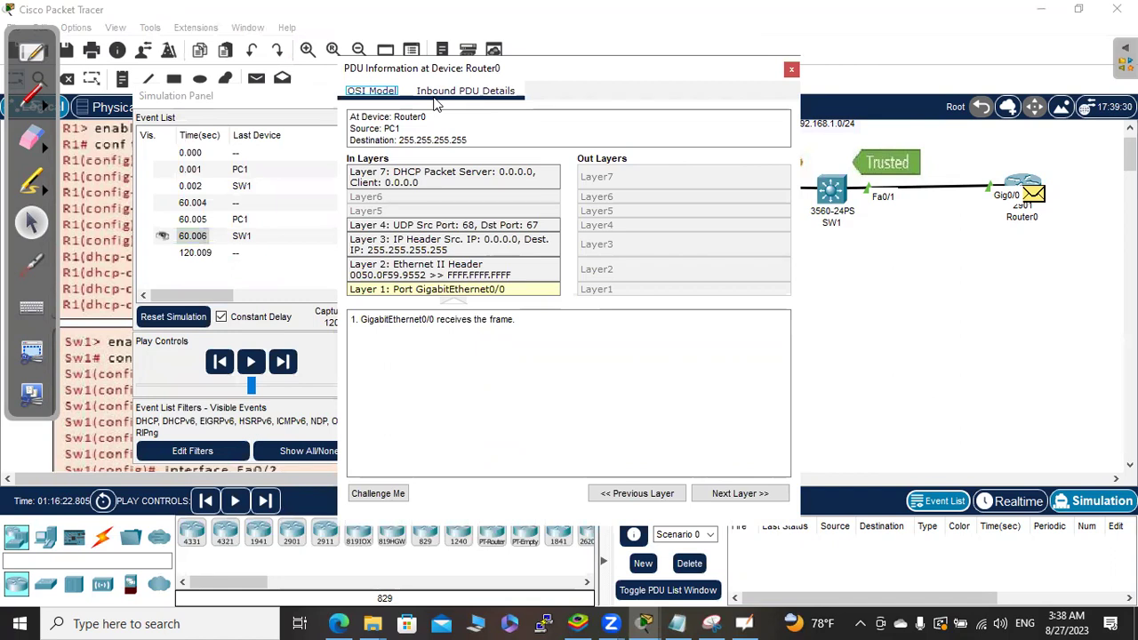
pyautogui.click(456, 91)
pyautogui.scroll(-10, 775, 418)
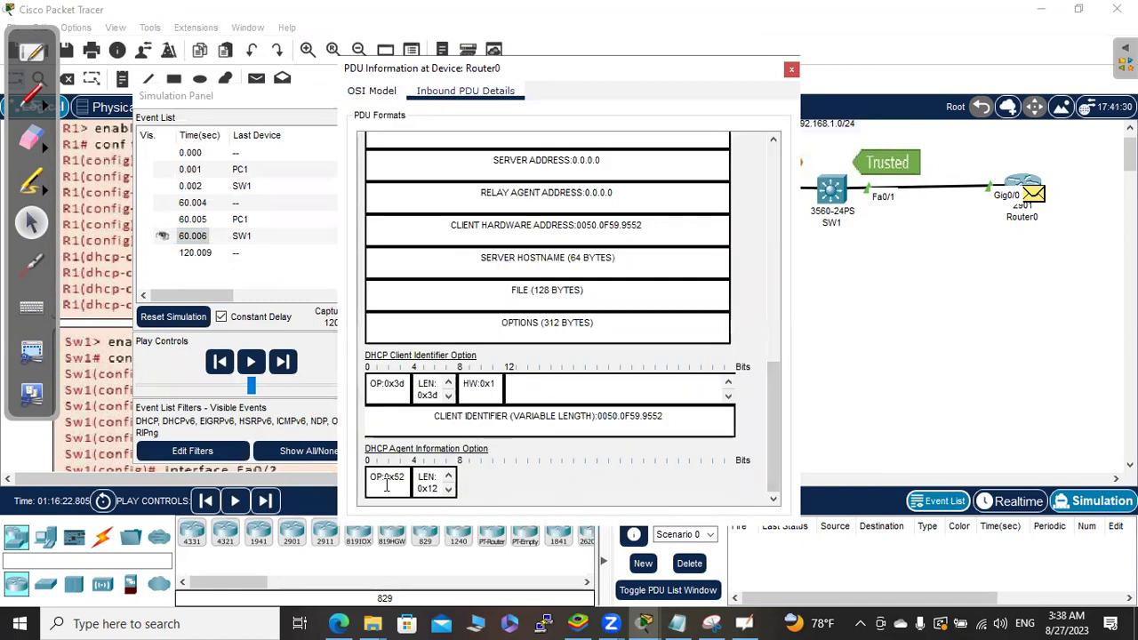
# Reopen the packet waiting at Router0 and read the DHCP Agent Information Option in its inbound PDU details again
pyautogui.click(1034, 193)
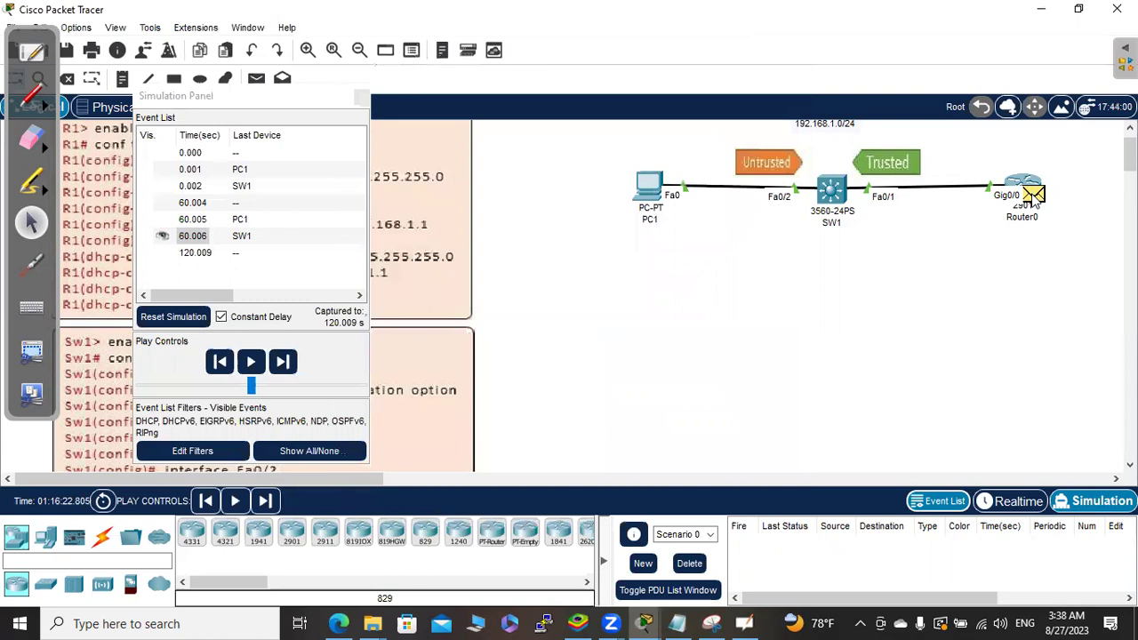
pyautogui.click(1034, 198)
pyautogui.press('Escape')
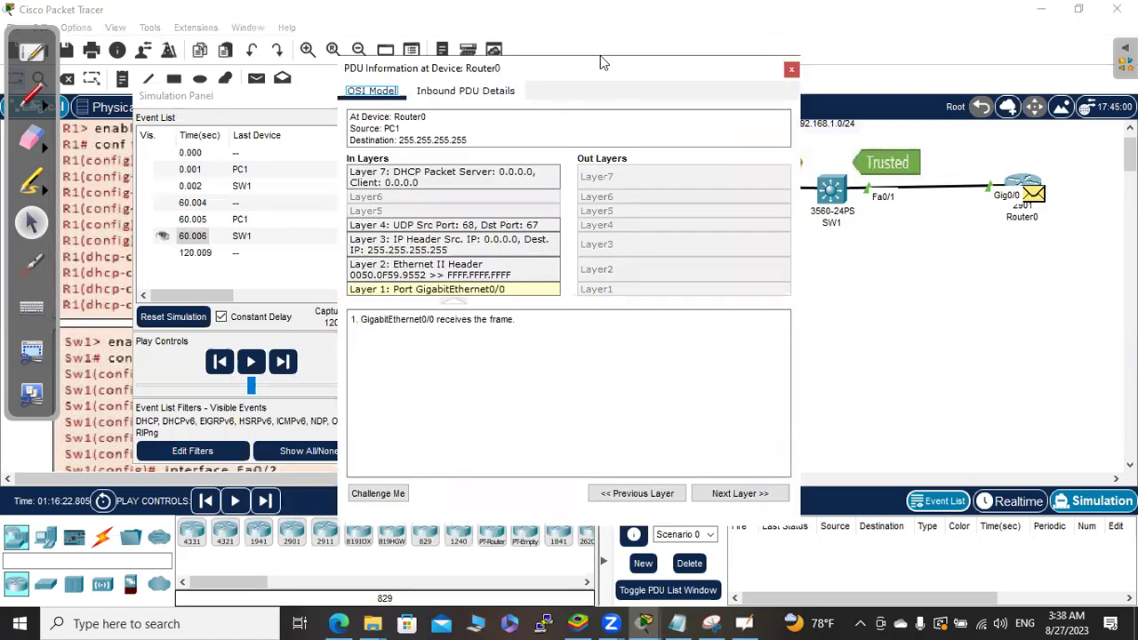
pyautogui.click(445, 93)
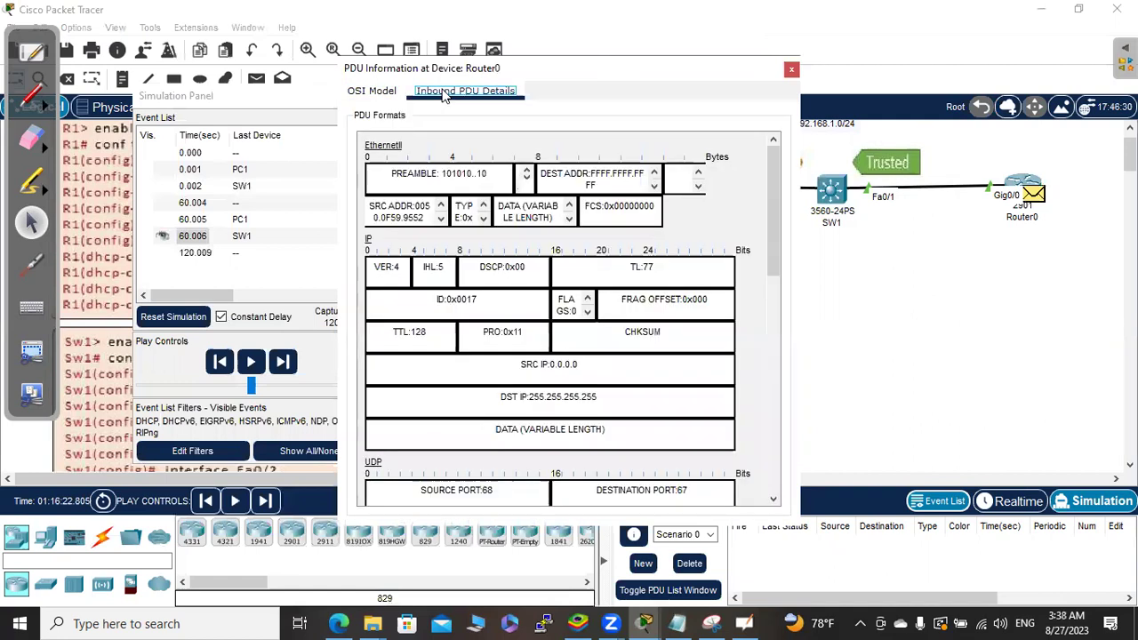
pyautogui.click(776, 467)
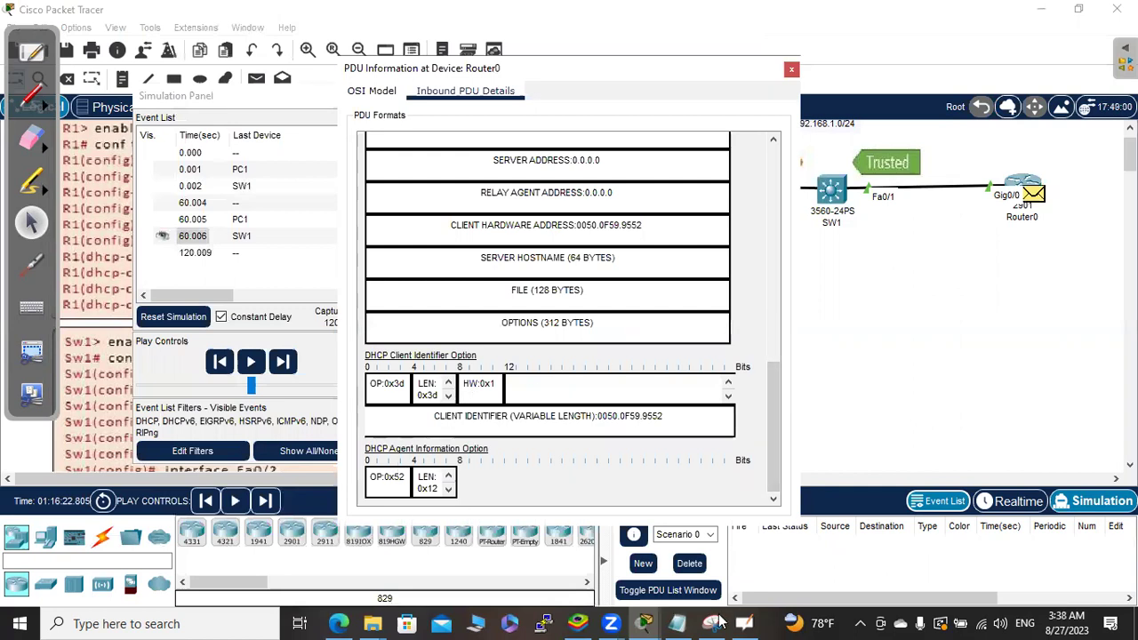
# Review the information option command in the Notepad configuration file, and bring SW1's DHCP snooping output back into view
pyautogui.click(677, 623)
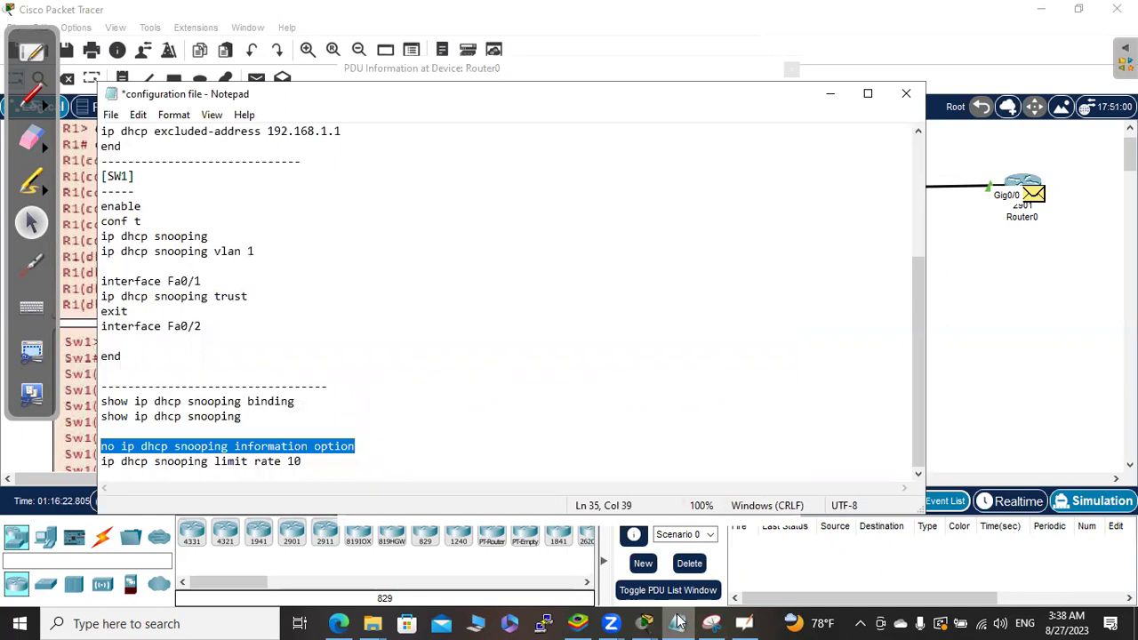
pyautogui.click(1044, 325)
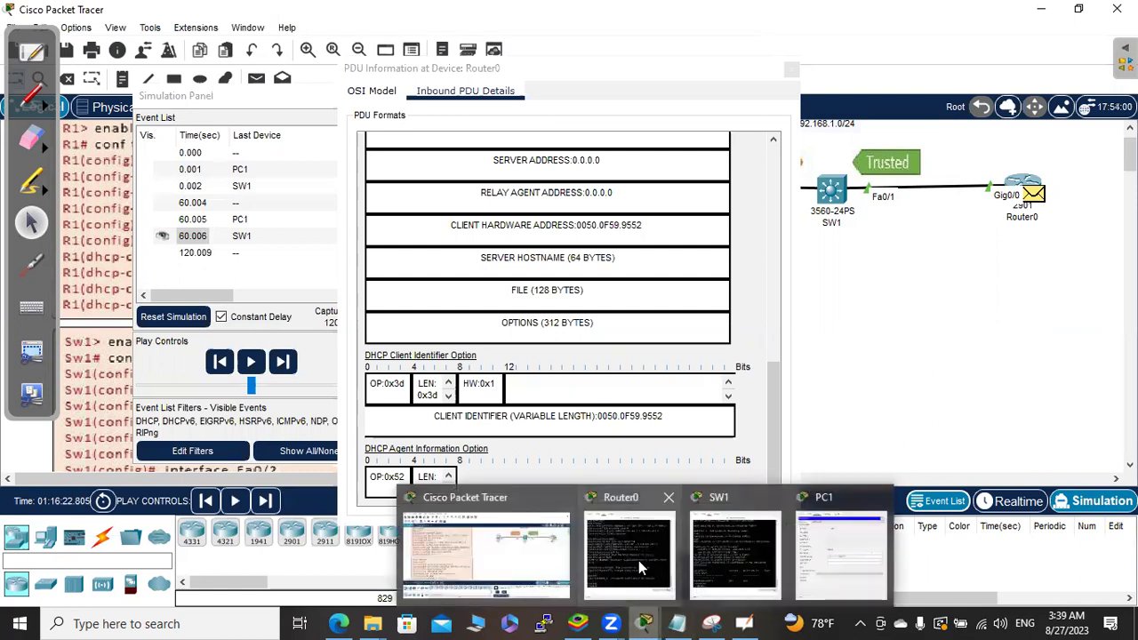
pyautogui.click(711, 558)
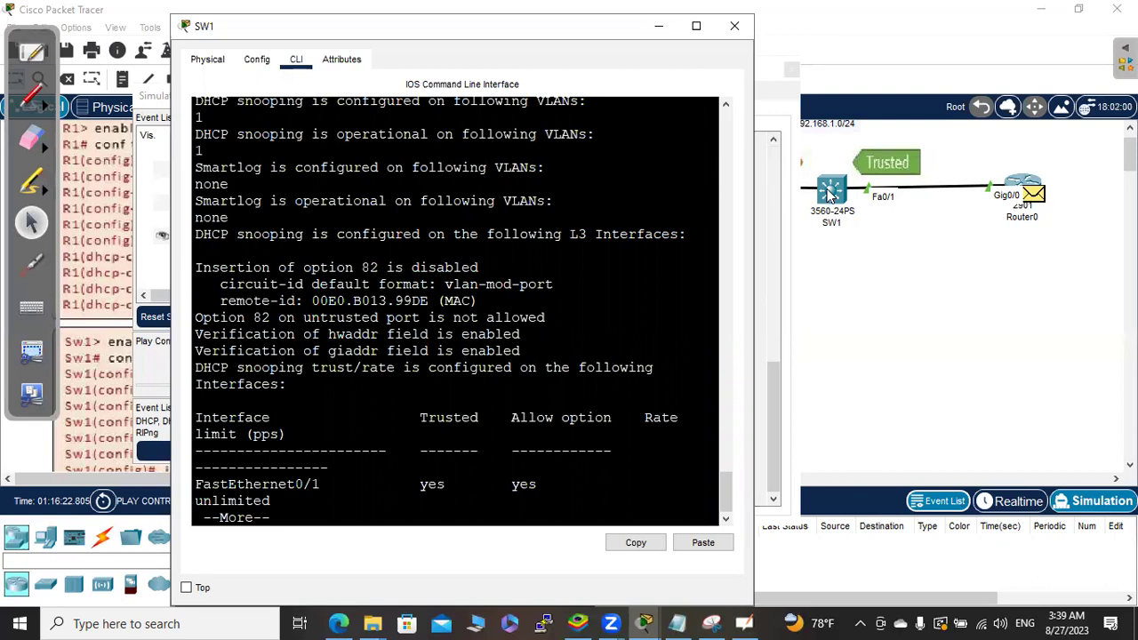
# Compare the DHCP Agent Information Option in Router0's PDU details with the Notepad information option command and SW1's option 82 insertion status
pyautogui.click(149, 374)
pyautogui.click(395, 482)
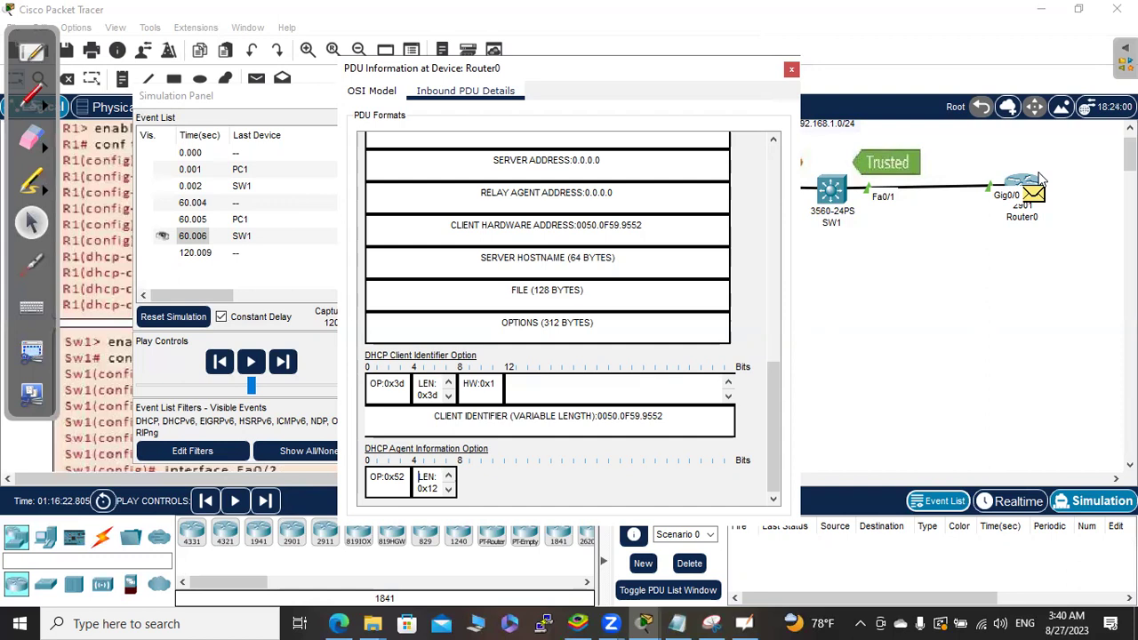
pyautogui.click(676, 622)
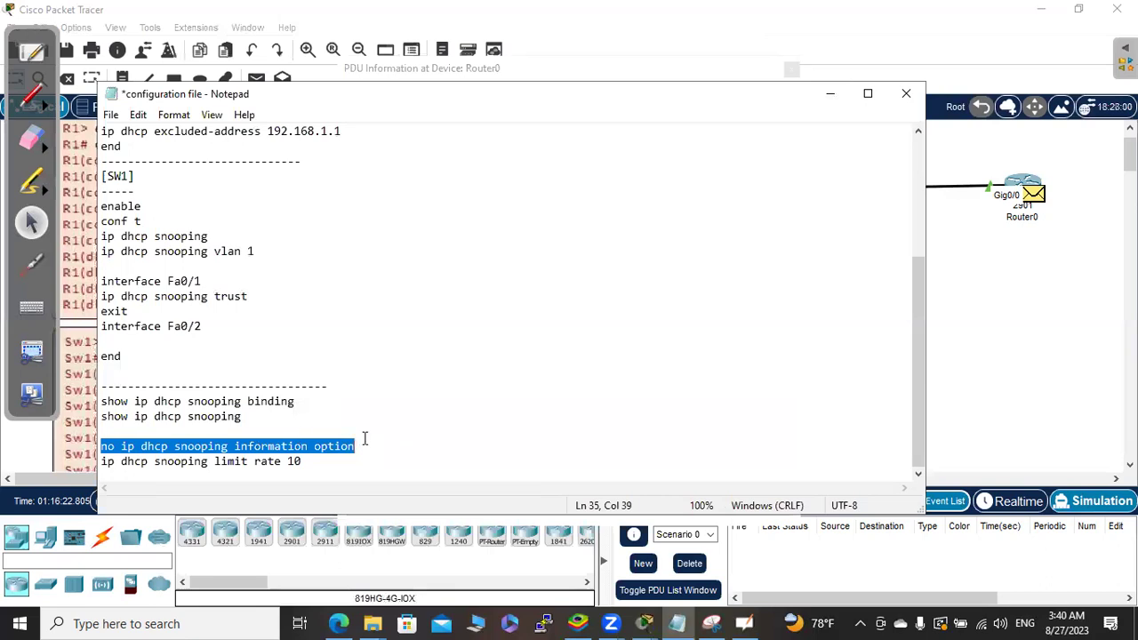
pyautogui.click(646, 623)
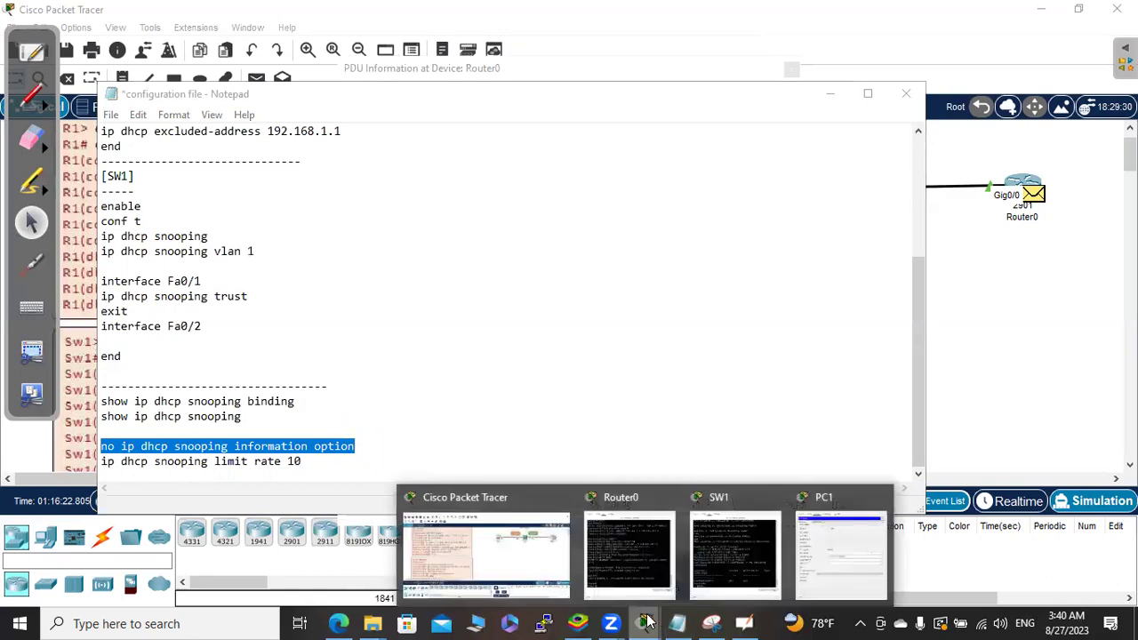
pyautogui.click(736, 545)
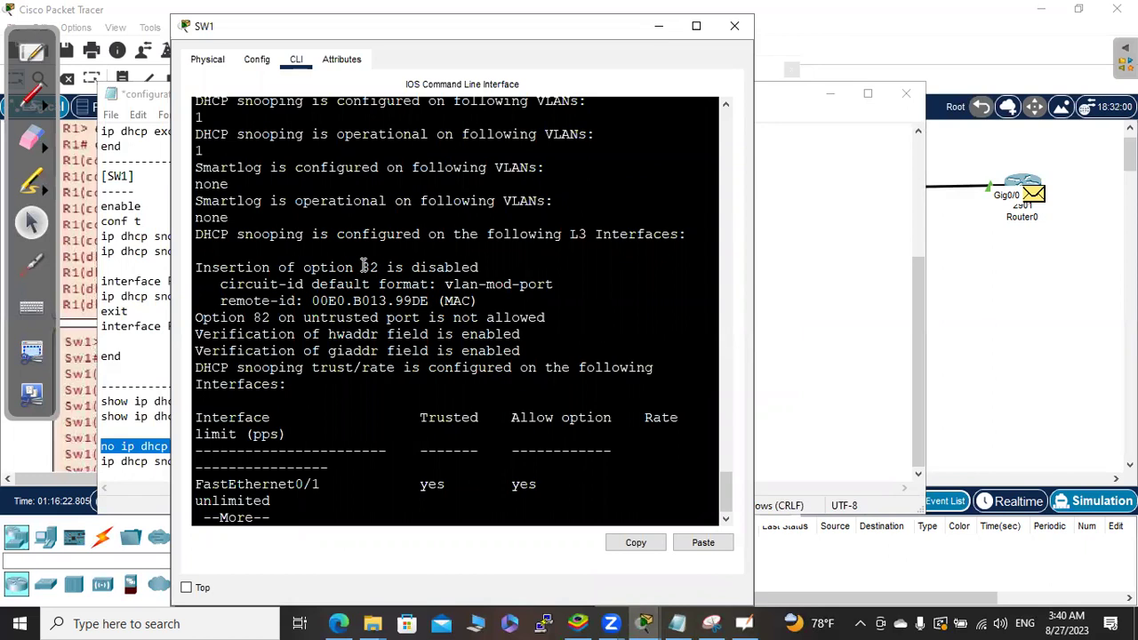
# Return to the inbound PDU details for Router0 and close them to show the whole topology
pyautogui.click(954, 182)
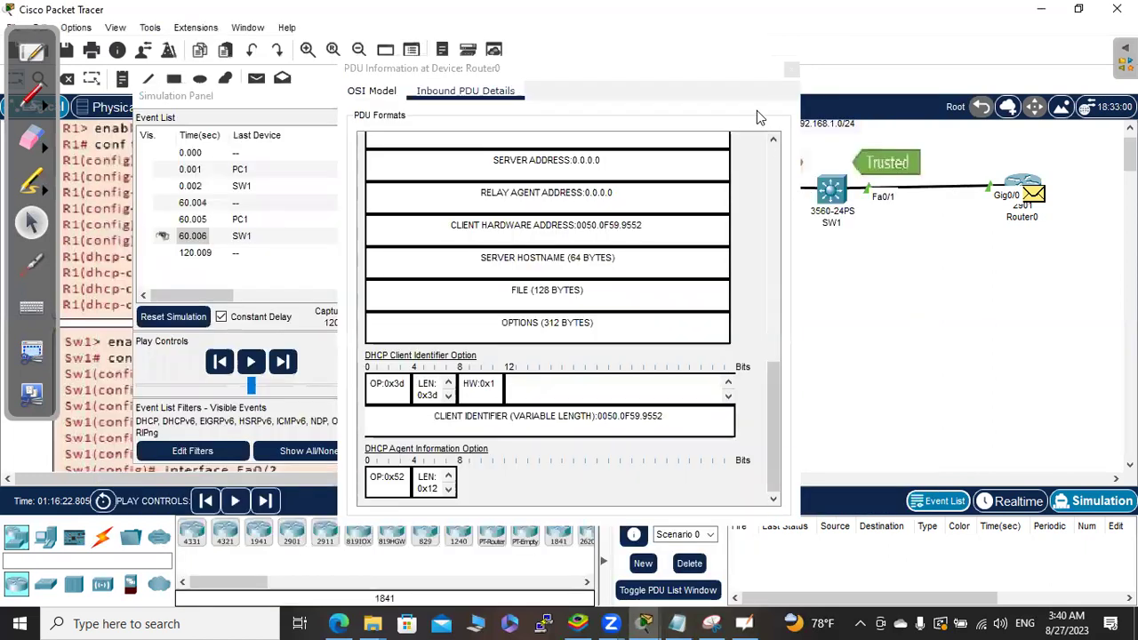
pyautogui.click(786, 71)
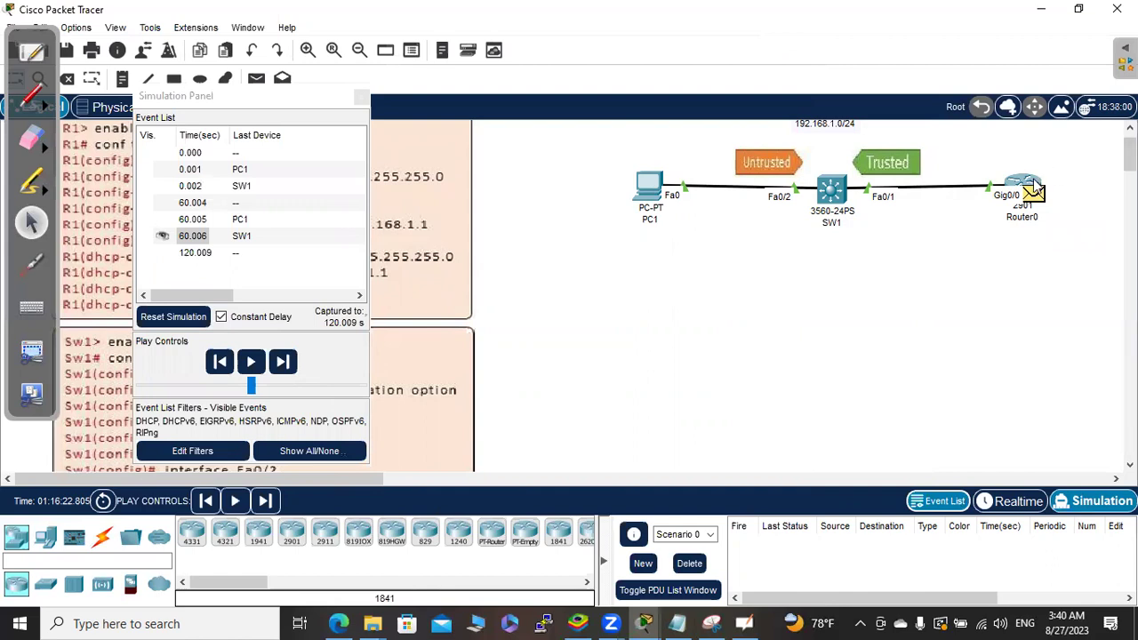
pyautogui.moveTo(1034, 190)
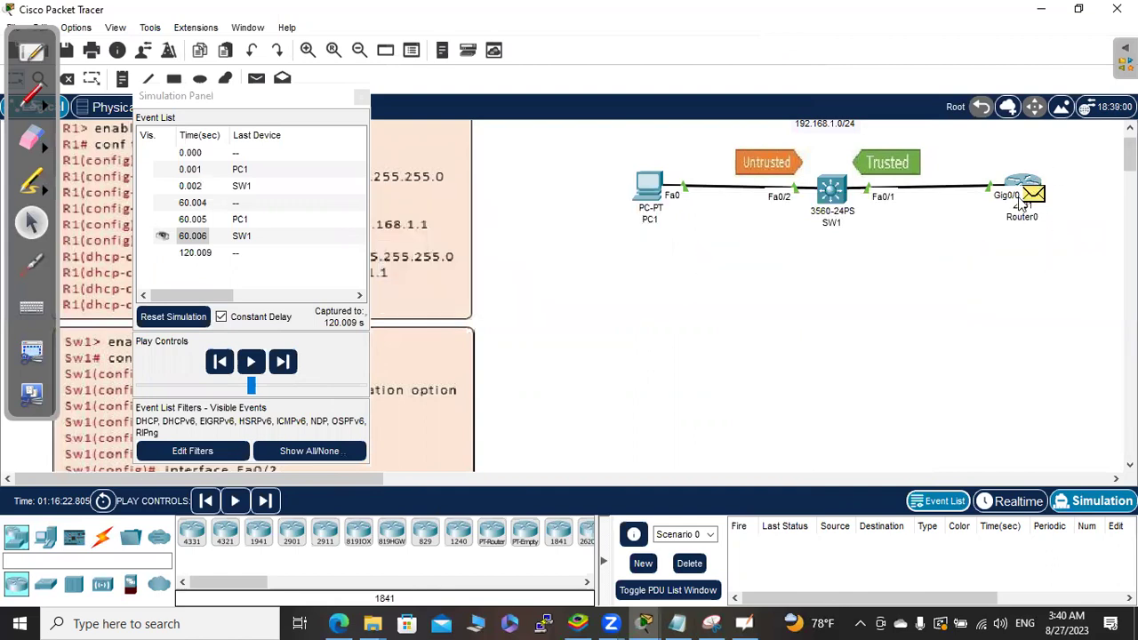